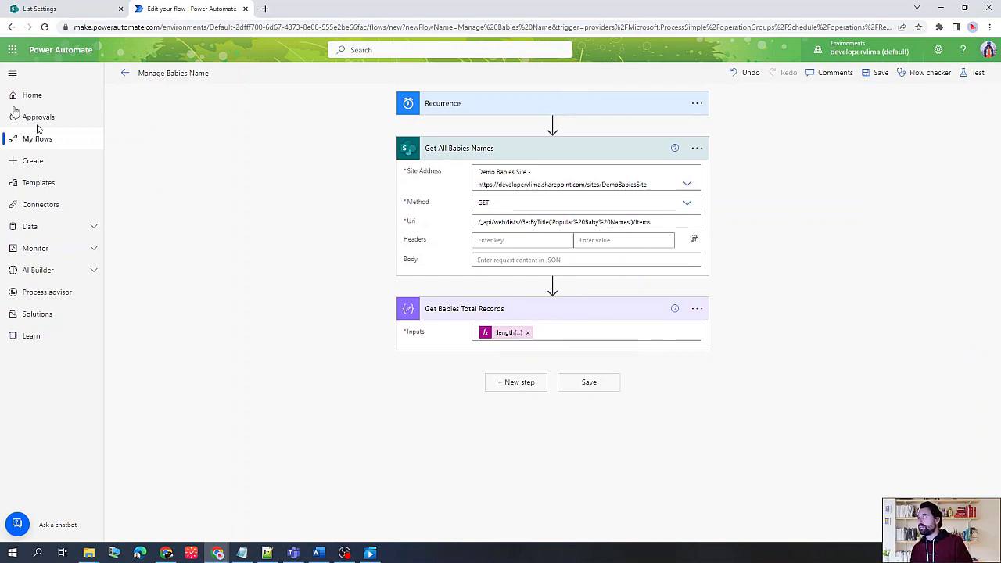
Step: Run a manual test of the flow and inspect the output of the Get Babies Total Records action
left_click(976, 72)
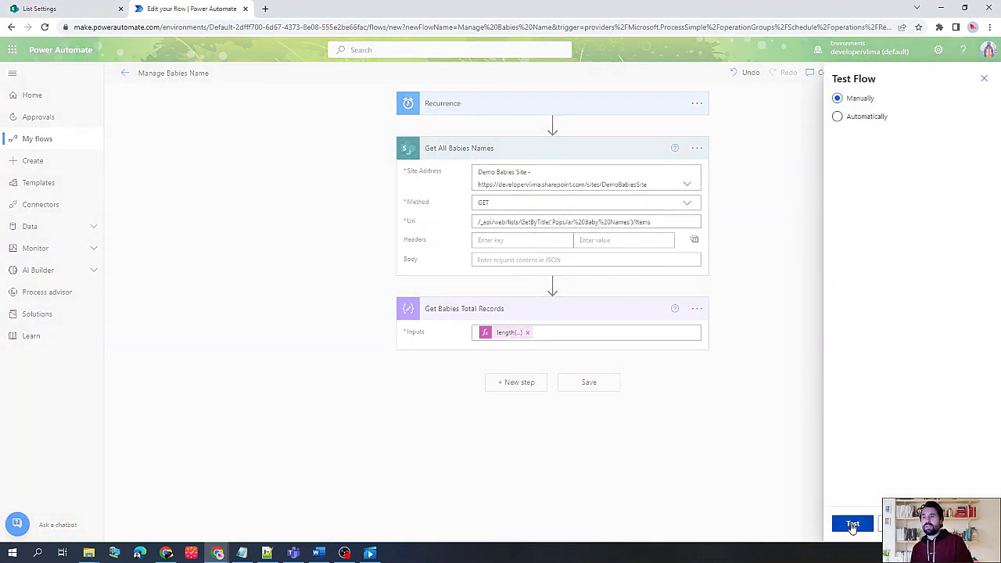
left_click(852, 523)
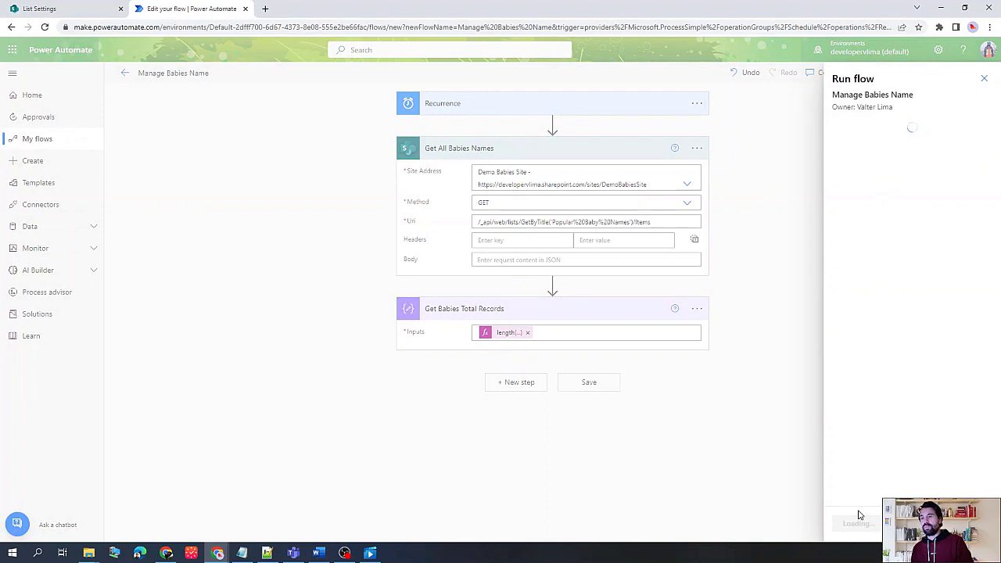
left_click(860, 524)
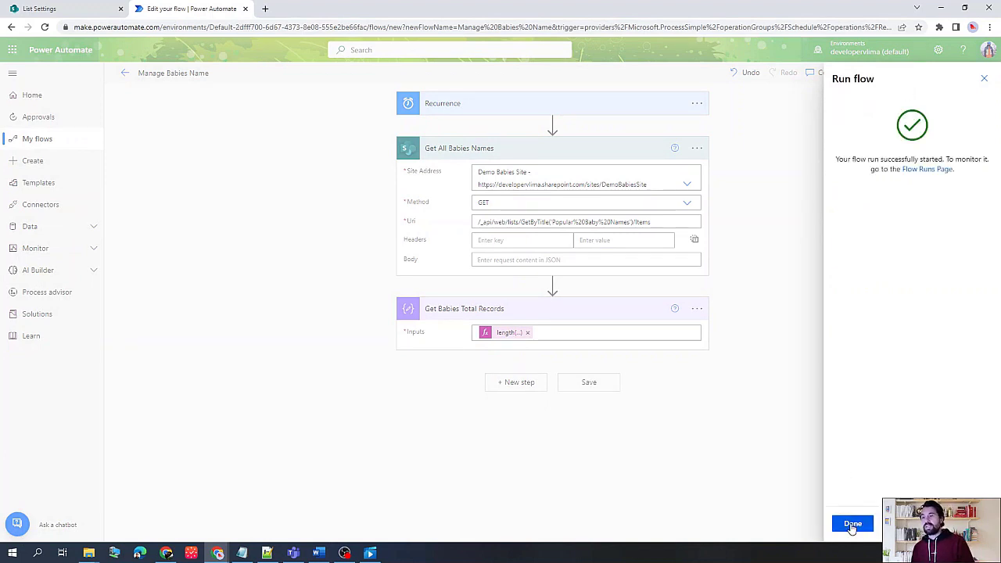
left_click(851, 523)
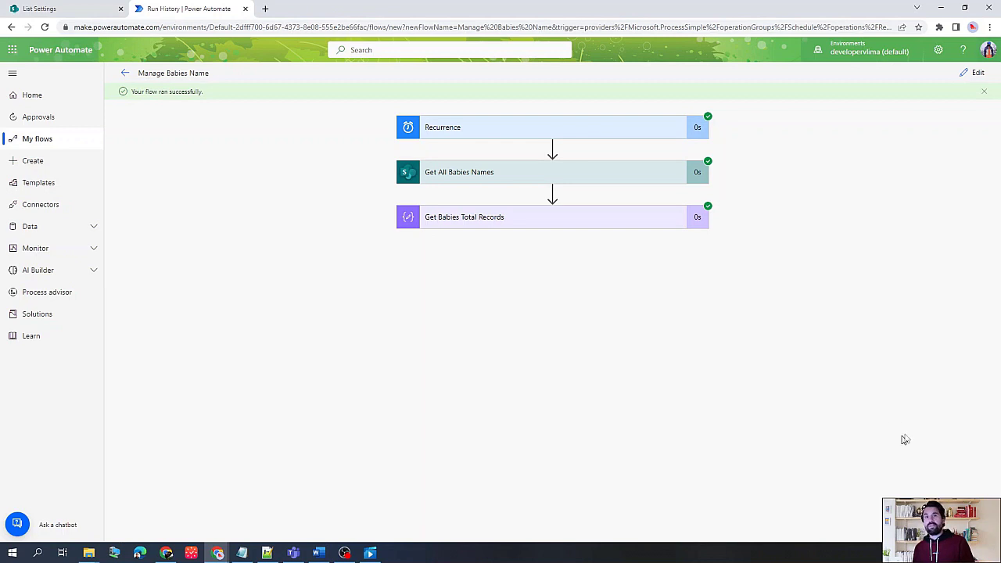
left_click(594, 226)
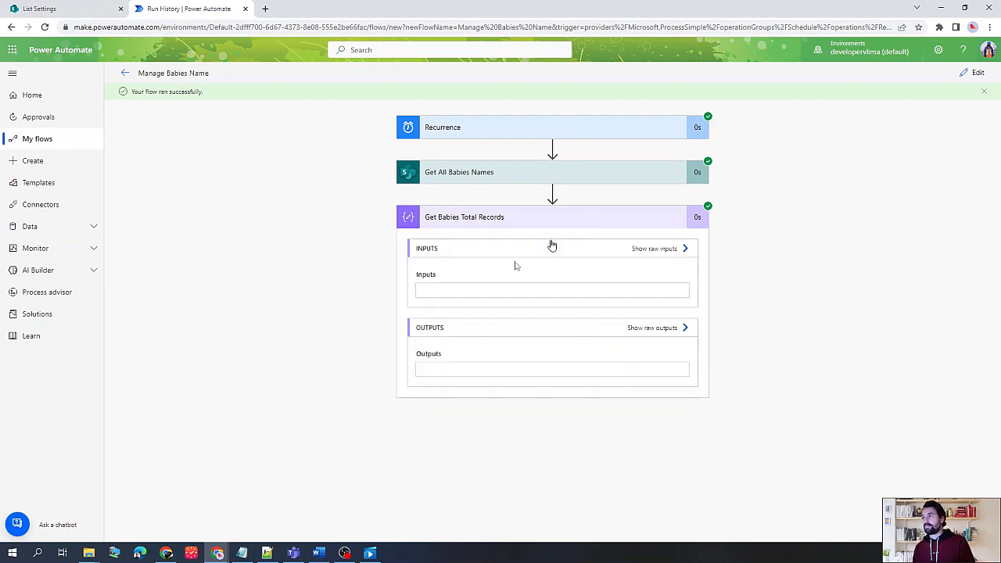
left_click_drag(423, 367, 434, 367)
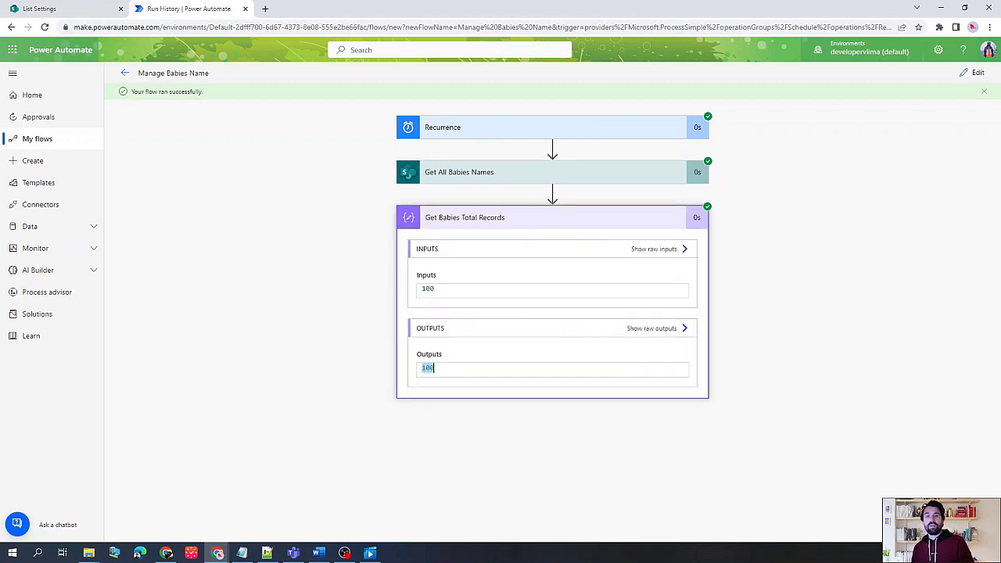
Step: Copy the Uri value from the inputs of the Get All Babies Names action in the flow run
left_click(500, 178)
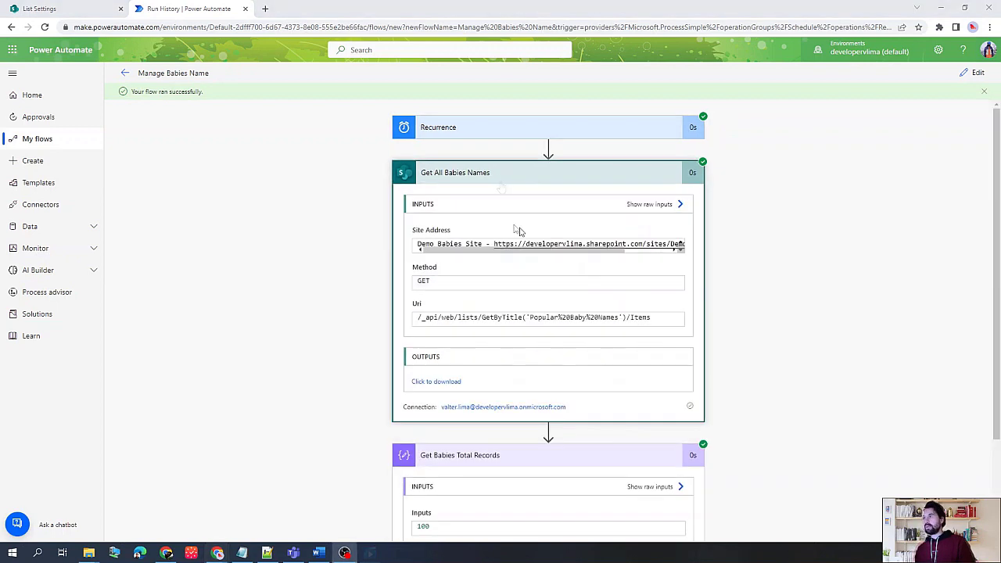
left_click_drag(655, 317, 366, 308)
key("ctrl+c")
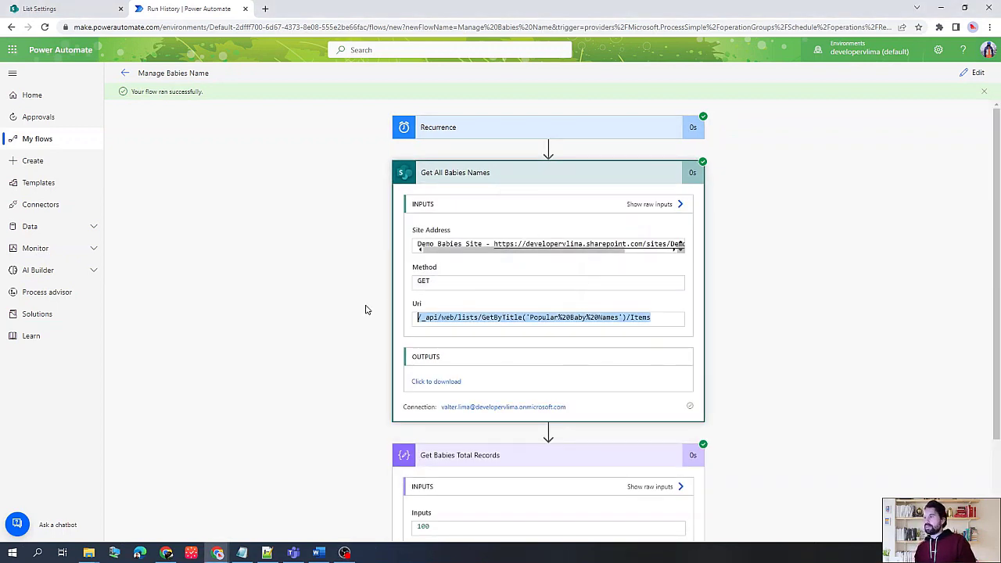
Step: In the SharePoint browser tab, request the copied Uri path after sites/DemoBabiesSite, adding the query ?$top=20000
left_click(56, 8)
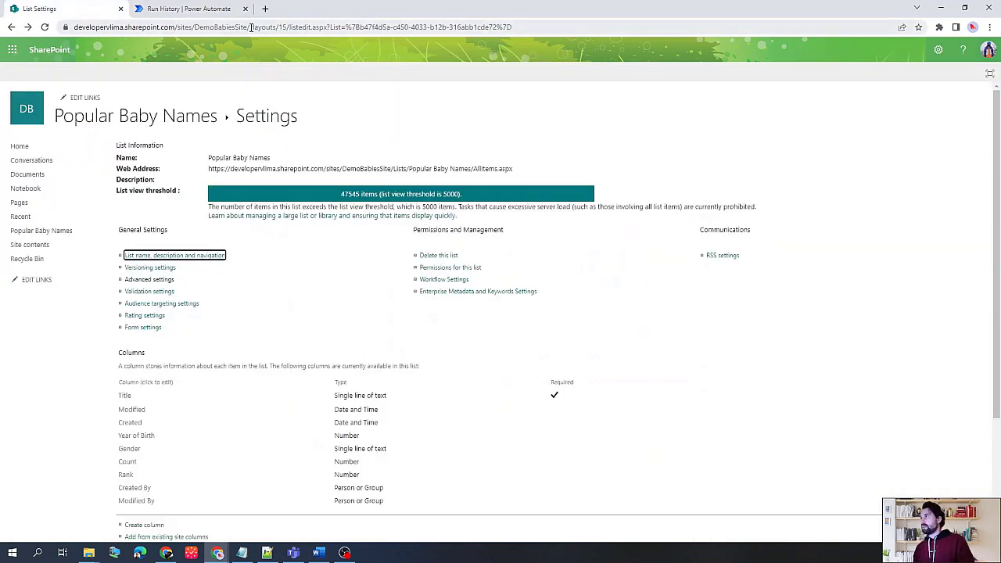
left_click_drag(250, 27, 986, 48)
key("Delete")
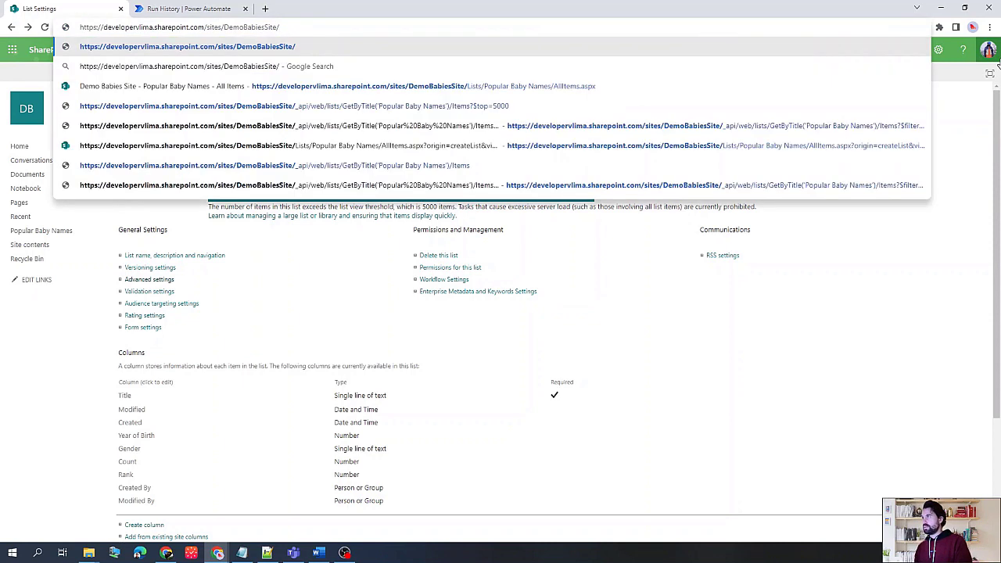
key("ctrl+v")
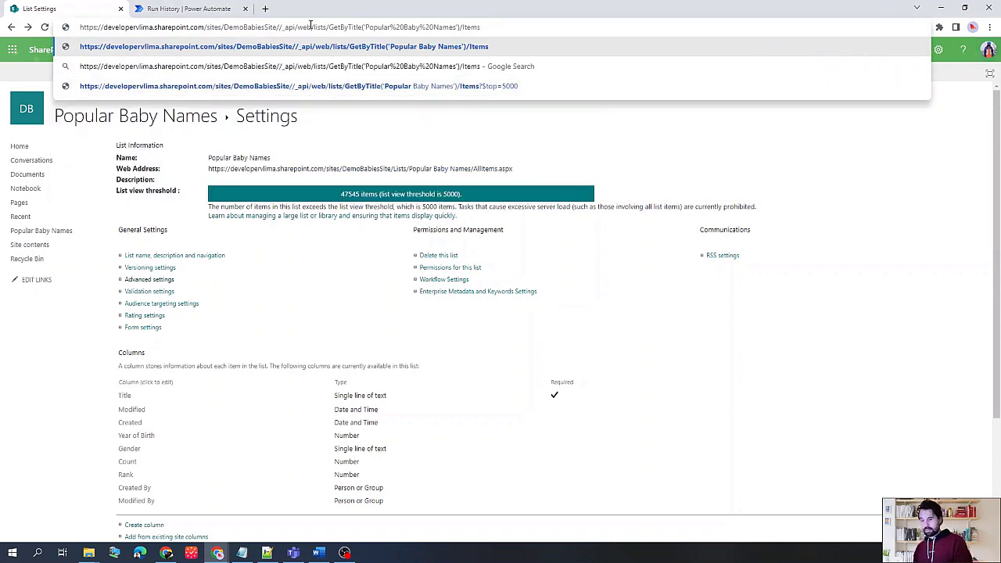
key("BackSpace")
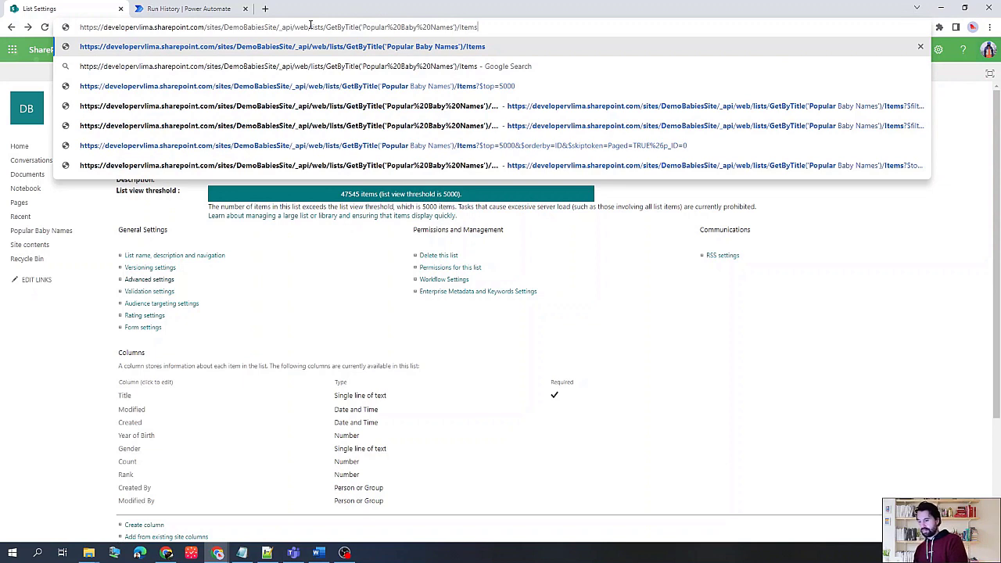
type("?$")
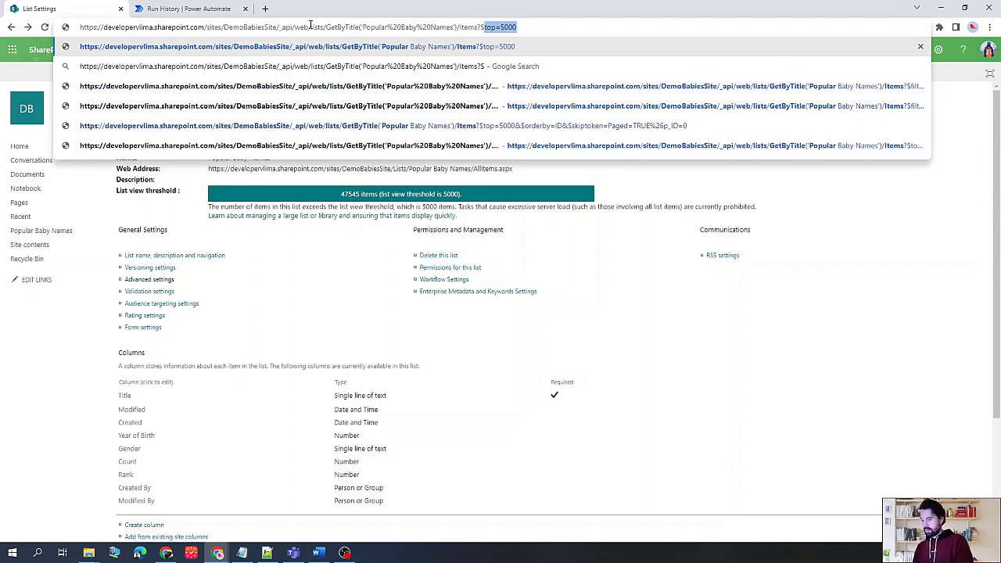
type("top=20")
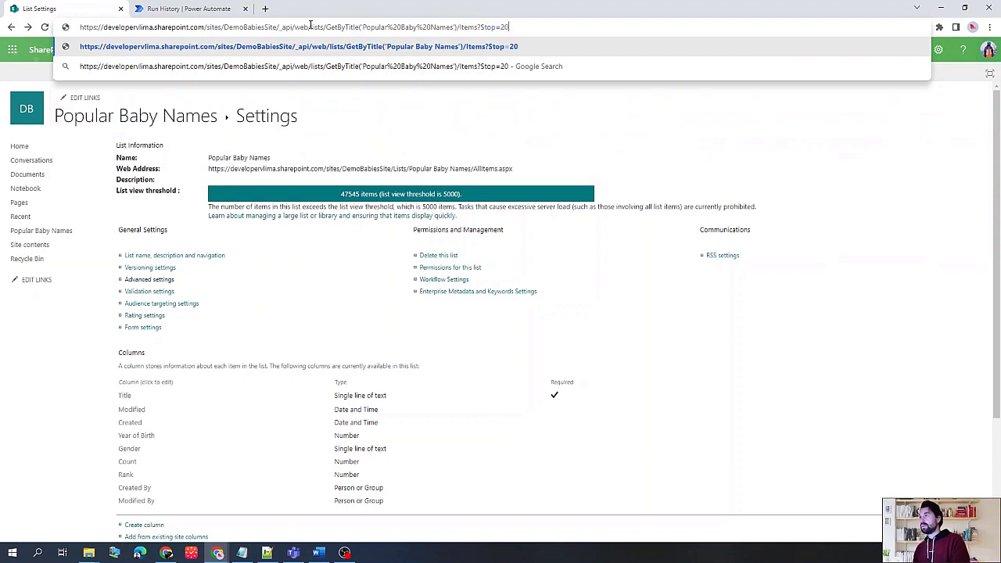
type("000")
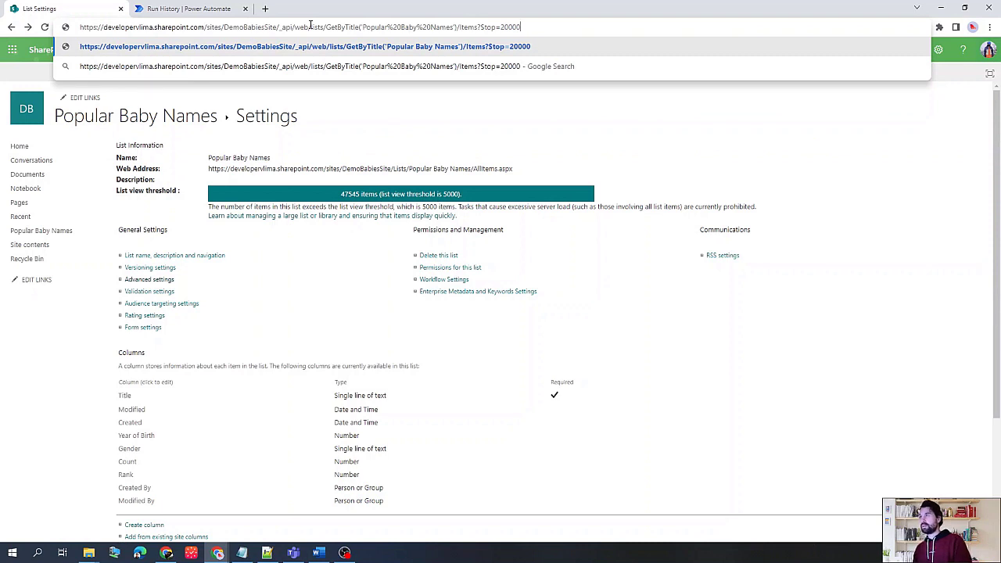
key("Return")
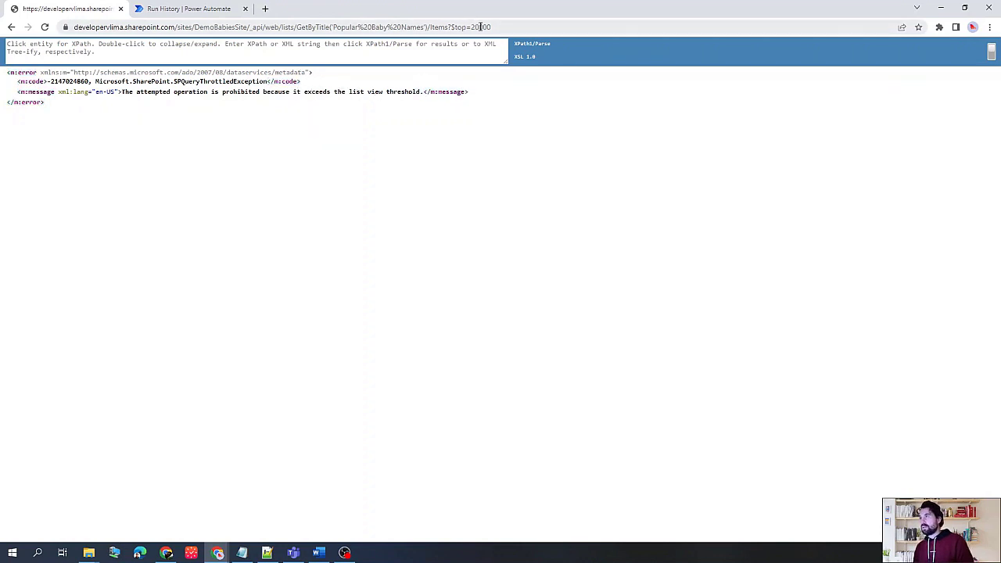
Step: Change the $top value in the request address to 5000 and load the list items again
left_click_drag(480, 26, 471, 26)
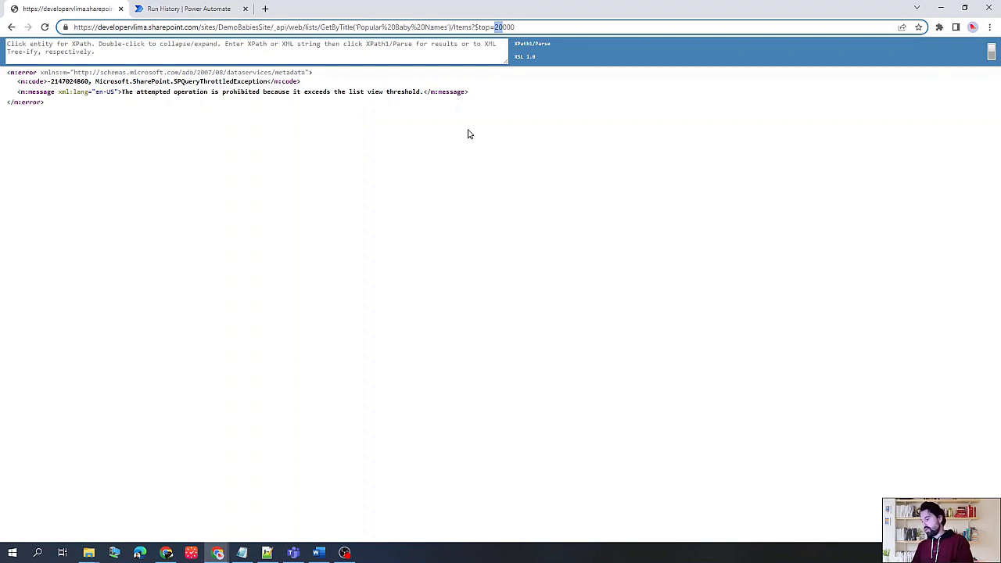
type("5")
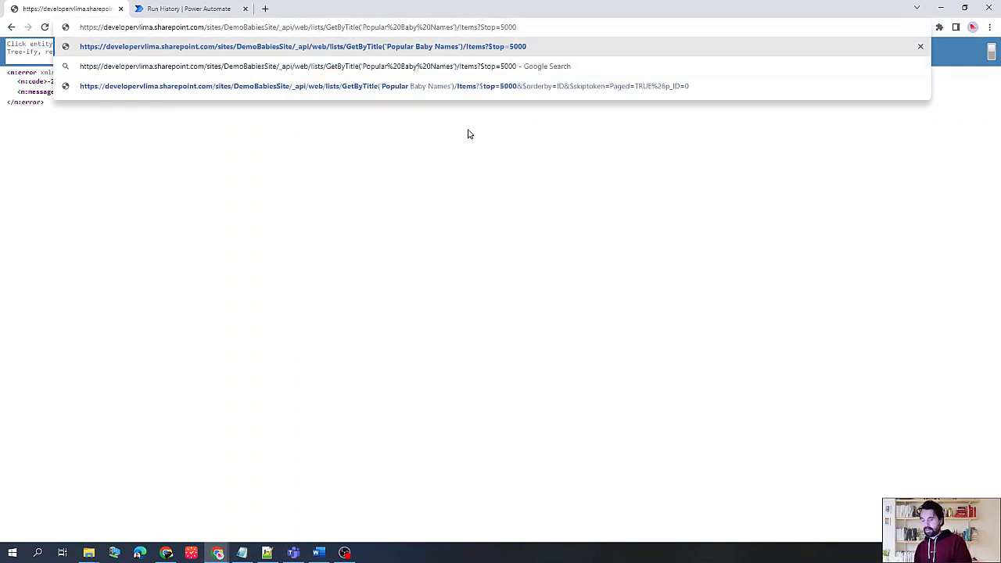
key("Return")
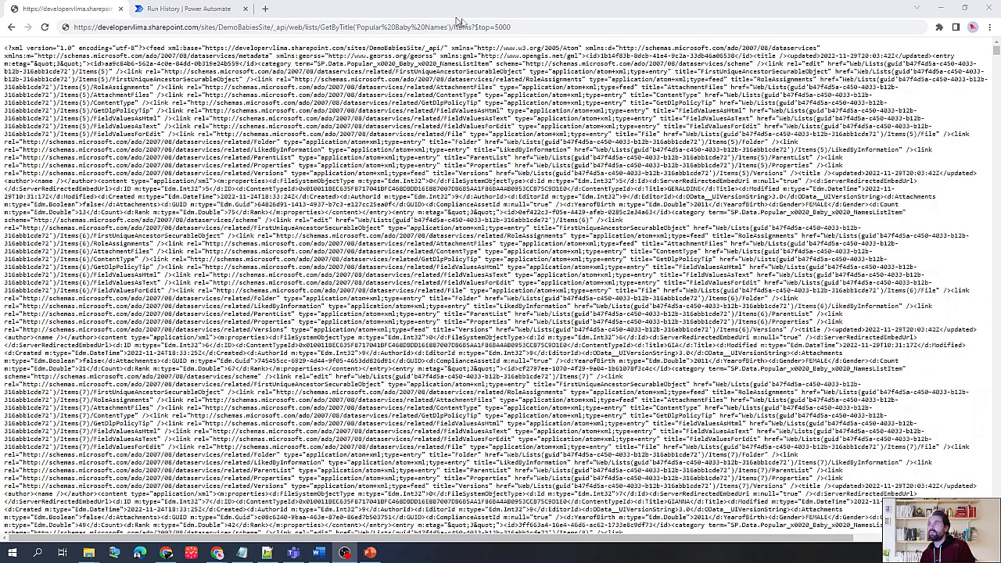
Step: Append &$orderby=ID&$skiptoken=Paged=TRUE%26p_ID=0 to the request address after $top=5000
left_click(515, 26)
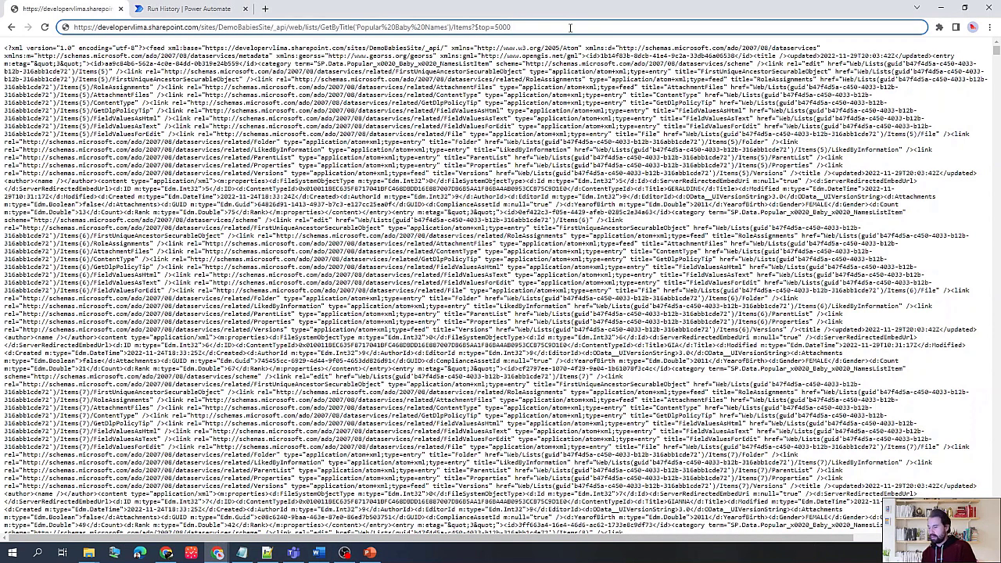
type("&$orderby=ID&$skiptoken=Paged=TRUE%26p_ID=0")
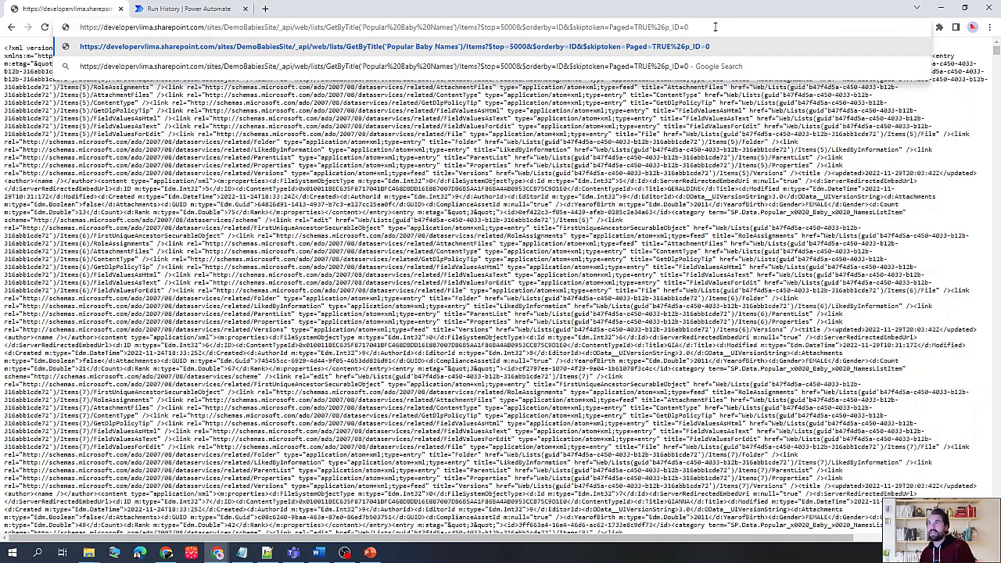
left_click(517, 27, "shift")
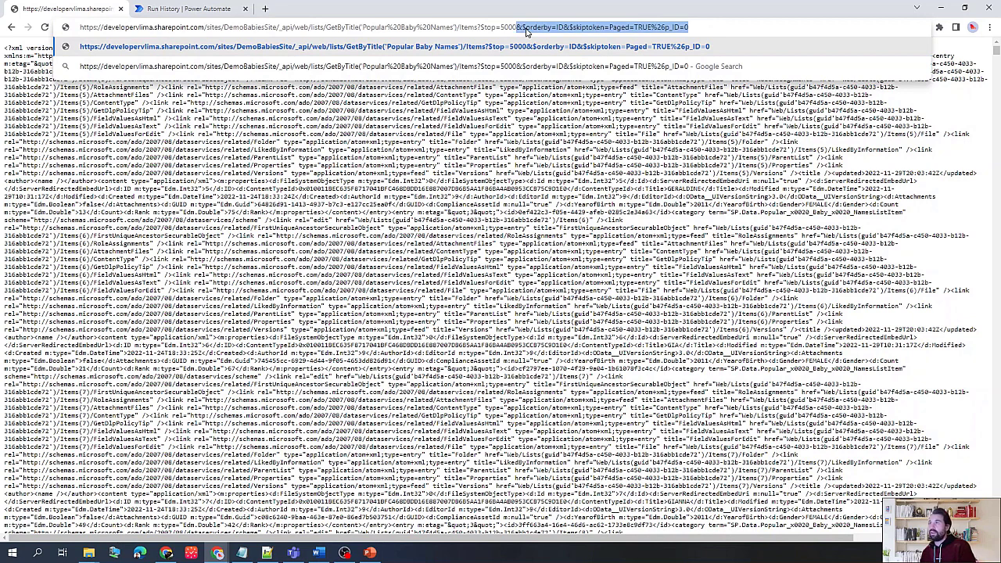
left_click(467, 248)
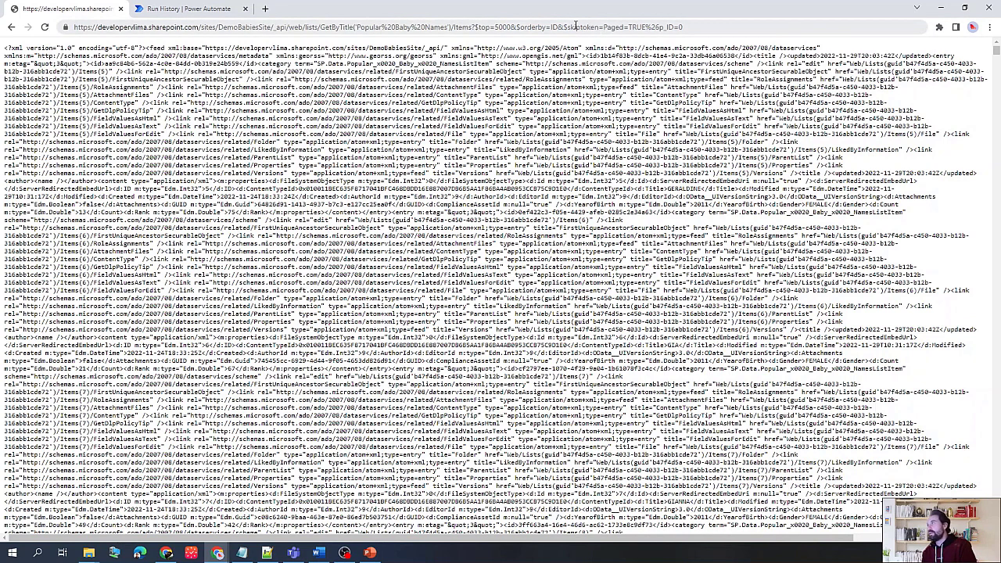
Step: Return to the Manage Babies Name flow and open it for editing at the Uri of Get All Babies Names
left_click(156, 10)
left_click(974, 72)
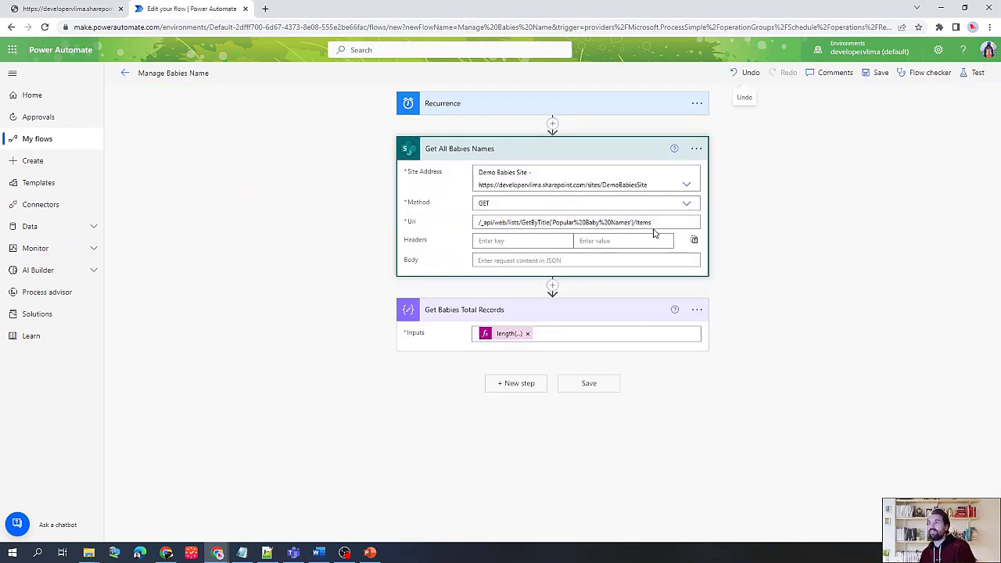
left_click(667, 224)
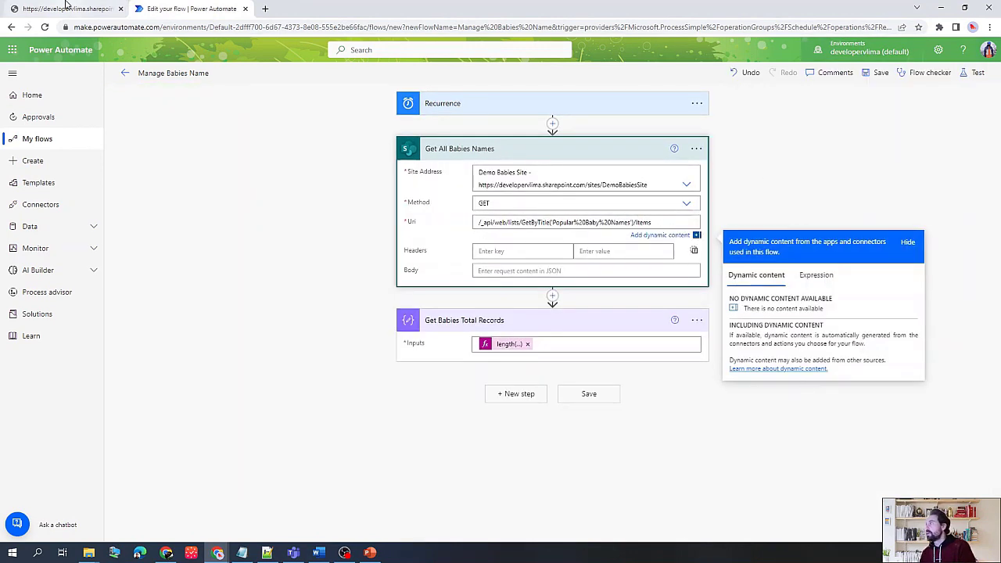
Step: Copy the query string ?$top=5000&$orderby=ID&$skiptoken=Paged=TRUE%26p_ID=0 from the SharePoint request address
left_click(66, 9)
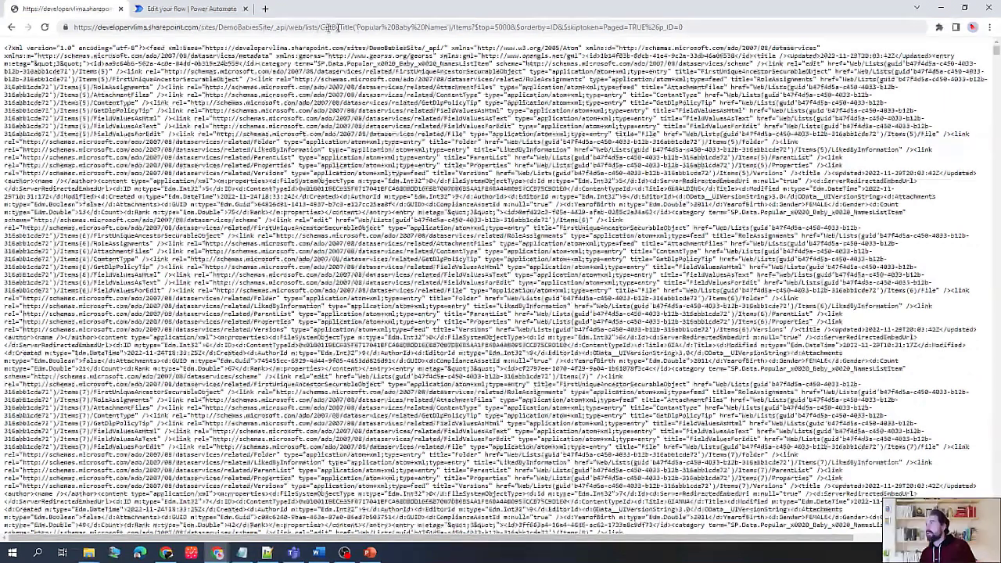
left_click(473, 27)
left_click(470, 27)
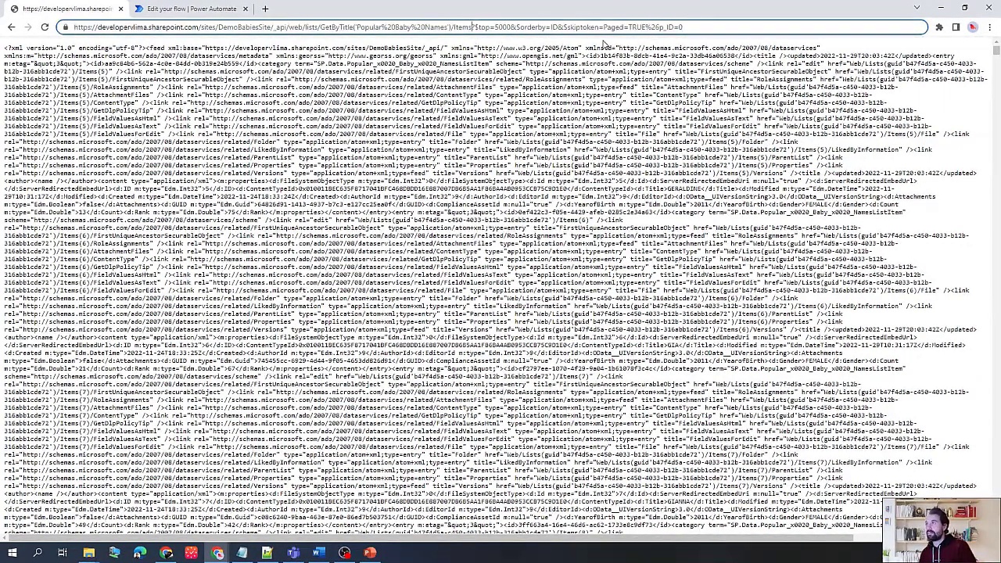
key("shift+End")
key("ctrl+c")
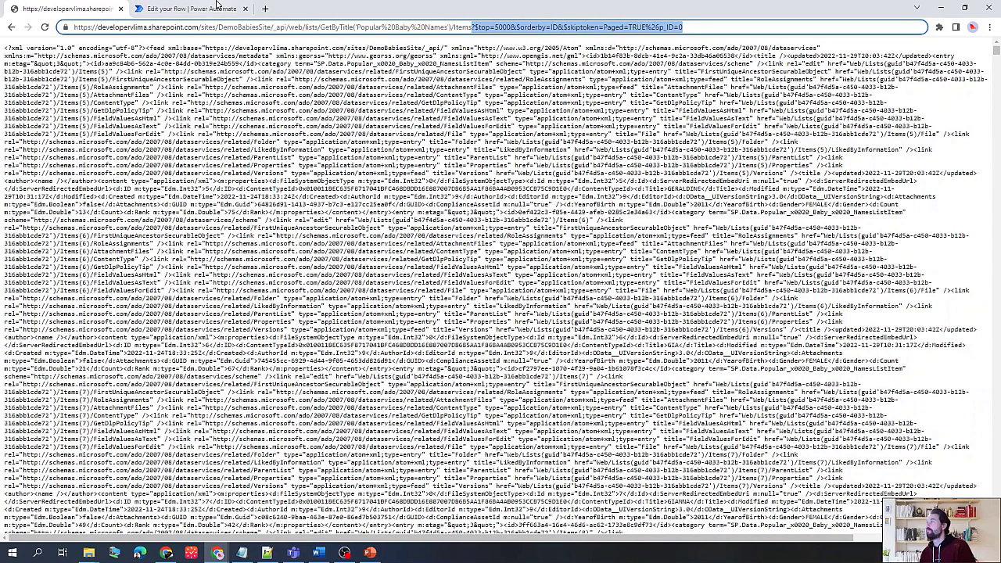
Step: Append the copied query string to the Get All Babies Names Uri after /Items and highlight the p_ID value
left_click(220, 8)
left_click(672, 222)
key("ctrl+v")
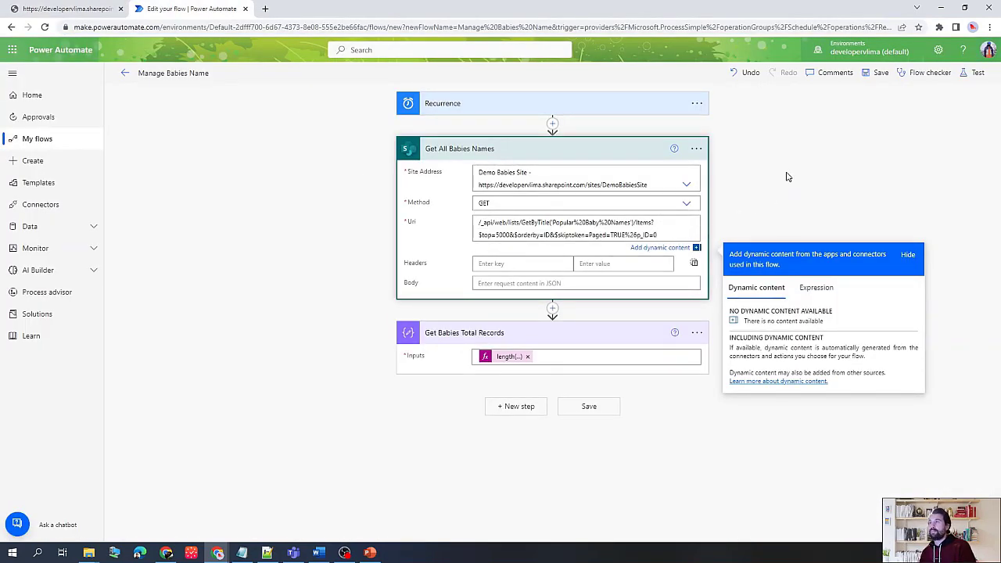
left_click(784, 142)
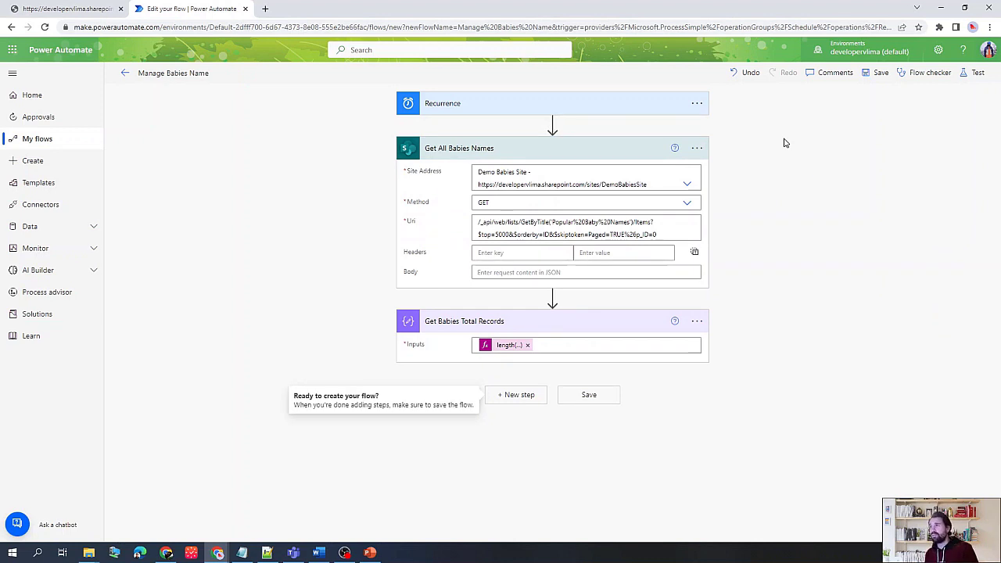
double_click(655, 233)
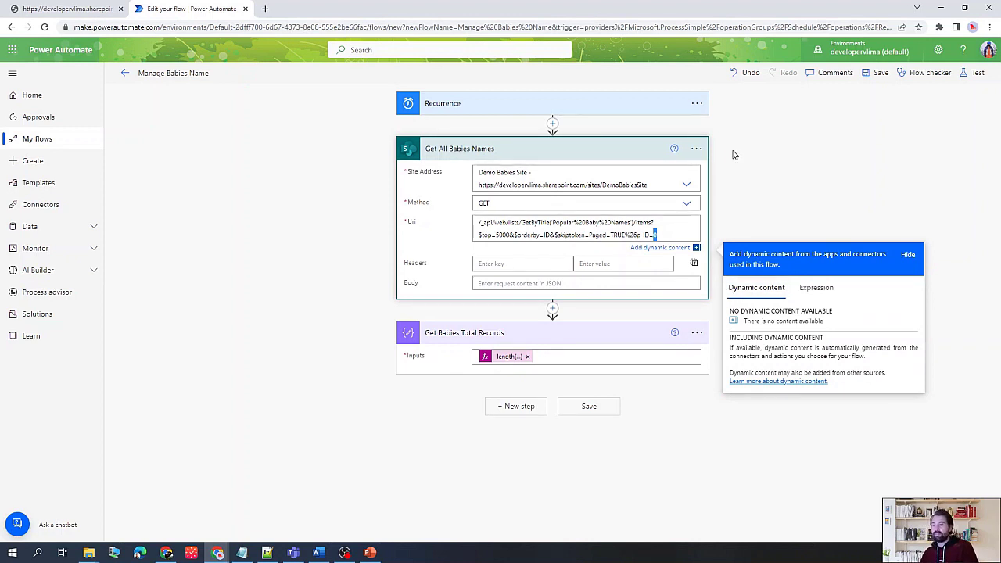
Step: Insert an Initialize variable action between Recurrence and Get All Babies Names
left_click(551, 123)
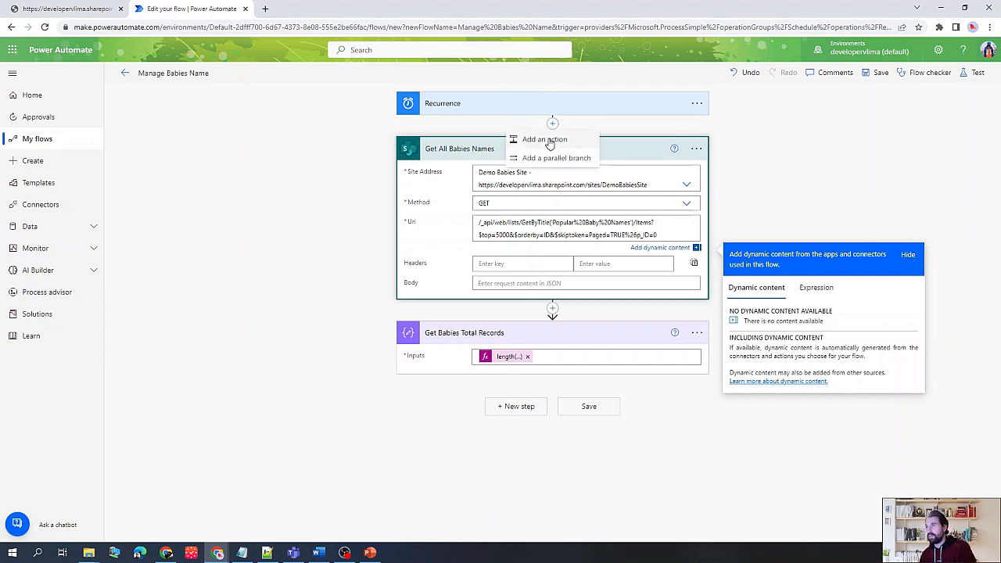
left_click(545, 139)
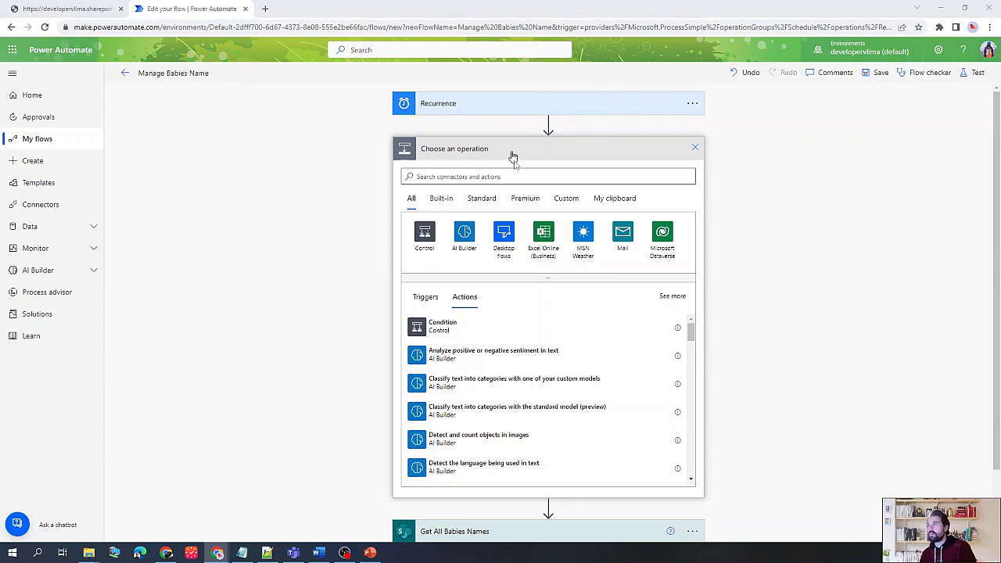
left_click(496, 175)
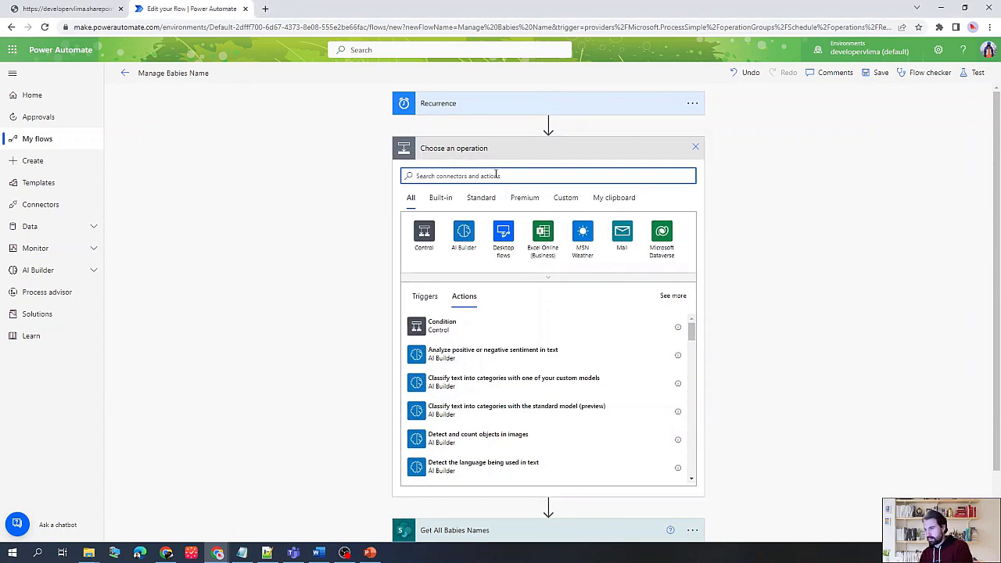
type("variab")
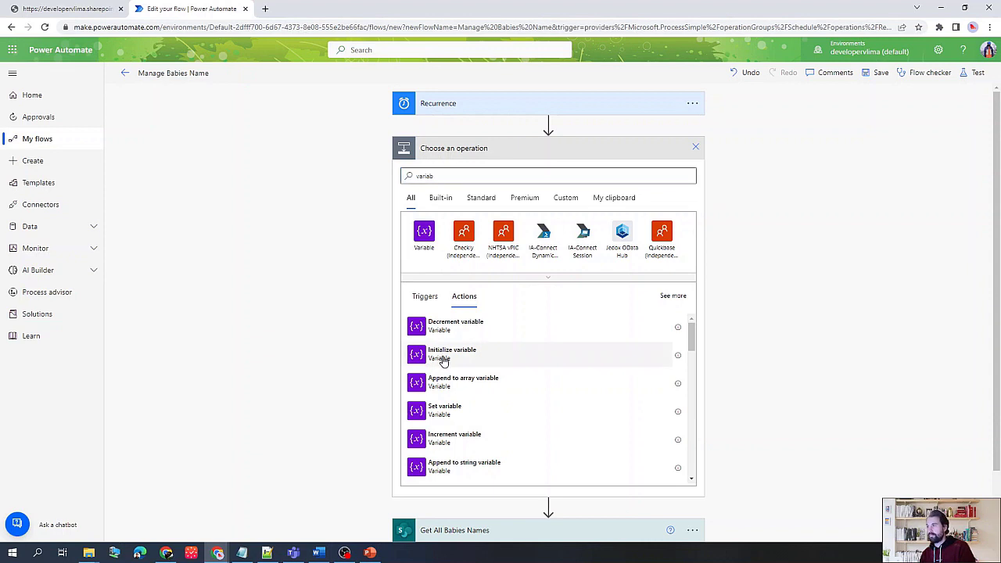
left_click(445, 353)
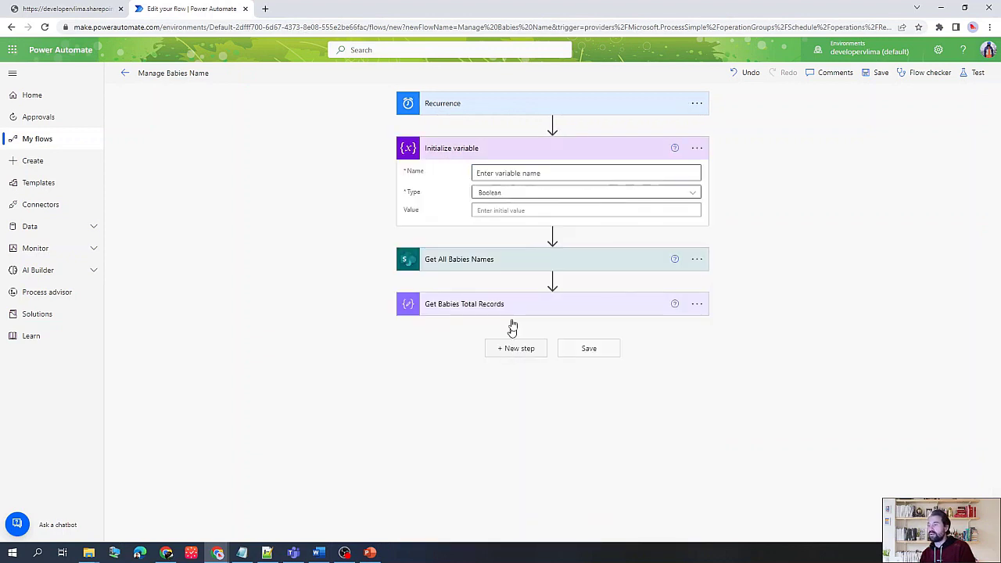
Step: Name the new variable TopItems and set its type to Integer with an initial value of 5000
left_click(696, 152)
left_click(555, 172)
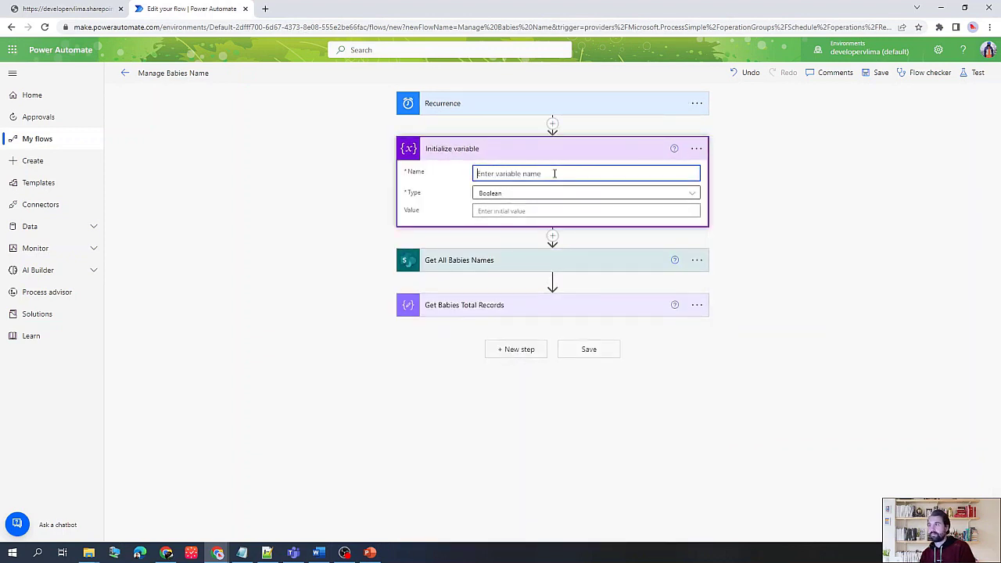
type("TopItems")
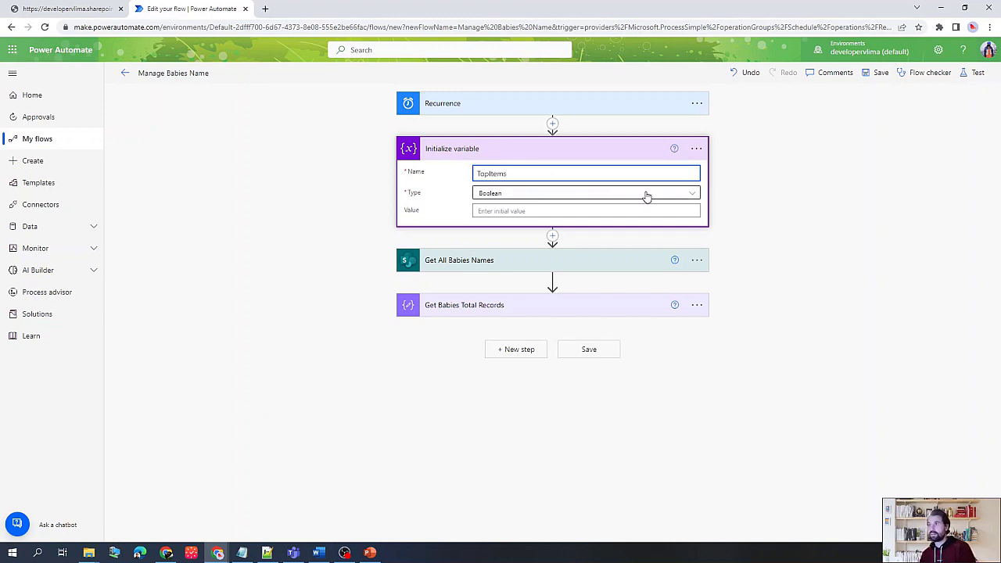
left_click(614, 196)
left_click(504, 228)
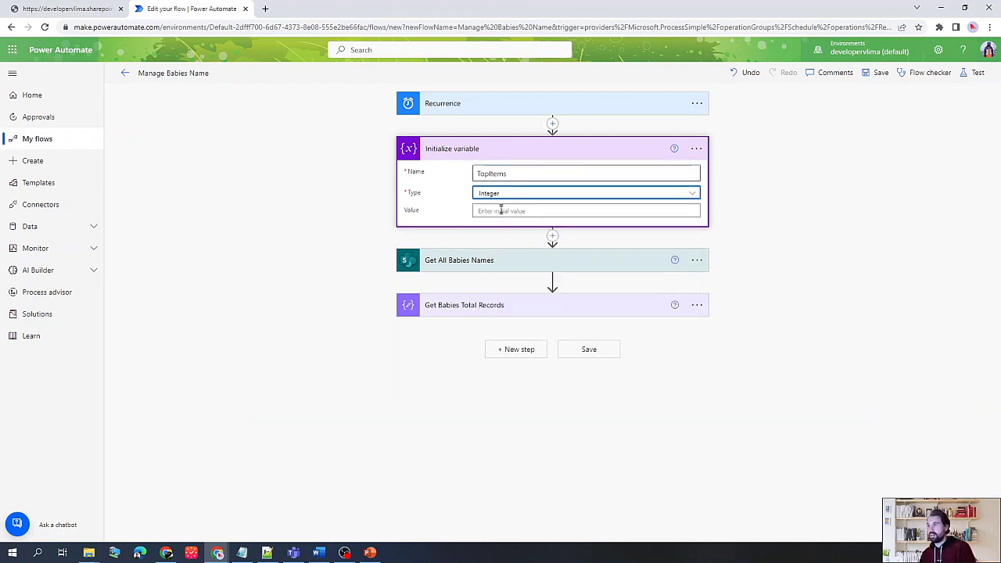
left_click(502, 208)
type("5000")
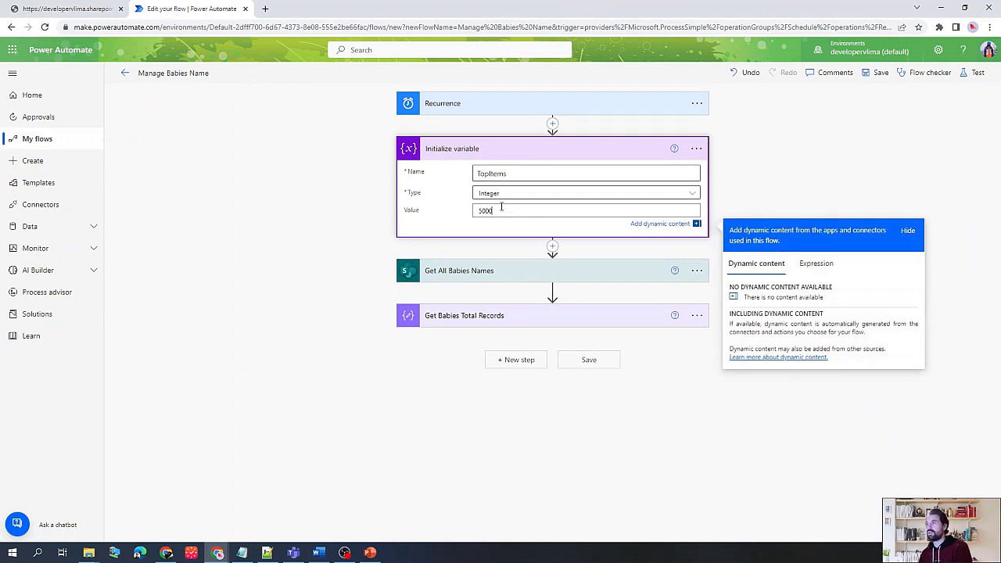
Step: Rename the TopItems variable action as Initialize TopItems
left_click(696, 148)
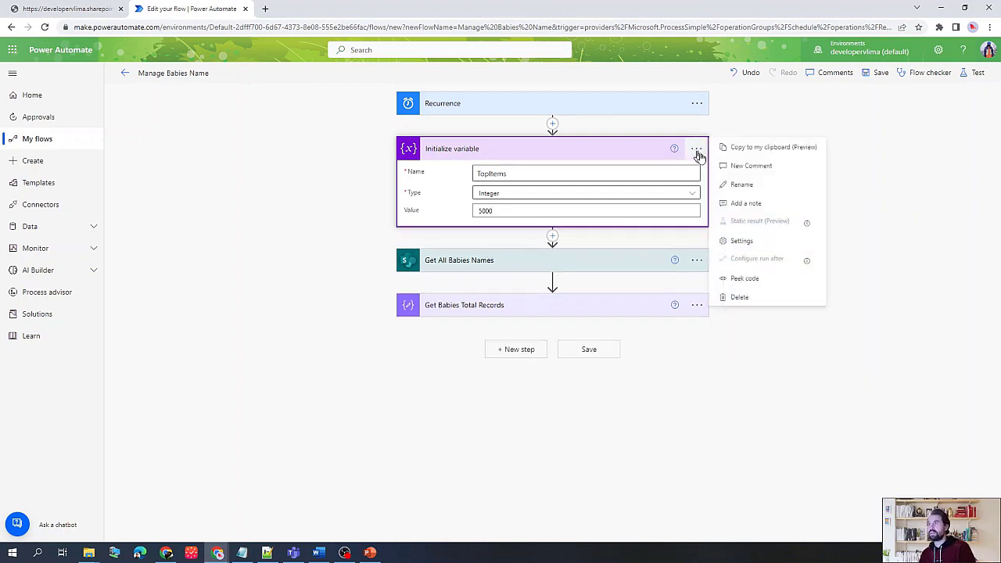
left_click(741, 186)
key("End")
key("ctrl+shift+Left")
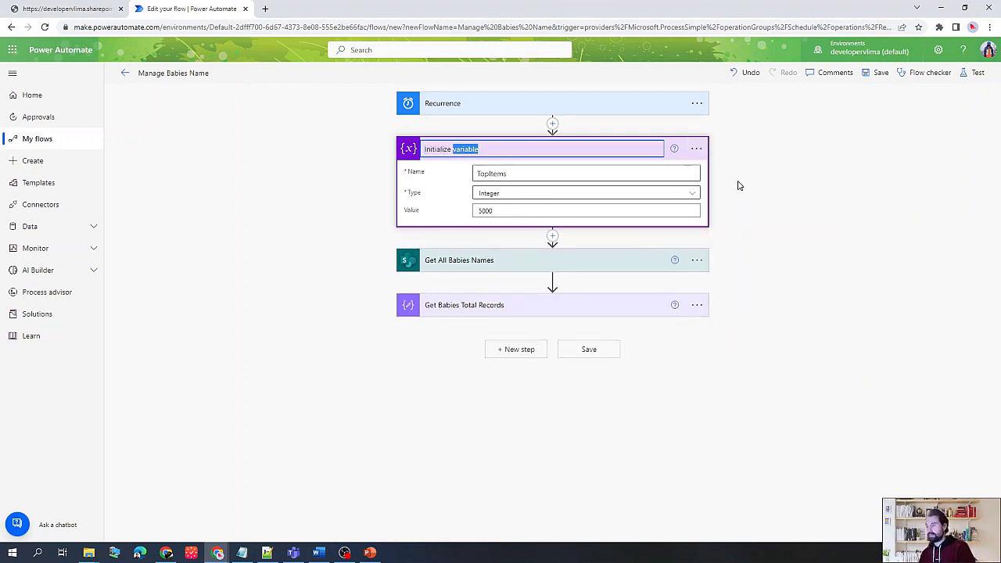
type("TopItems")
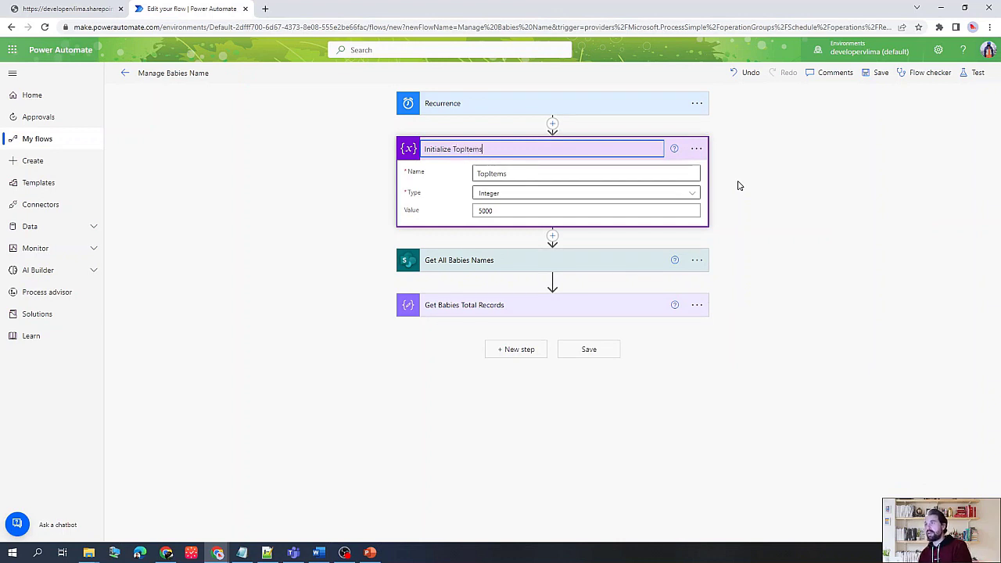
key("Return")
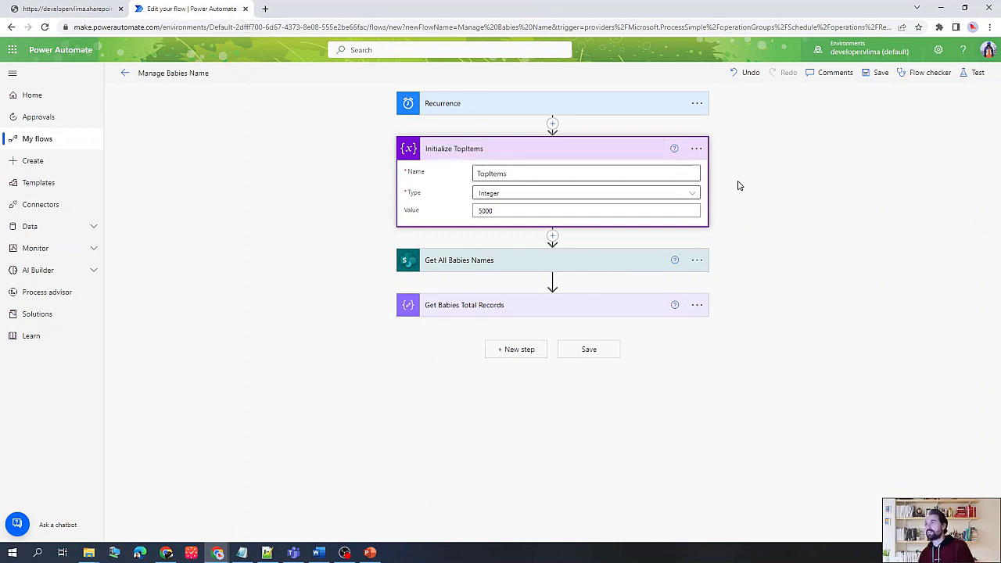
Step: Insert a second Initialize variable action after Initialize TopItems and name its variable FirstId
left_click(551, 235)
left_click(546, 251)
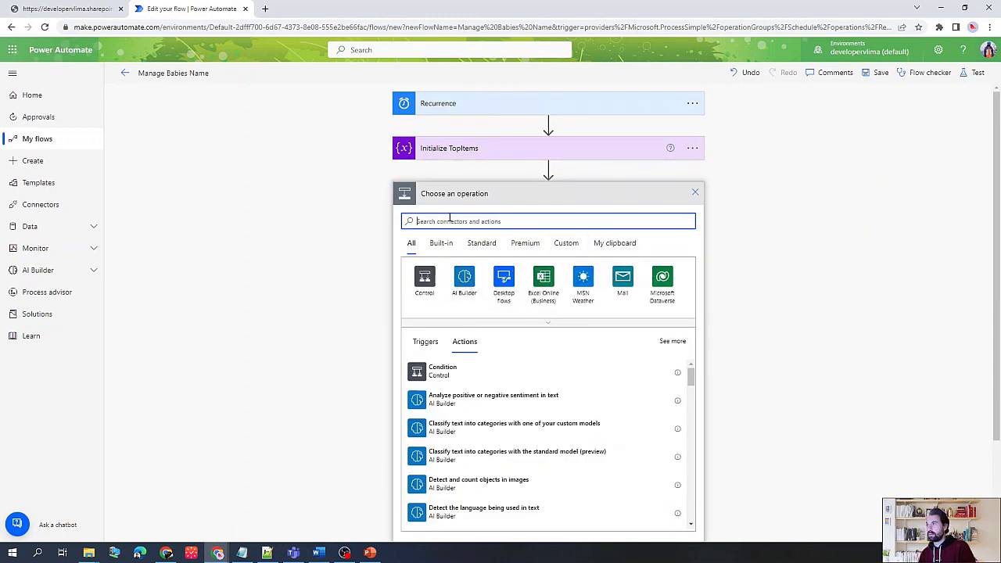
type("varia")
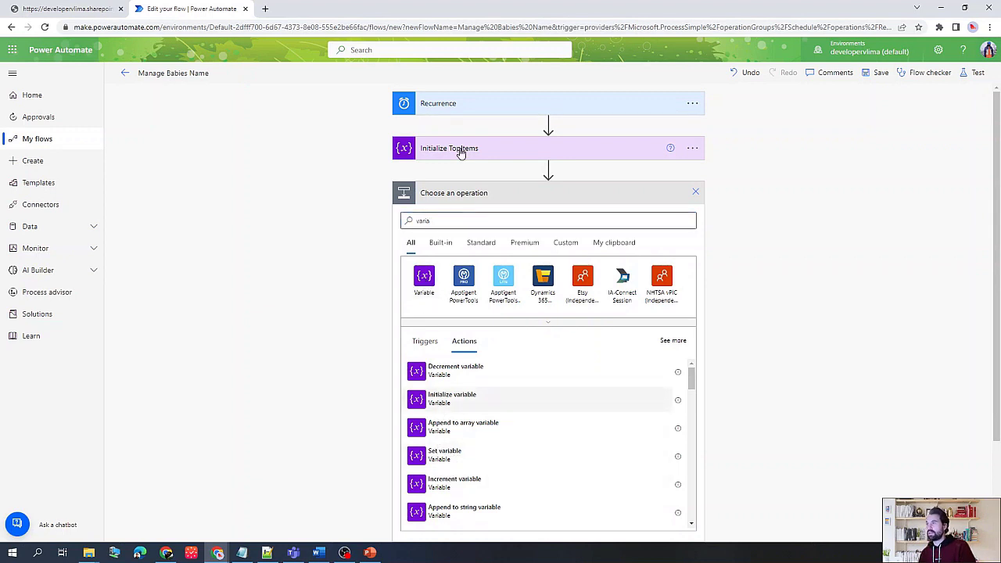
left_click(516, 218)
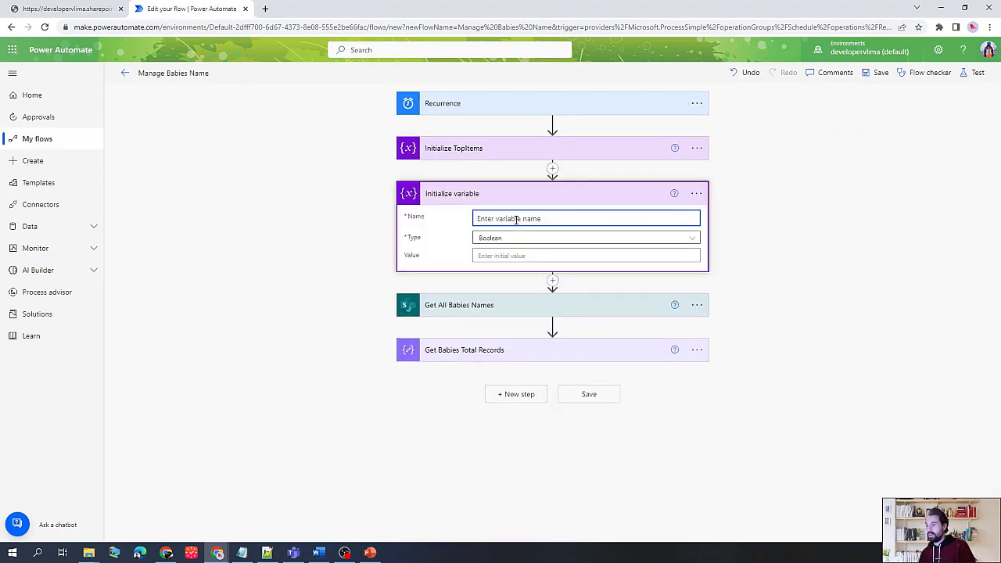
type("FirstId")
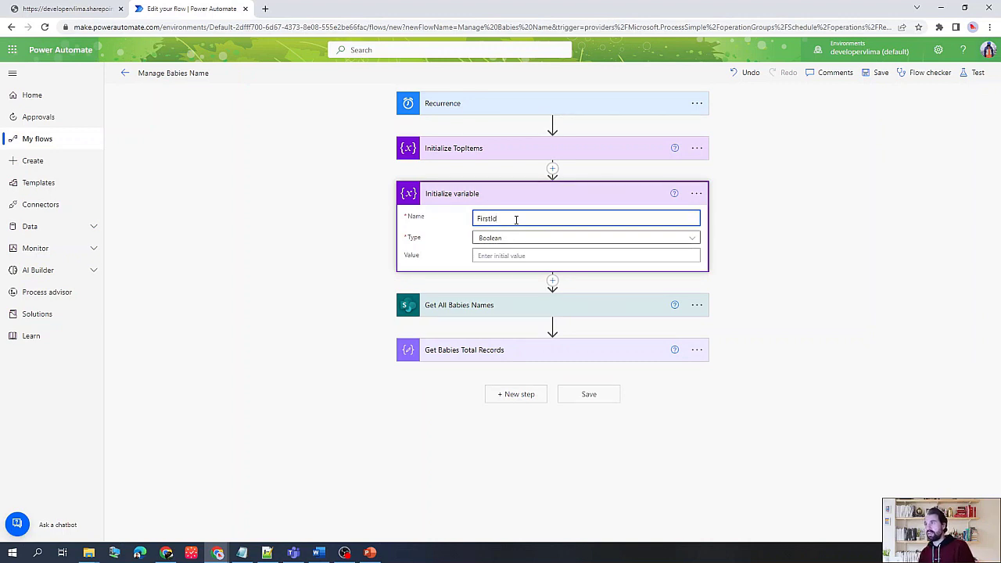
Step: Rename the FirstId variable action as Initialize FirstId
left_click(696, 193)
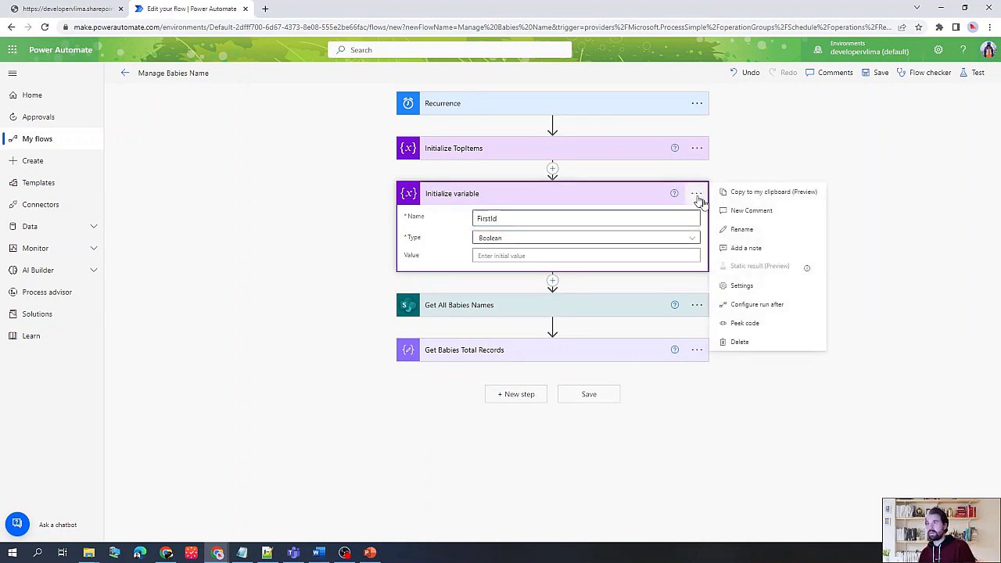
left_click(742, 230)
key("End")
key("ctrl+shift+Left")
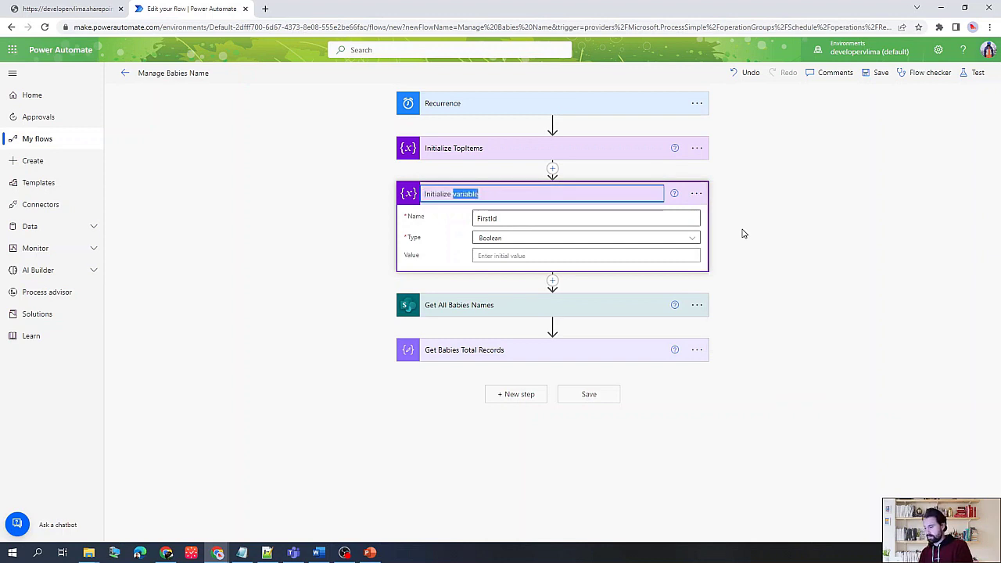
type("FirstId")
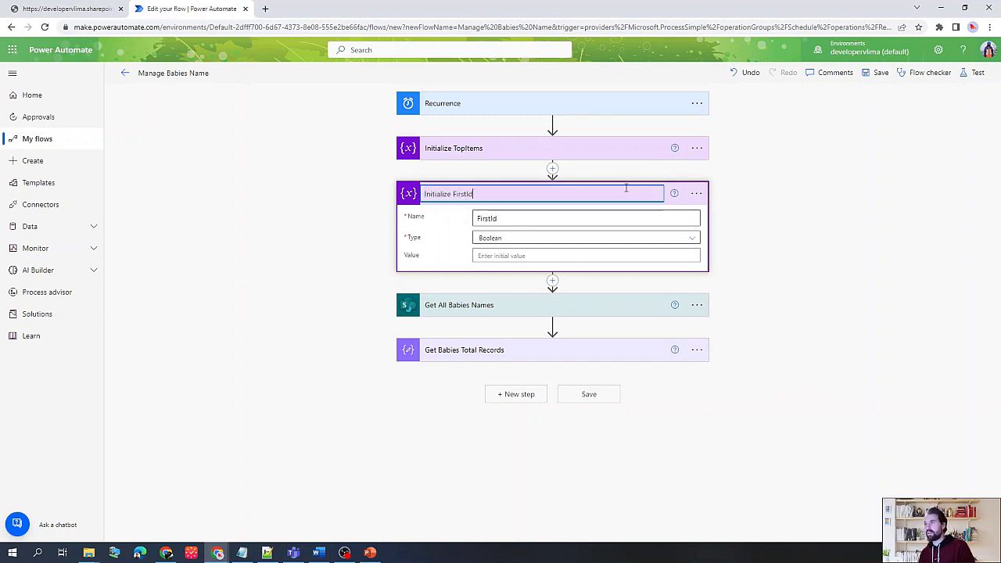
Step: Set the FirstId variable's type to Integer with an initial value of 0
left_click(691, 238)
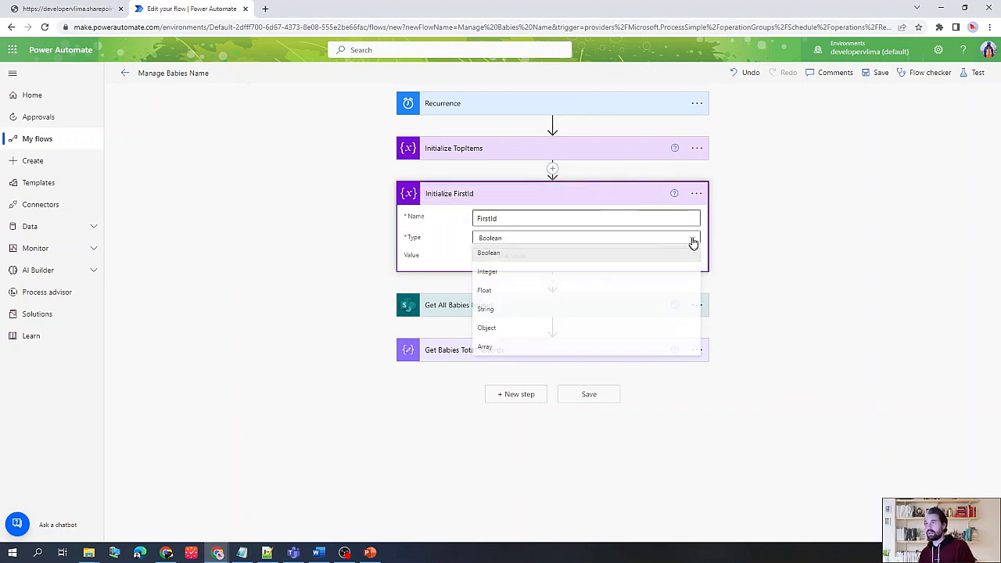
left_click(512, 274)
left_click(508, 255)
type("0")
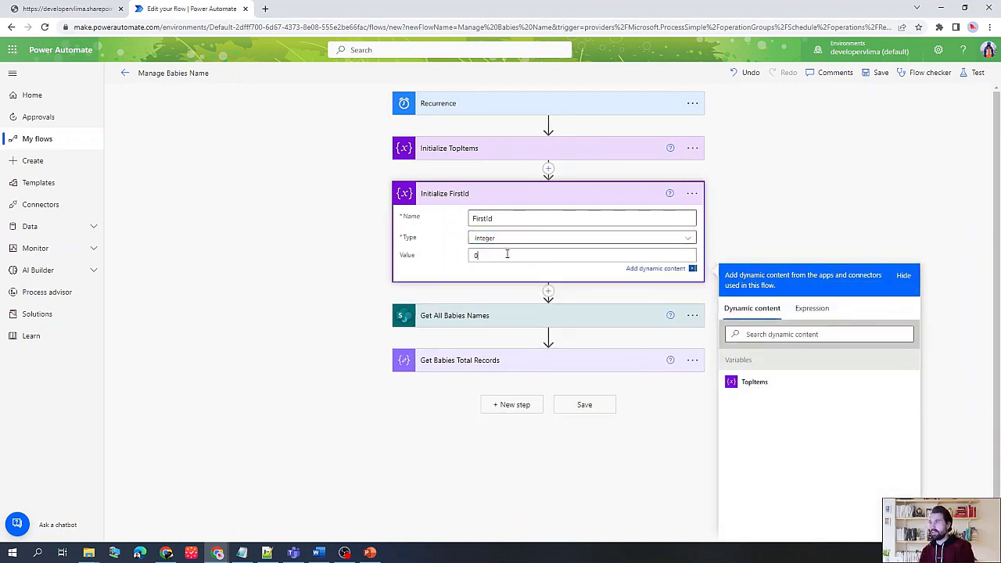
left_click(793, 180)
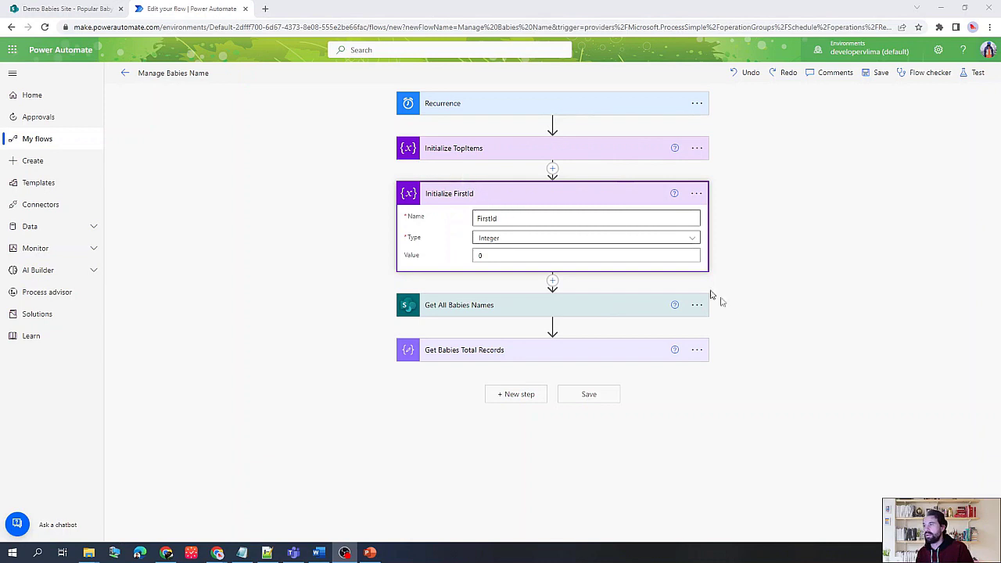
Step: Delete the Get Babies Total Records action from the flow
left_click(694, 351)
left_click(728, 505)
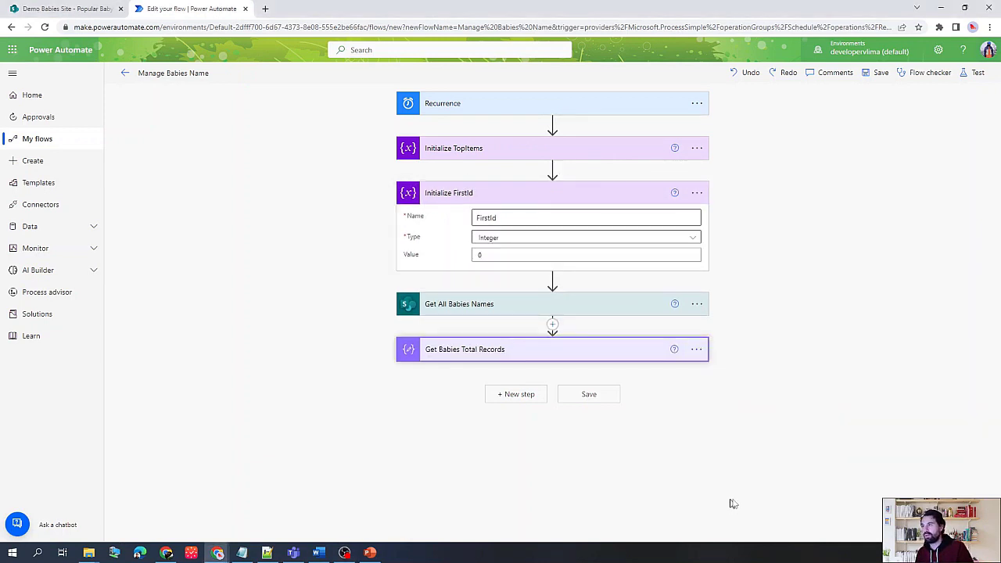
left_click(516, 314)
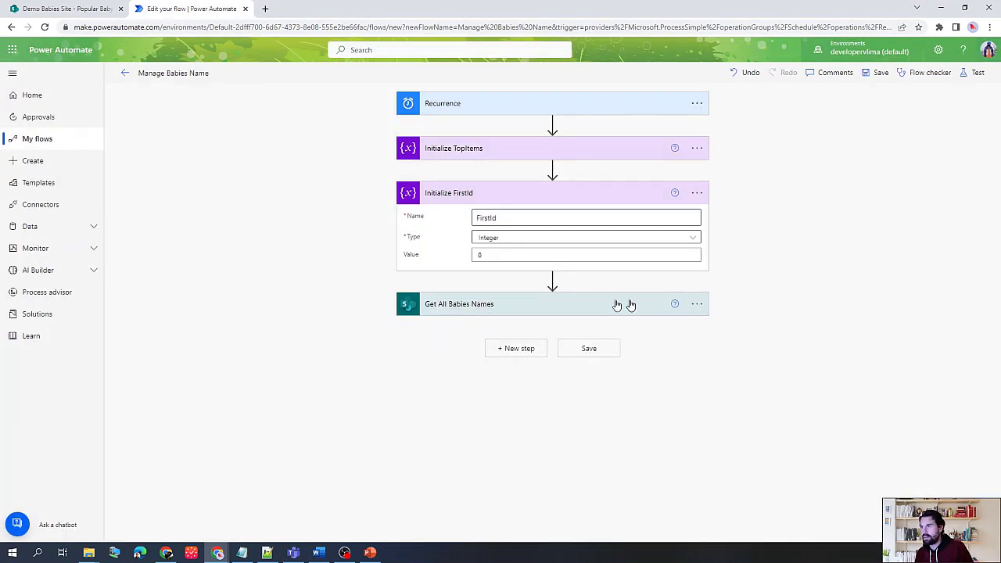
Step: Rename the Get All Babies Names action as Get Babies Names and collapse it
left_click(489, 309)
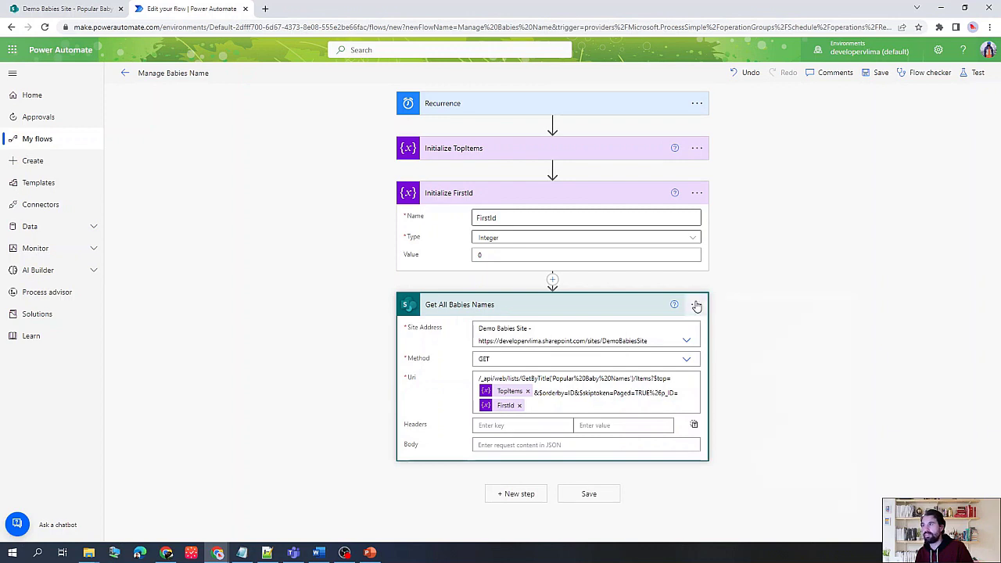
left_click(697, 307)
left_click(755, 341)
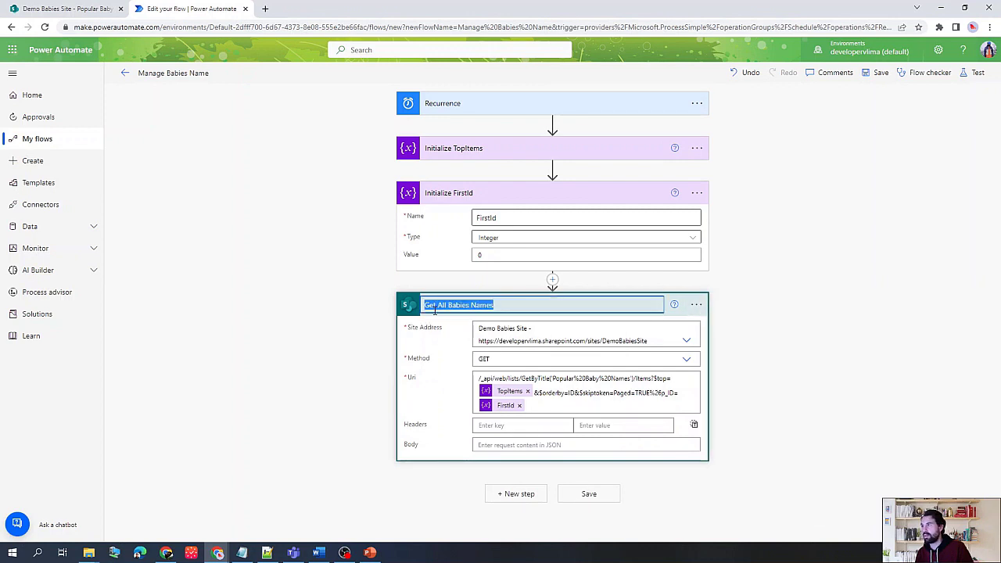
key("End")
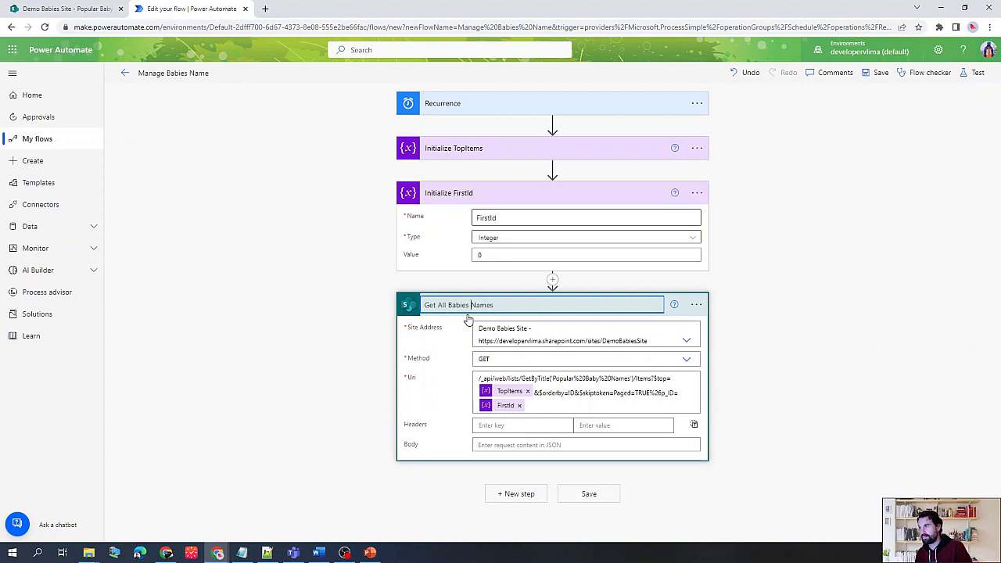
key("BackSpace")
key("BackSpace")
key("BackSpace")
key("BackSpace")
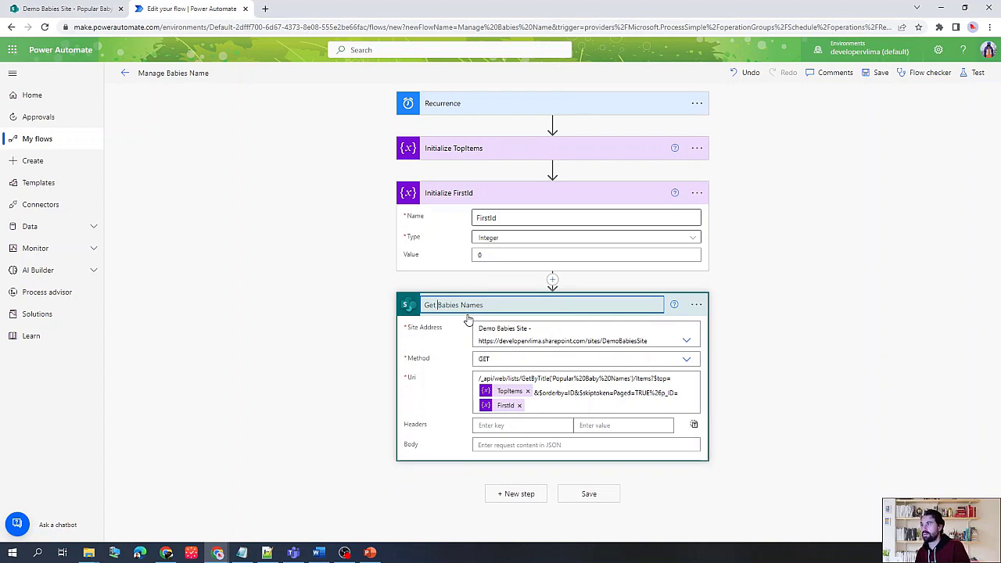
left_click(791, 313)
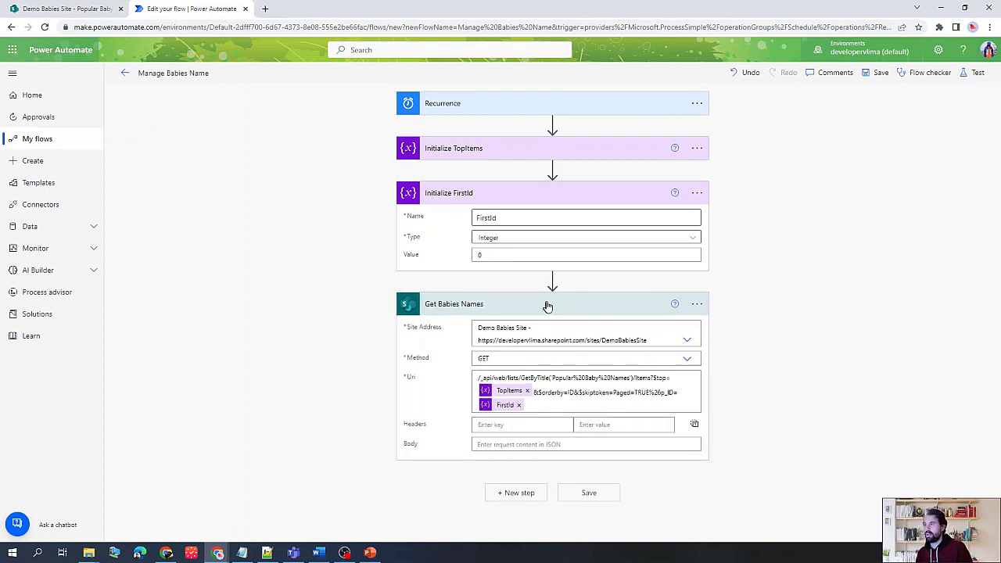
left_click(548, 306)
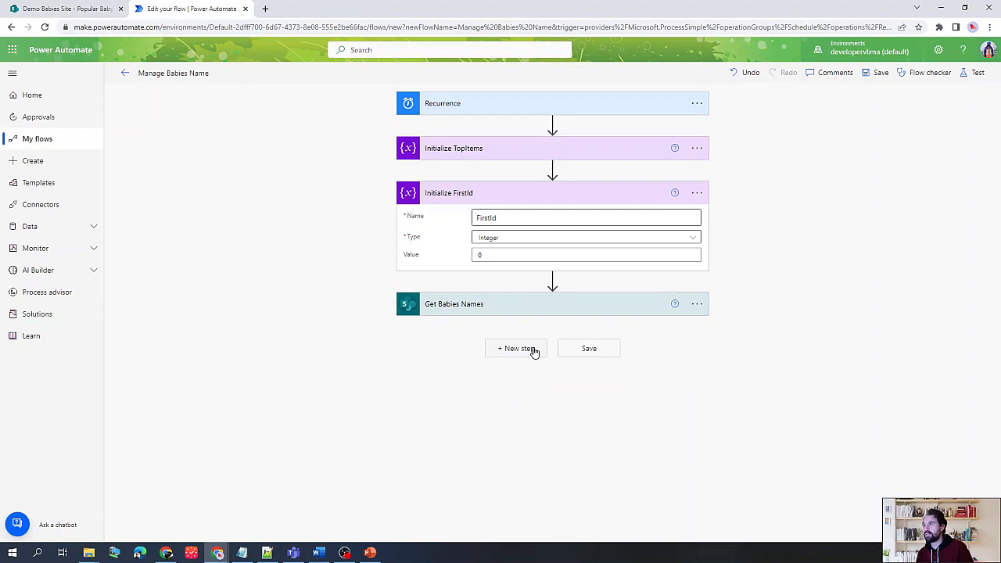
Step: Add a Do until control at the end of the flow and move the Get Babies Names action inside it
left_click(535, 352)
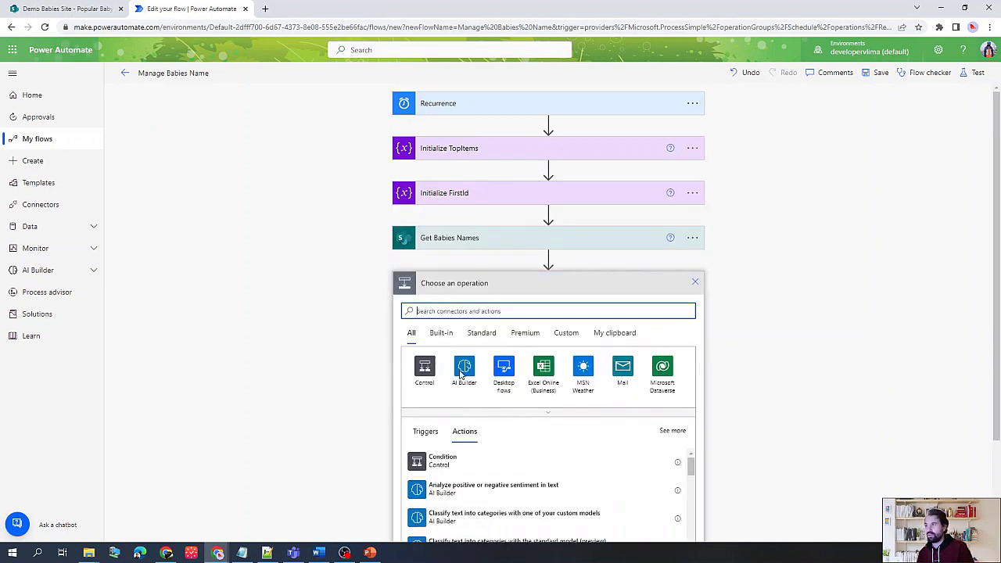
left_click(425, 367)
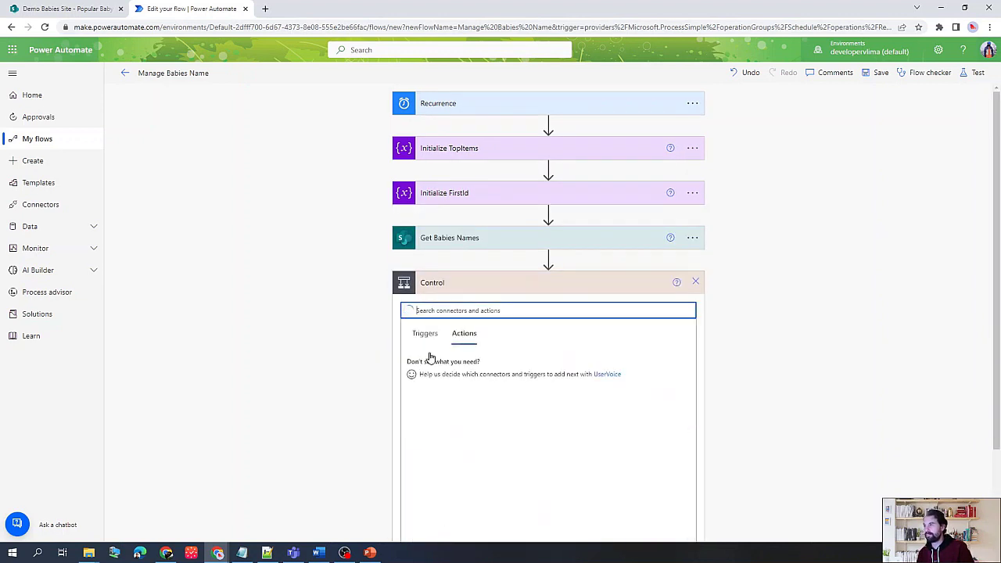
left_click(440, 367)
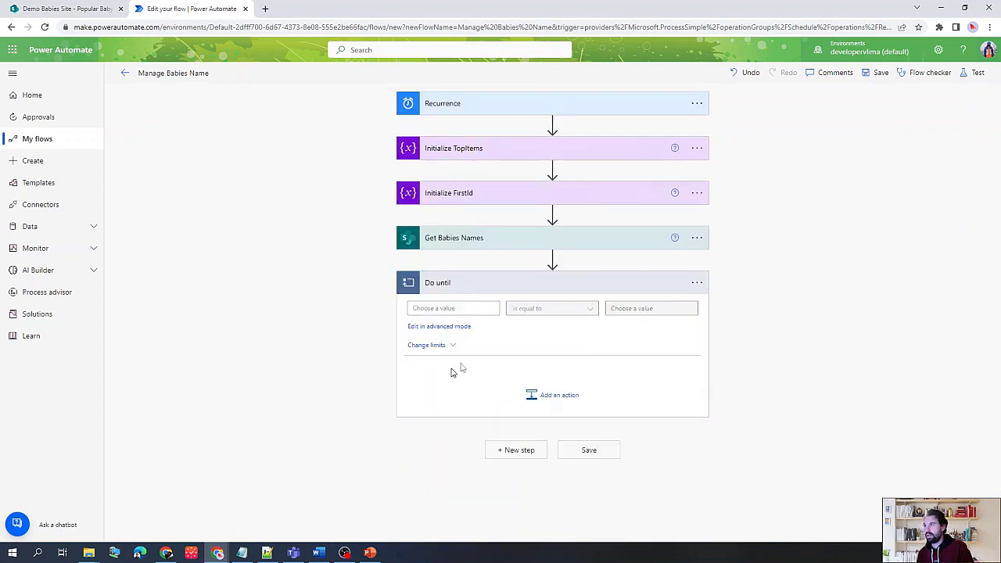
left_click_drag(530, 249, 559, 379)
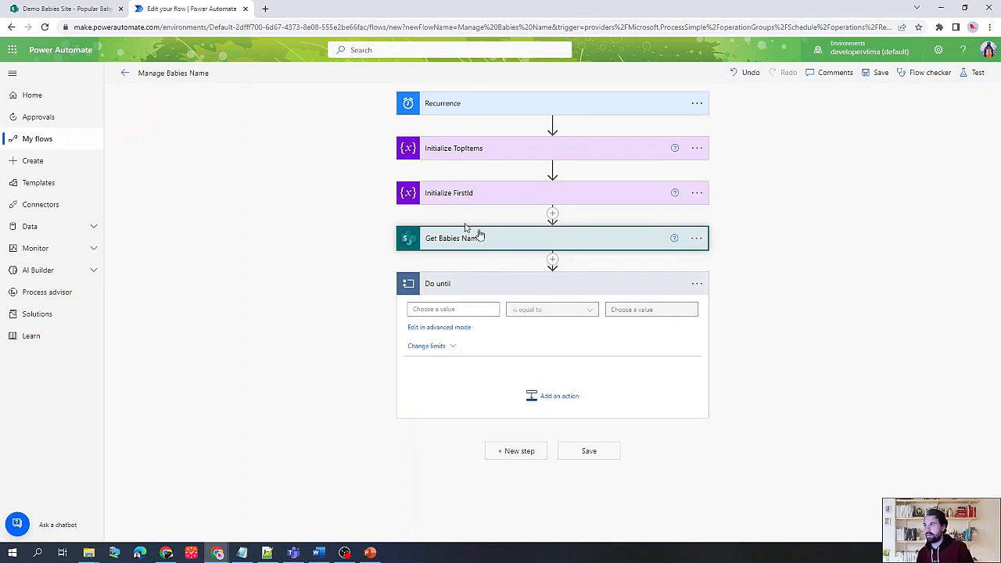
left_click_drag(474, 232, 550, 373)
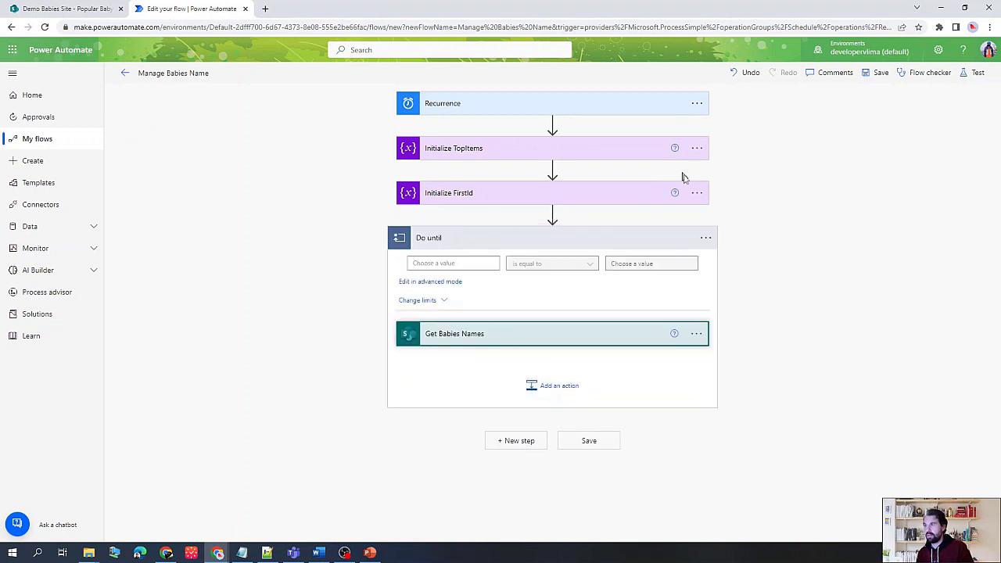
Step: Rename the Do until loop as Do until End of List
left_click(707, 238)
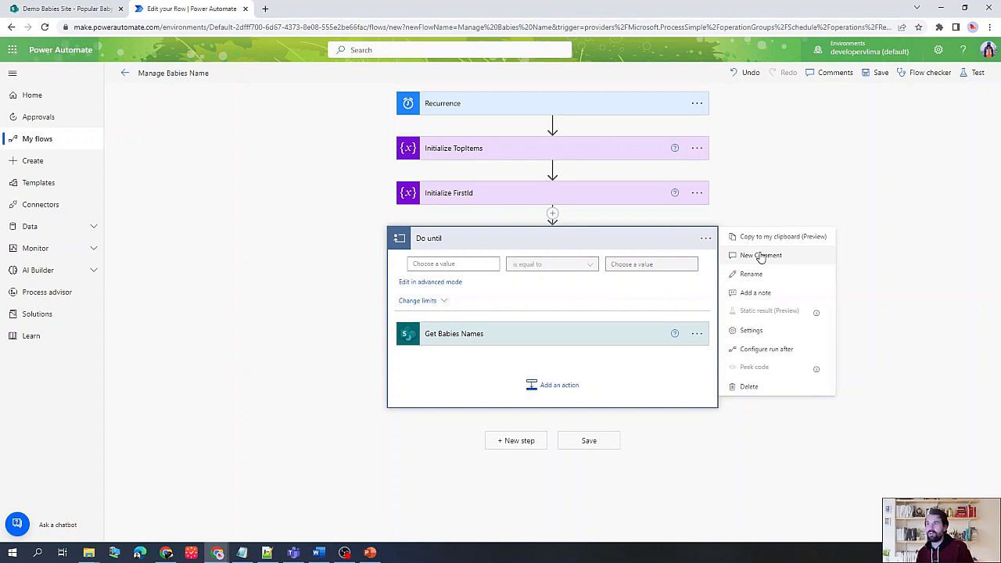
left_click(752, 274)
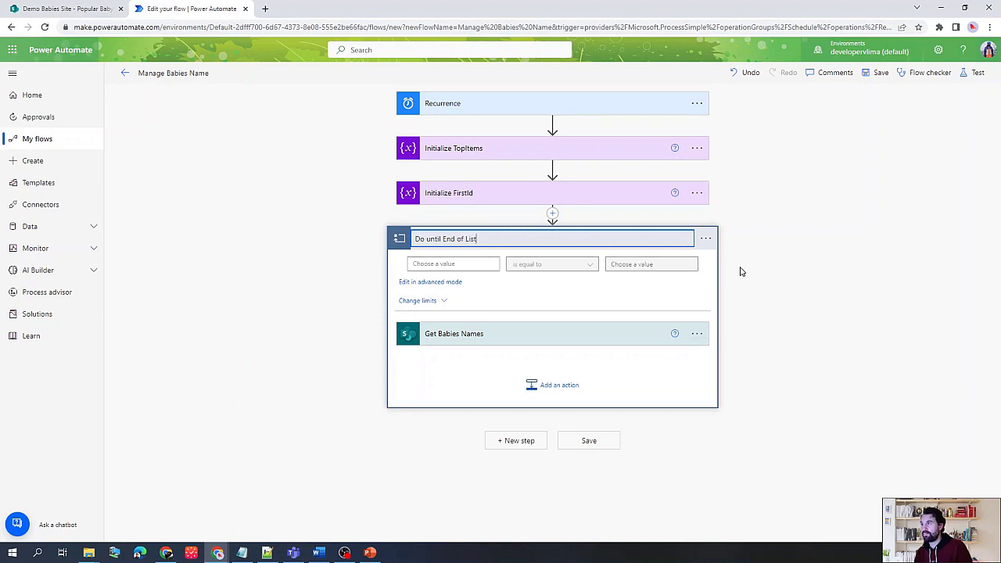
left_click(766, 301)
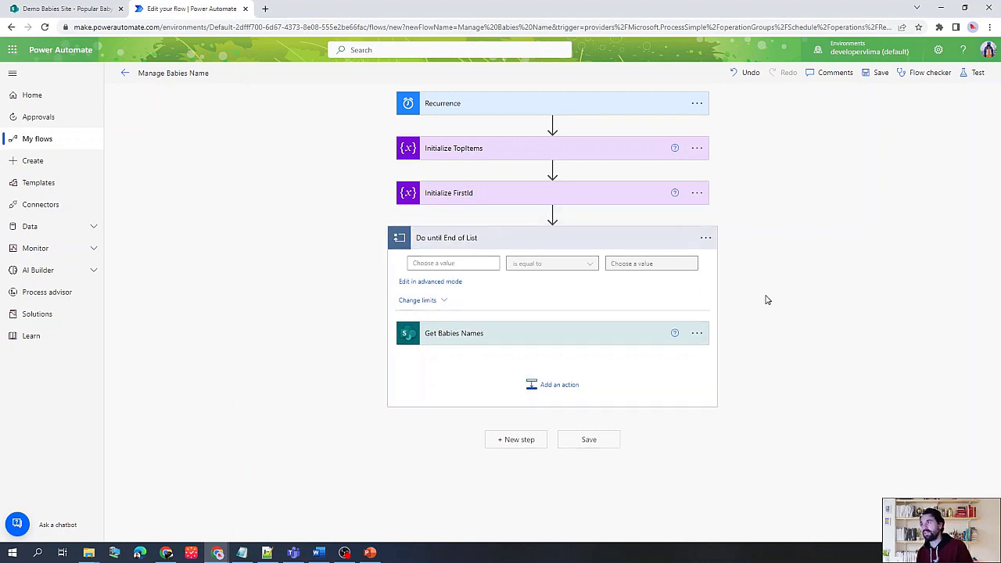
Step: Set the loop condition to the TopItems variable is not equal to 5000
left_click(466, 264)
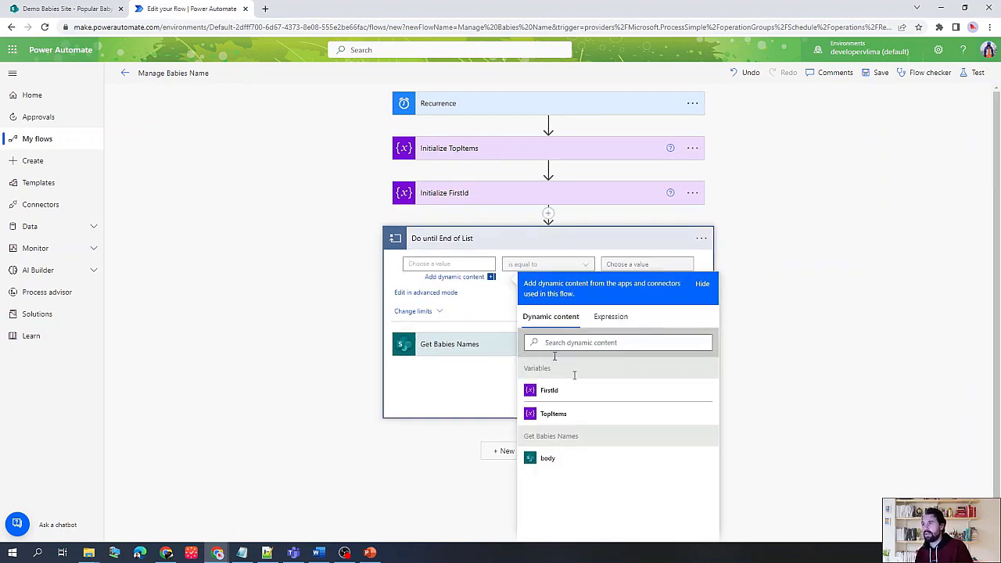
left_click(558, 415)
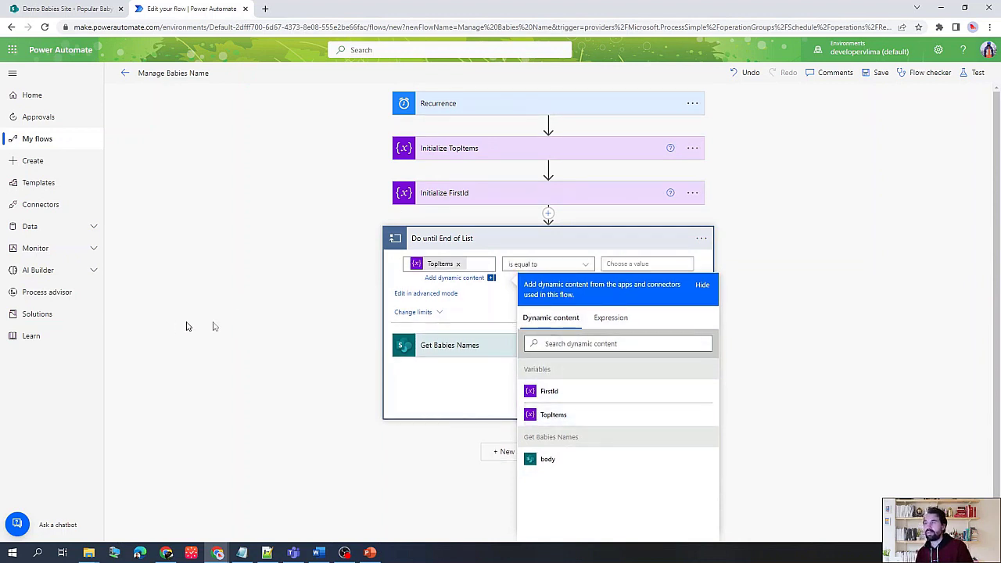
left_click(791, 247)
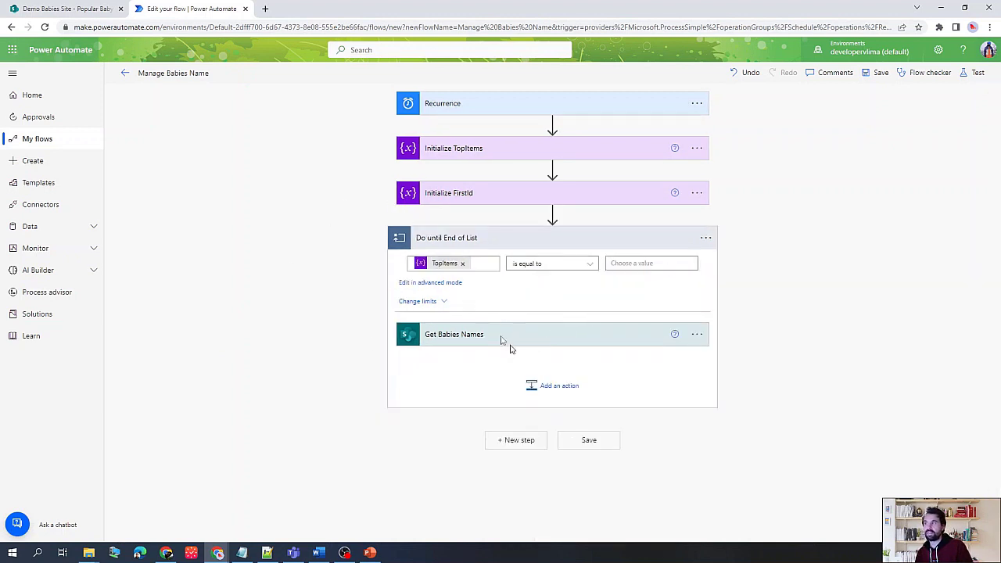
left_click(634, 263)
left_click(570, 265)
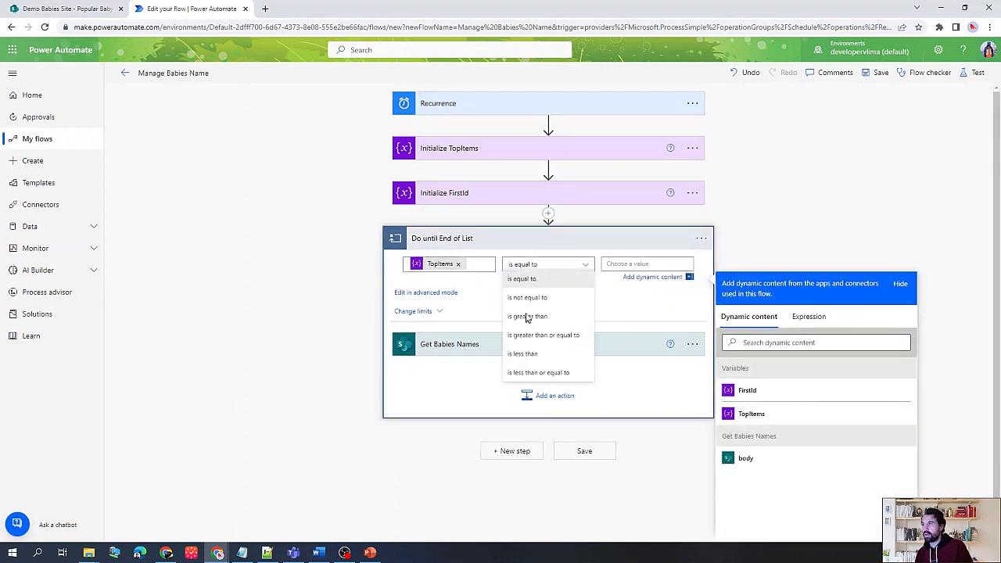
left_click(526, 297)
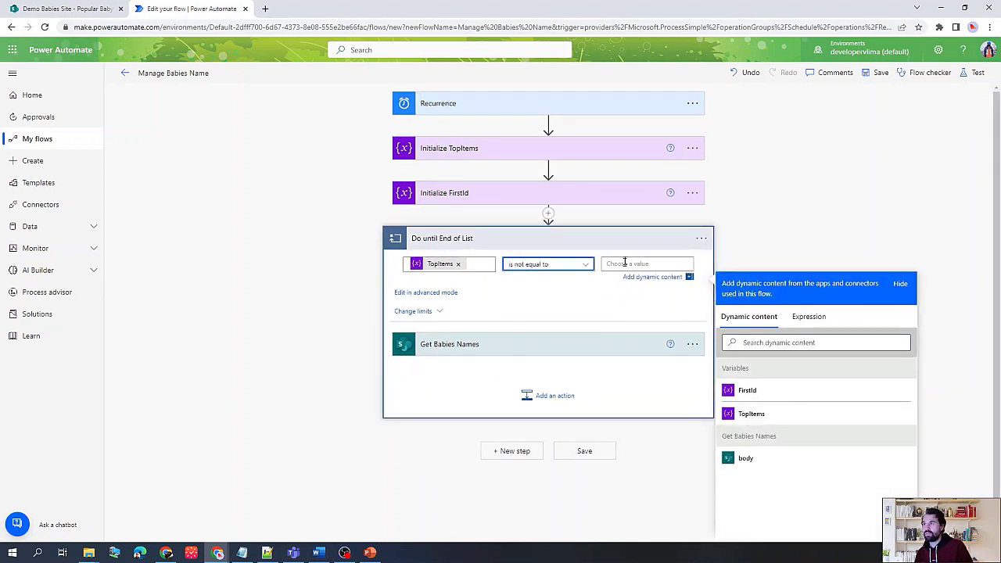
left_click(625, 262)
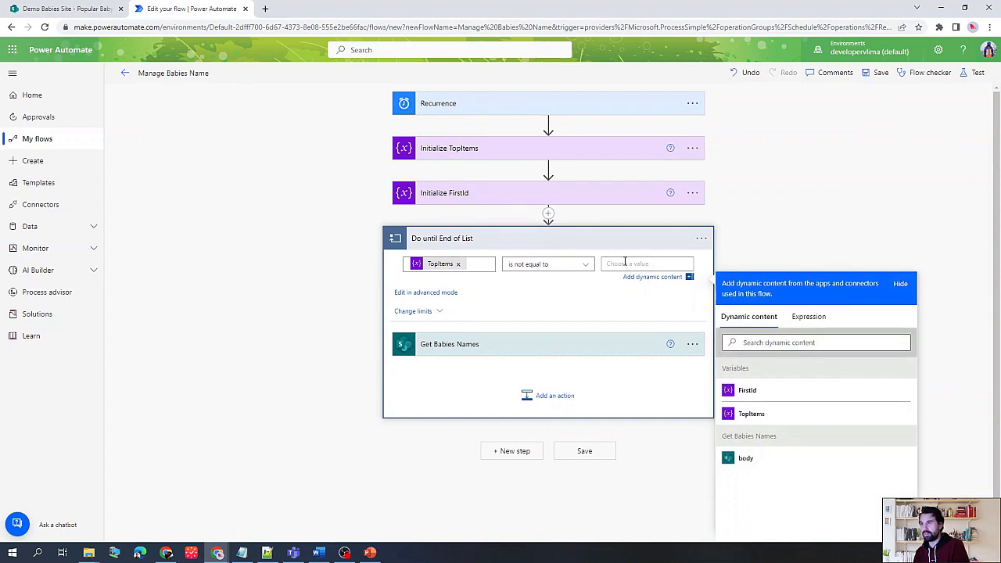
left_click(575, 395)
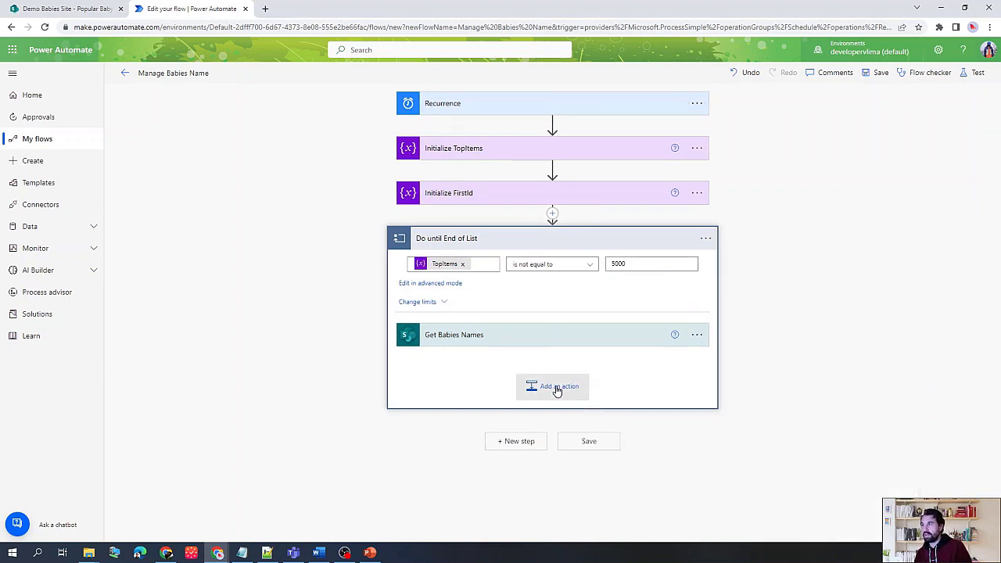
Step: Add a Set variable action after Get Babies Names inside the loop and select TopItems as its variable
left_click(554, 388)
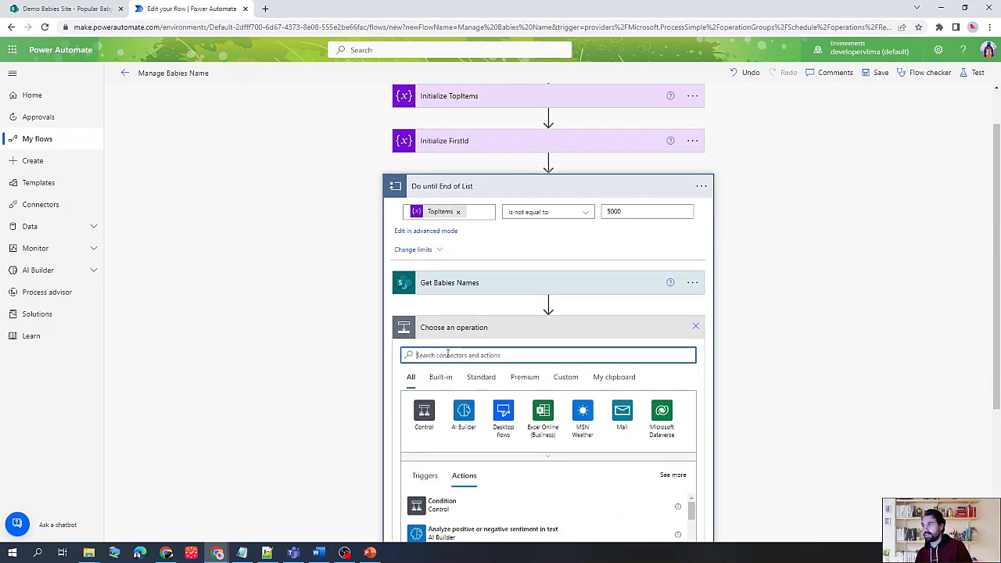
type("set")
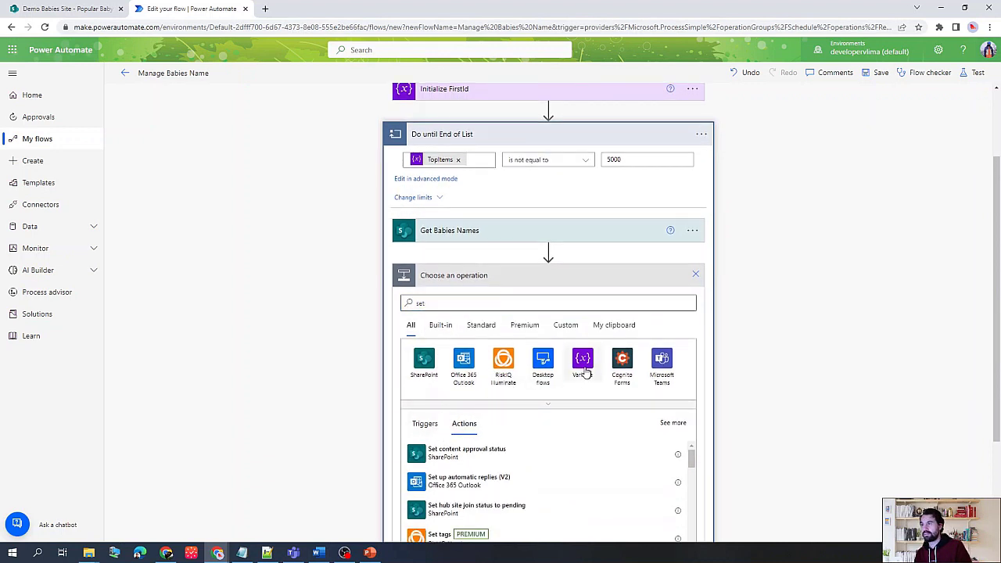
left_click(581, 364)
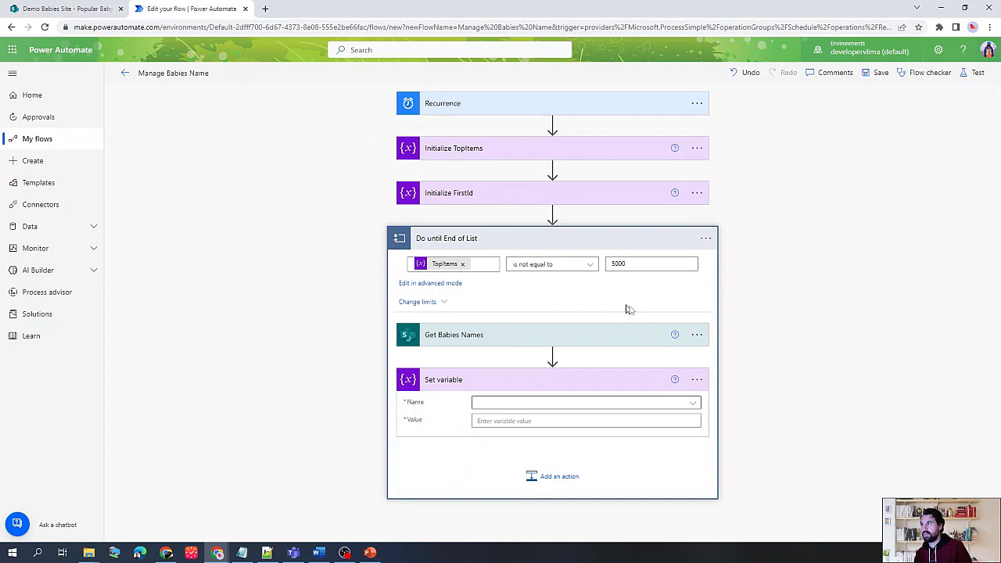
left_click(491, 402)
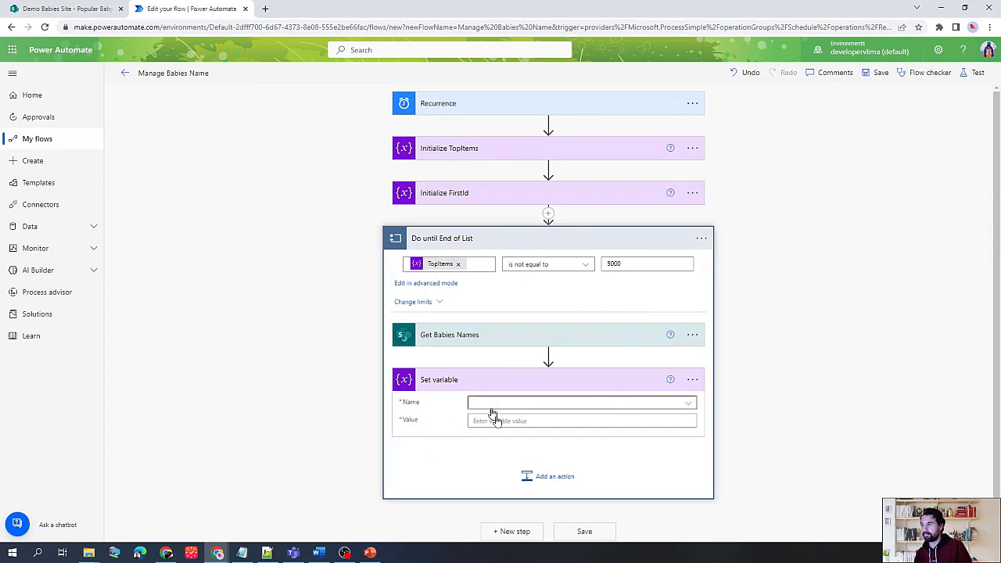
left_click(491, 458)
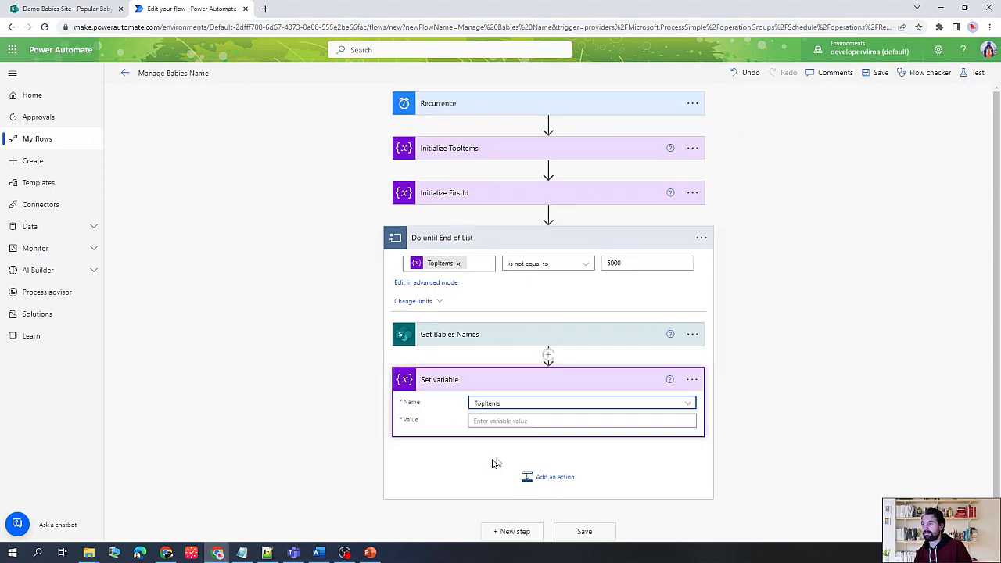
Step: Rename the Set variable action as Set TopItems
left_click(689, 380)
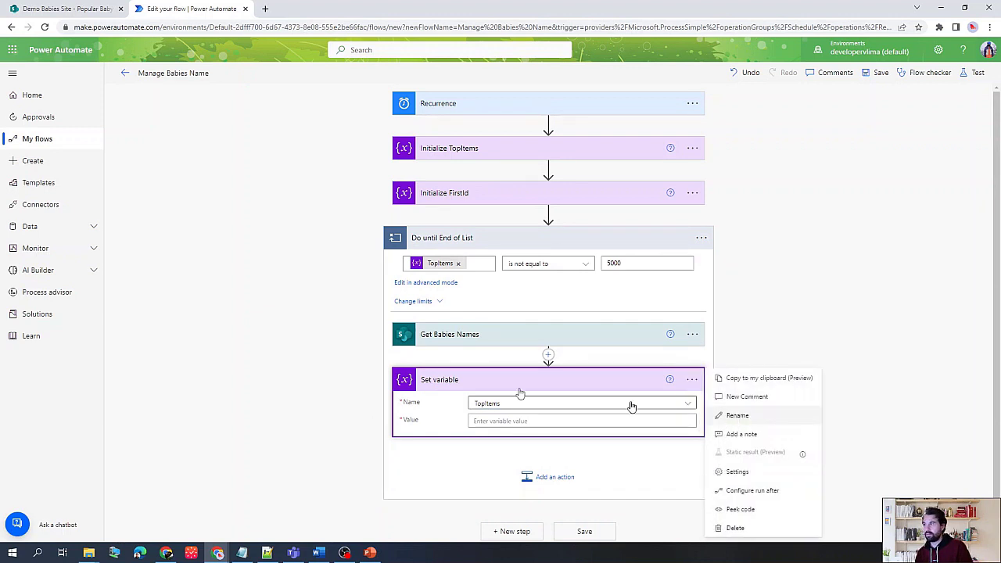
left_click(460, 378)
key("ctrl+shift+Left")
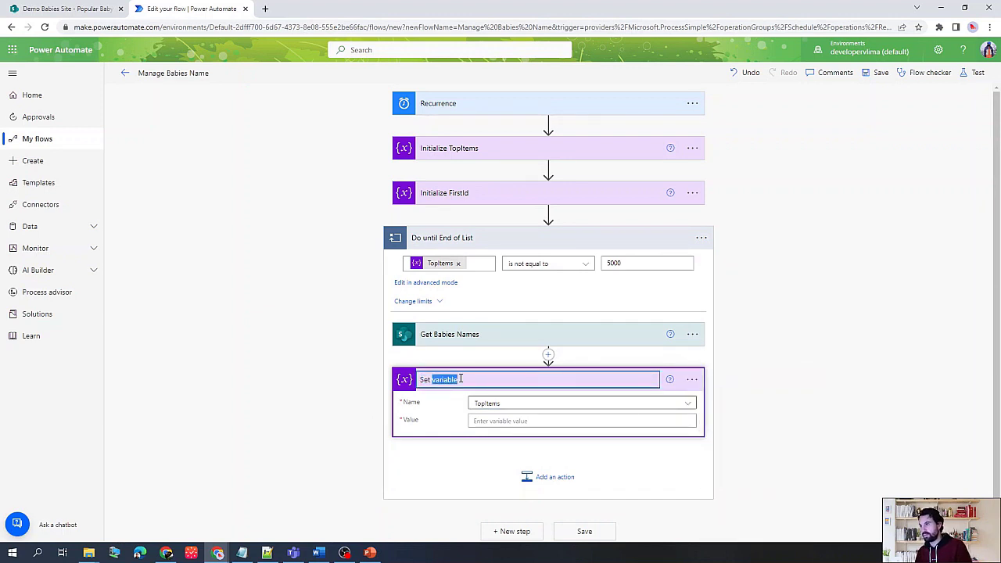
type("TopItems")
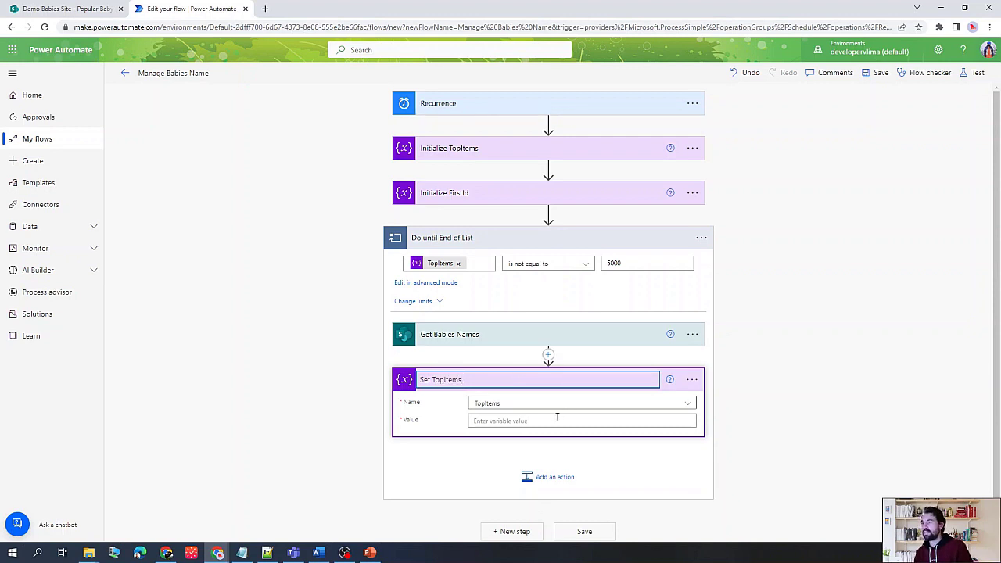
Step: Set the value of Set TopItems to the expression length(body('Get_Babies_Names')['d']['results'])
left_click(557, 420)
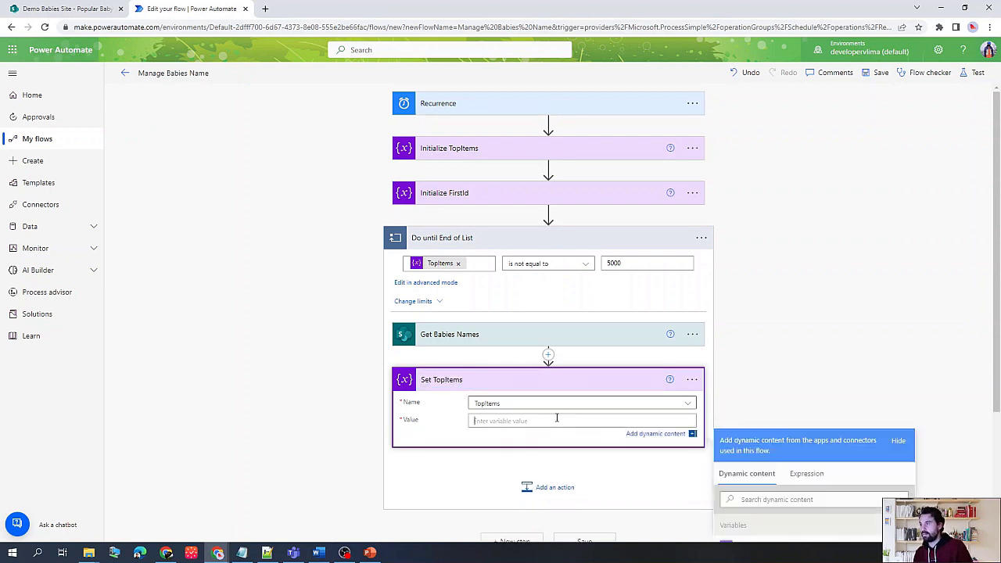
left_click(810, 474)
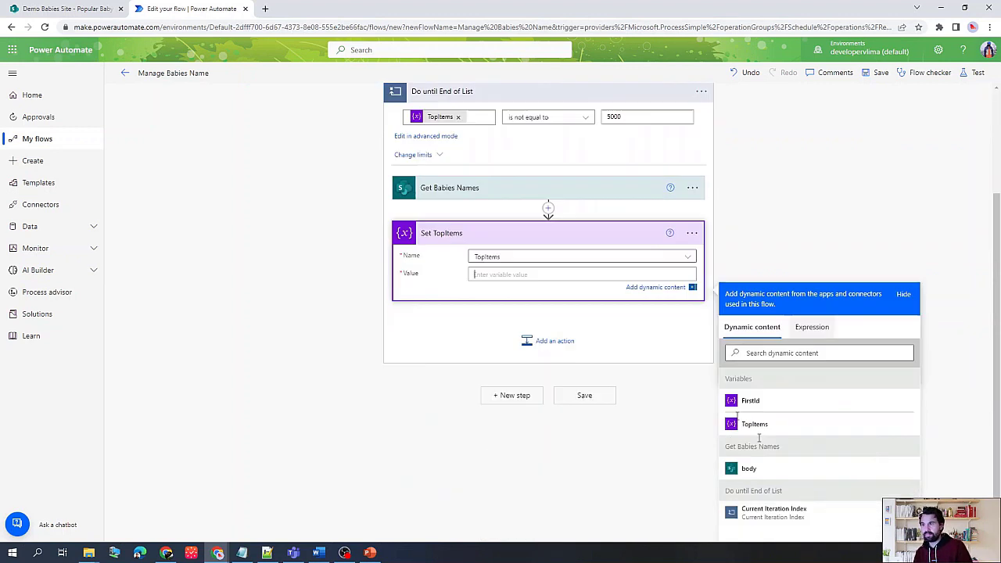
left_click(761, 335)
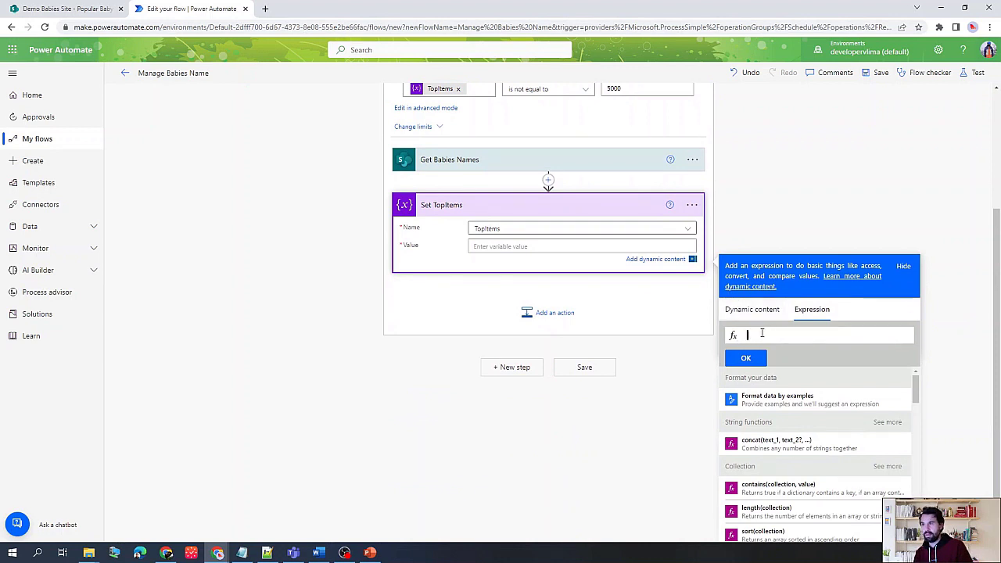
type("len")
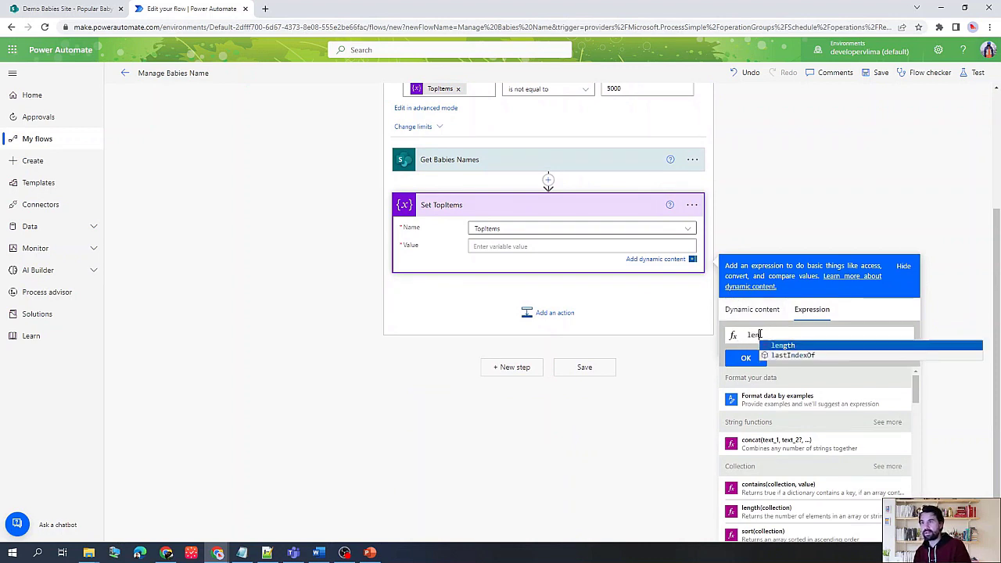
type("gth(")
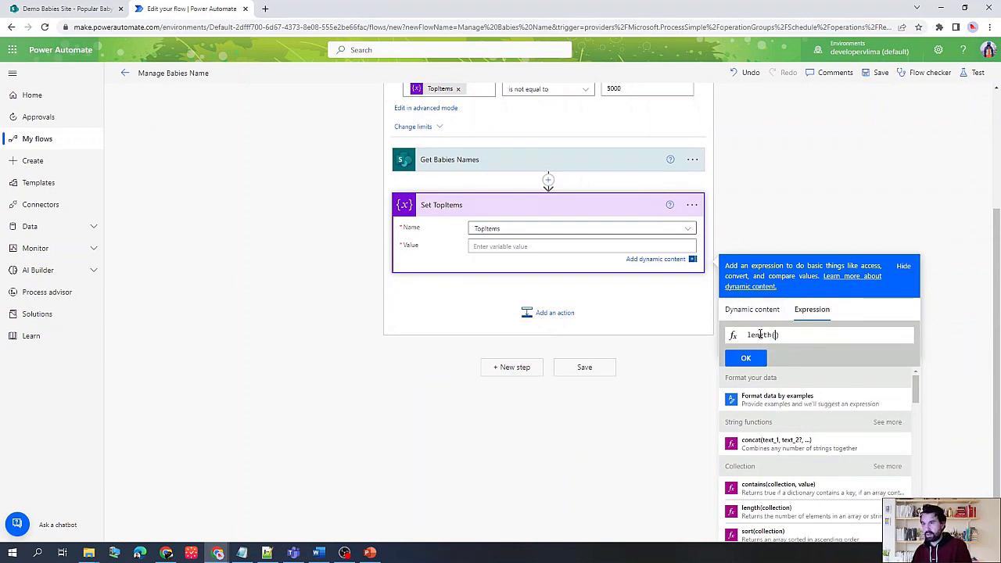
type("body")
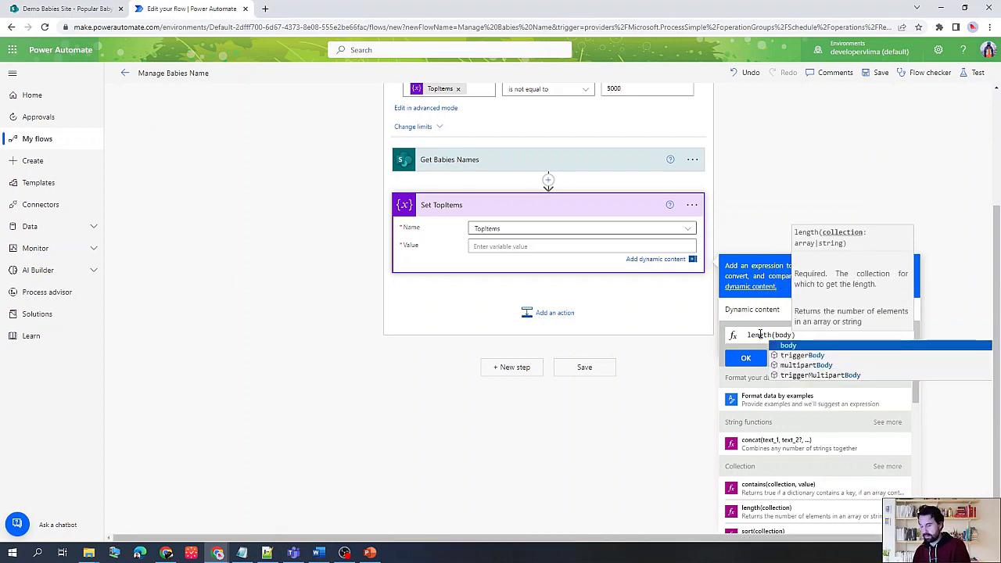
type("(")
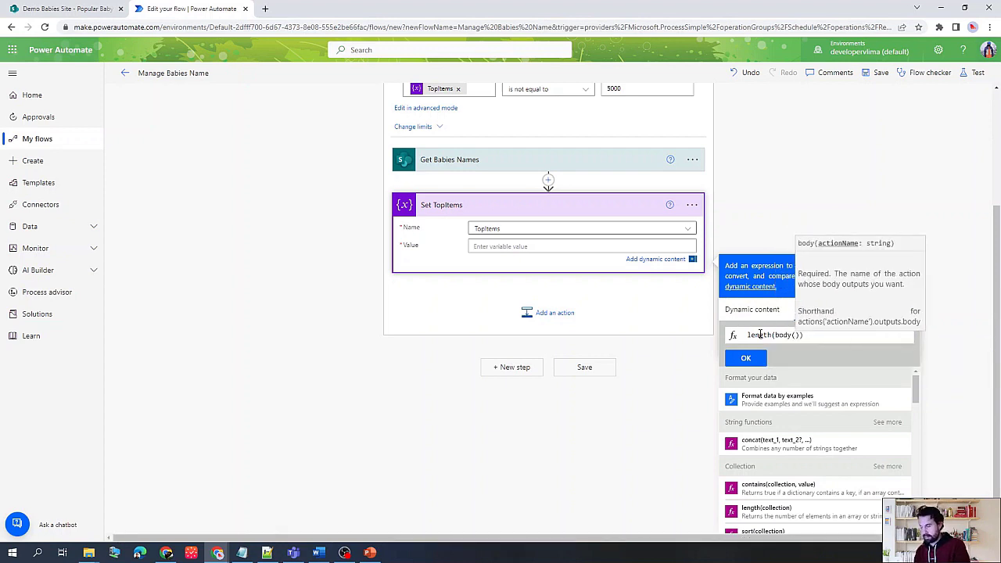
type("'")
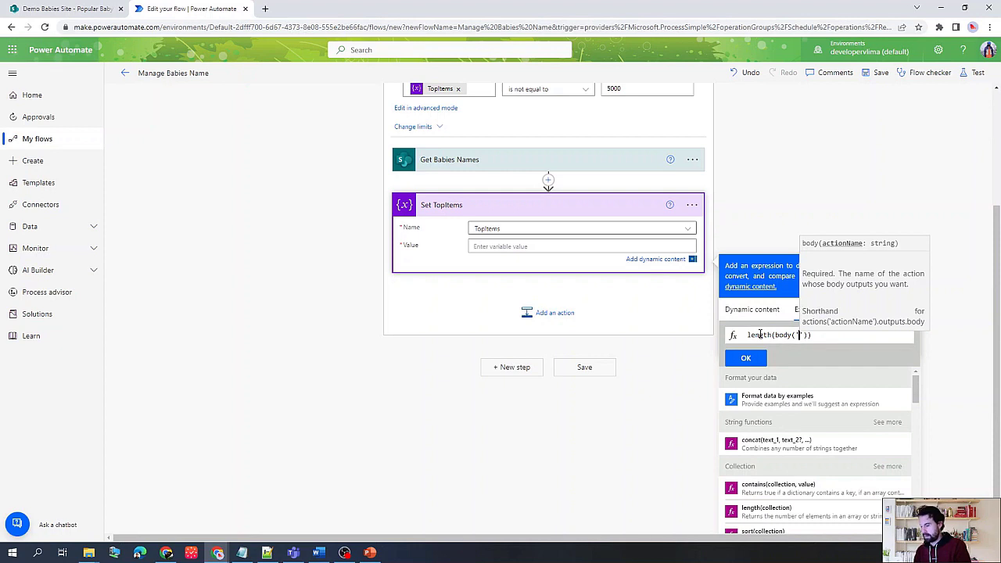
type("Get_B")
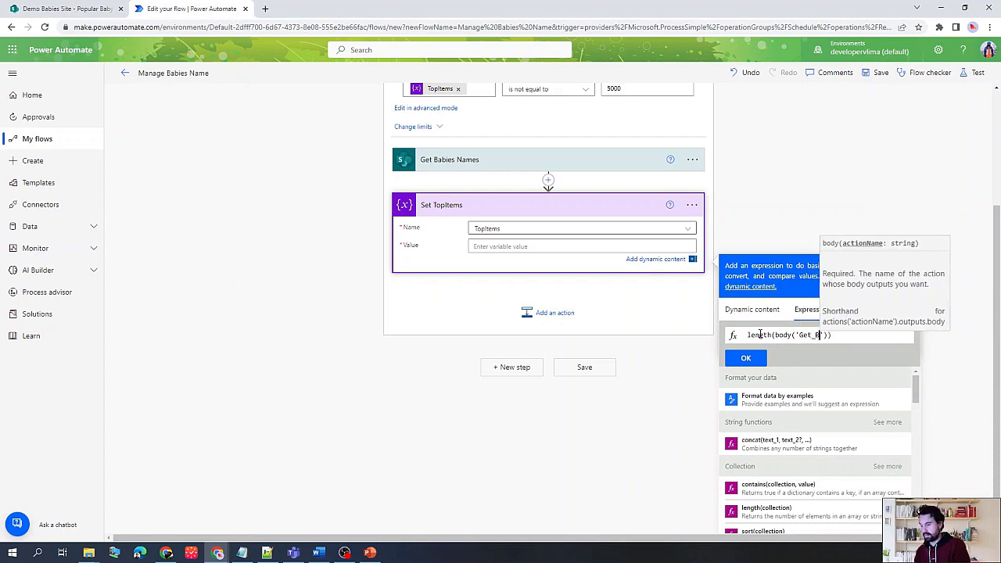
type("abies_Names")
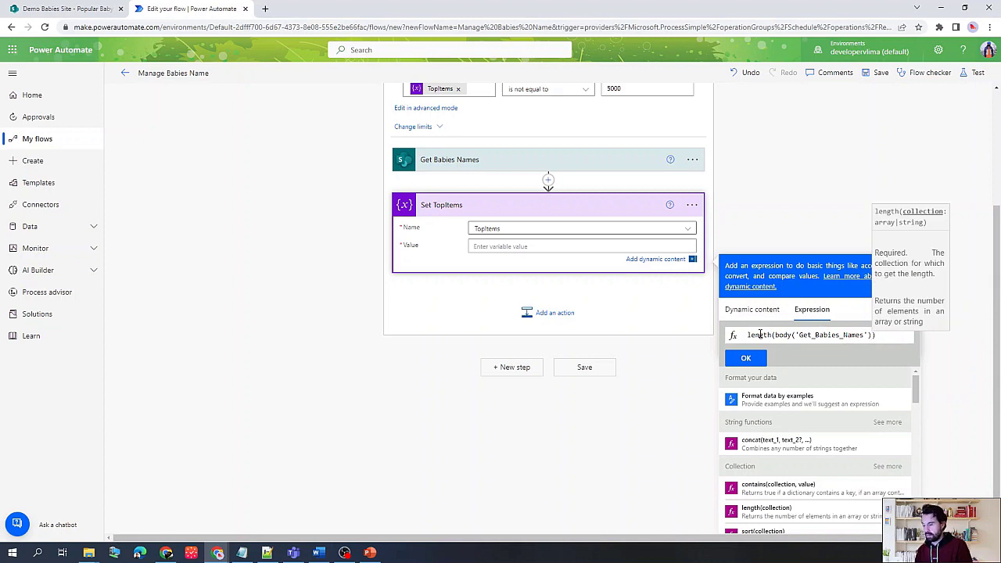
type("[")
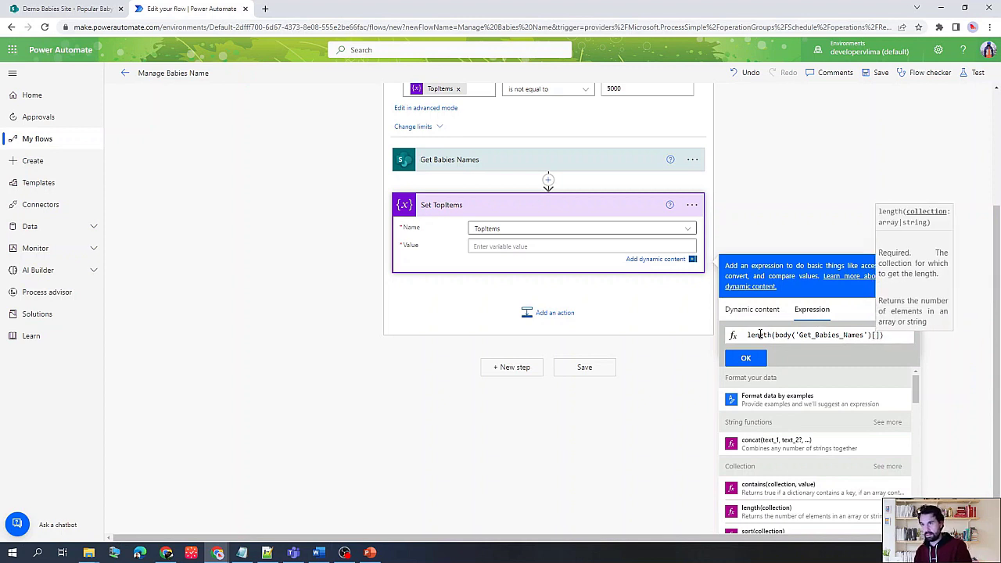
type("'d")
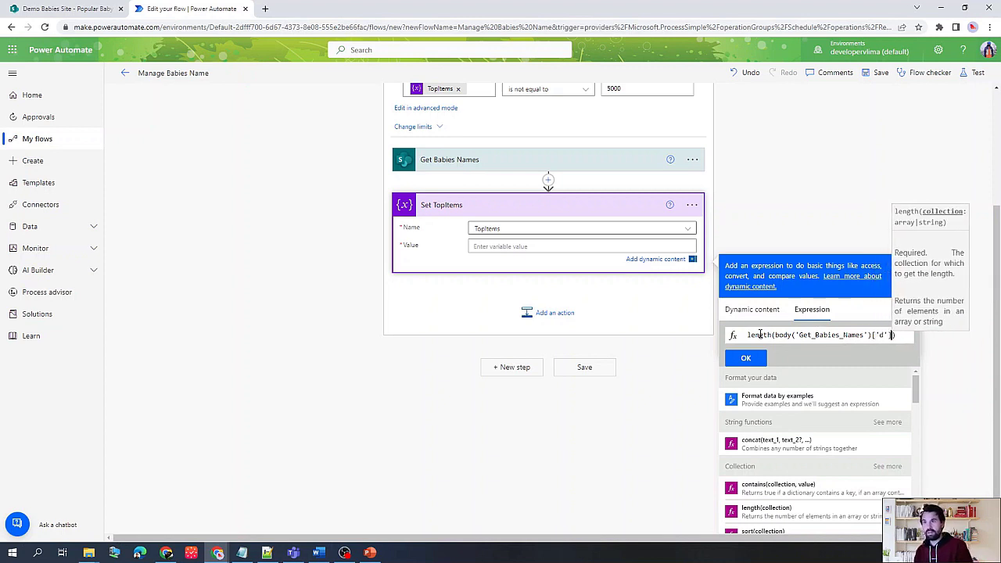
type("']['")
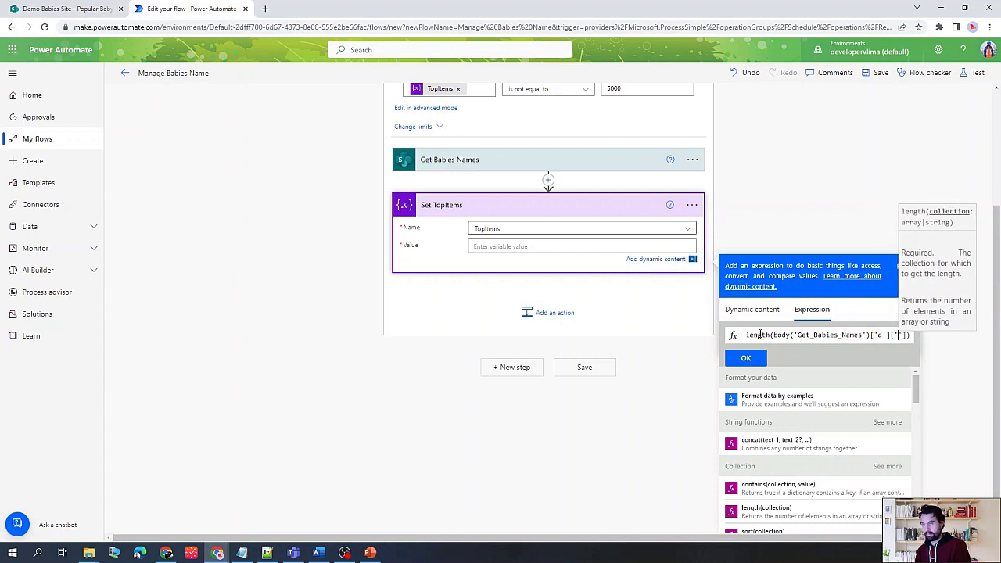
type("results")
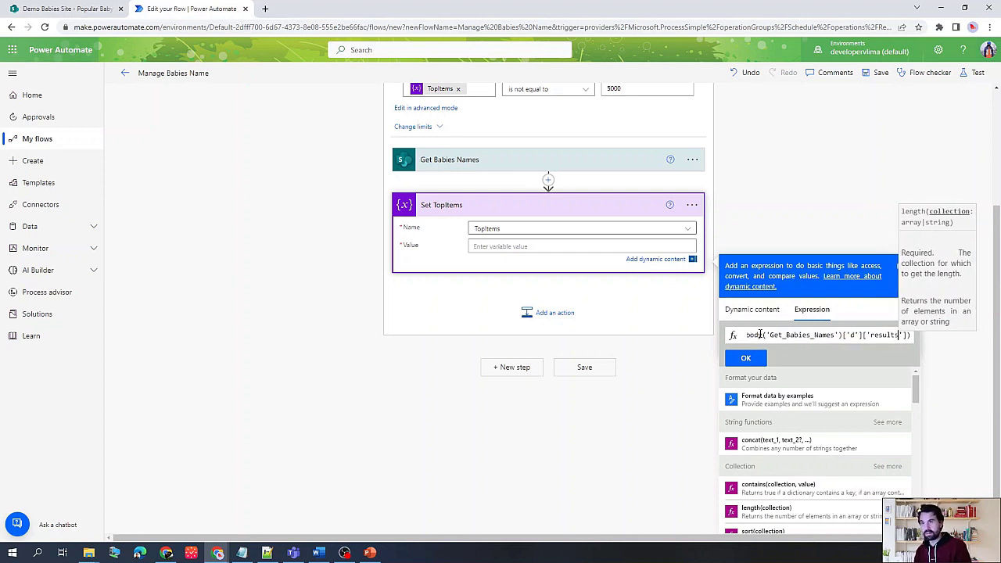
left_click(741, 359)
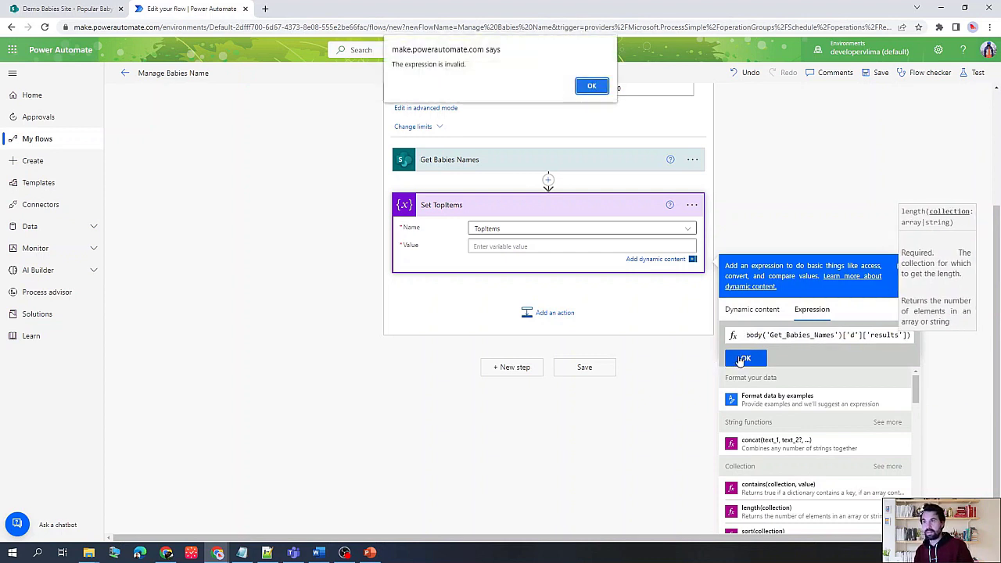
left_click(591, 86)
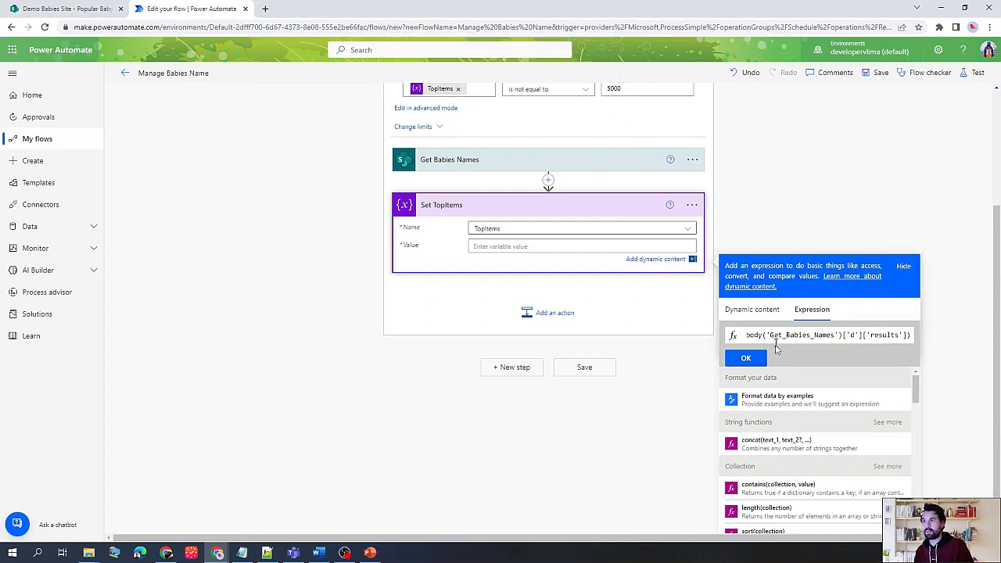
left_click(747, 358)
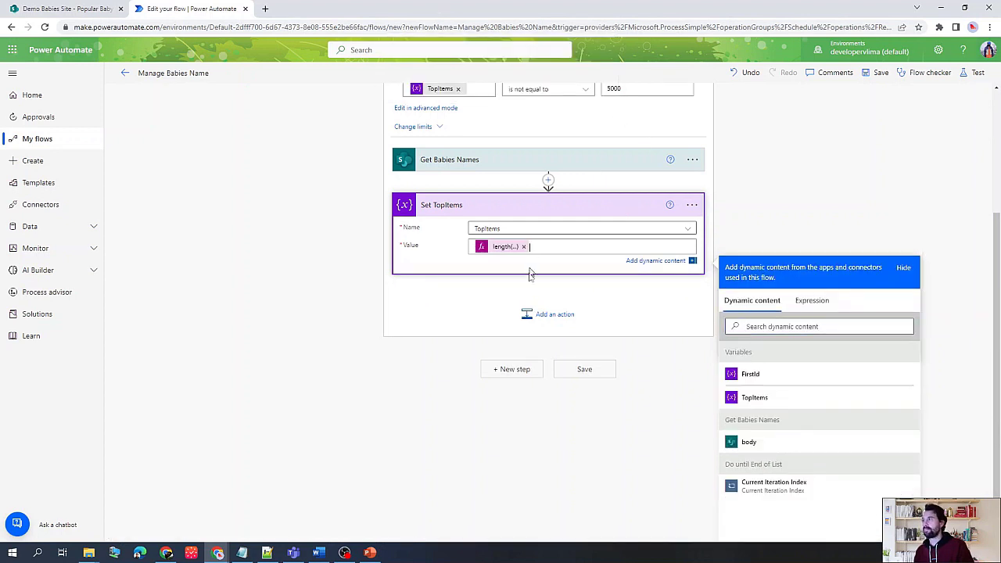
Step: Add another Set variable action after Set TopItems inside the Do until End of List loop
left_click(556, 315)
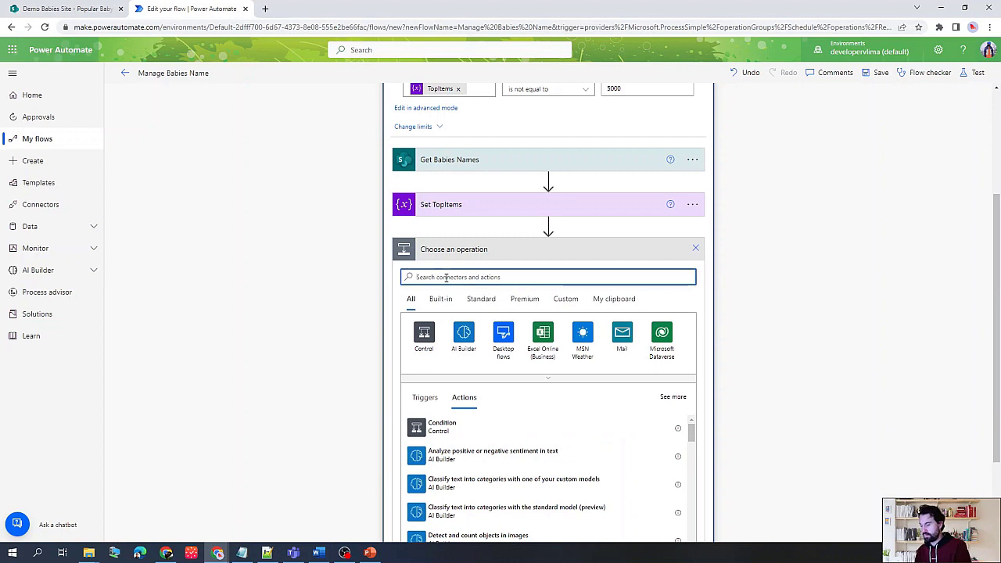
type("set")
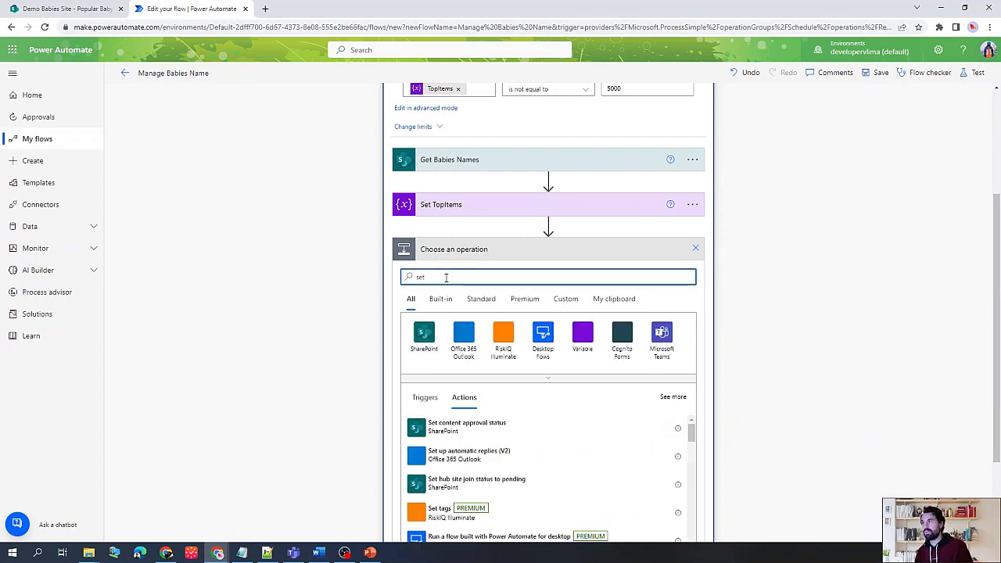
left_click(582, 336)
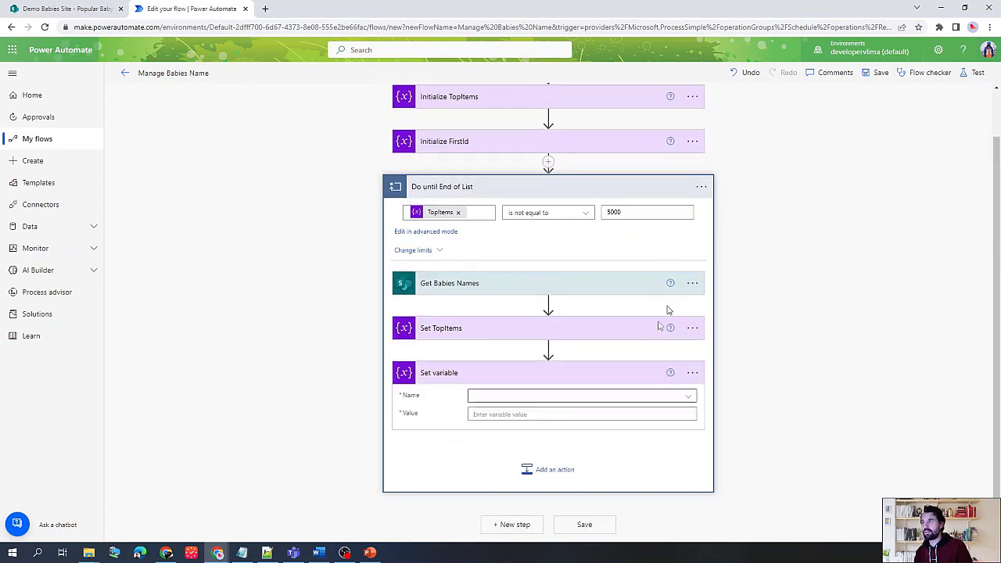
Step: Rename the new Set variable action as Set FirstId and select FirstId as its variable
left_click(692, 373)
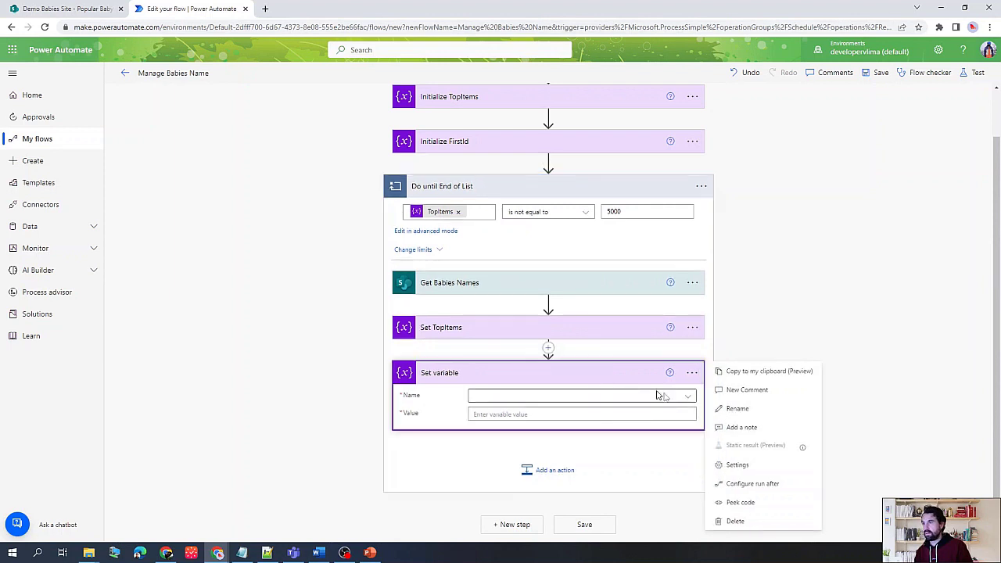
left_click(738, 409)
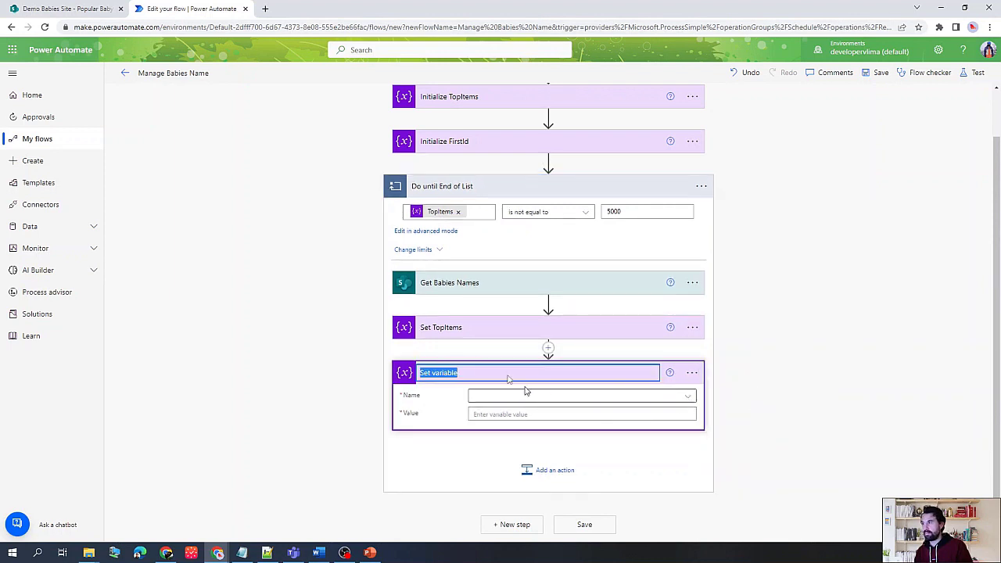
double_click(507, 374)
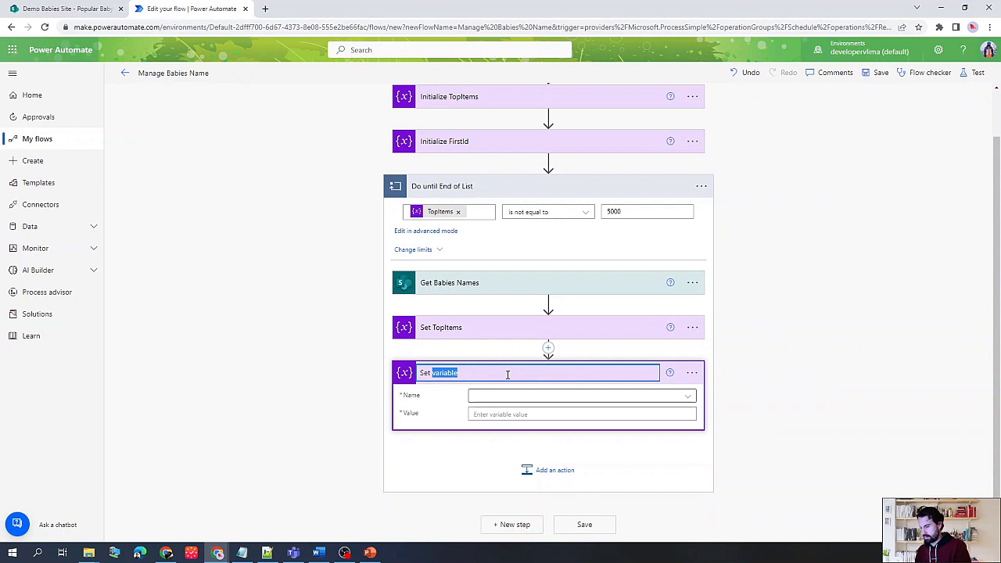
type("FirstId")
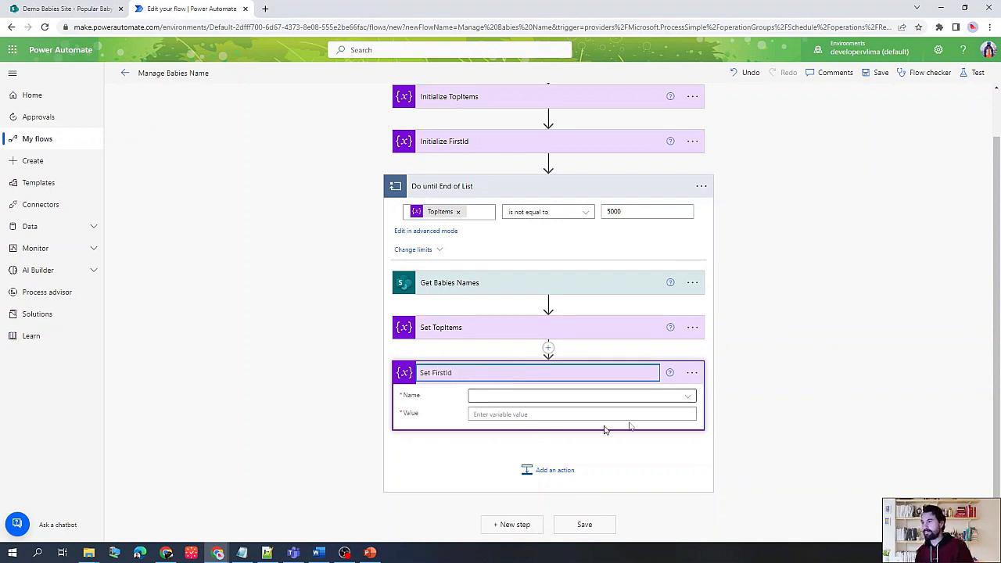
left_click(686, 396)
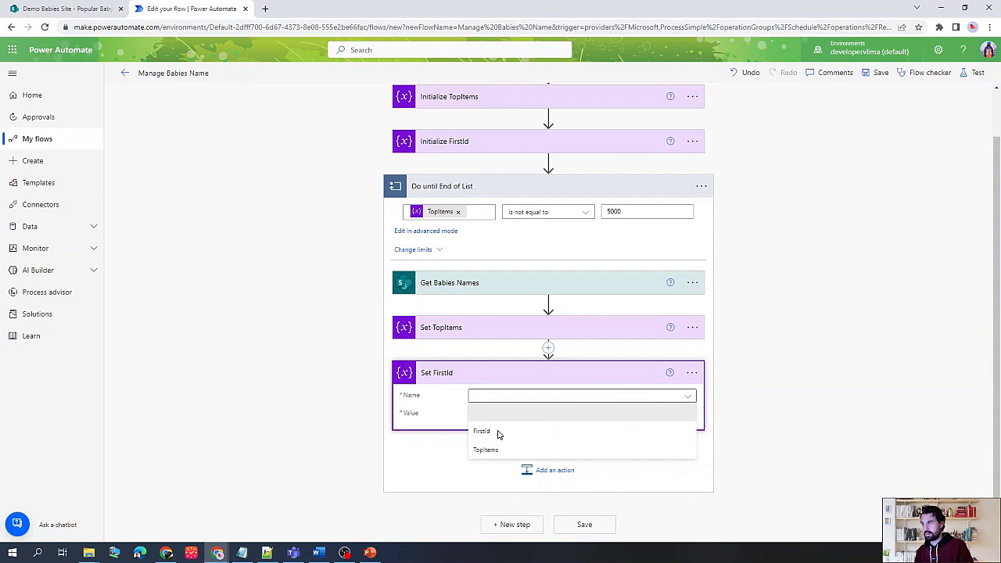
left_click(496, 433)
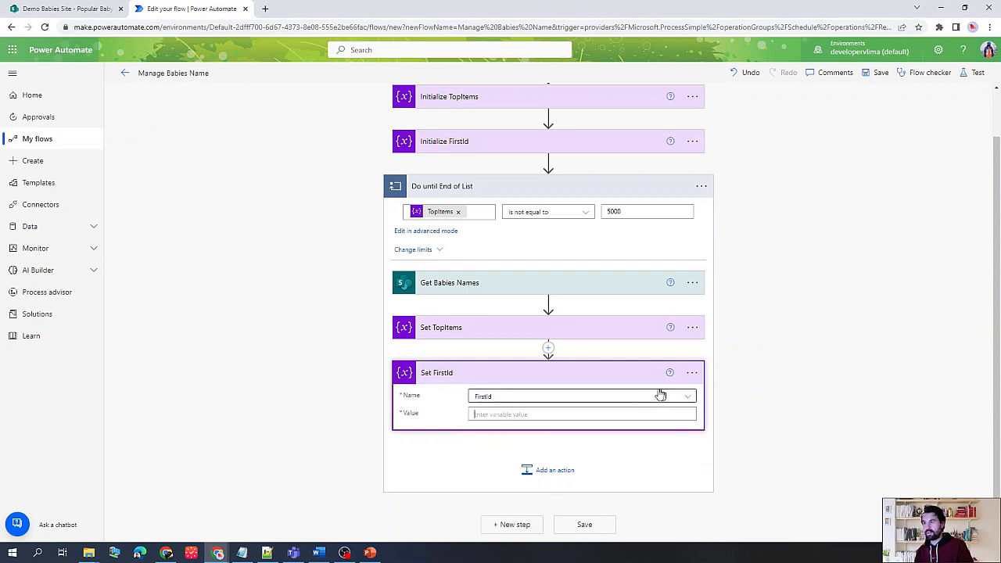
Step: Set the value of Set FirstId to the expression Last(body('Get_Babies_Names')['d']['results'])?['Id']
left_click(583, 415)
left_click(813, 466)
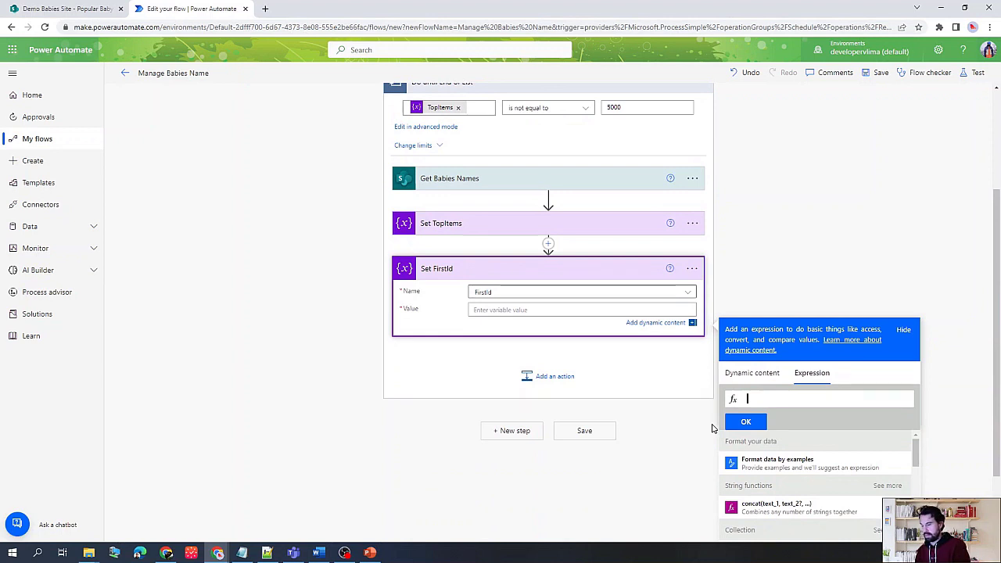
type("Last(")
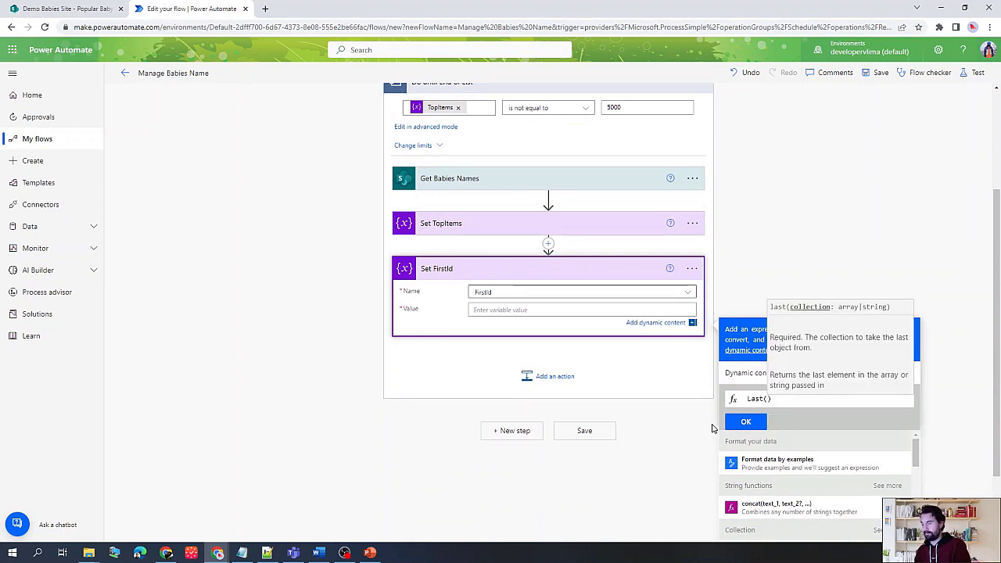
type("body")
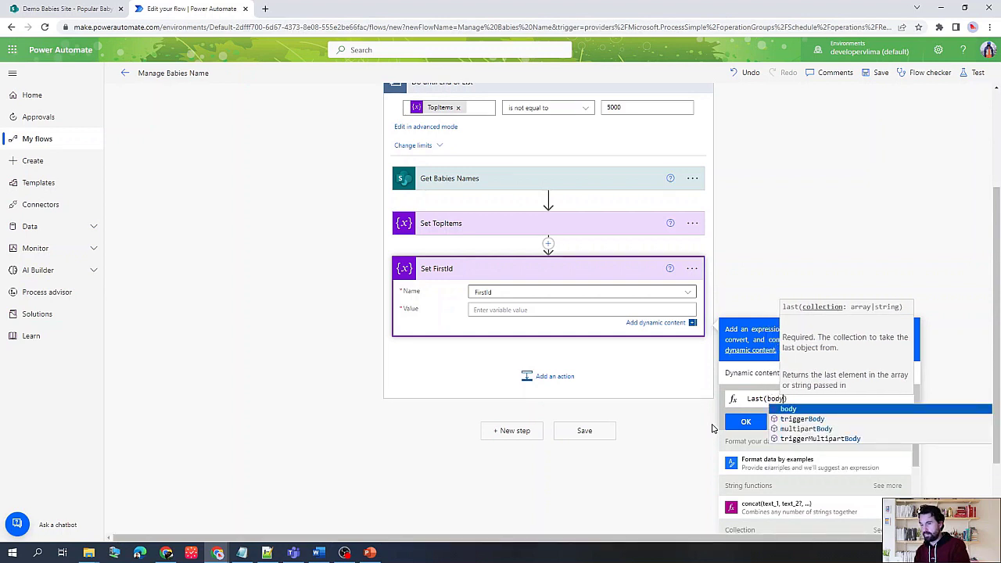
type("(")
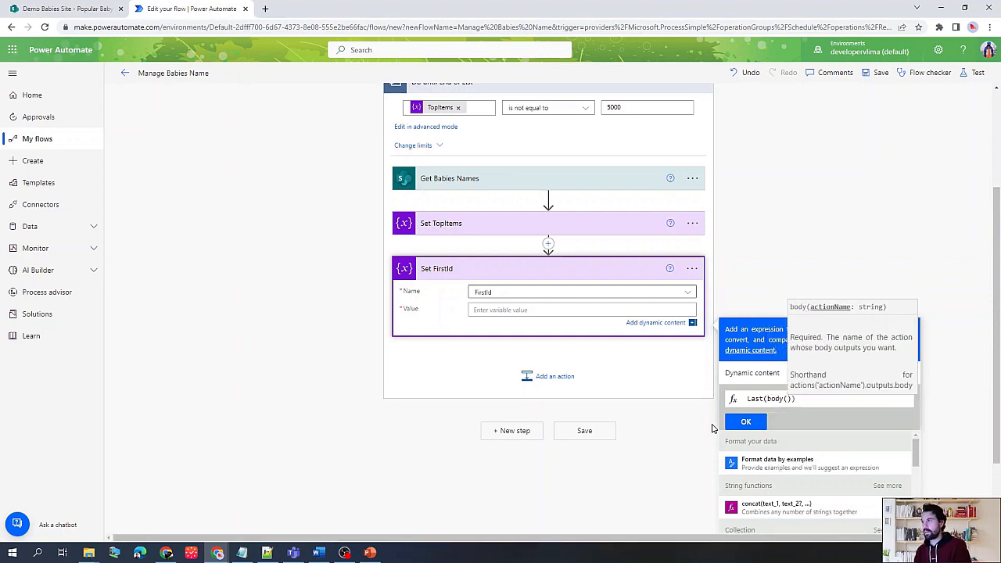
type("'Get_")
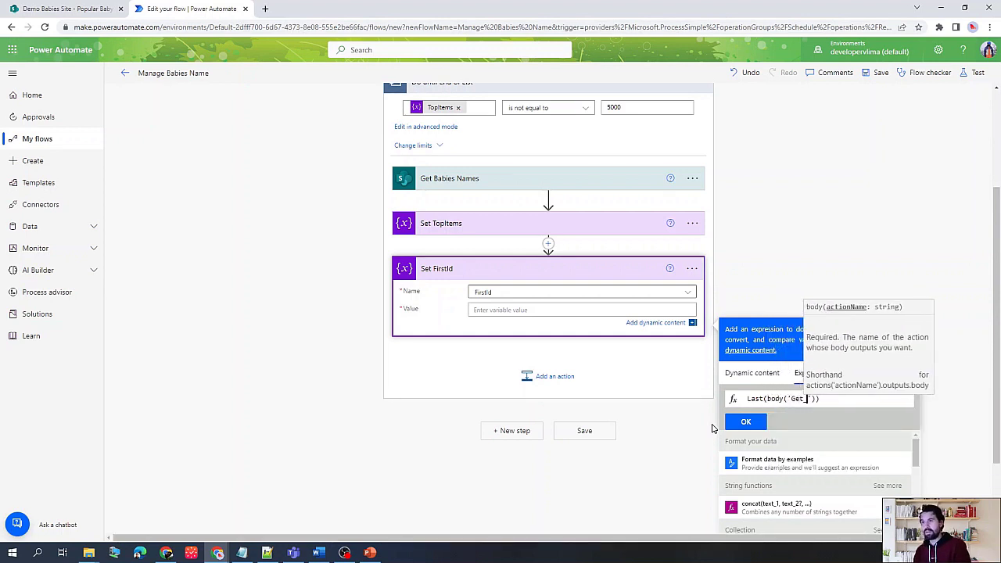
type("Bab")
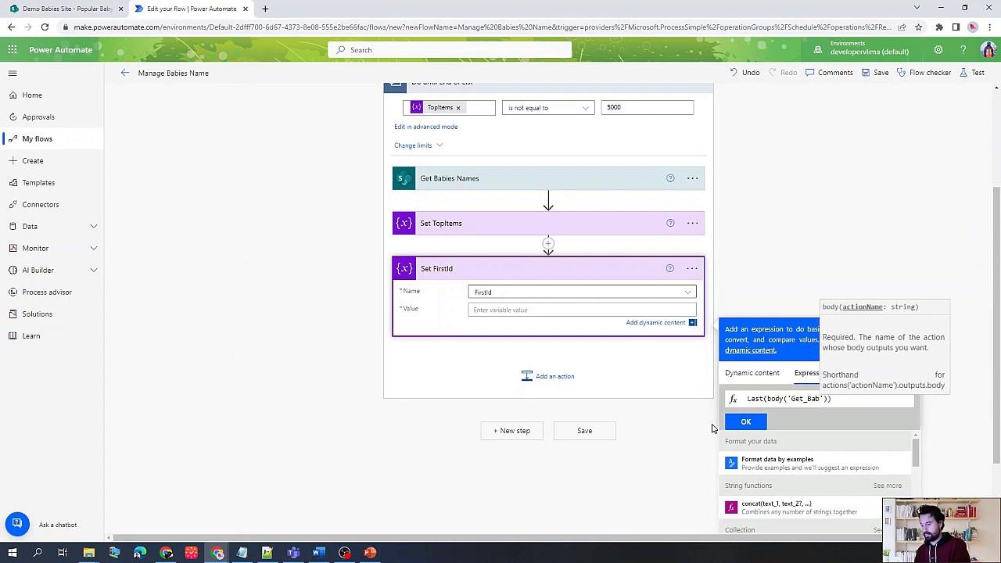
type("ies_Names")
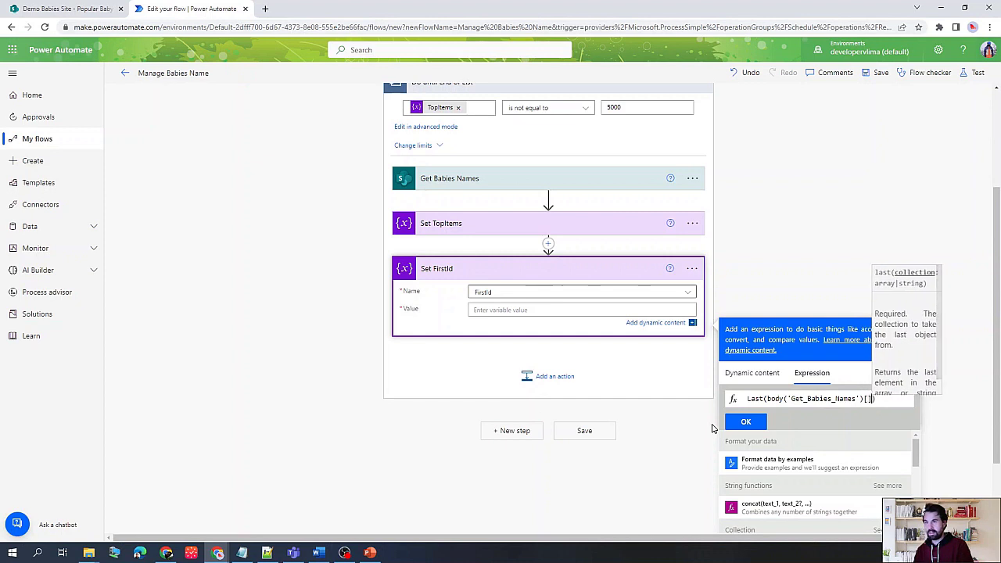
type("['d'][")
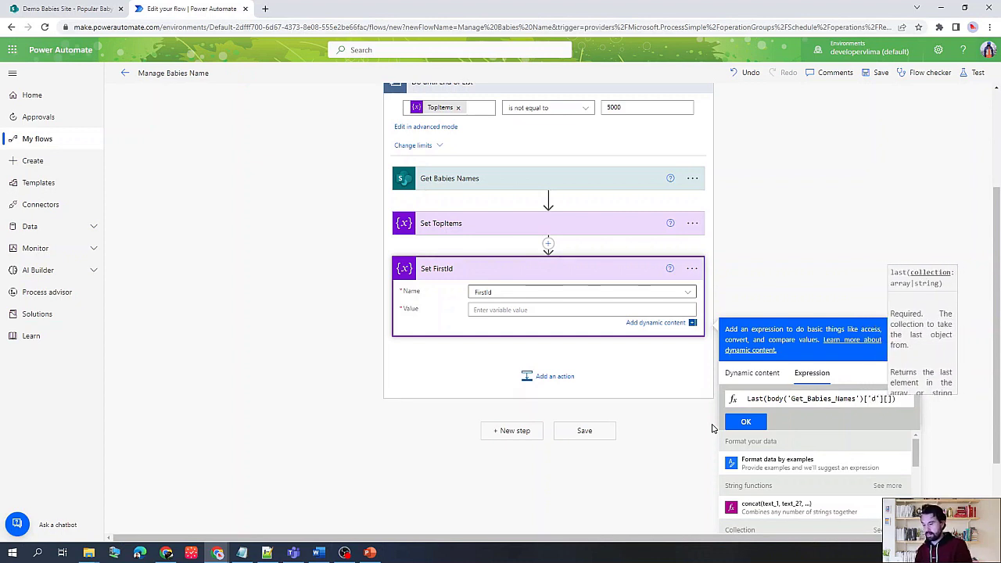
type("'res")
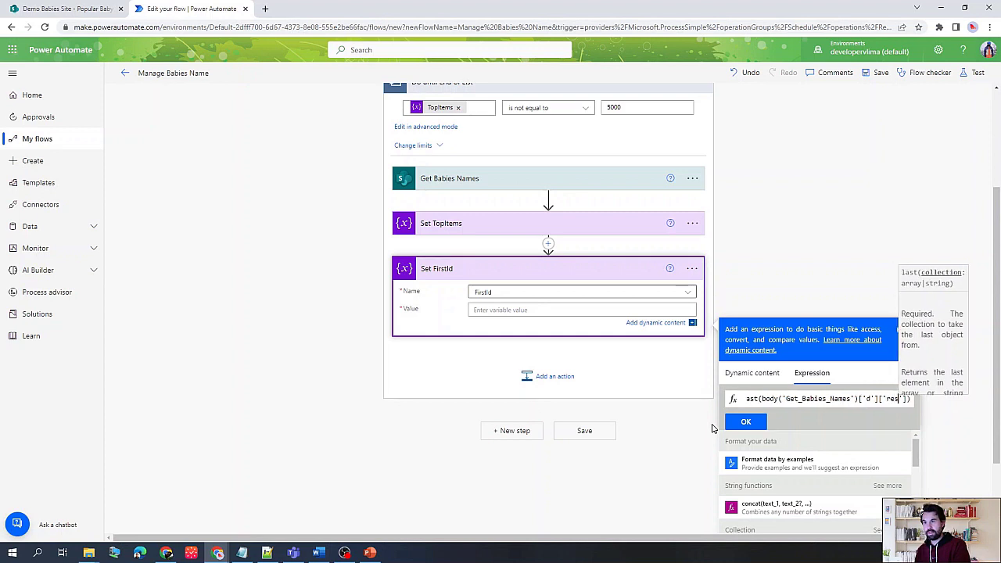
type("ults")
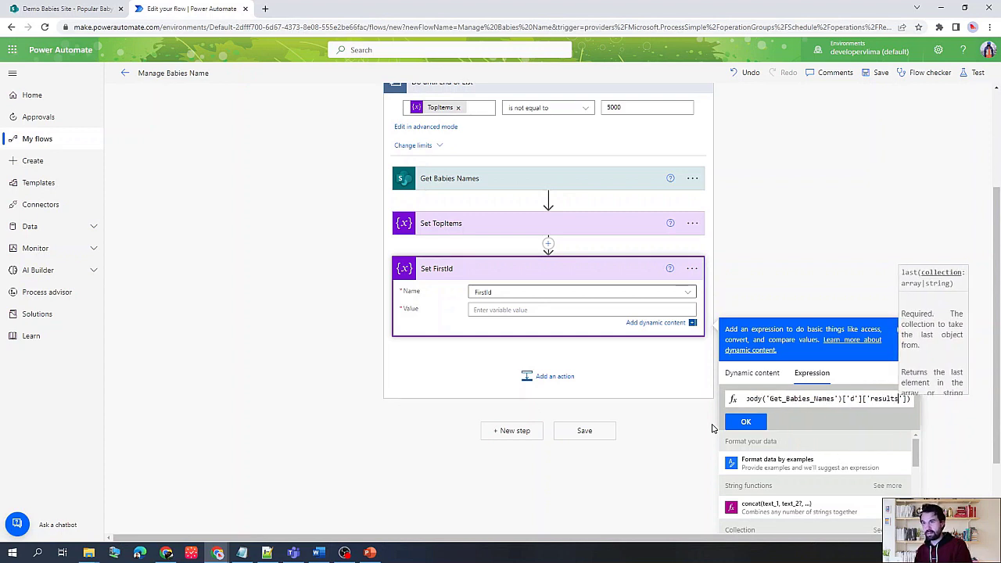
key("Right")
key("Right")
key("Right")
type("?[")
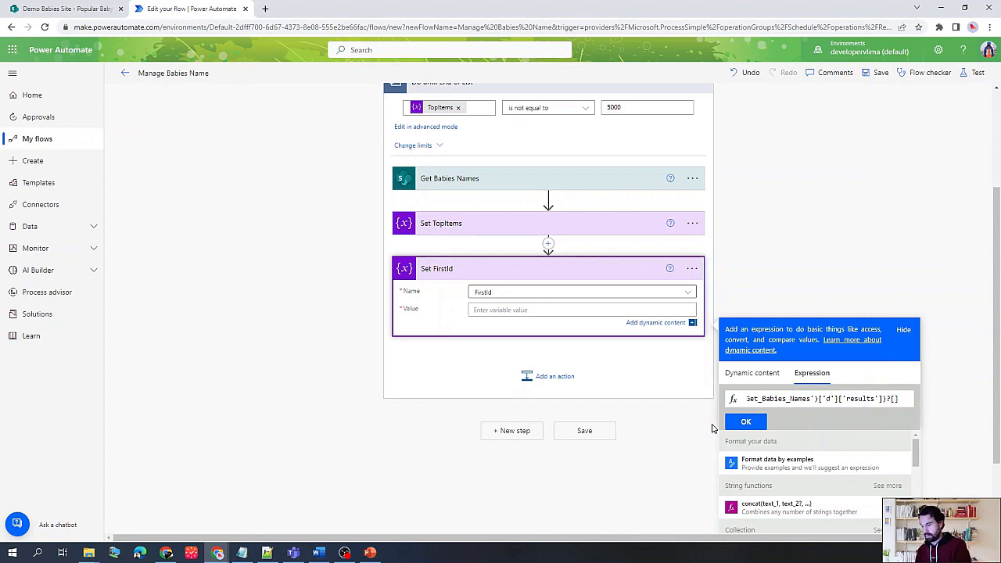
type("'")
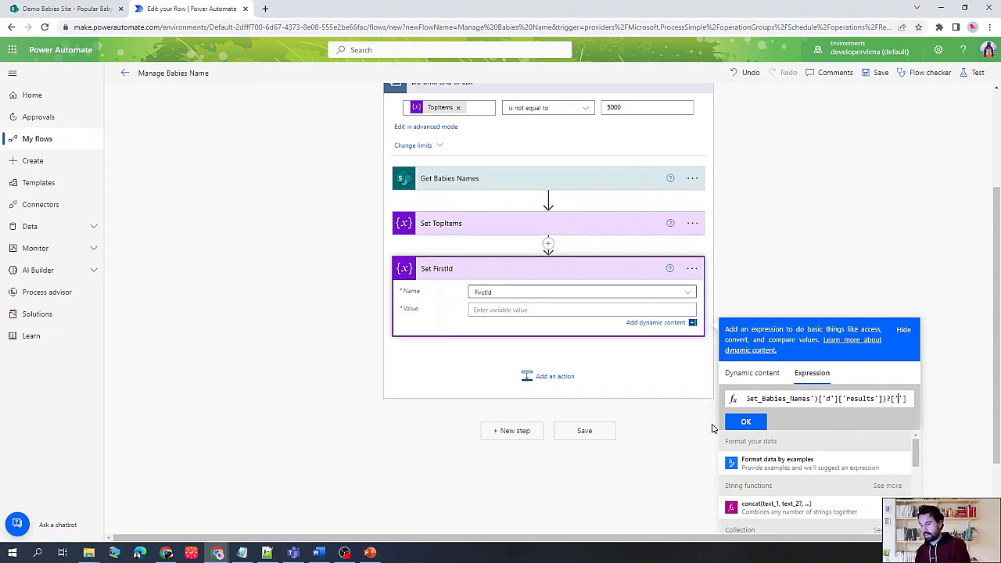
type("Id")
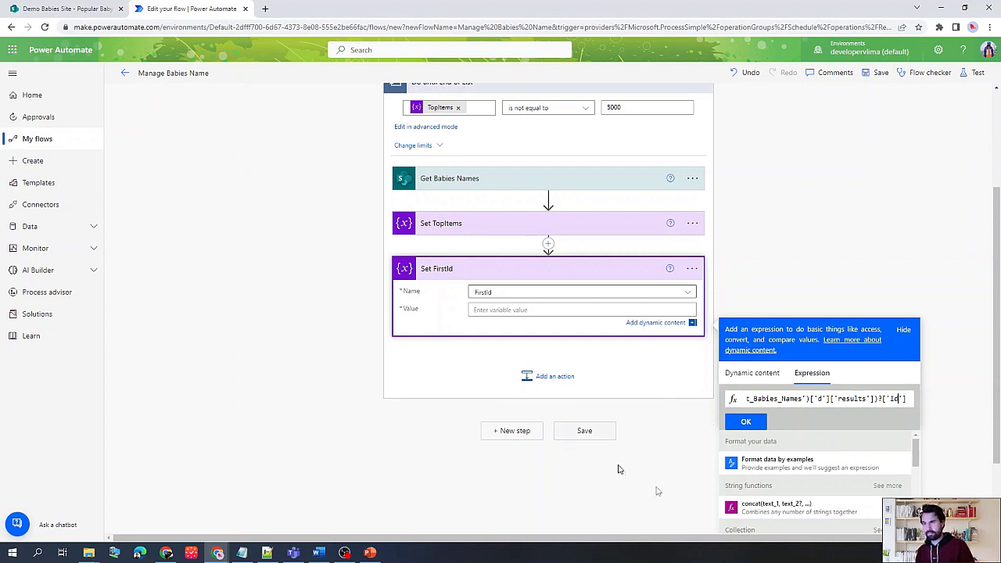
left_click(747, 421)
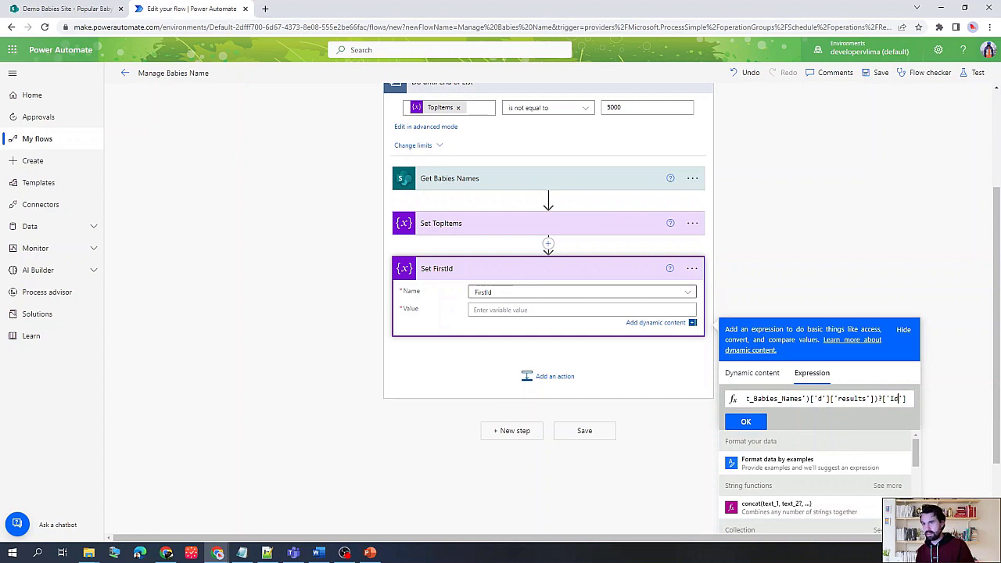
left_click(747, 423)
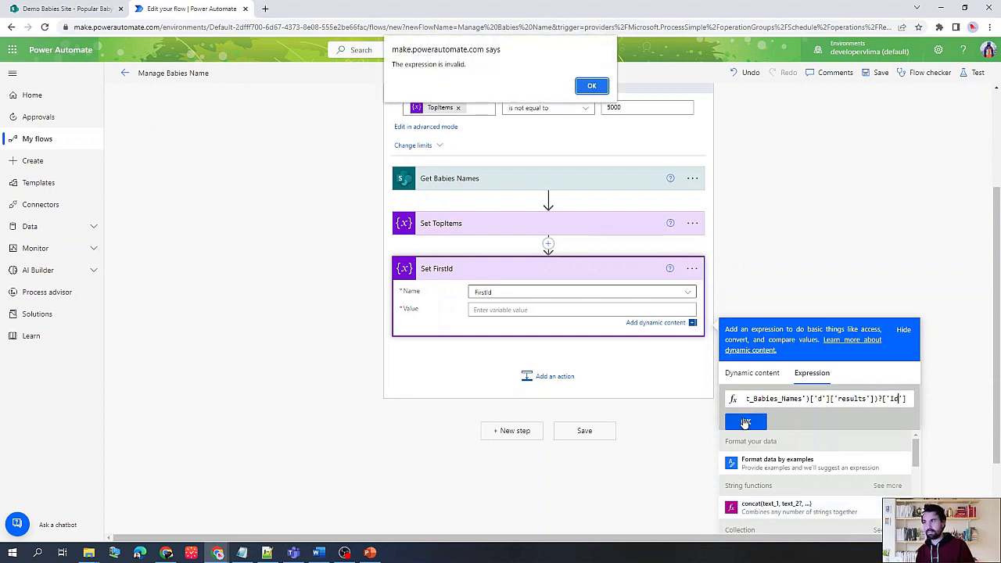
left_click(591, 86)
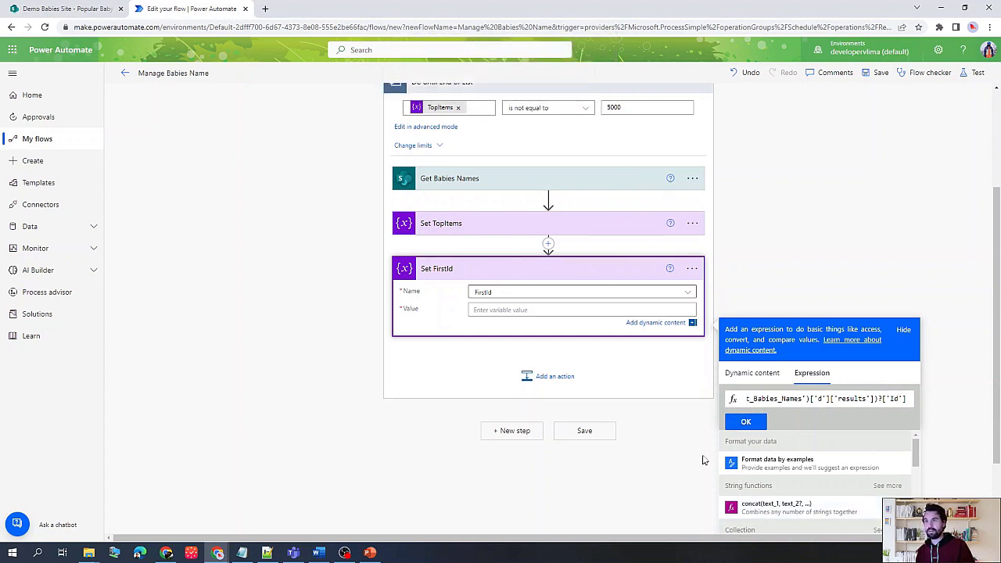
left_click(754, 425)
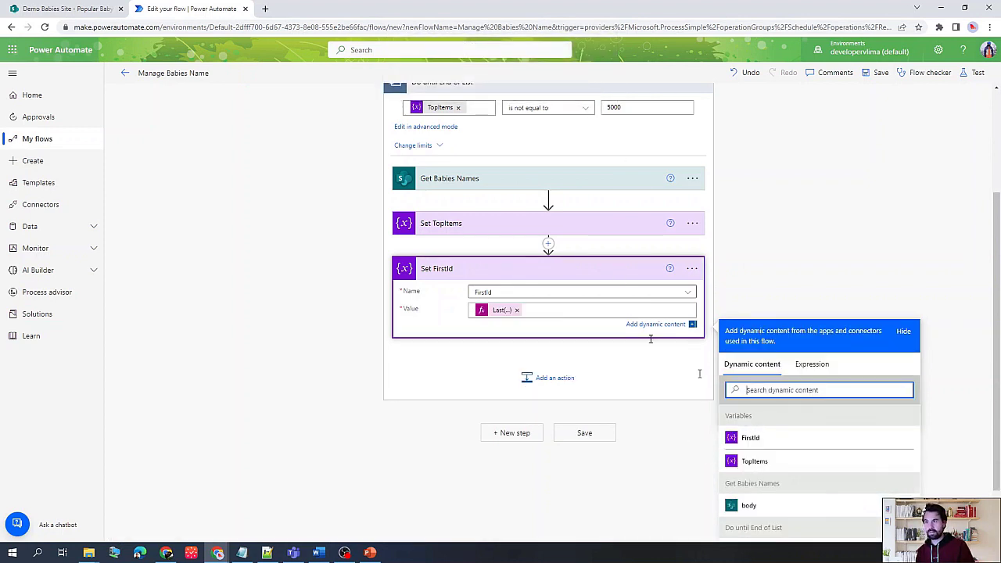
Step: Save the Manage Babies Name flow and run a manual test of it
left_click(871, 78)
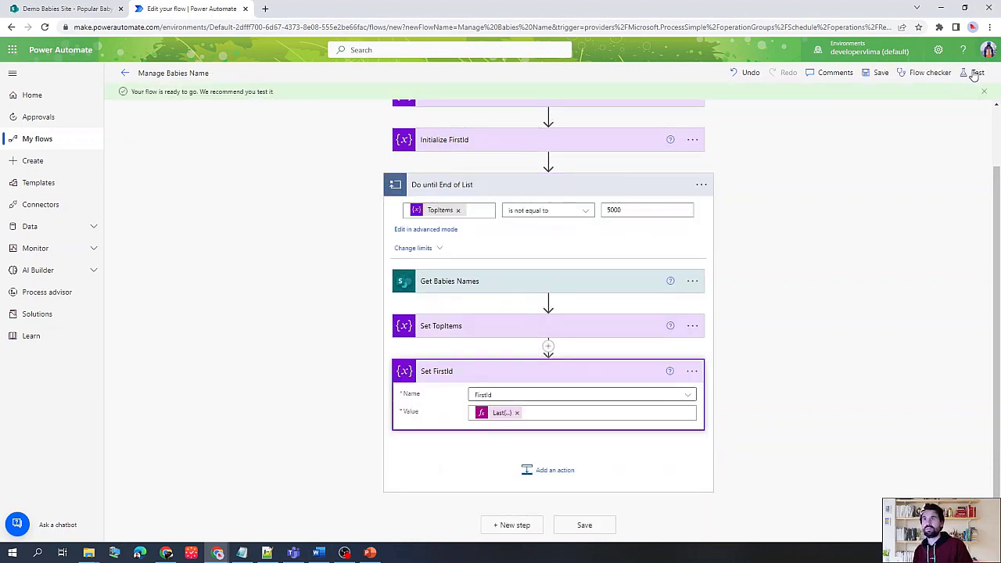
left_click(965, 74)
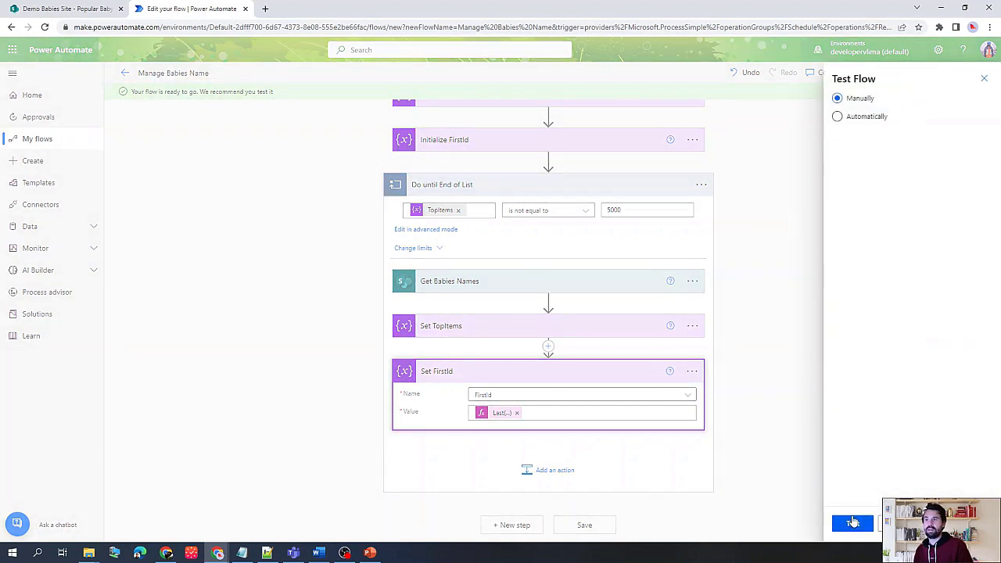
left_click(854, 522)
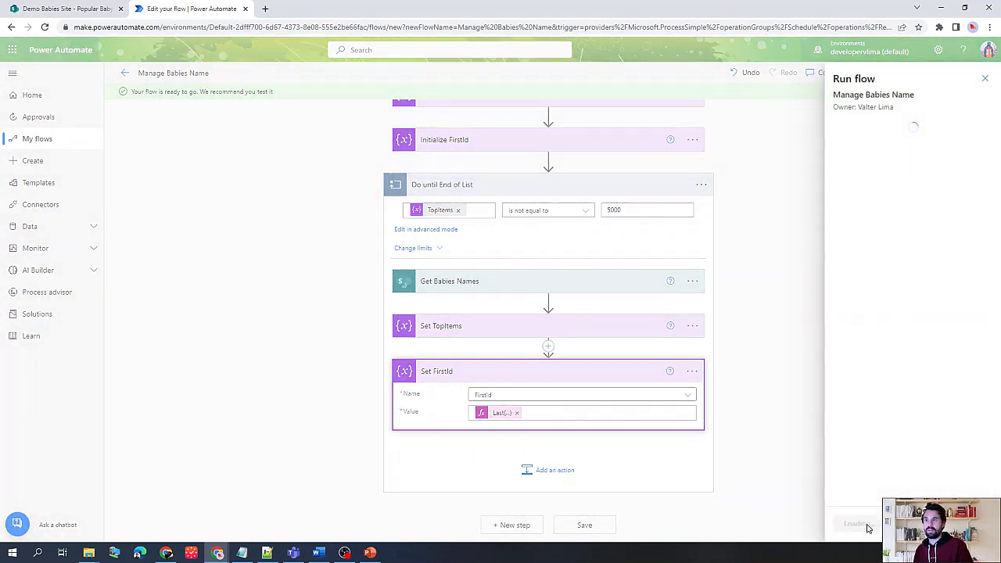
left_click(857, 523)
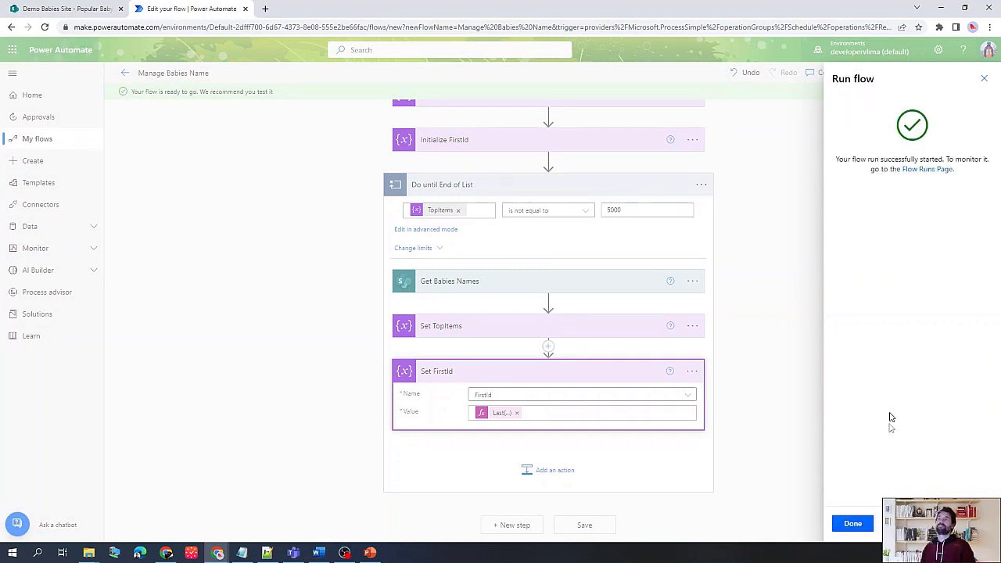
left_click(853, 523)
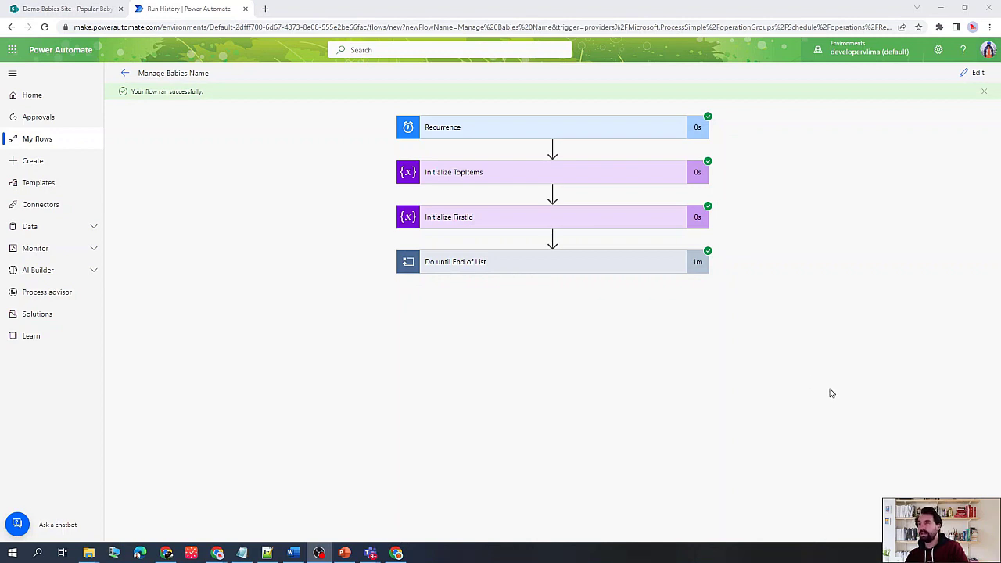
Step: Examine the first iteration of Do until End of List, checking the details of Get Babies Names and Set FirstId
left_click(560, 273)
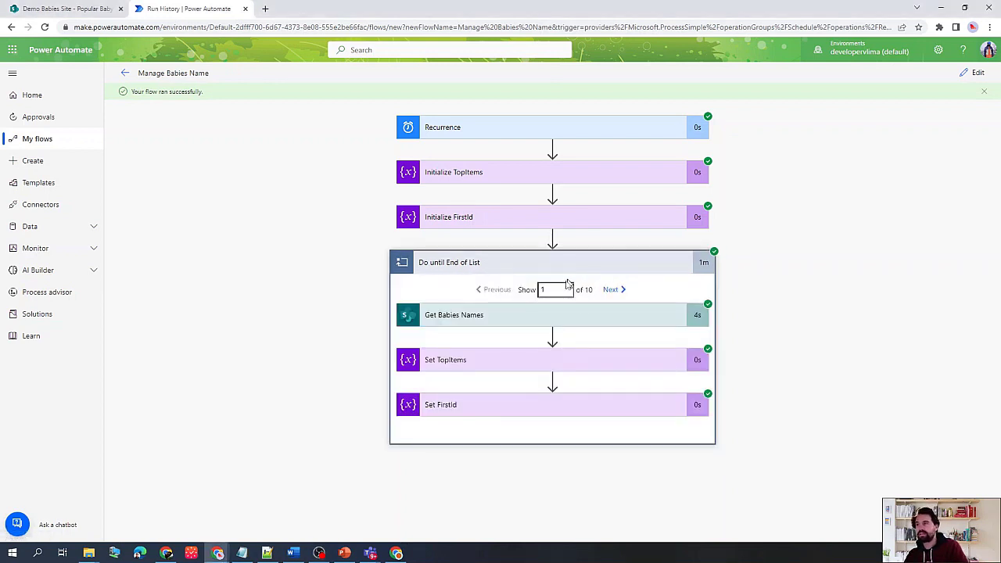
left_click(467, 340)
scroll(515, 313, "down", 3)
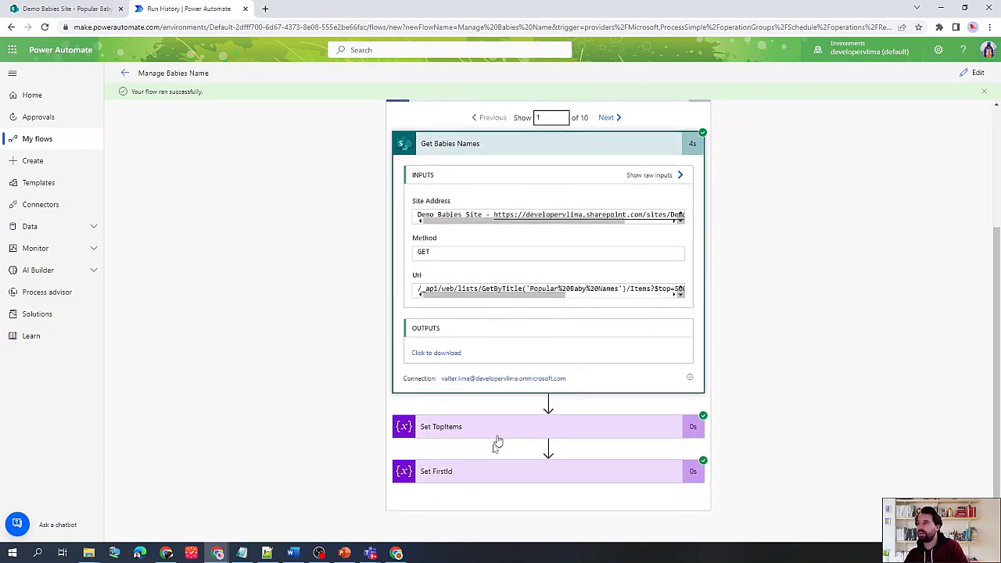
left_click(545, 469)
scroll(469, 485, "down", 2)
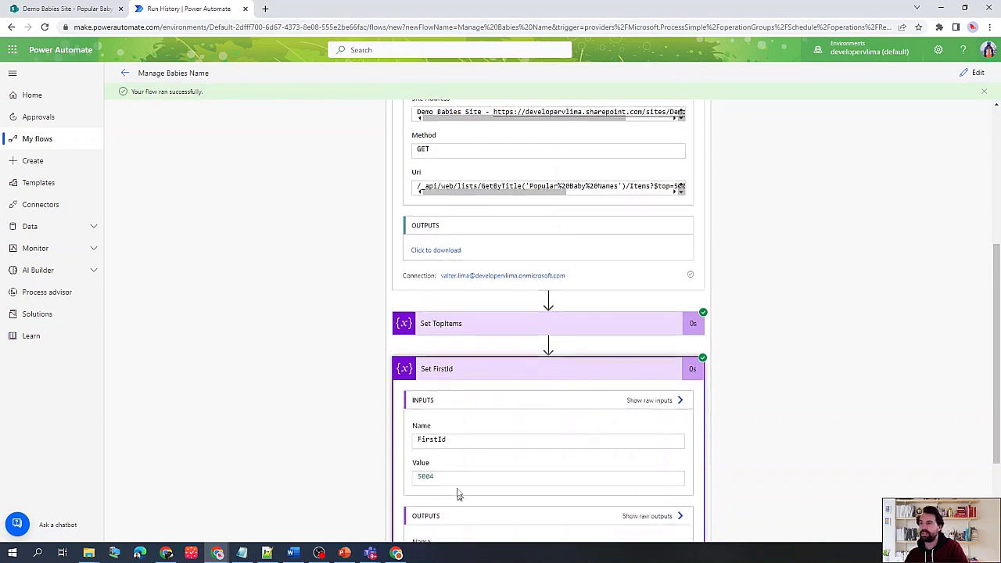
Step: Show the loop's second iteration and check its Set FirstId value and Get Babies Names request
scroll(570, 239, "up", 4)
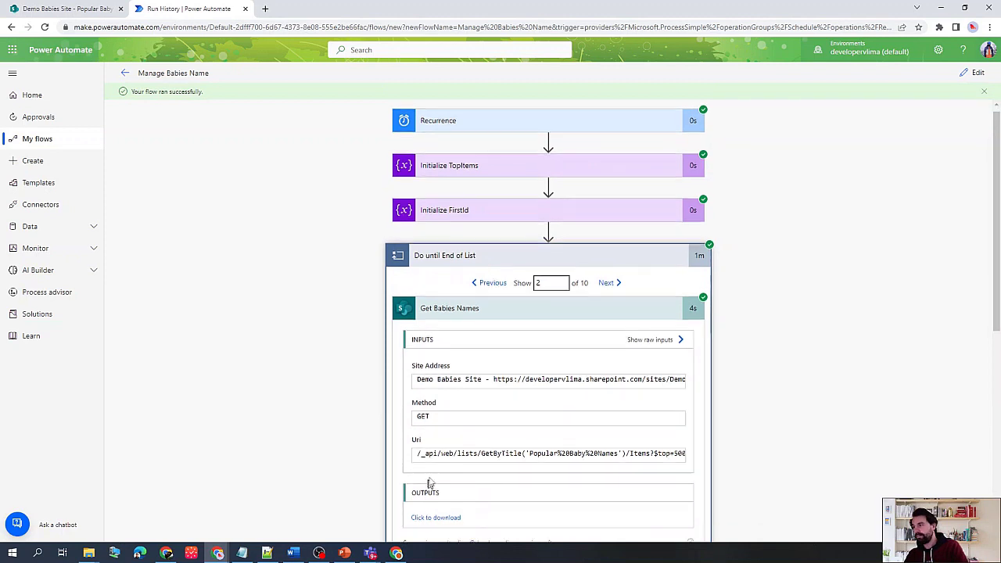
scroll(450, 414, "down", 5)
scroll(449, 434, "down", 3)
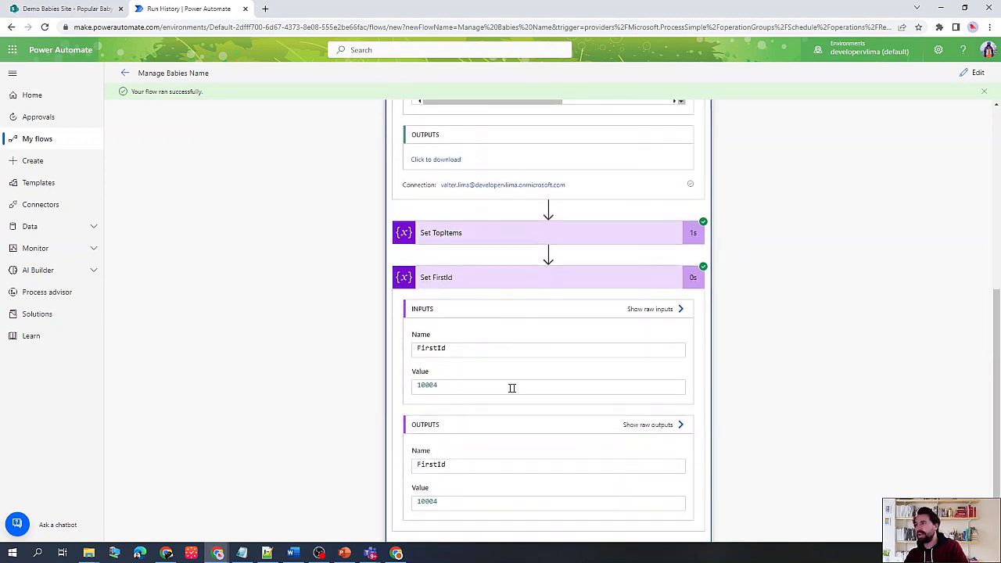
scroll(496, 364, "up", 4)
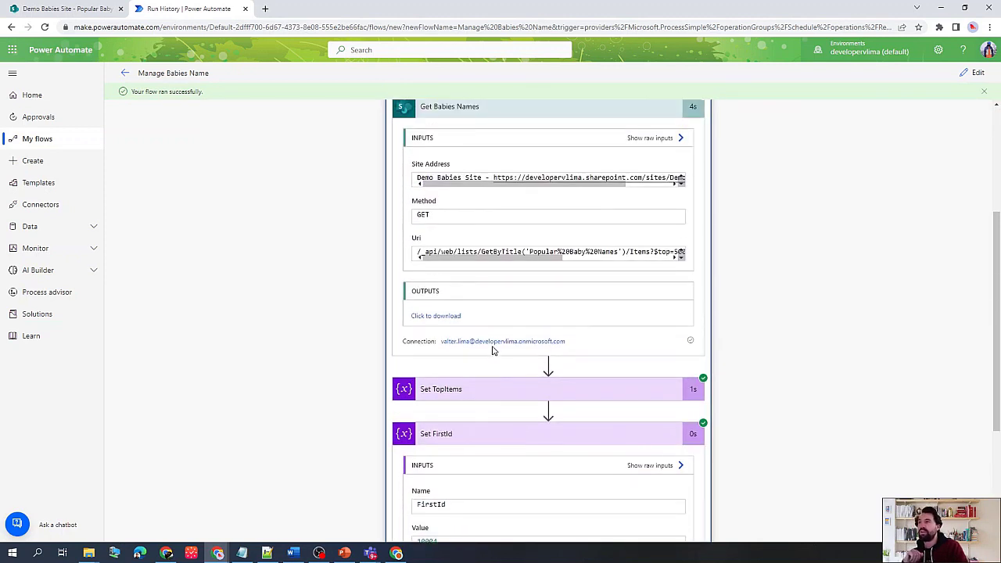
Step: Copy the second iteration's Get Babies Names Uri and, in the SharePoint browser tab, put it after sites/DemoBabiesSite in place of the list path
triple_click(458, 251)
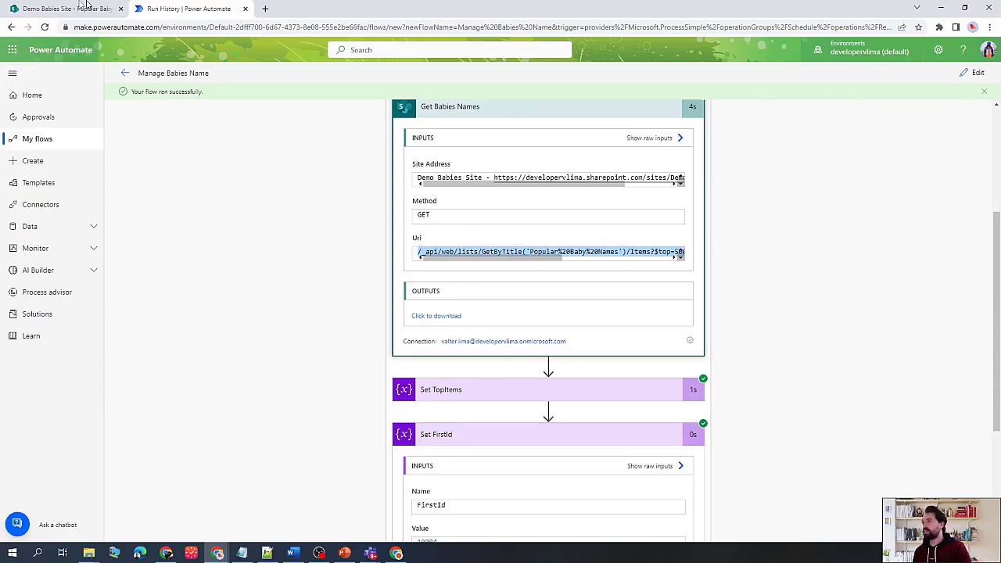
left_click(41, 5)
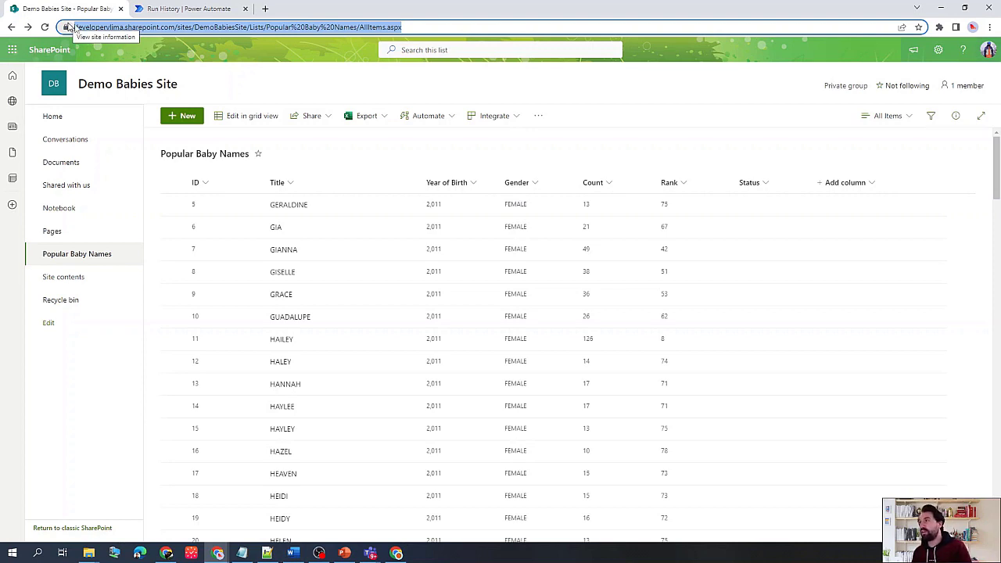
left_click(280, 27)
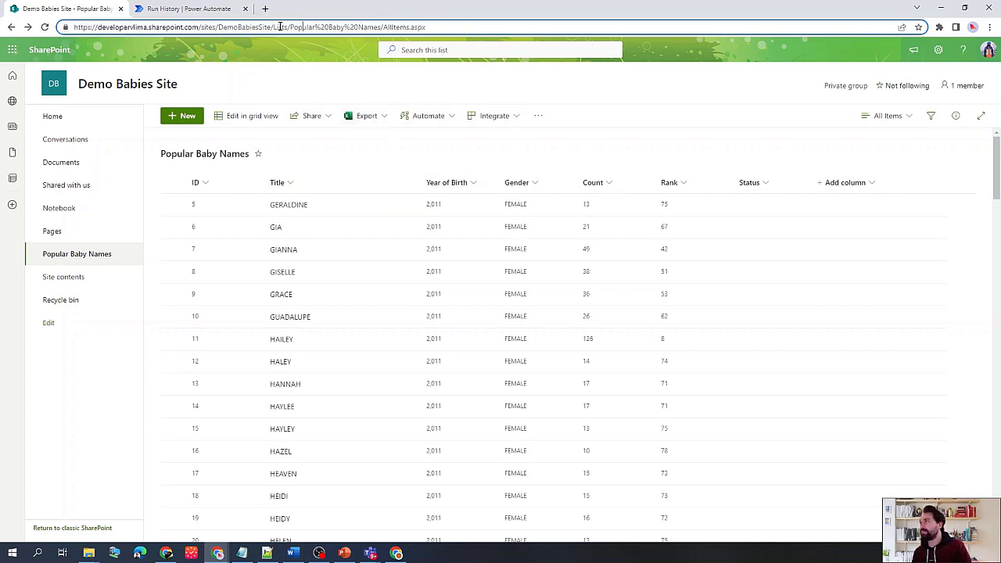
left_click_drag(272, 26, 428, 27)
key("BackSpace")
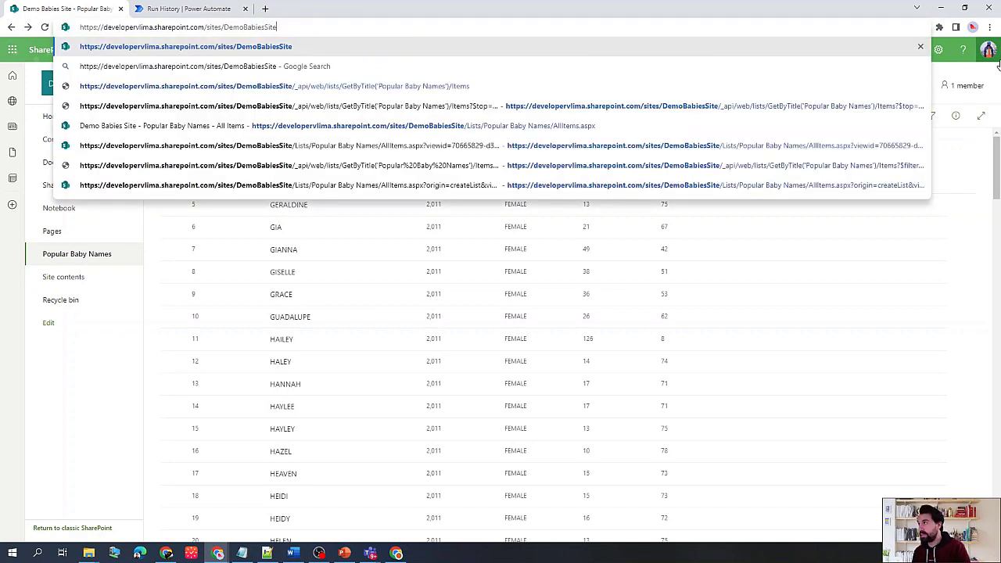
type("/_api/web/lists/GetByTitle('Popular%20Baby%20Names')/Items?$top=5000&$orderby=ID&$skiptoken=Paged=TRUE%26p_ID=5004")
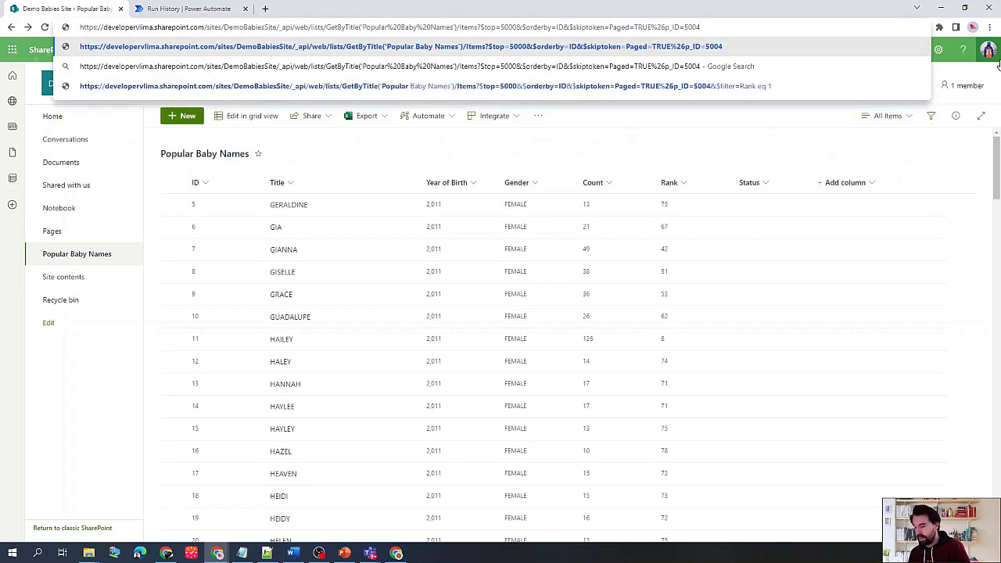
Step: Append &$filter=YearofBirth eq 2011 to the SharePoint items request URL, load it, and highlight the filter part of the address
type("&")
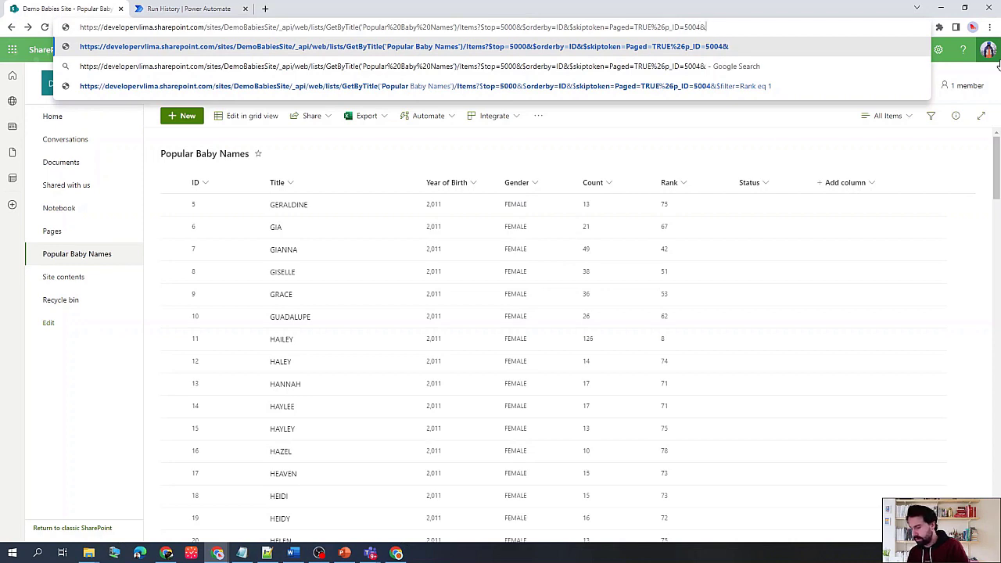
type("$filter=")
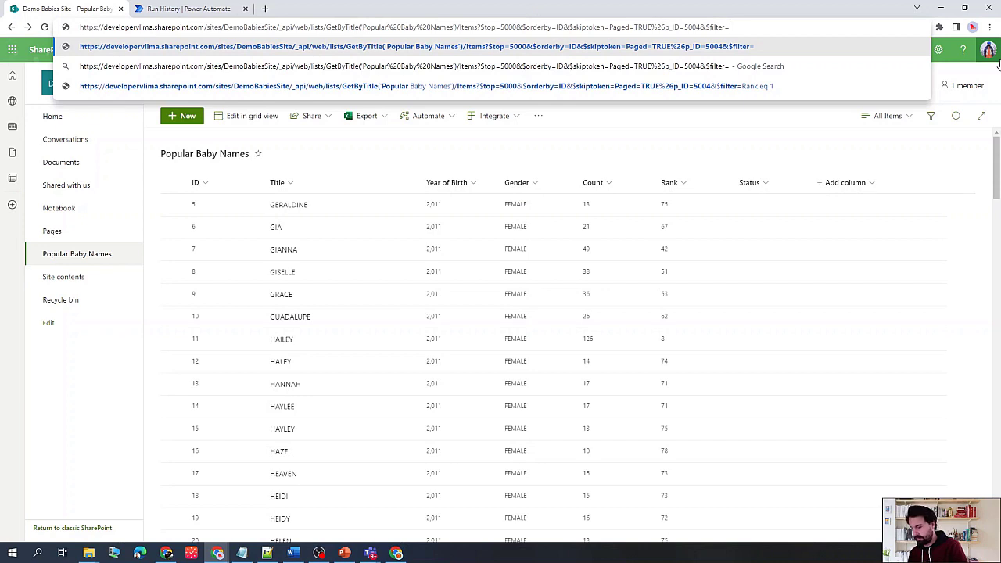
type("Year")
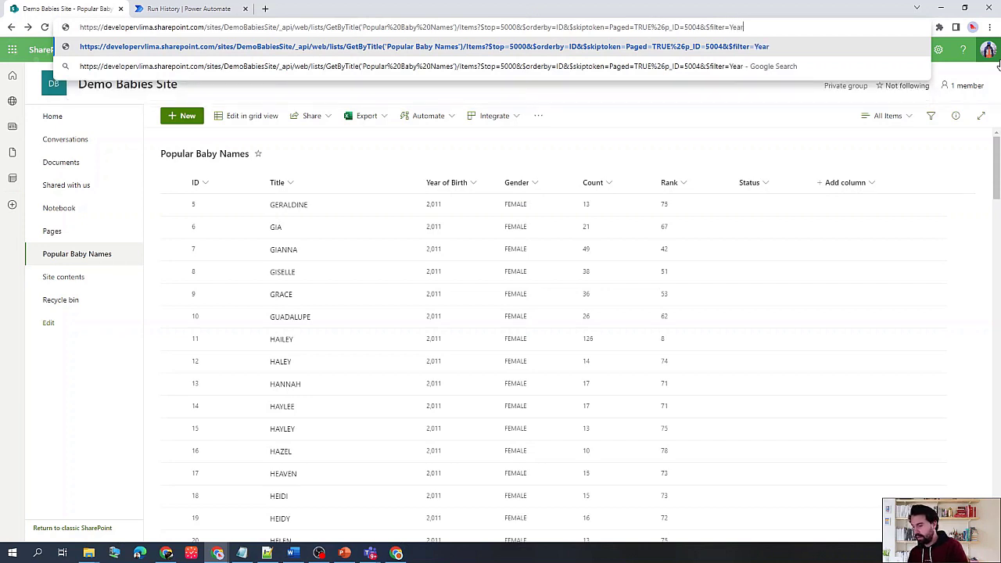
type("ofBirth")
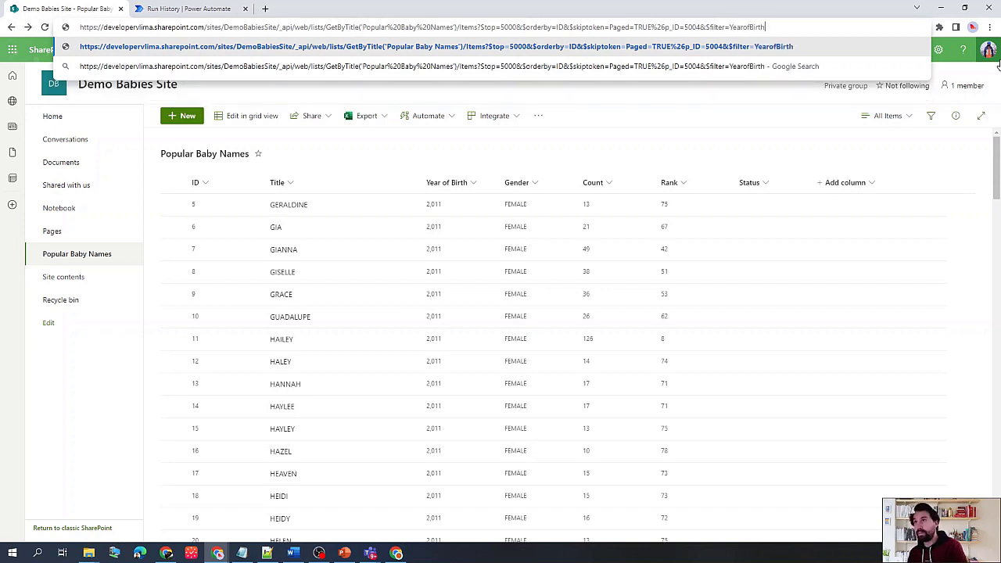
type(" eq")
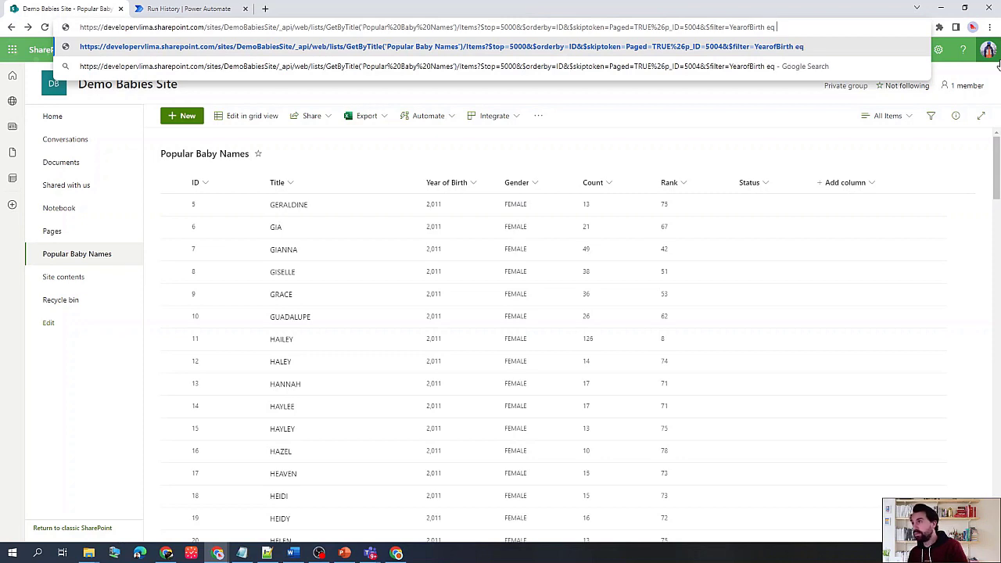
type(" 2011")
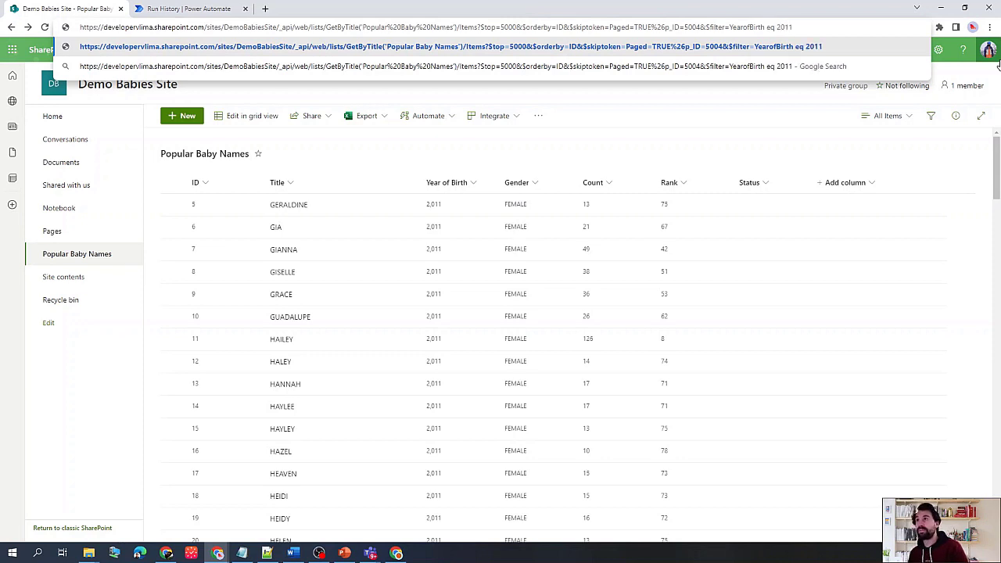
key("Return")
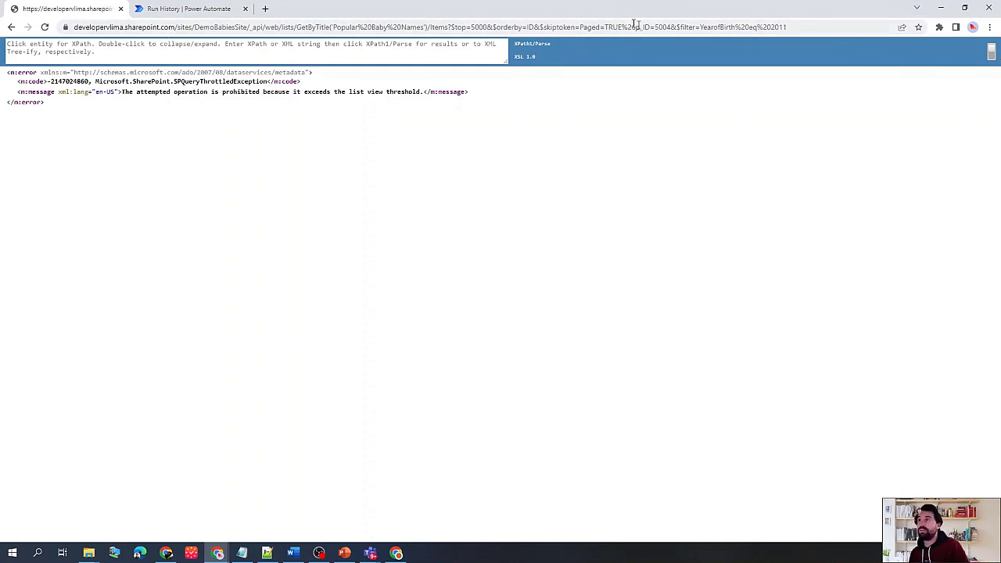
left_click_drag(677, 27, 786, 27)
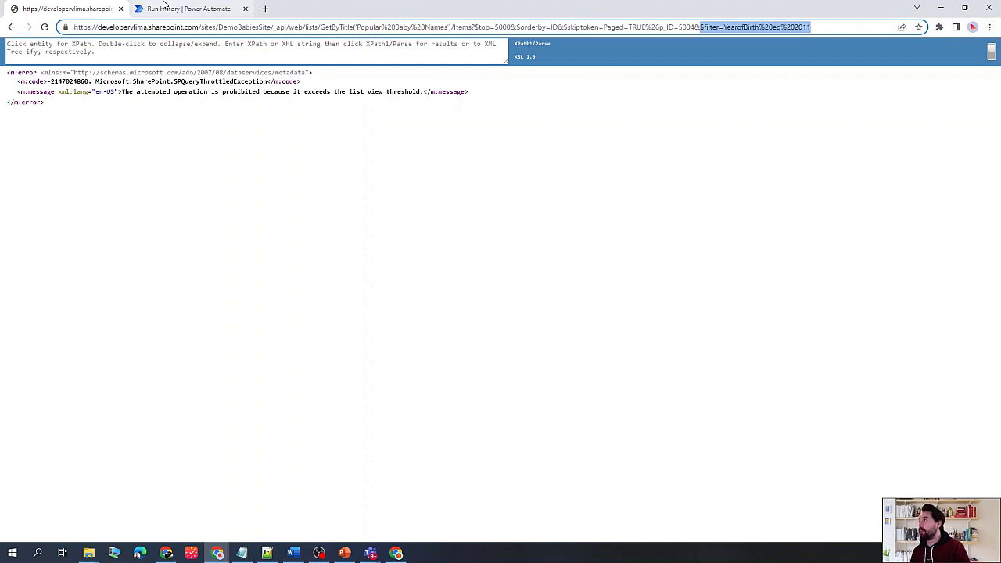
Step: Return to Power Automate, edit the Manage Babies Name flow, and add a Data Operation Select action after Set FirstId inside Do until End of List
left_click(165, 9)
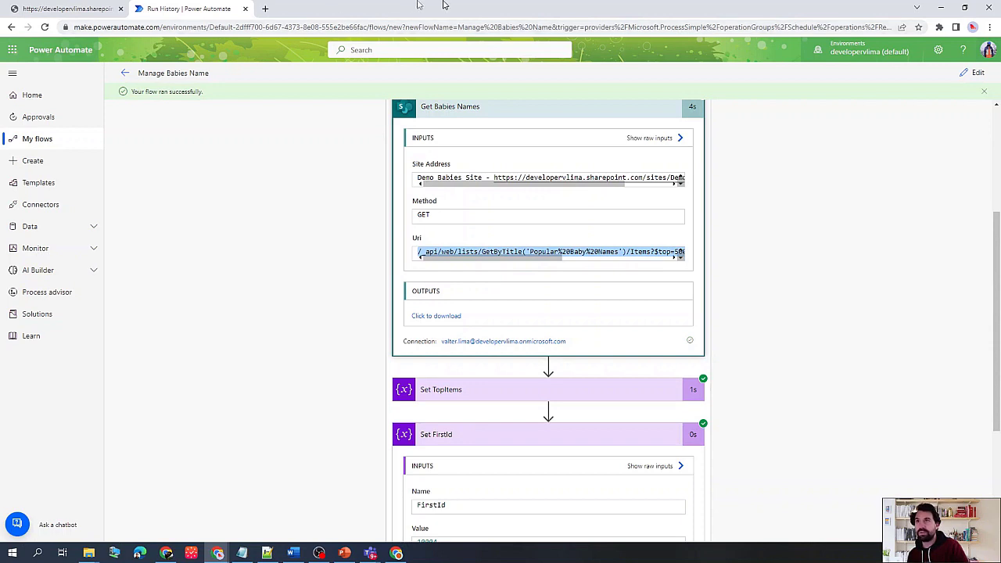
left_click(971, 72)
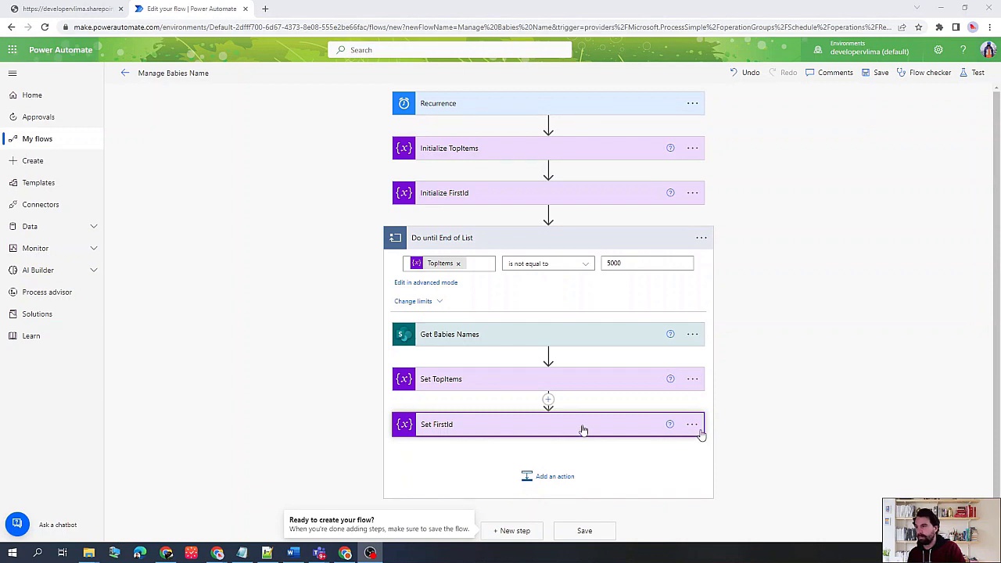
left_click(547, 473)
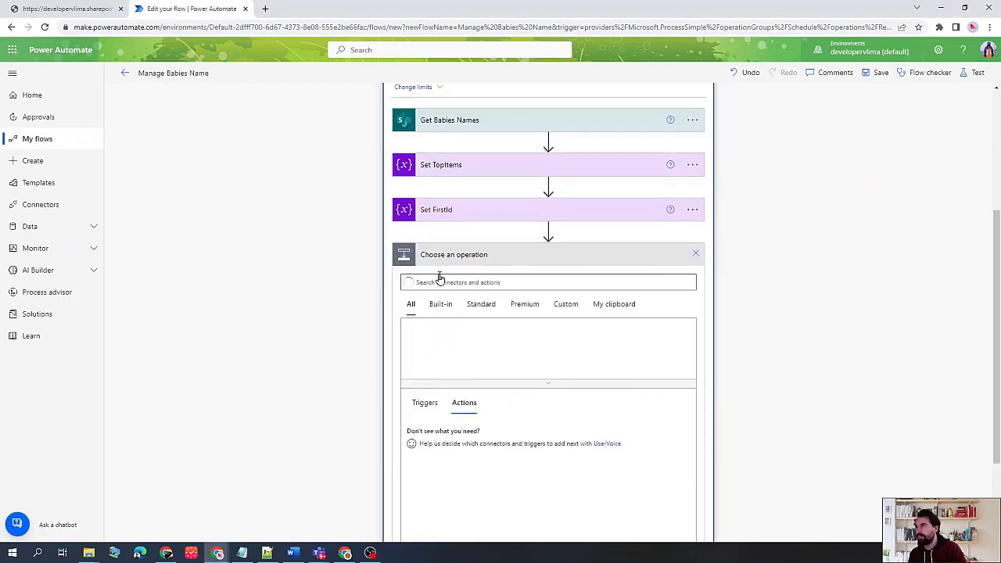
type("select")
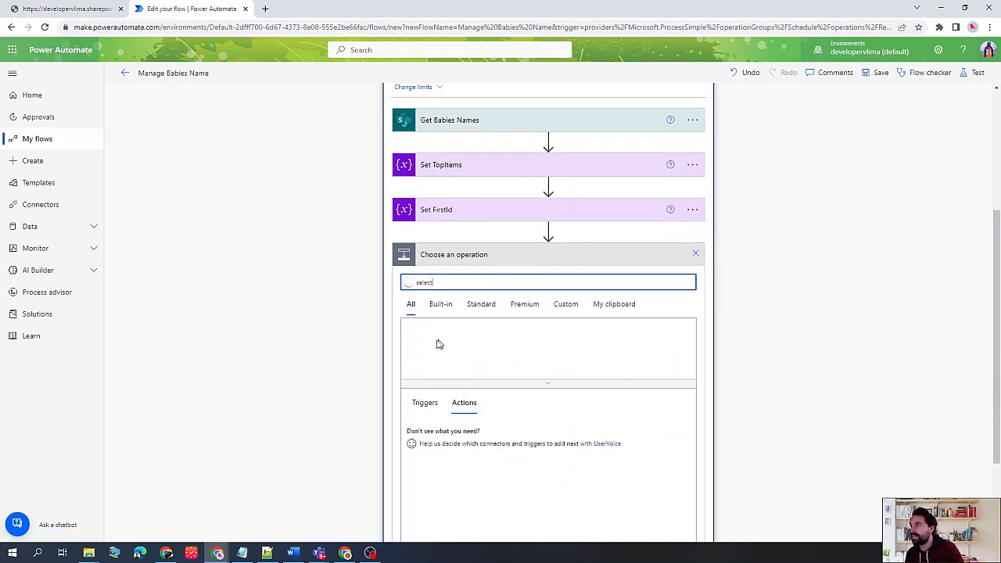
left_click(423, 344)
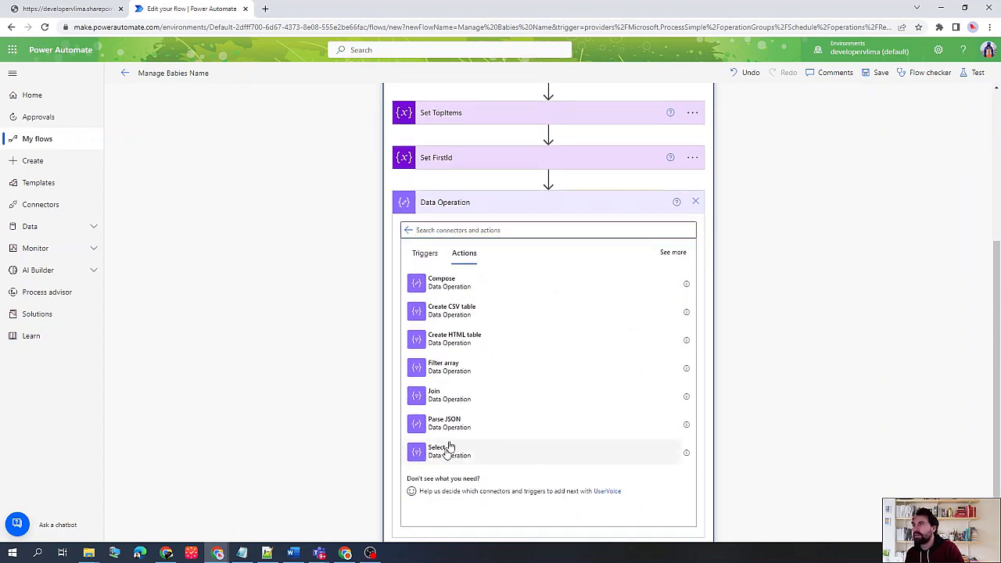
left_click(444, 450)
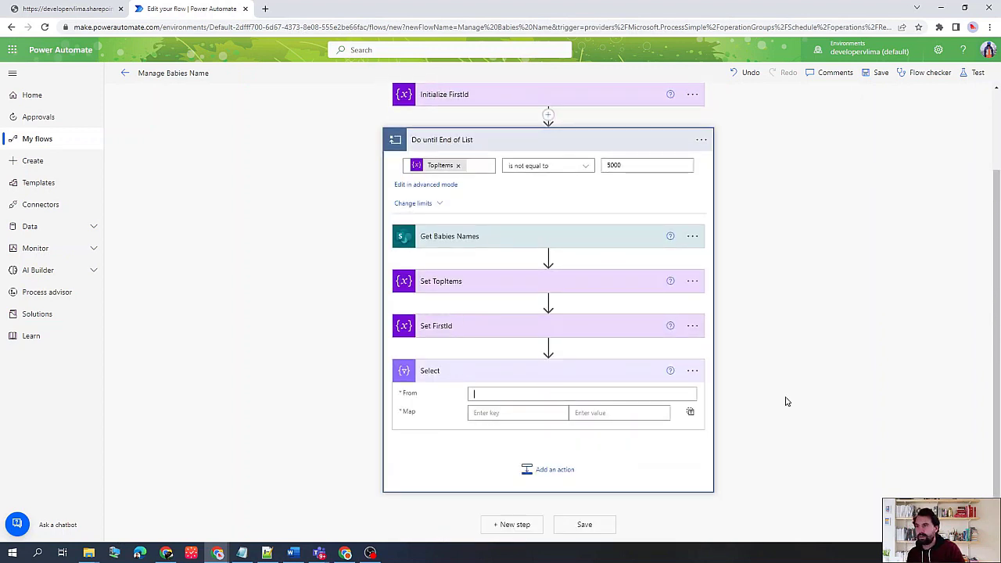
Step: Set the Select action's From input to the expression body('Get_Babies_Names')['d']['results']
left_click(615, 398)
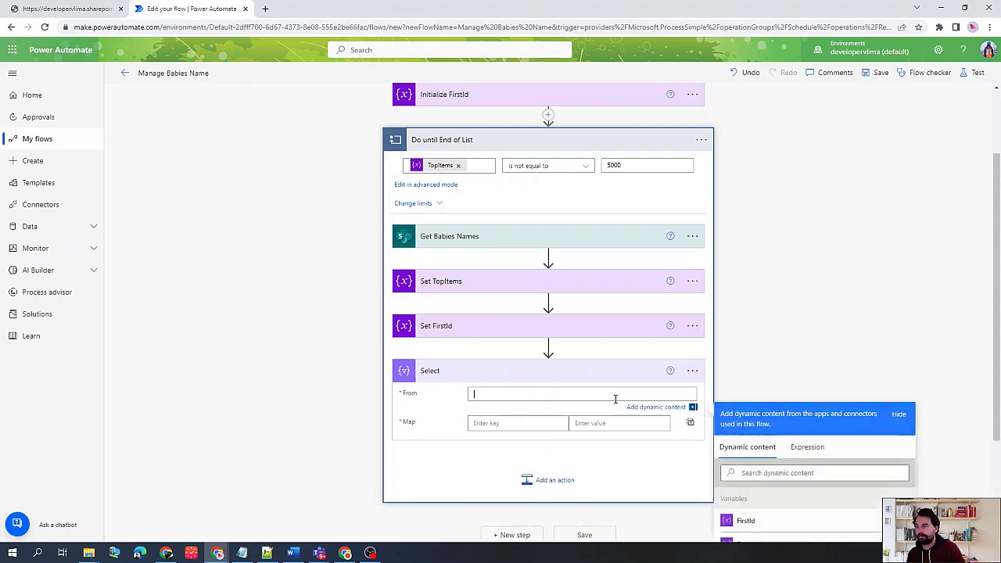
left_click(796, 447)
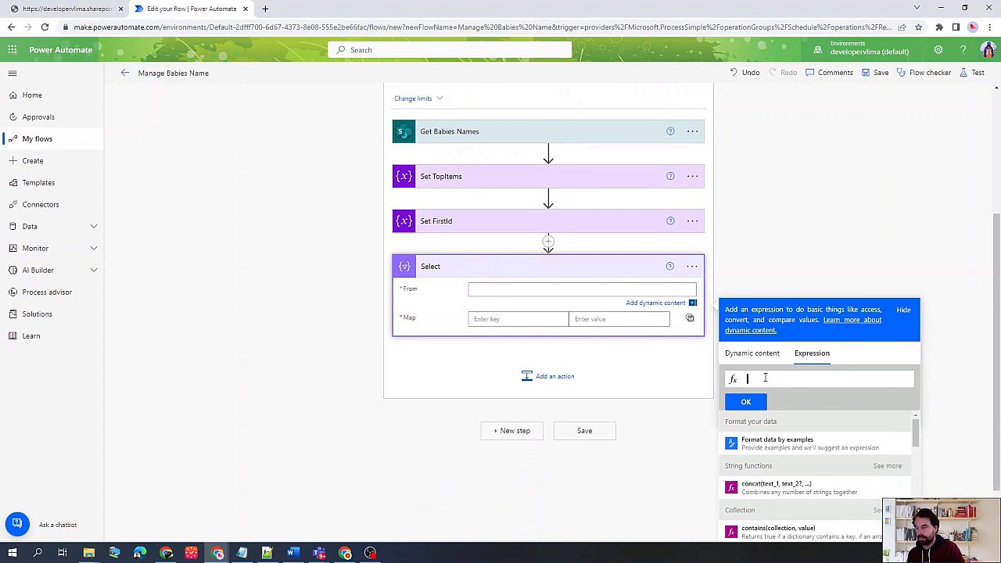
type("body(")
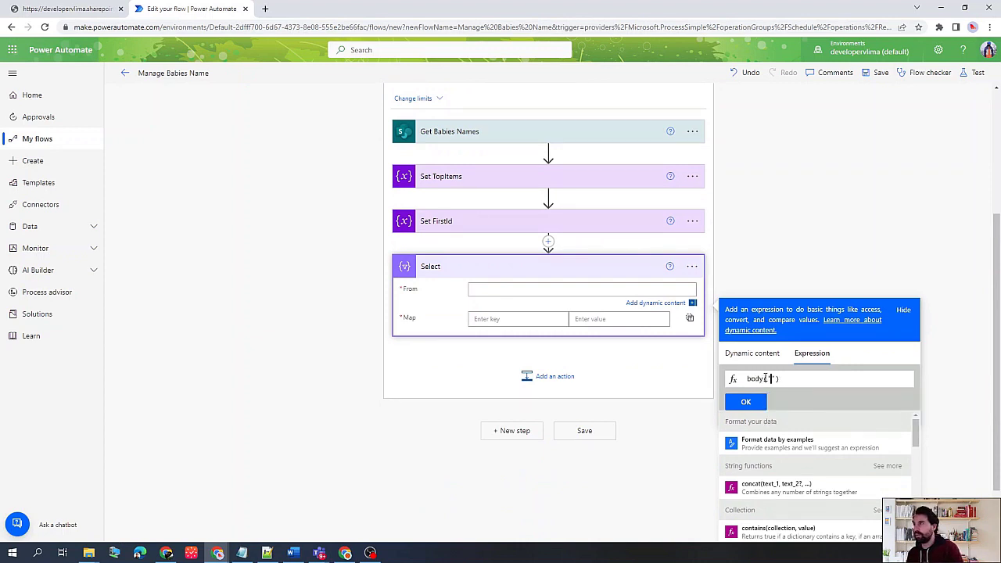
type("'Get_B")
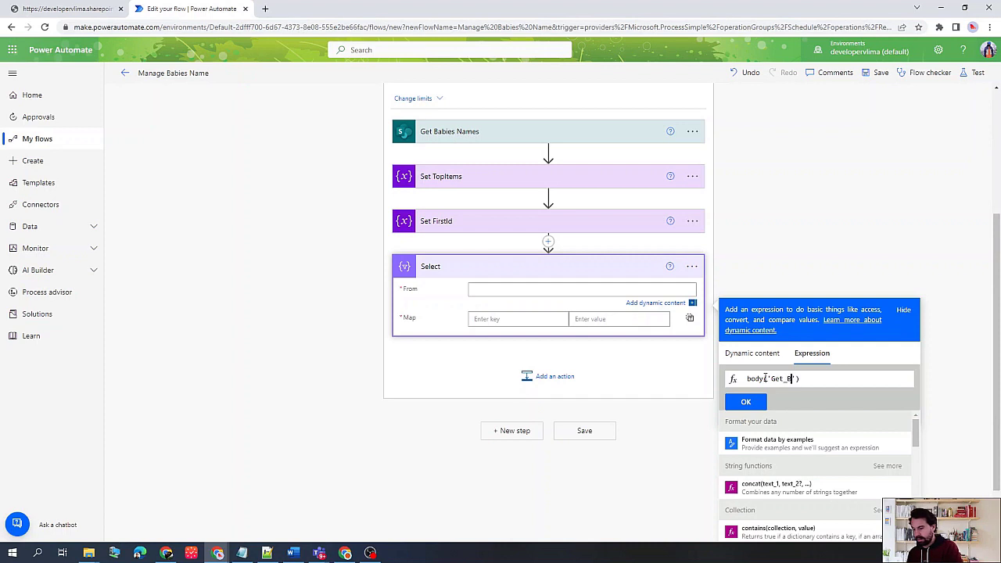
type("abes")
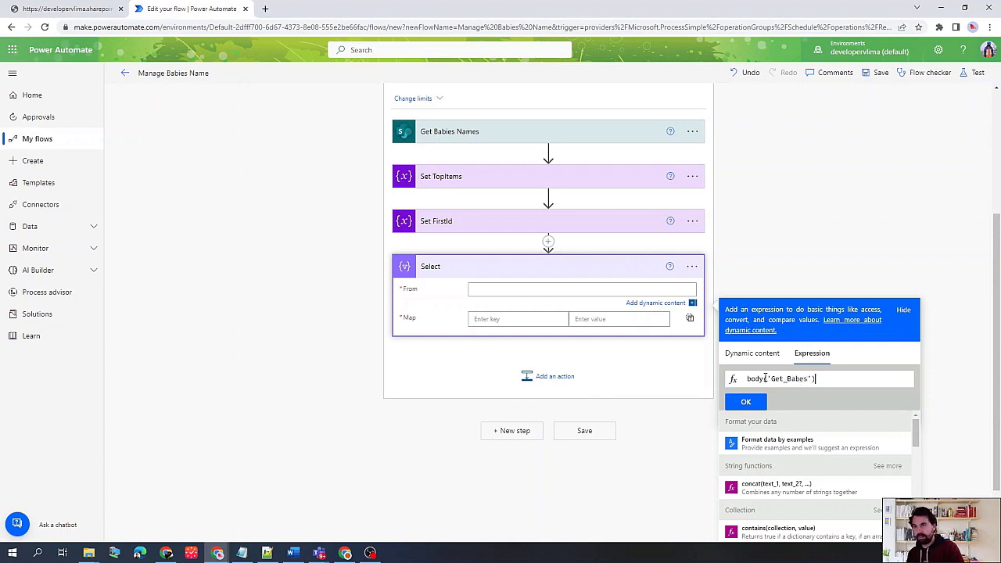
type("i")
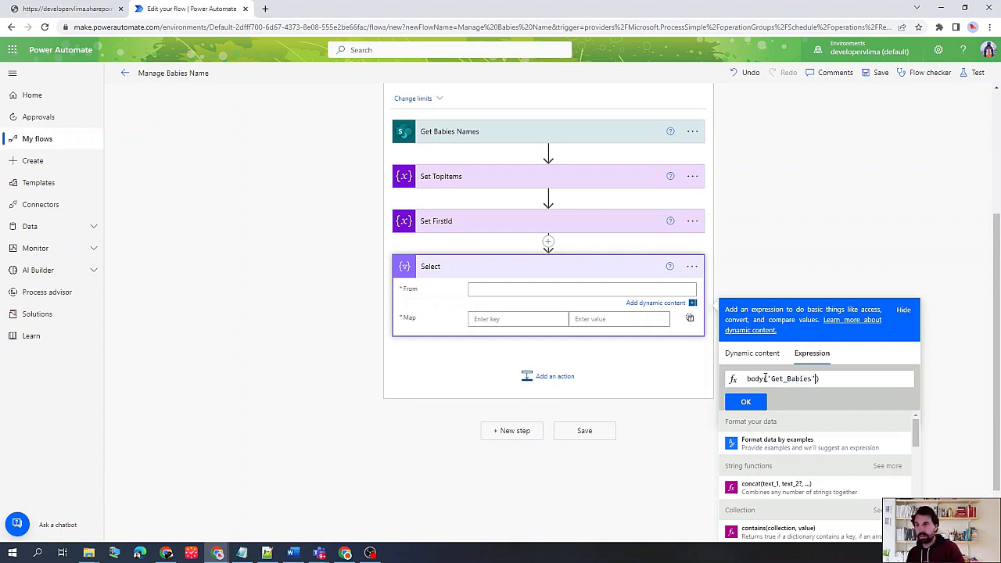
type("_Names")
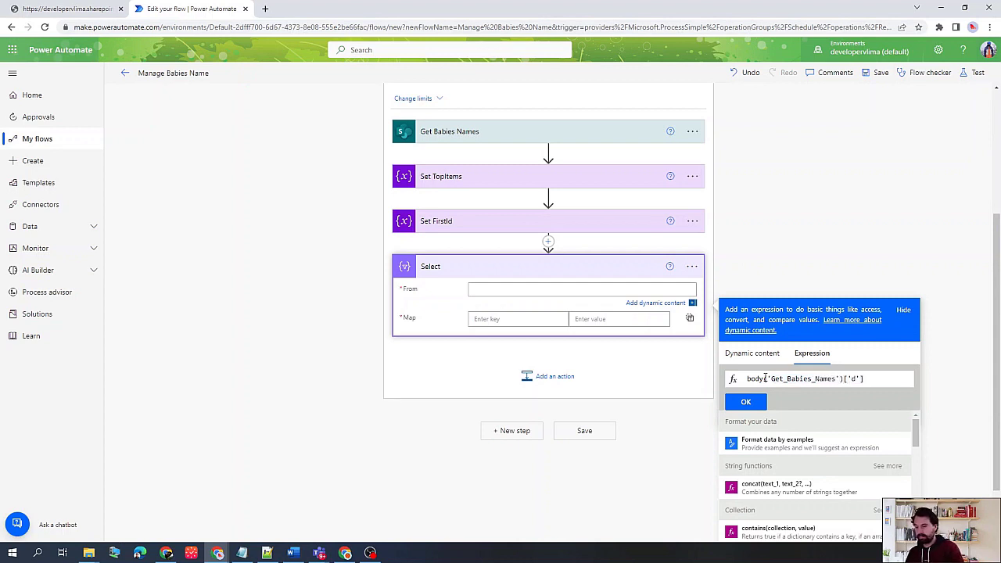
type("results")
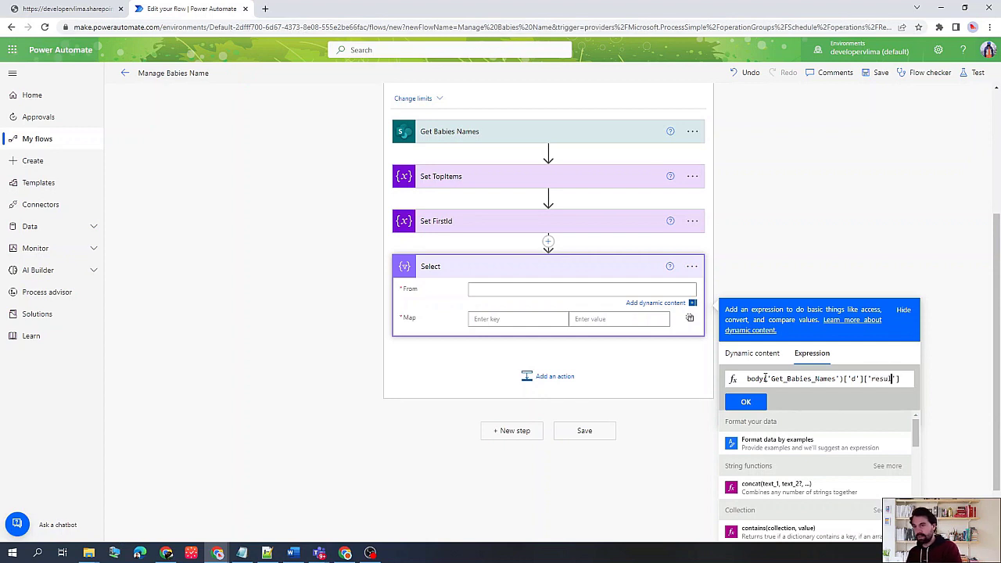
left_click(745, 401)
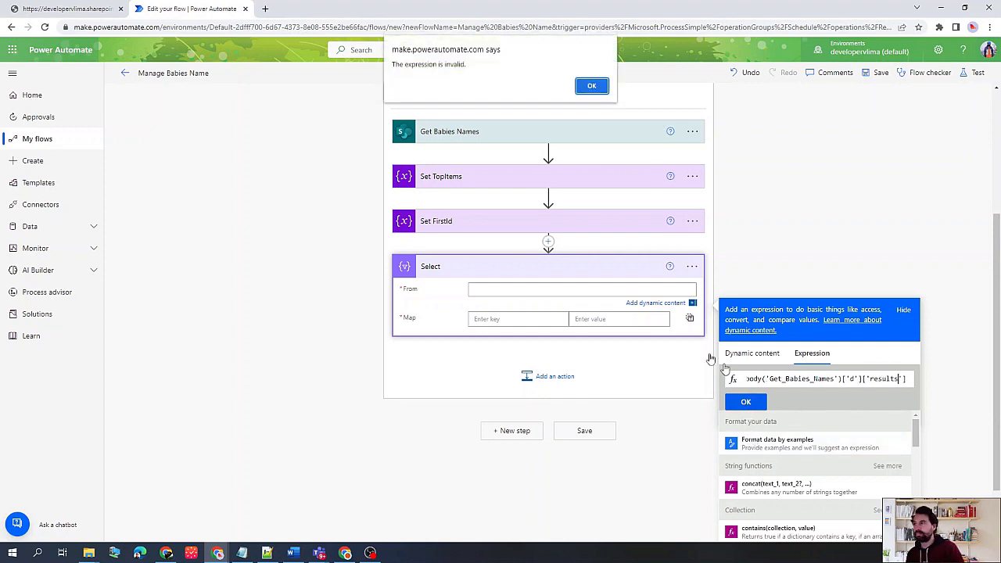
key("Return")
left_click(746, 401)
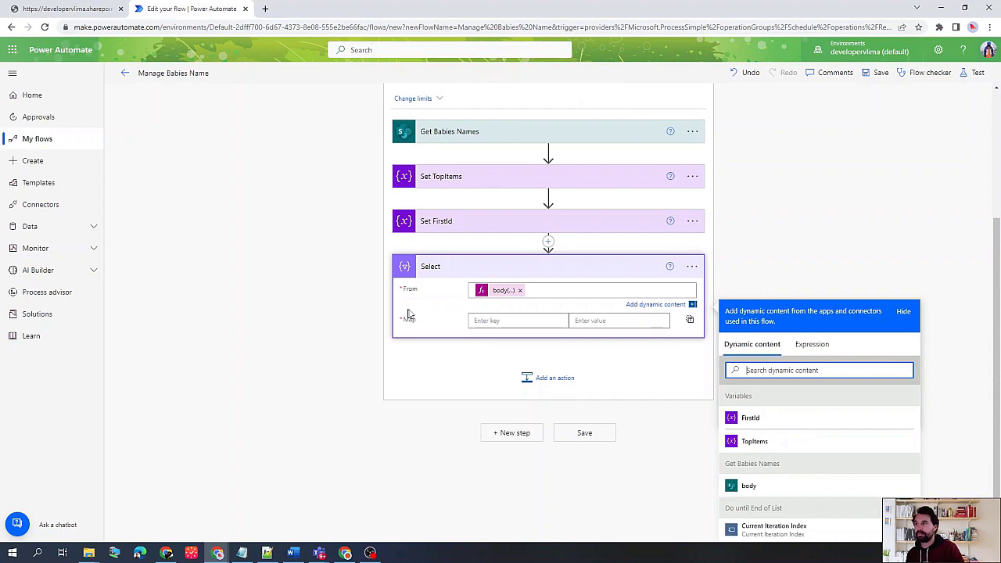
Step: In the Select action's Map, pair the key ID with the expression item()['ID'] and add a second key named Year of Birth
left_click(506, 321)
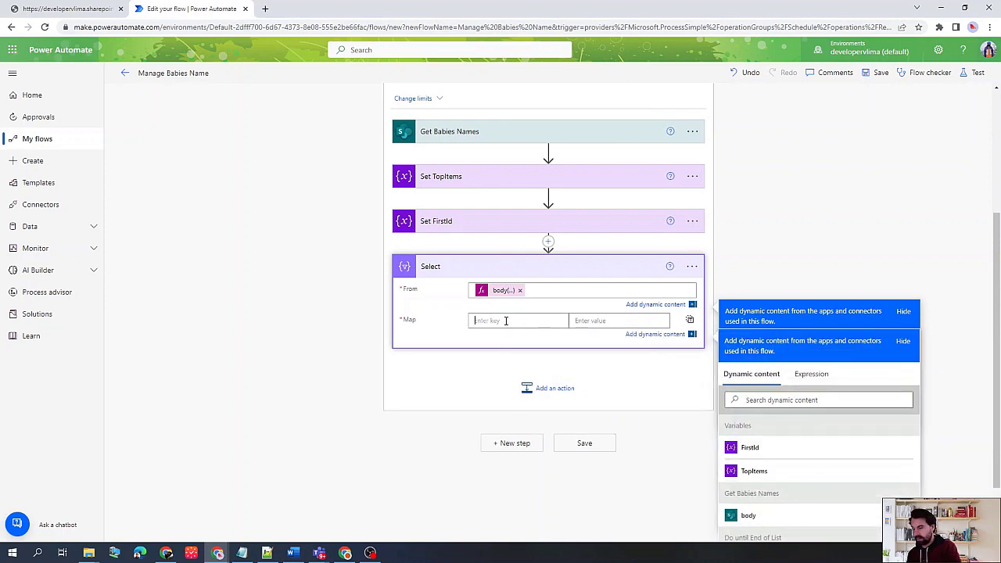
type("ID")
left_click(578, 309)
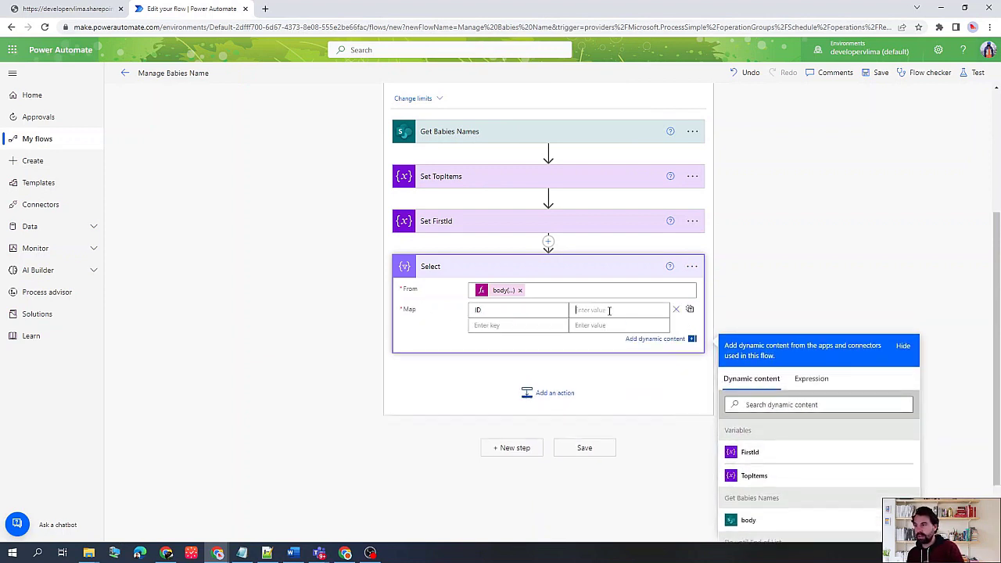
left_click(813, 380)
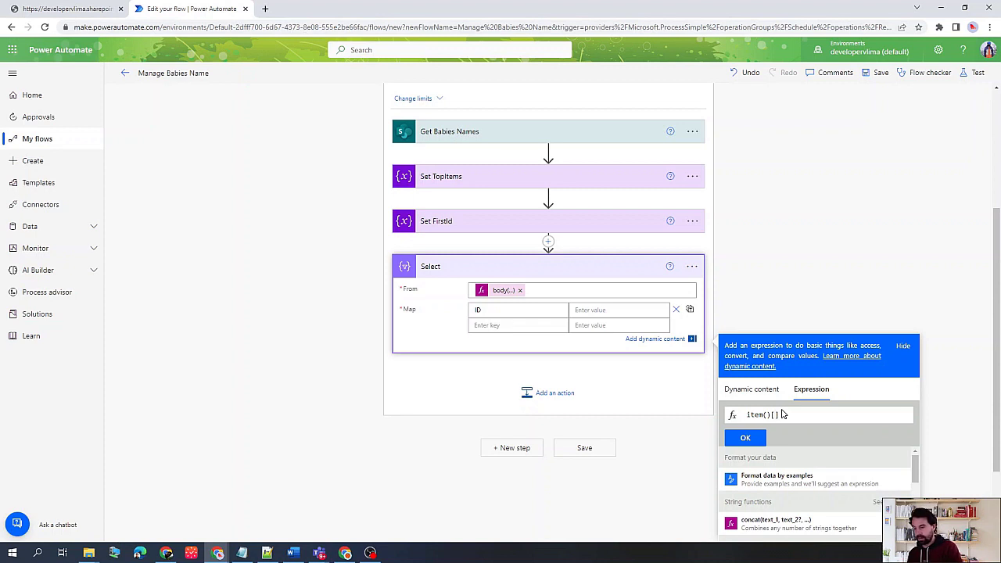
left_click(744, 439)
left_click(593, 86)
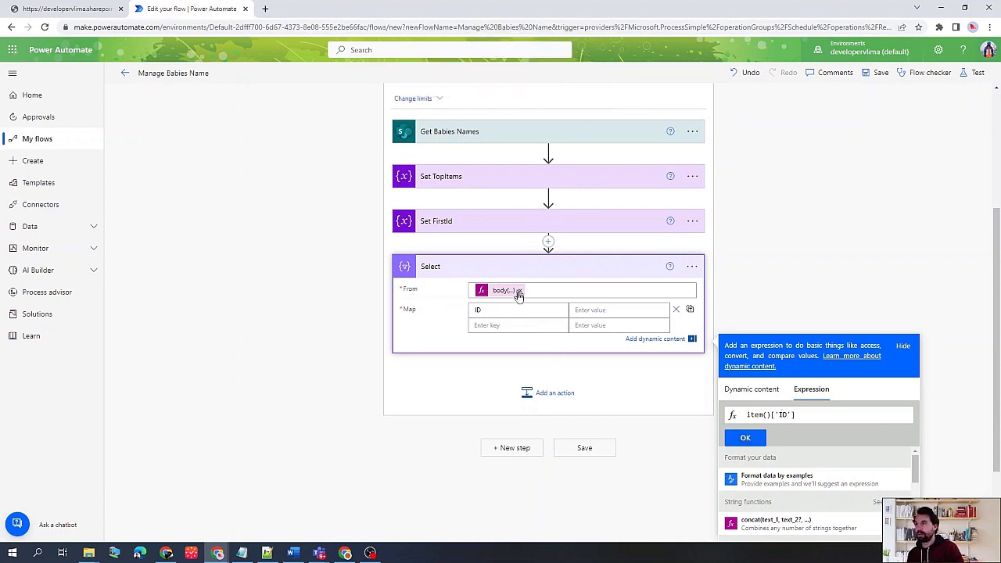
left_click(509, 326)
type("Year of Birth")
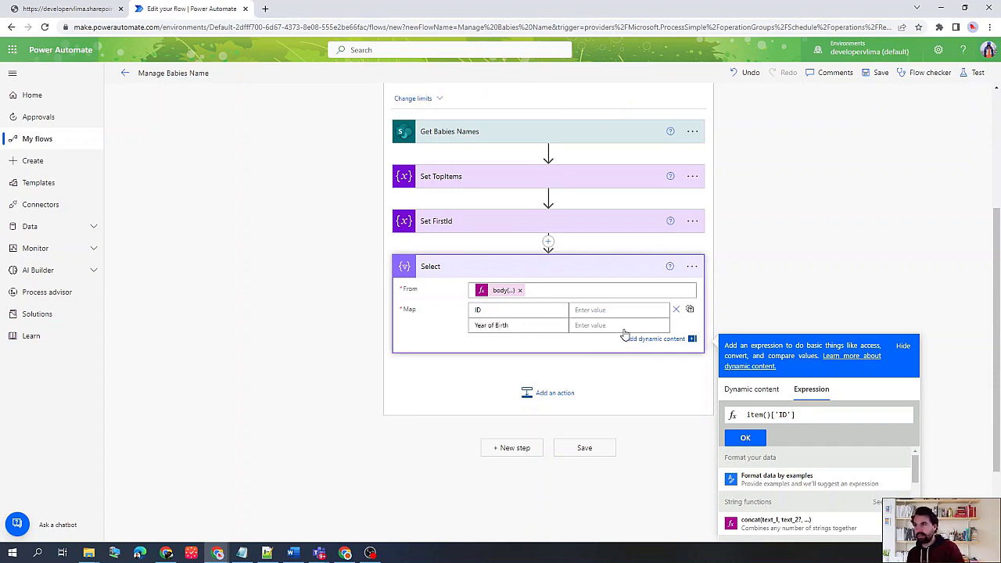
left_click(747, 438)
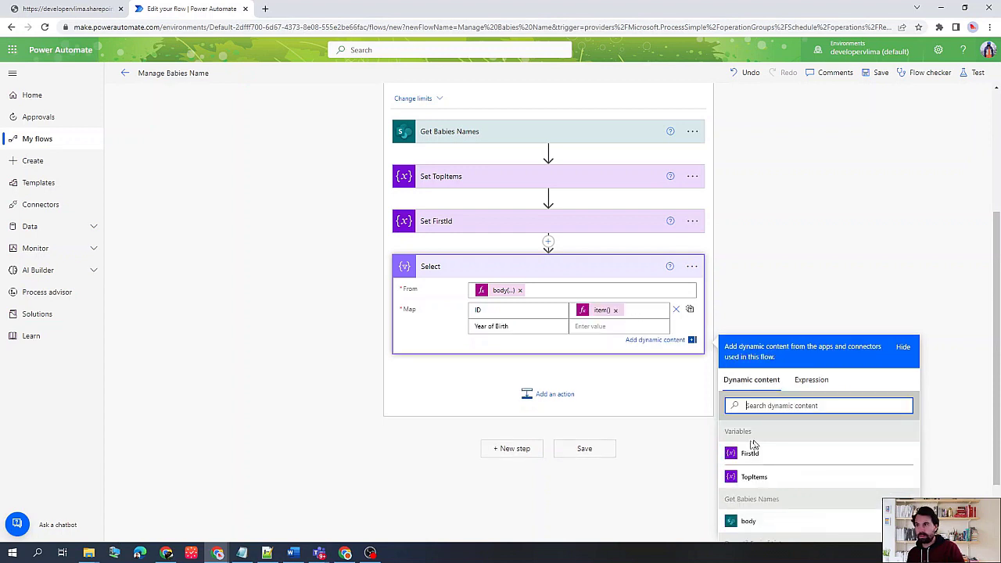
Step: Set the value of the Year of Birth key in the Select map to the expression item()['YearofBirth']
left_click(605, 326)
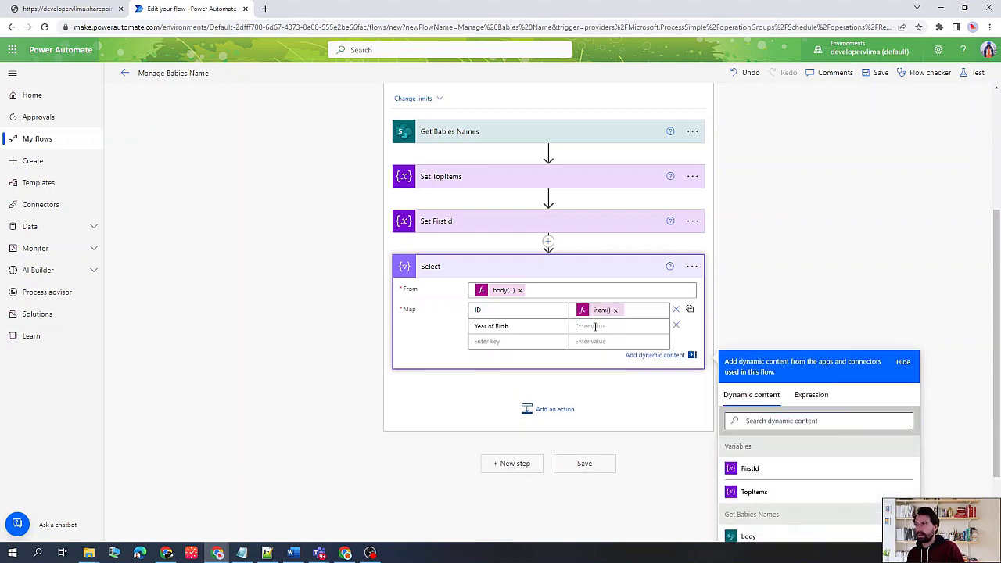
left_click(756, 416)
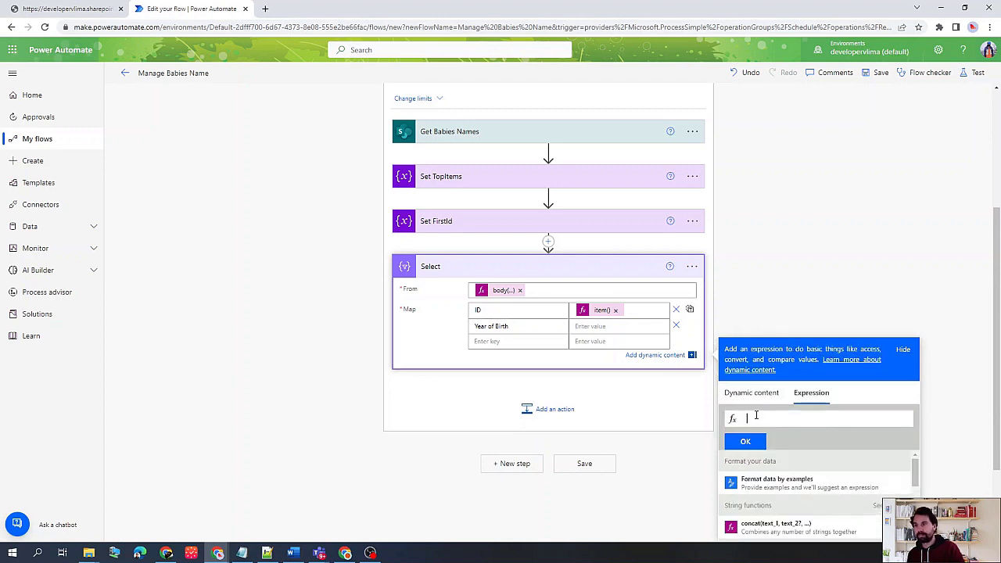
type("item()['YearofBirth")
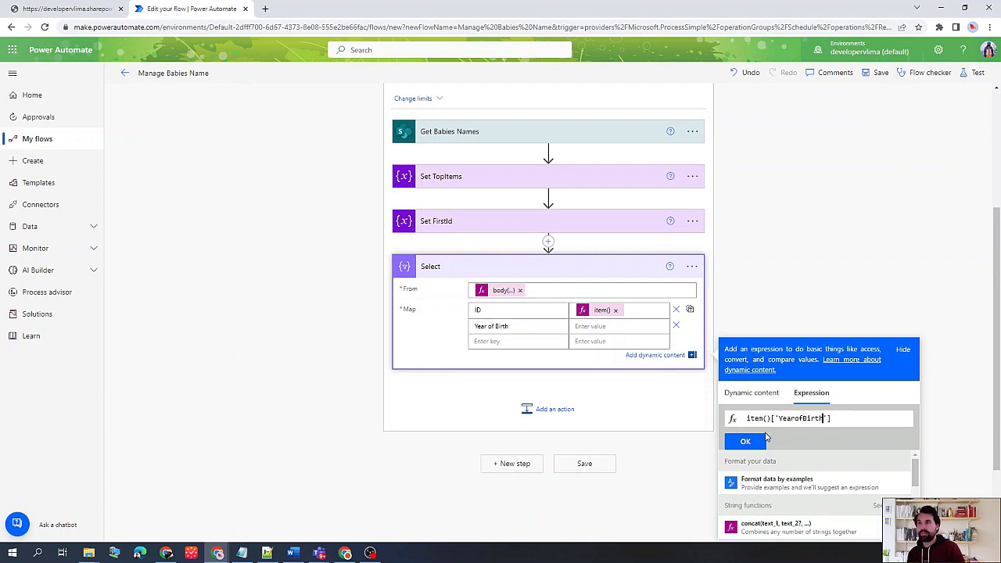
left_click(752, 442)
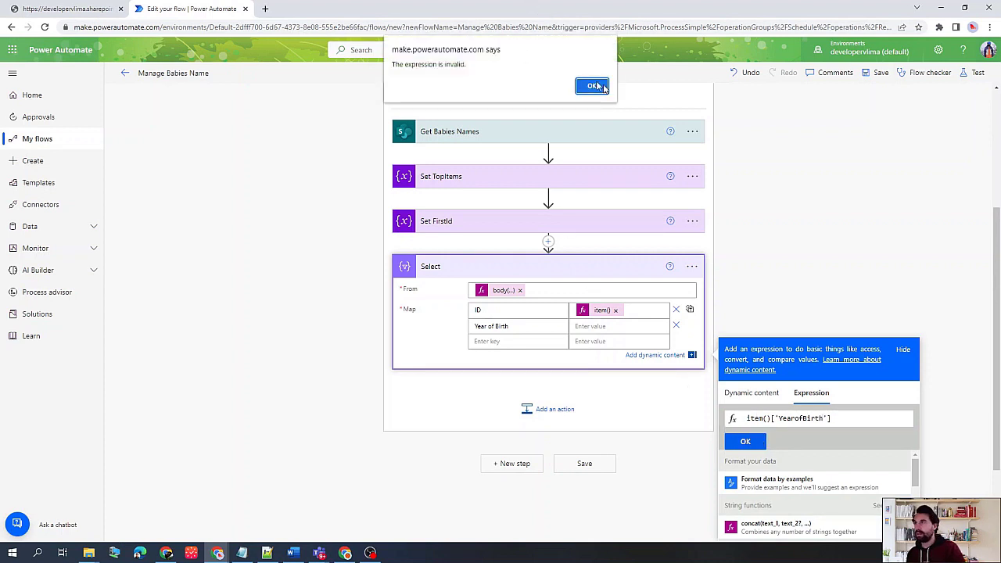
left_click(592, 86)
left_click(745, 442)
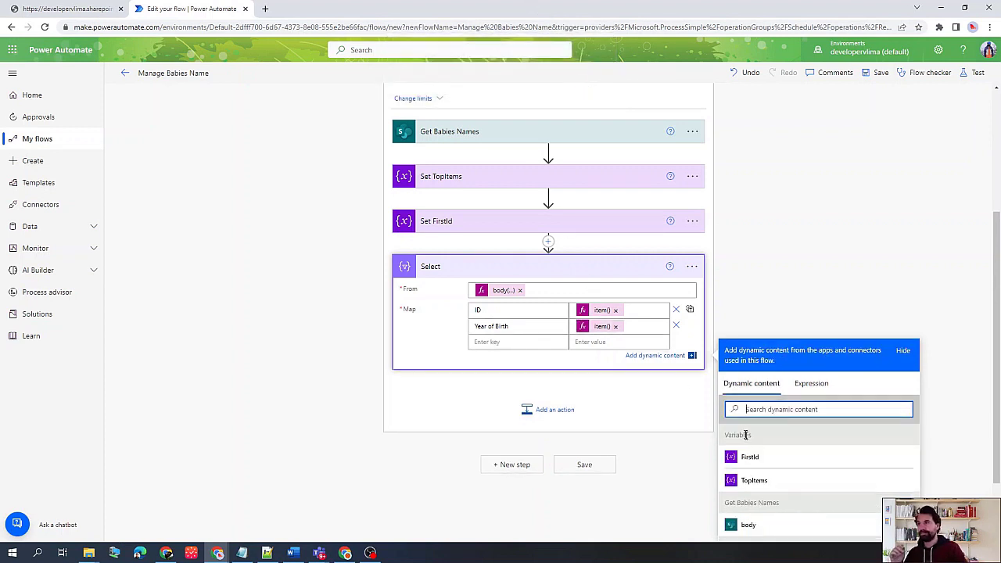
Step: Add a third key named Rank to the Select map and check the Popular Baby Names list's columns in SharePoint
left_click(516, 341)
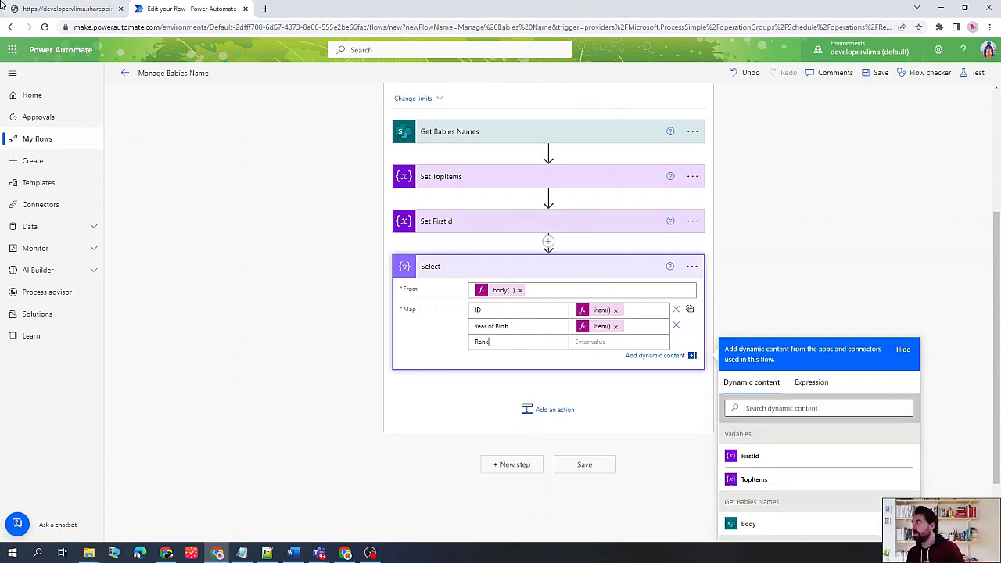
left_click(51, 9)
left_click(11, 27)
left_click(11, 28)
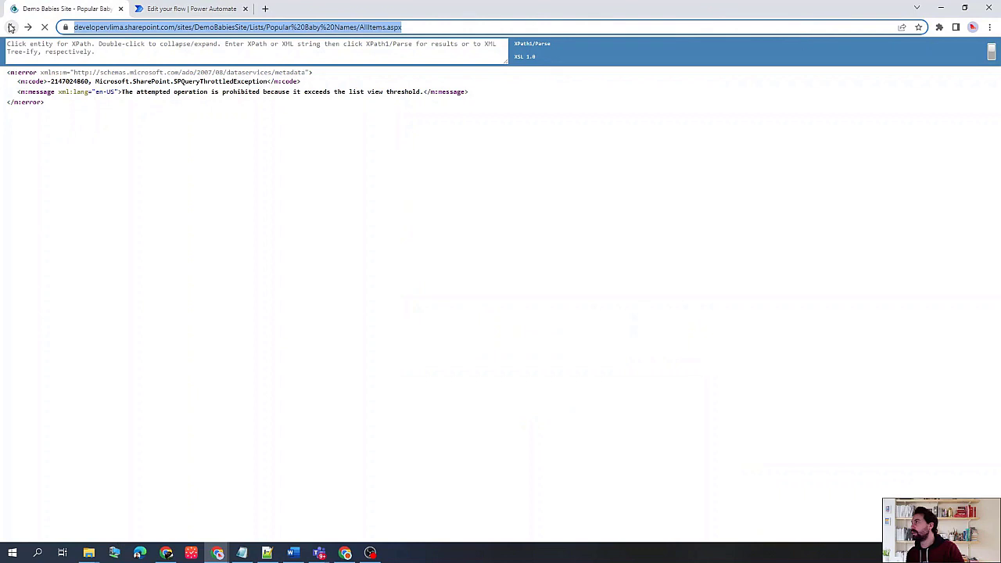
left_click(172, 4)
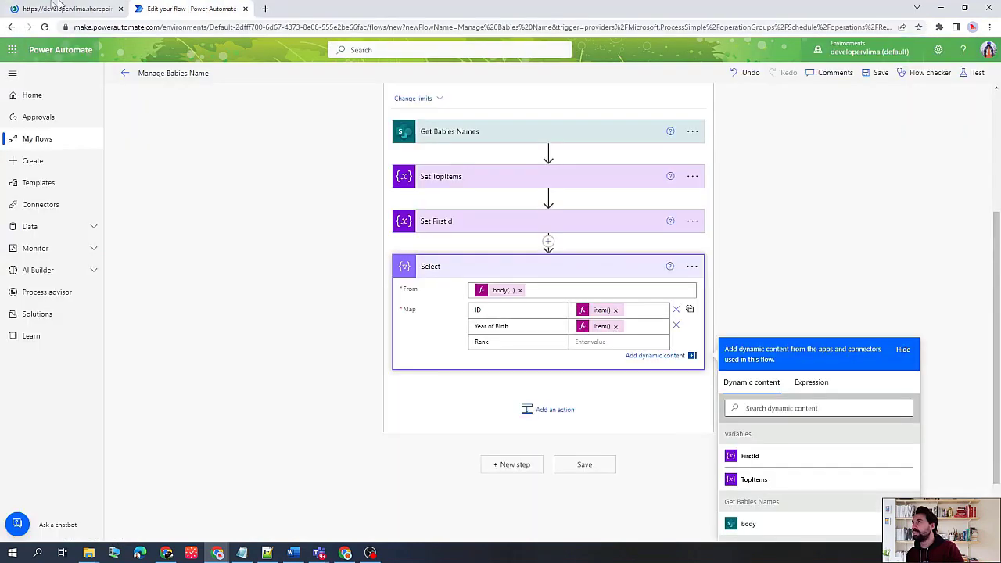
left_click(58, 5)
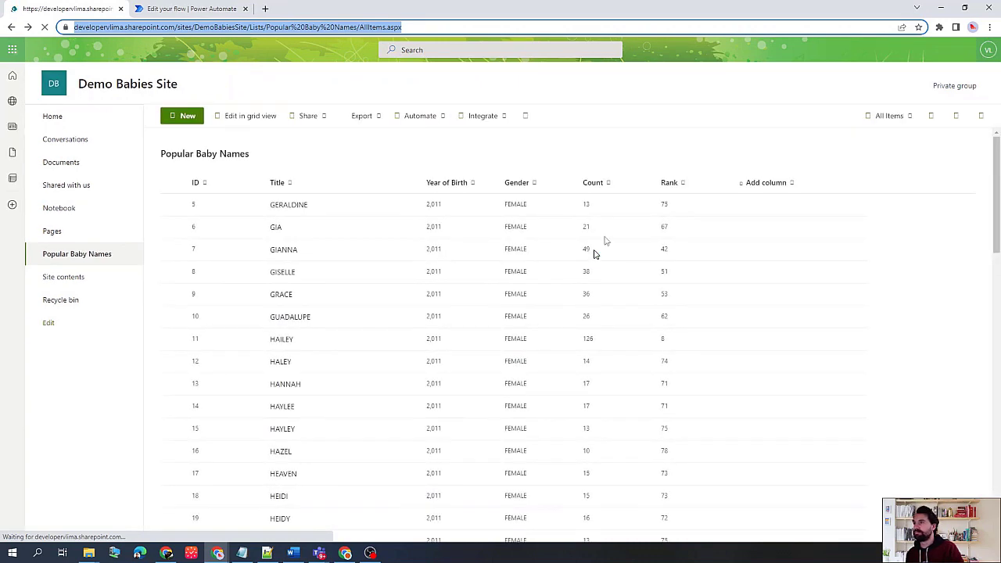
left_click(160, 6)
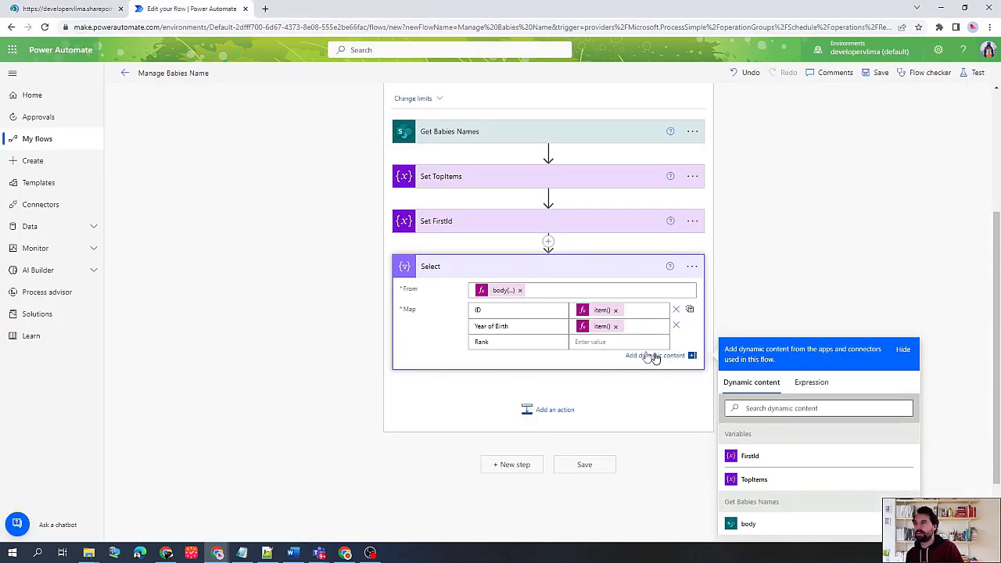
Step: Set the value of the Rank key in the Select map to the expression item()['Rank']
left_click(594, 343)
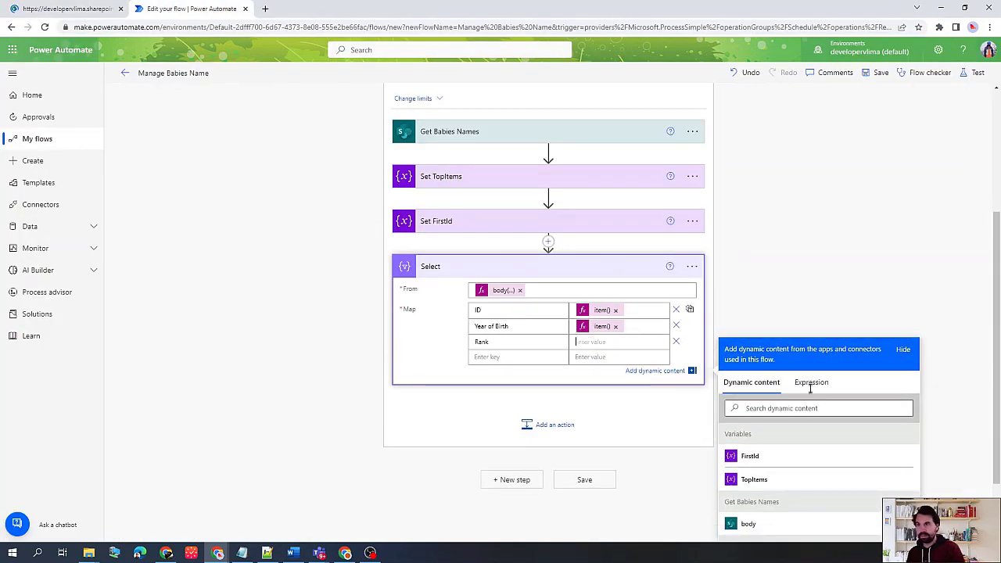
left_click(810, 383)
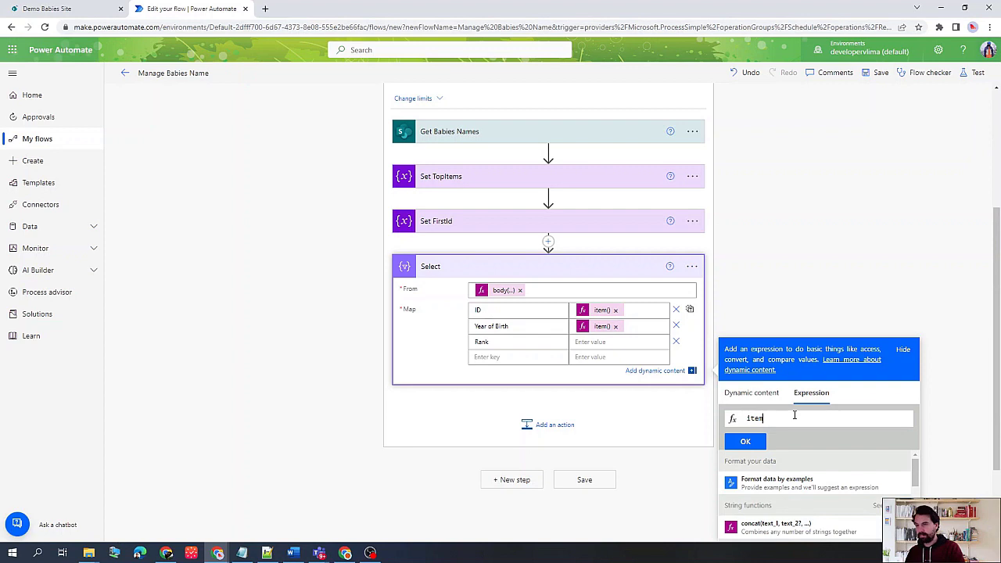
type("item()['Rank']")
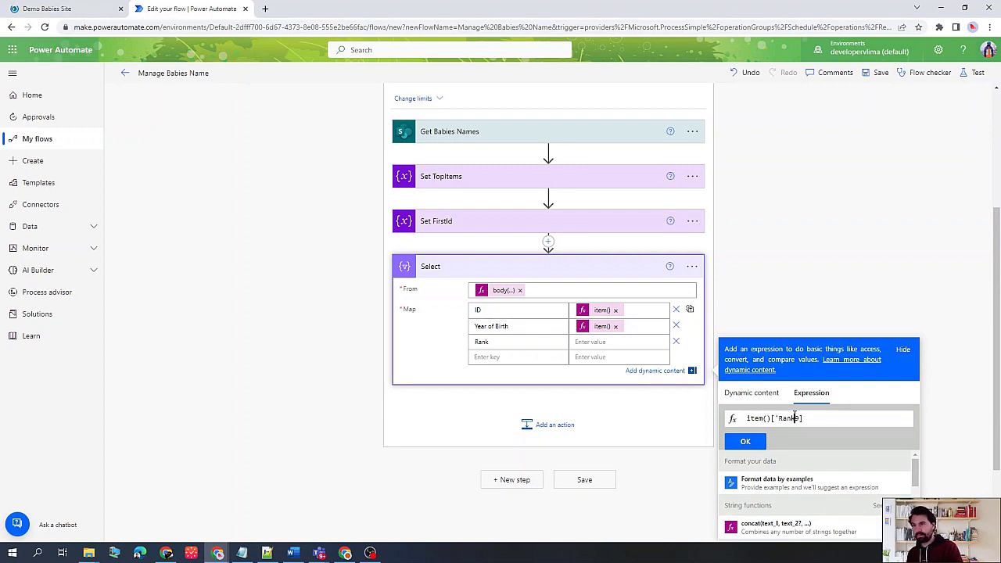
key("BackSpace")
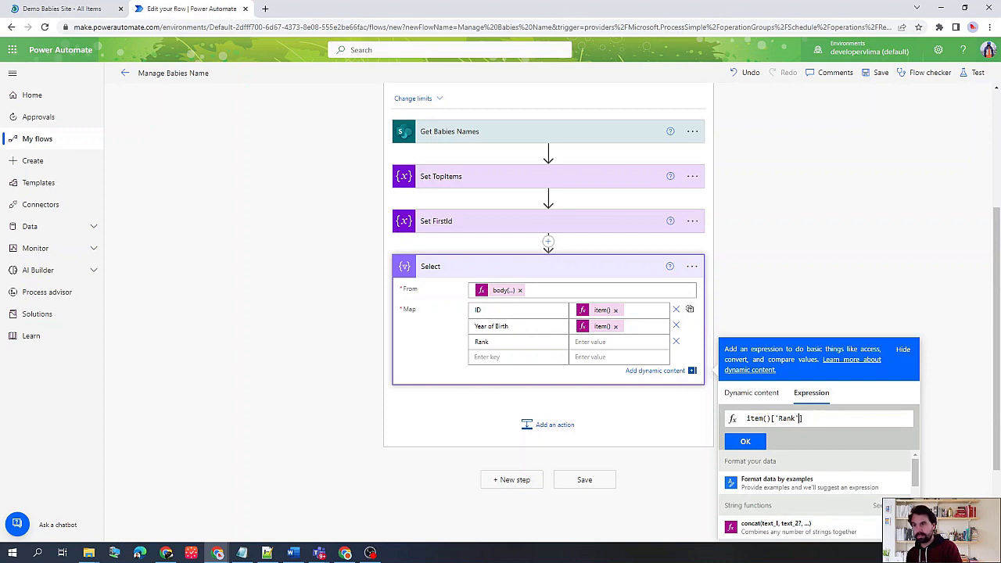
left_click(748, 444)
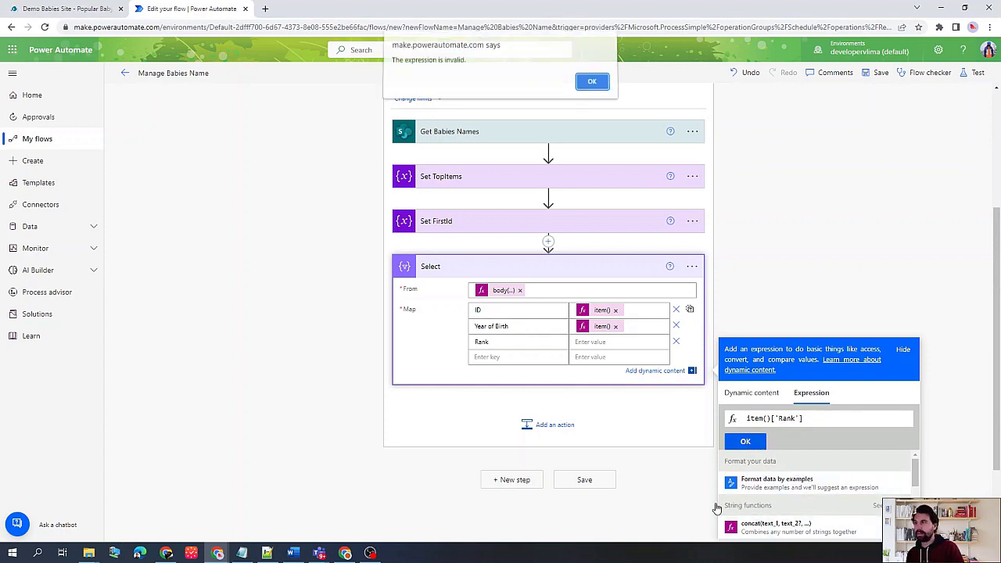
left_click(592, 86)
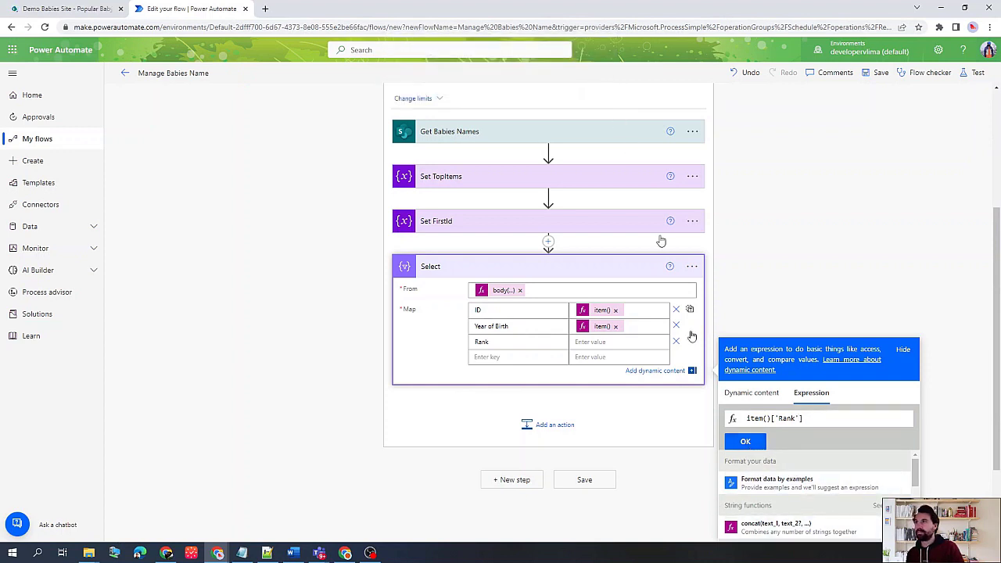
left_click(747, 443)
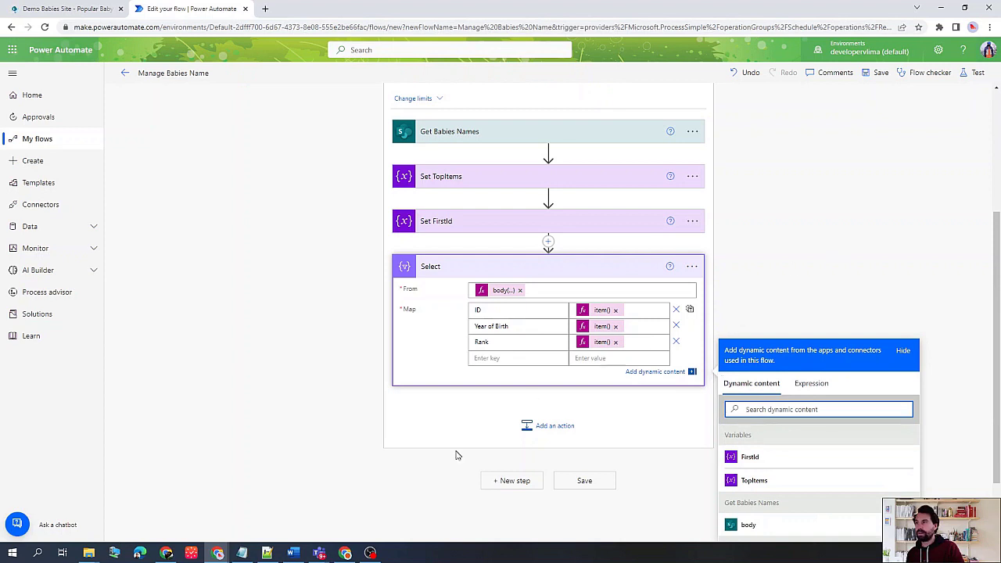
Step: Rename the Select action inside Do until End of List as Select Babies Names
left_click(690, 267)
key("Escape")
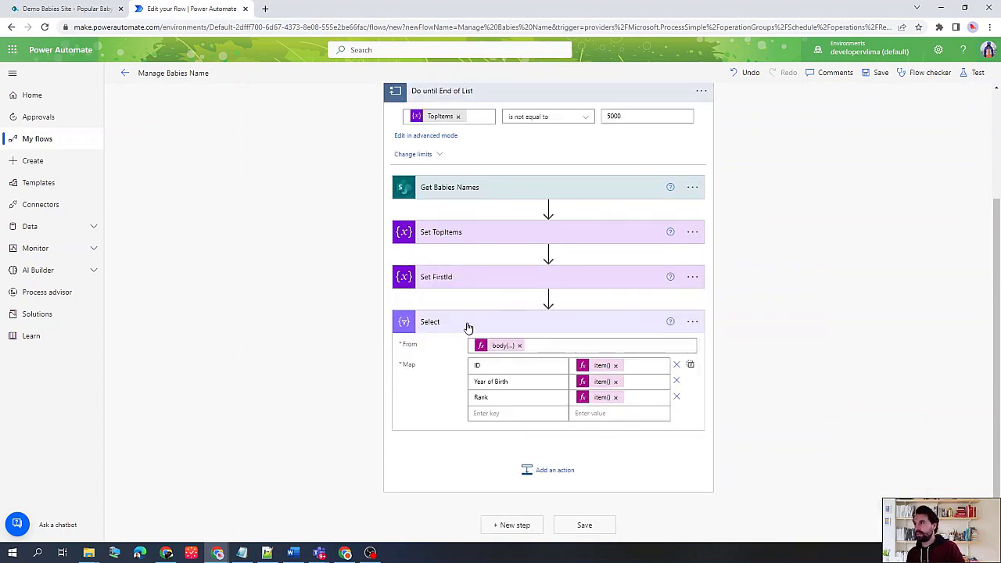
left_click(691, 322)
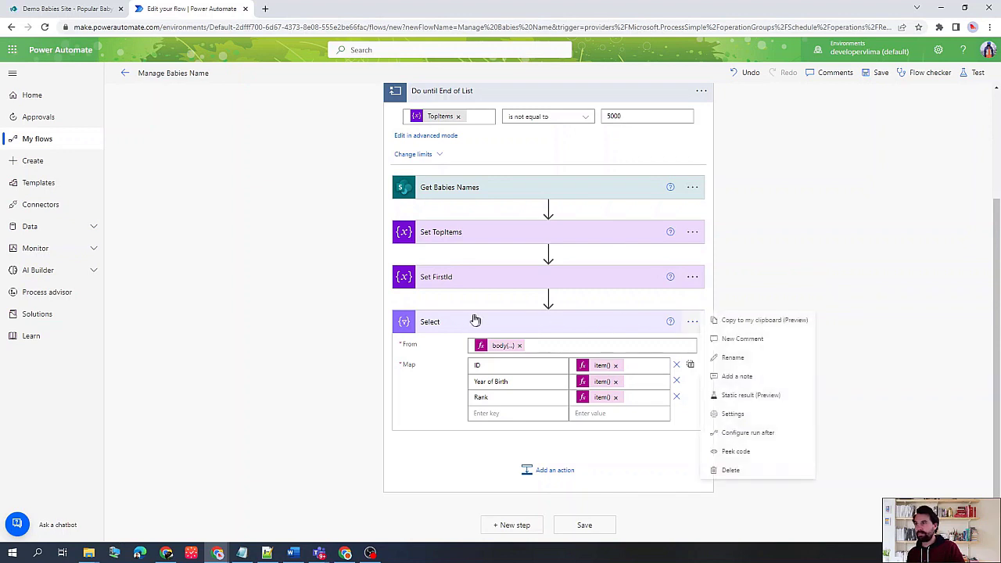
left_click(737, 358)
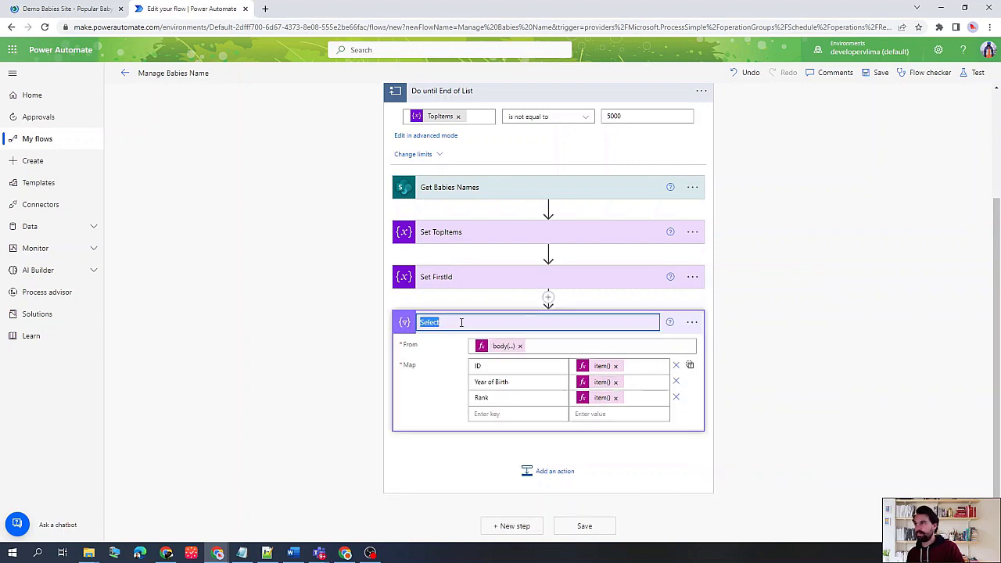
left_click(461, 322)
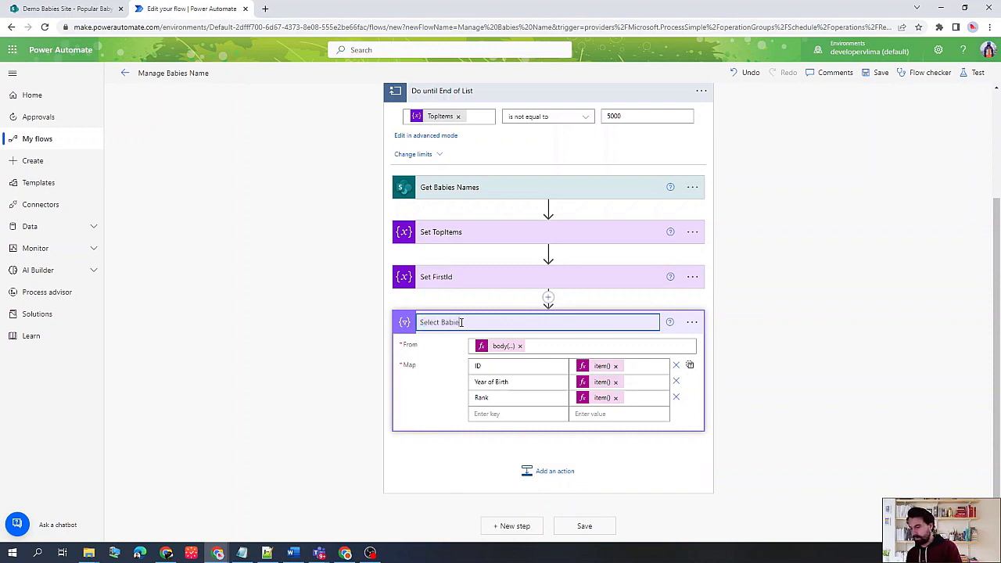
type("Babies Names")
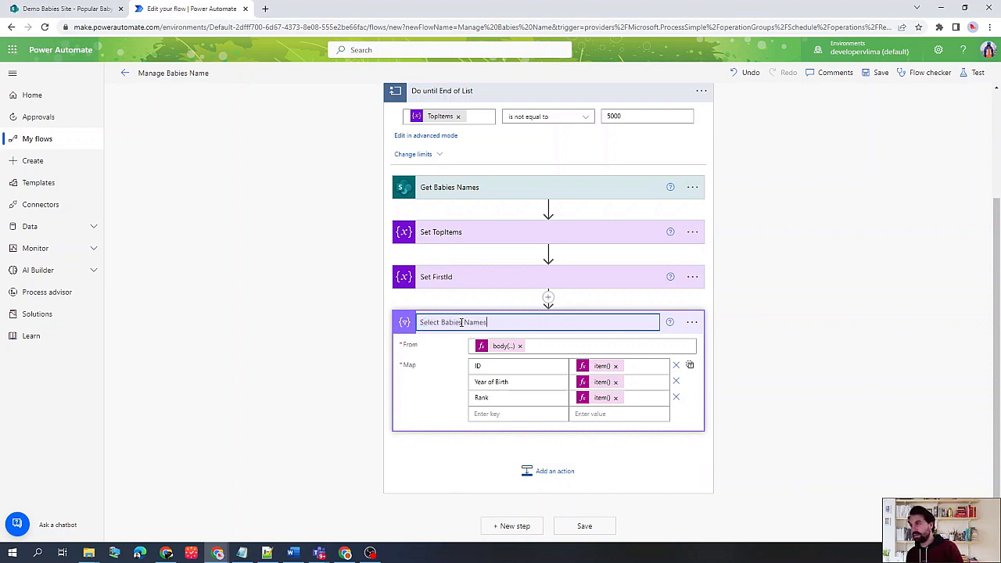
Step: Add a Data Operation Filter array action after Select Babies Names, with that action's Output as its From input
left_click(536, 471)
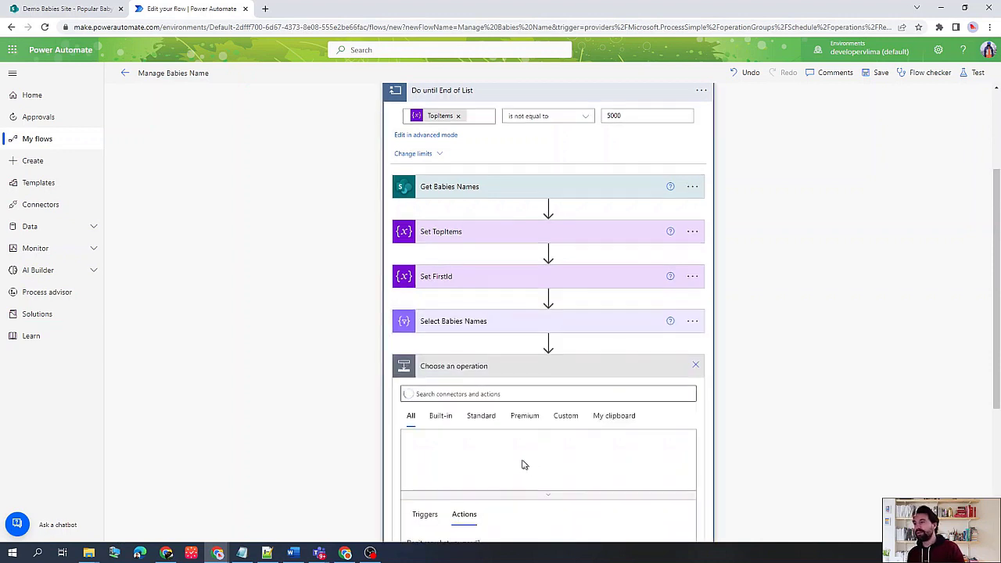
type("fil")
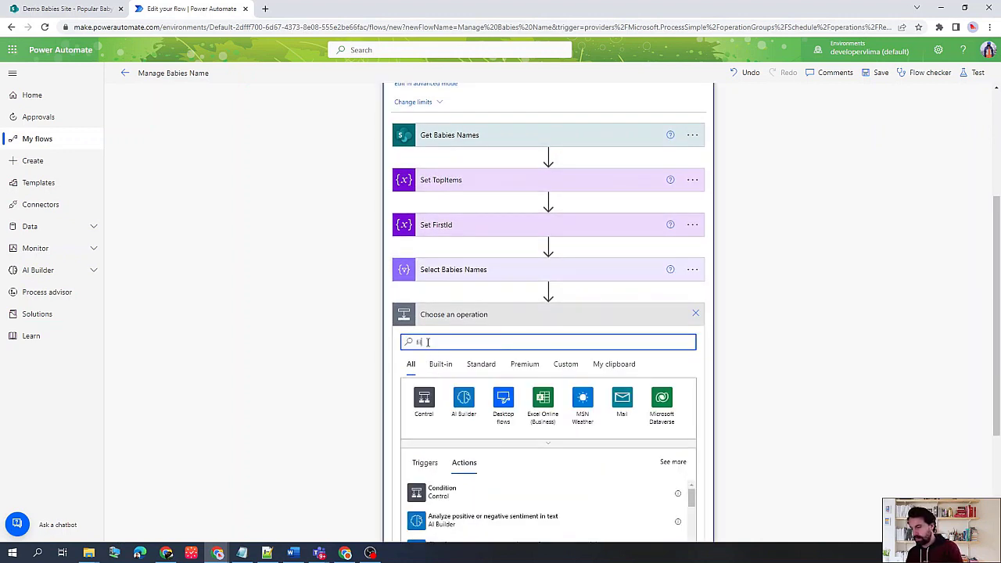
type("ter")
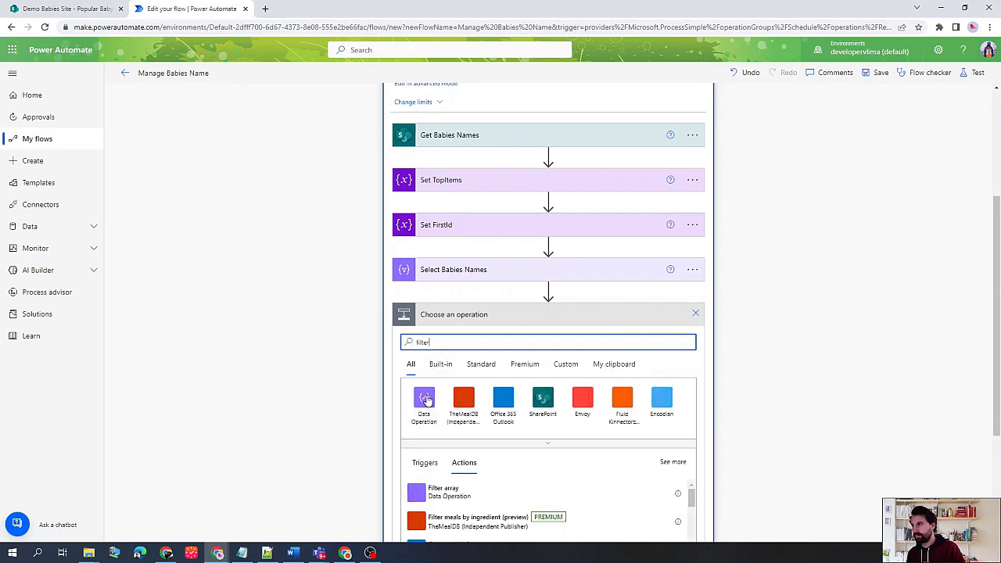
left_click(423, 399)
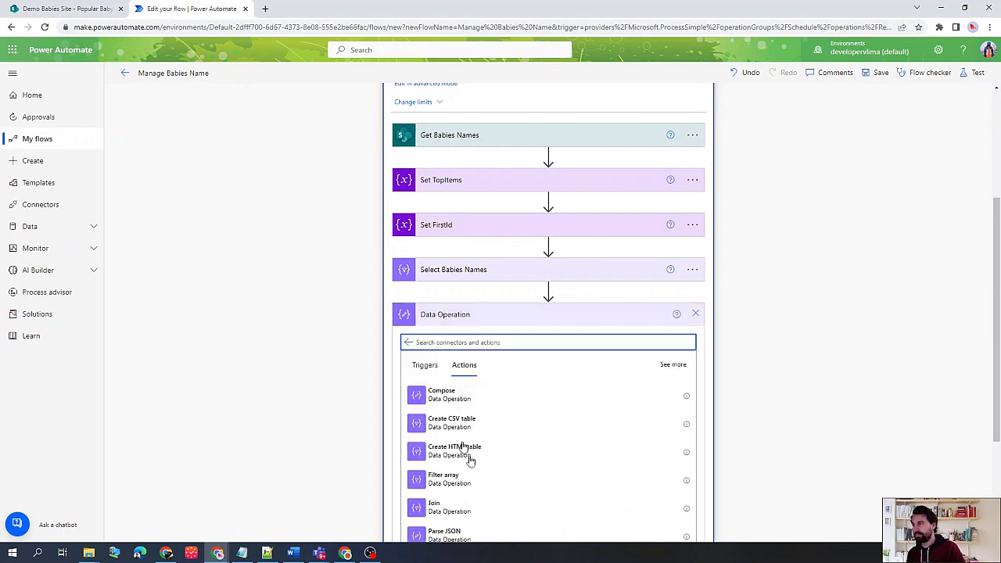
scroll(465, 455, "down", 2)
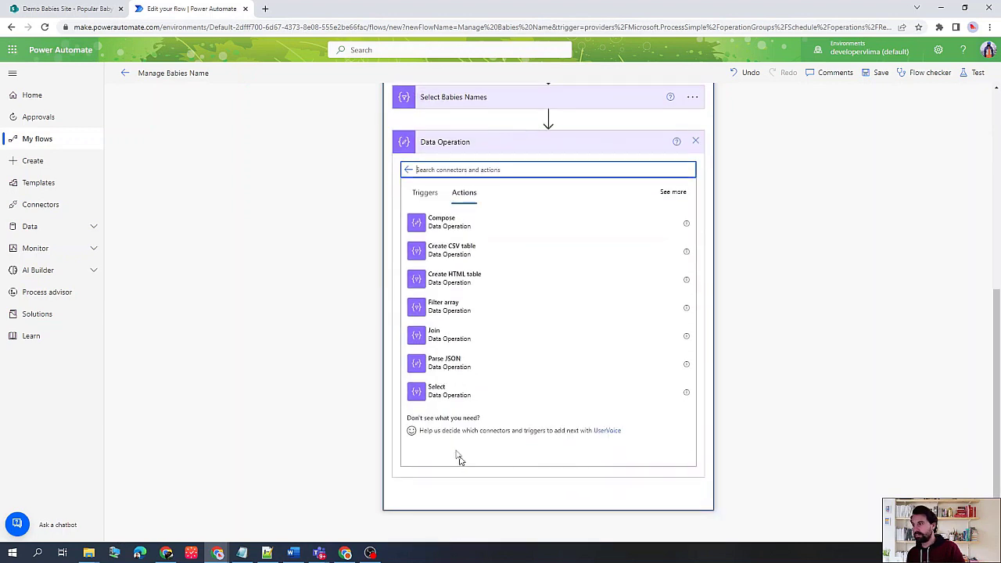
left_click(484, 311)
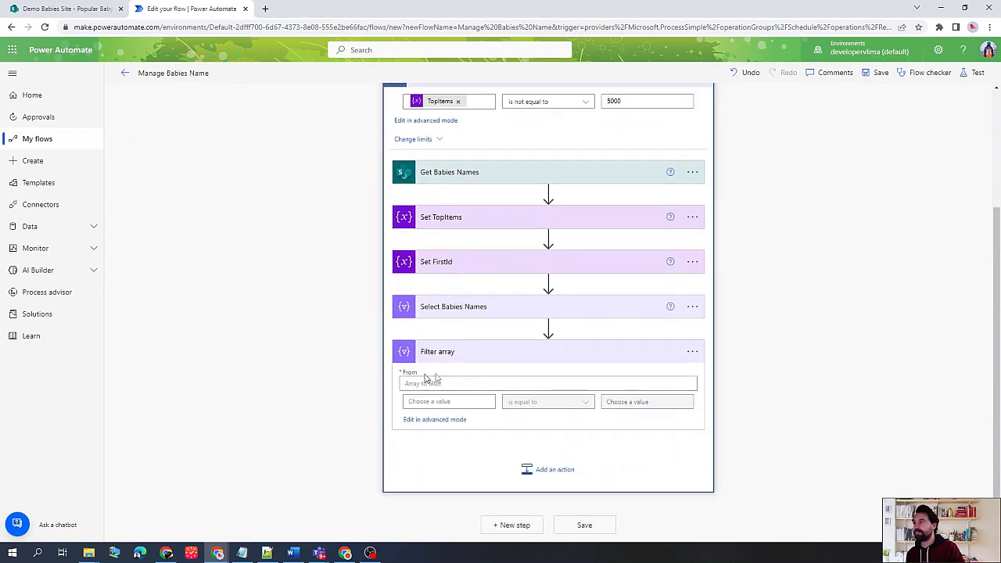
left_click(485, 383)
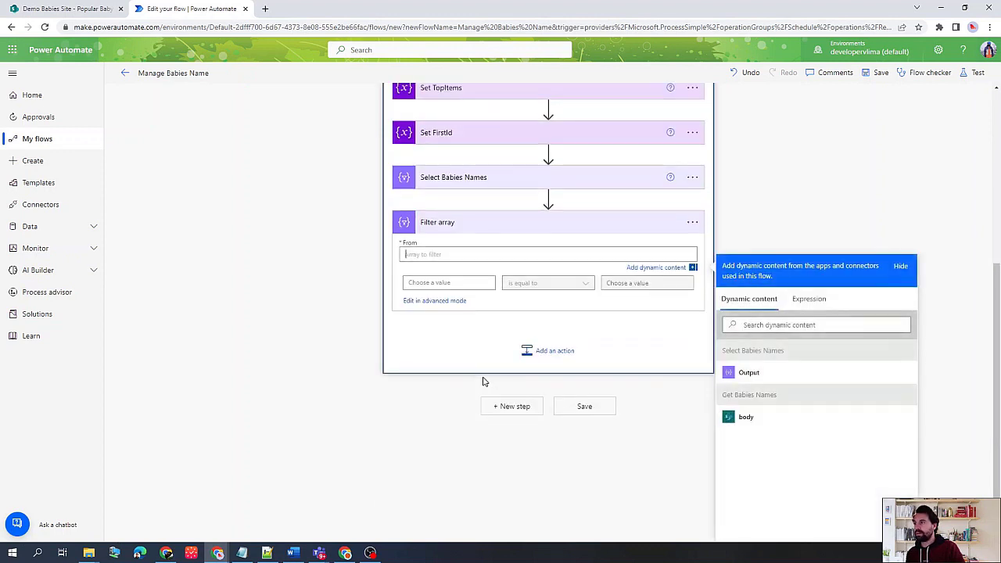
left_click(755, 374)
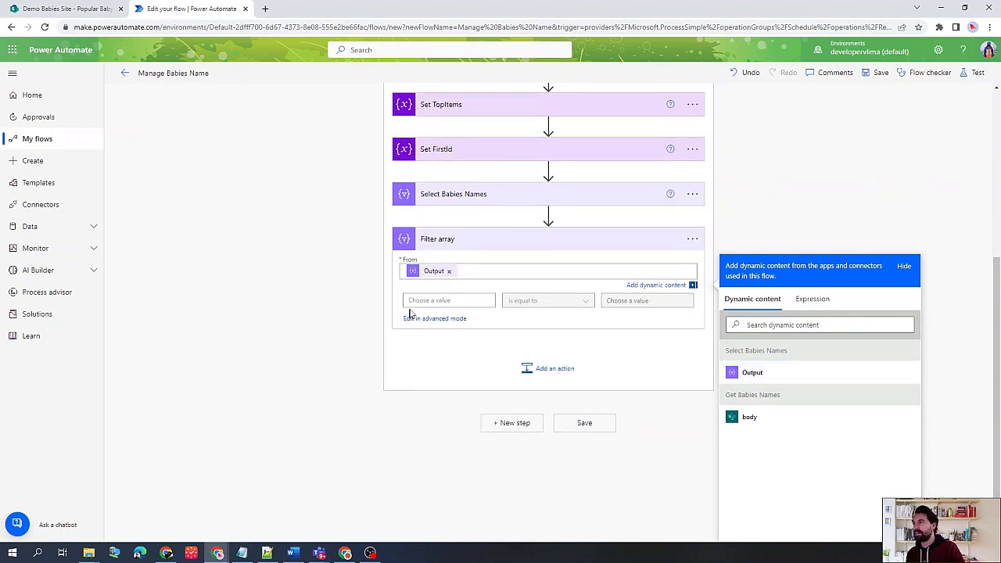
Step: Set the Filter array condition so that the expression item()['Year of Birth'] is equal to 2011
left_click(447, 306)
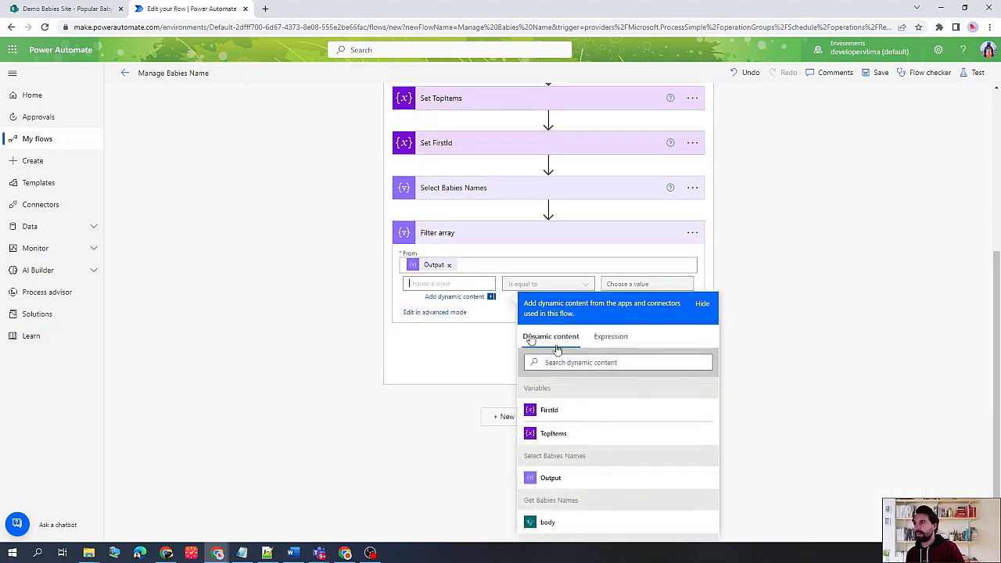
left_click(606, 344)
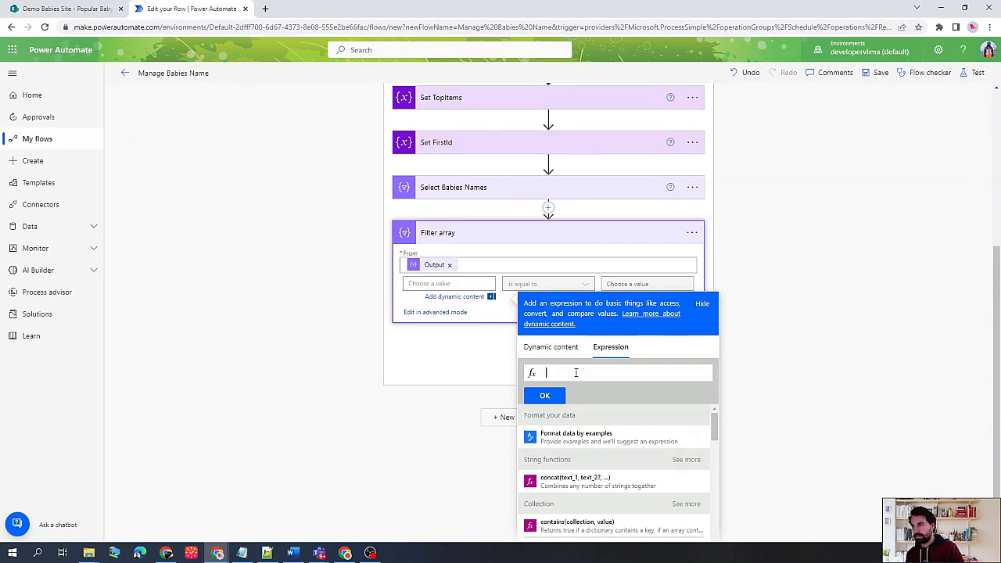
type("item()")
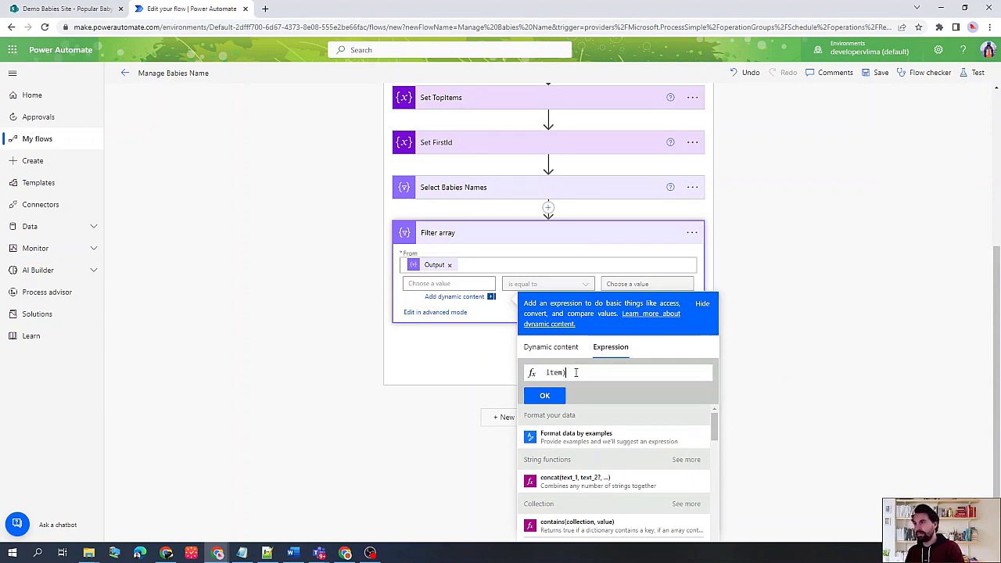
type("()")
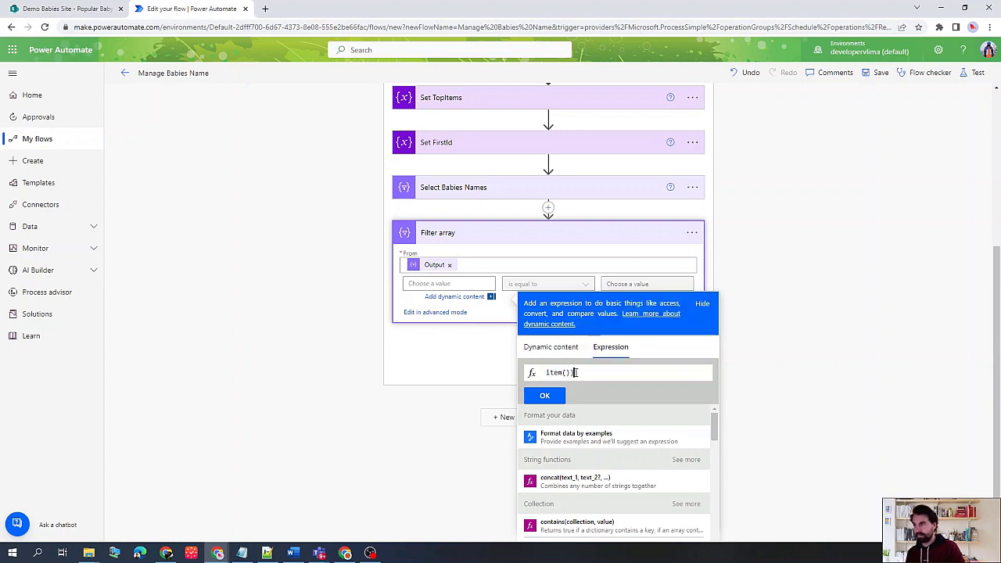
key("BackSpace")
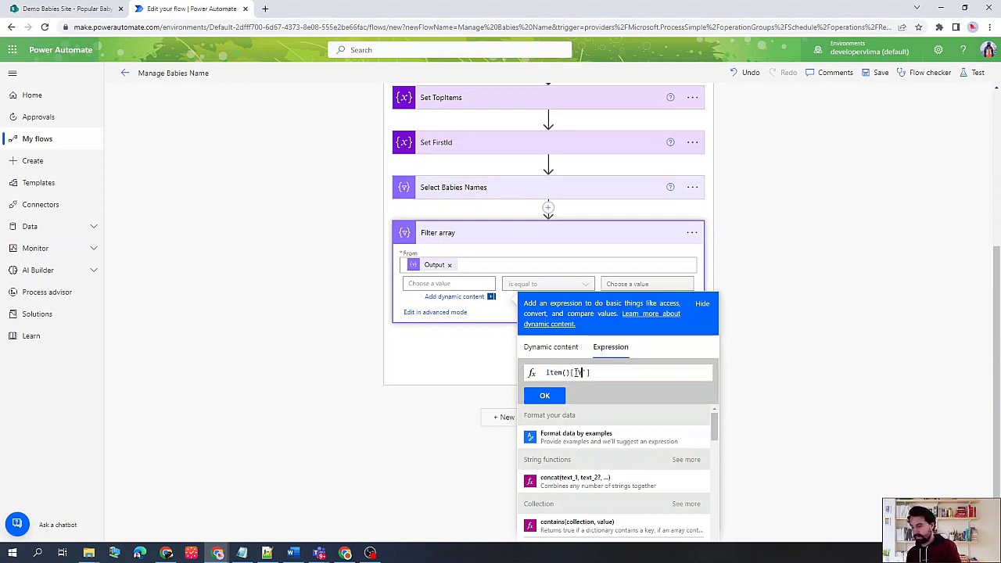
type("['Year of birth")
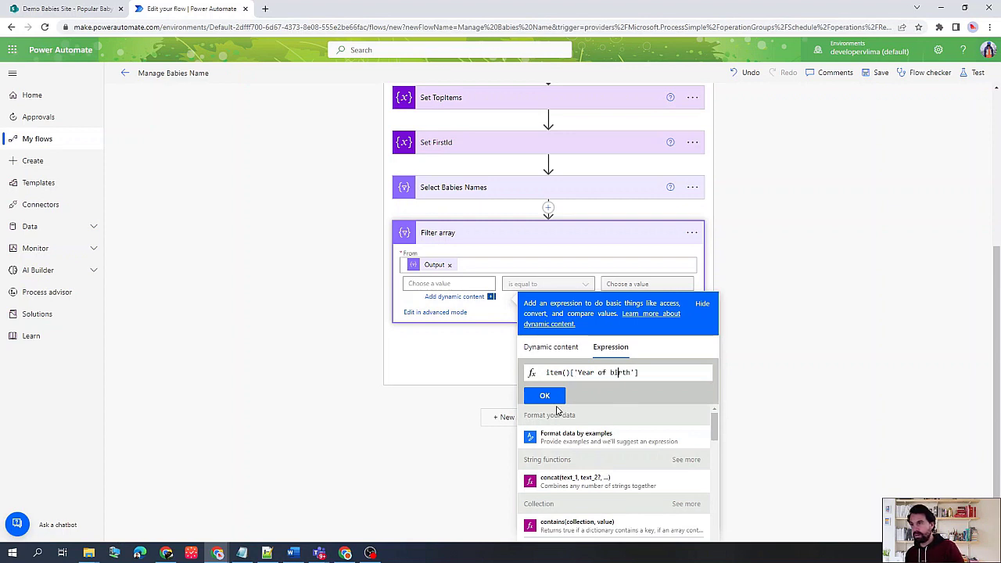
key("BackSpace")
type("B")
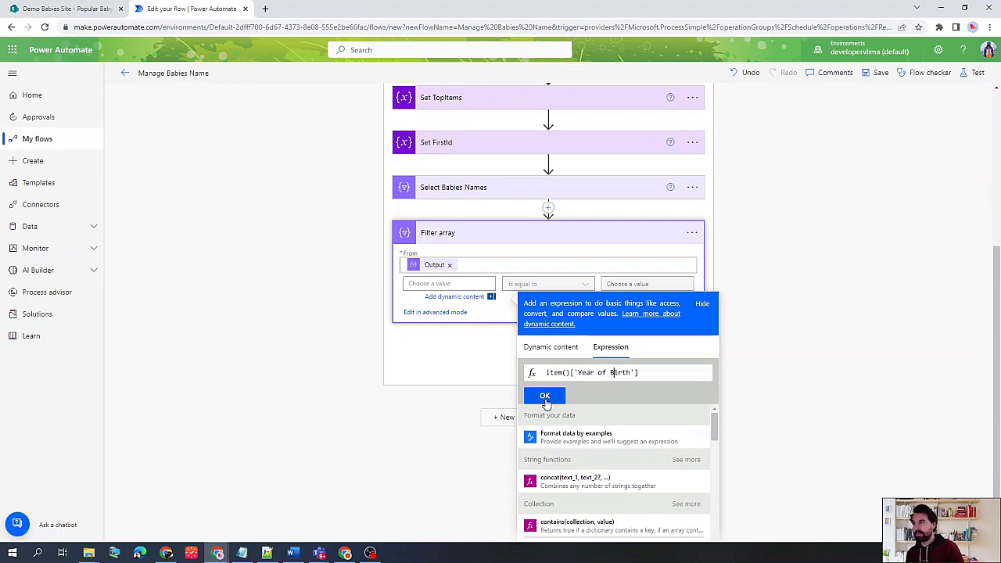
left_click(544, 395)
left_click(590, 85)
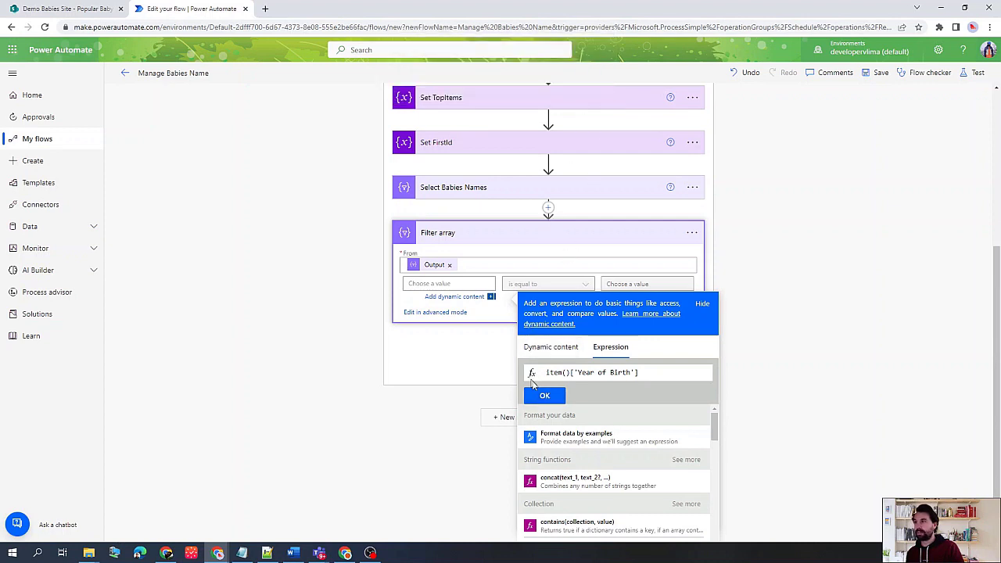
left_click(545, 395)
left_click(632, 284)
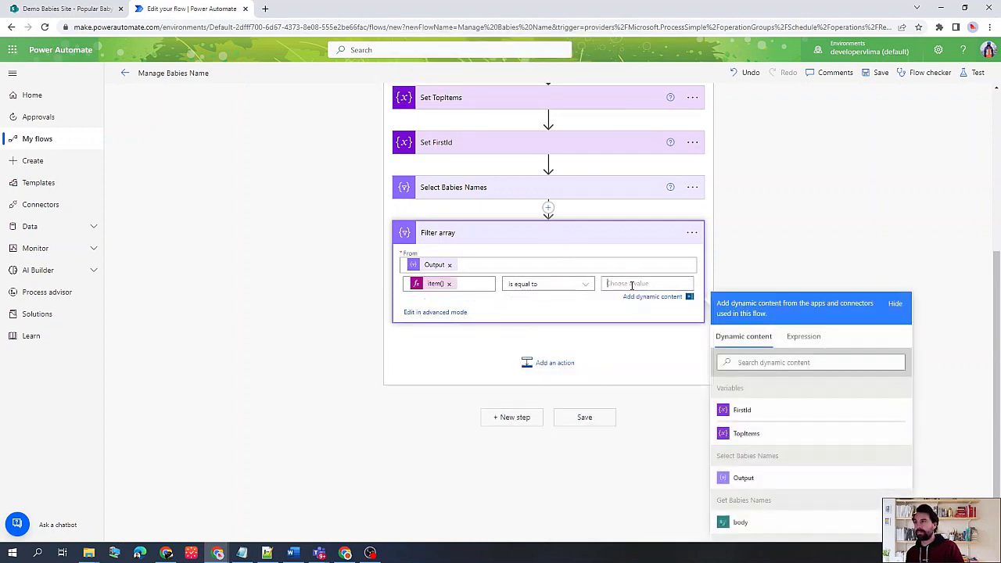
type("2011")
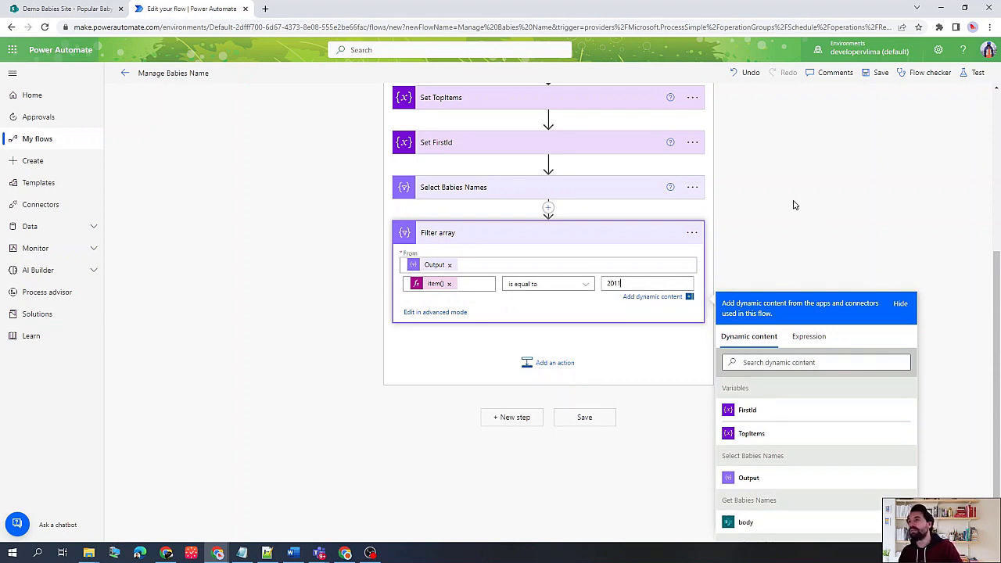
Step: Save the Manage Babies Name flow and run it as a manual test
left_click(884, 73)
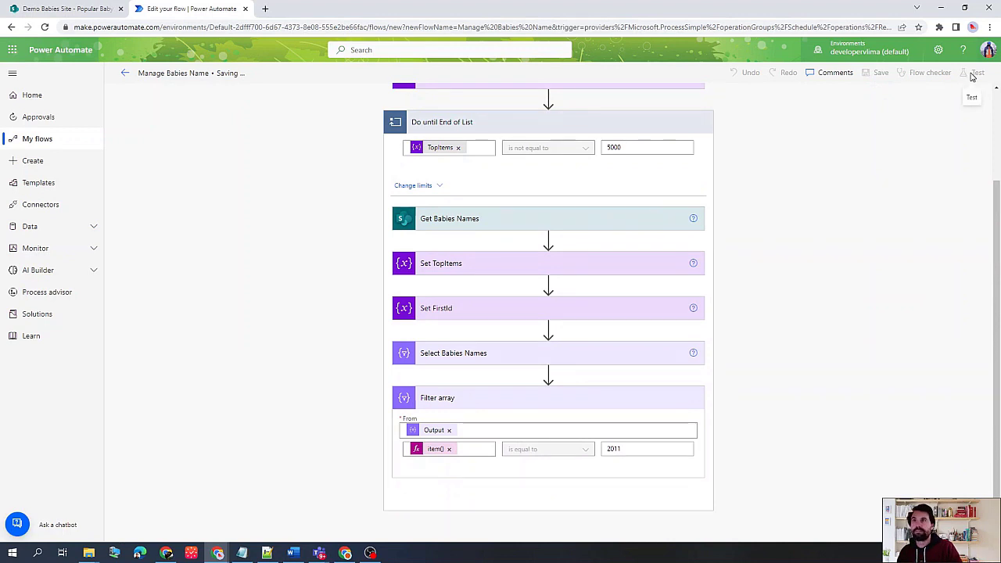
left_click(975, 72)
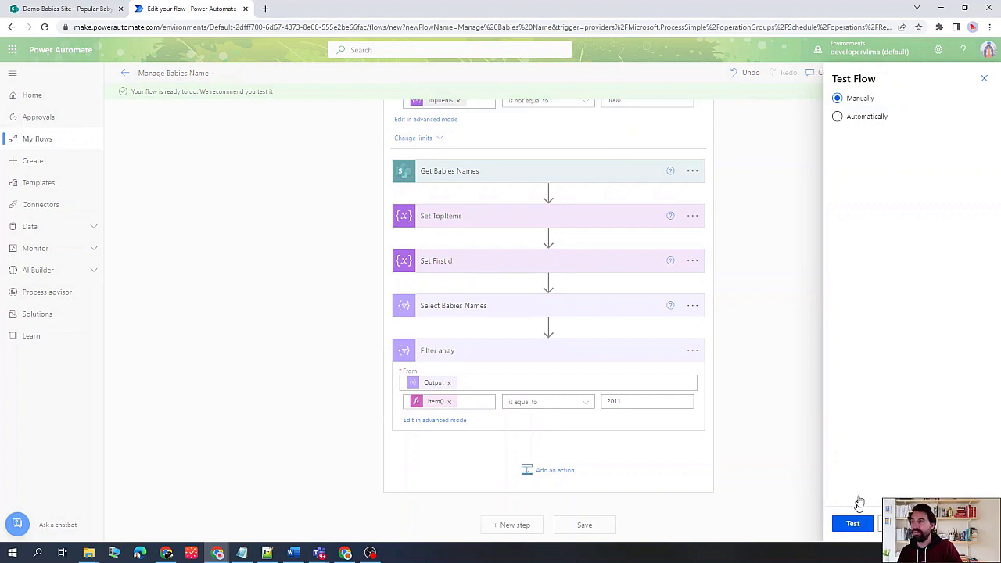
left_click(854, 523)
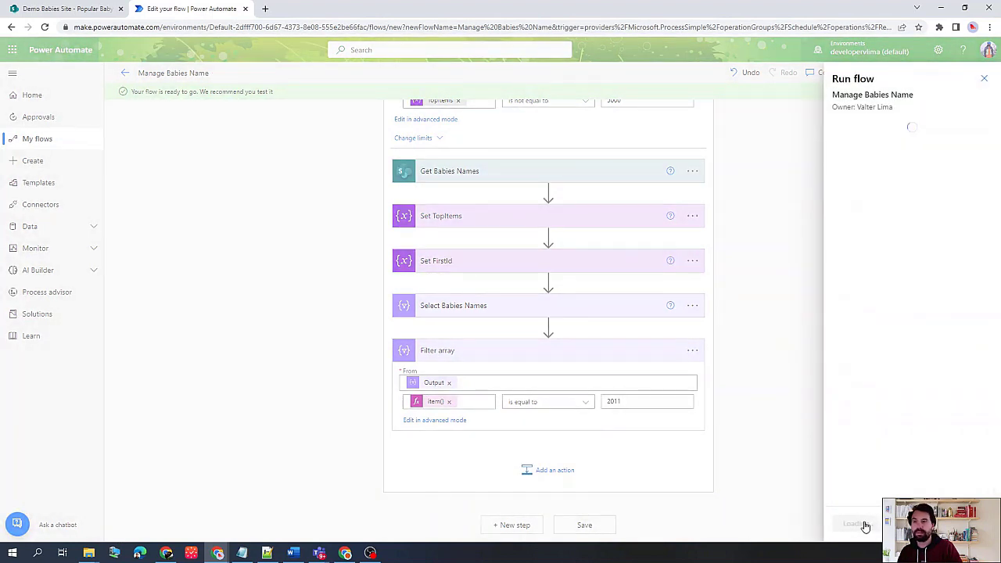
left_click(860, 523)
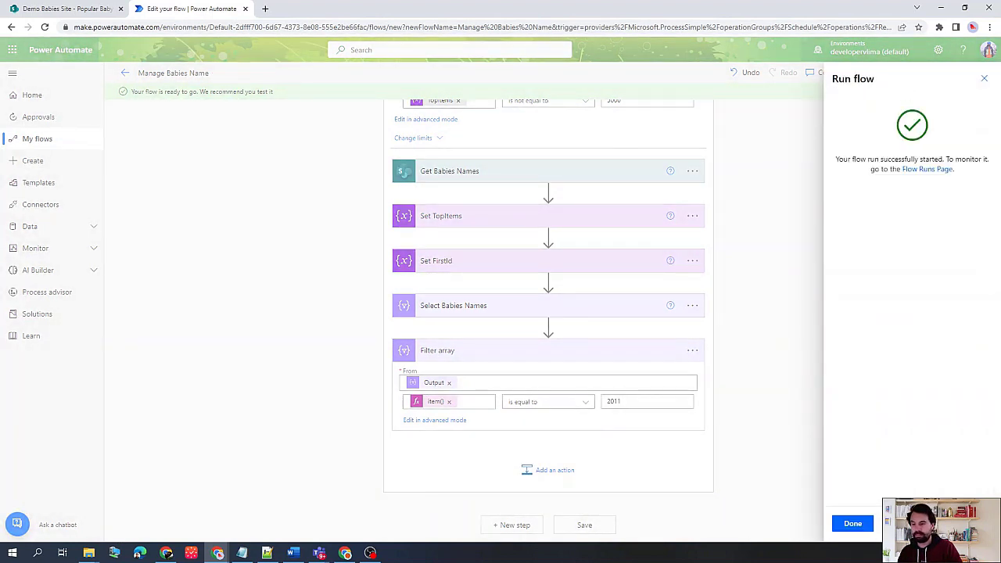
left_click(852, 524)
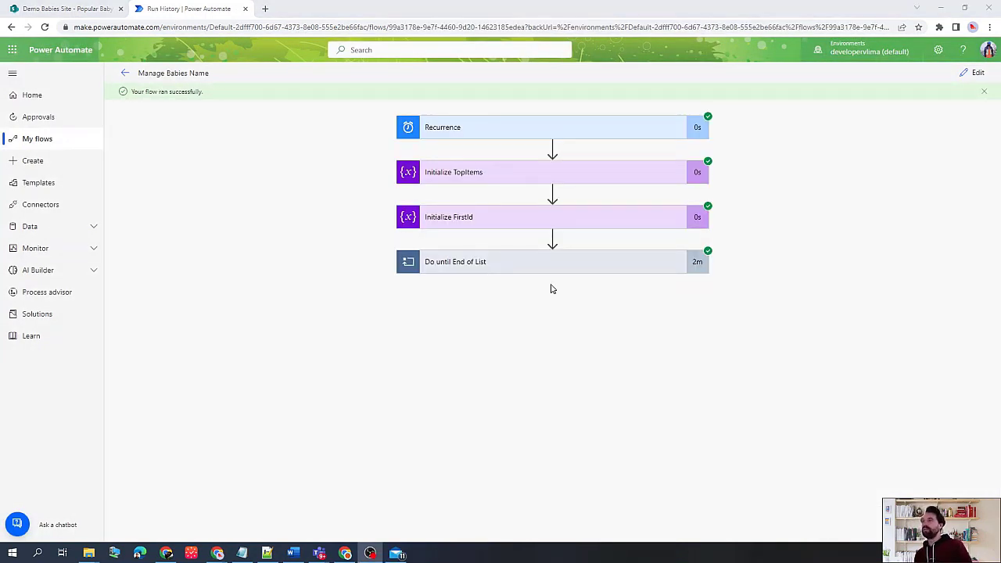
Step: Examine the inputs and outputs of Filter array in the first Do until End of List iteration of the run
left_click(590, 269)
scroll(505, 407, "down", 1)
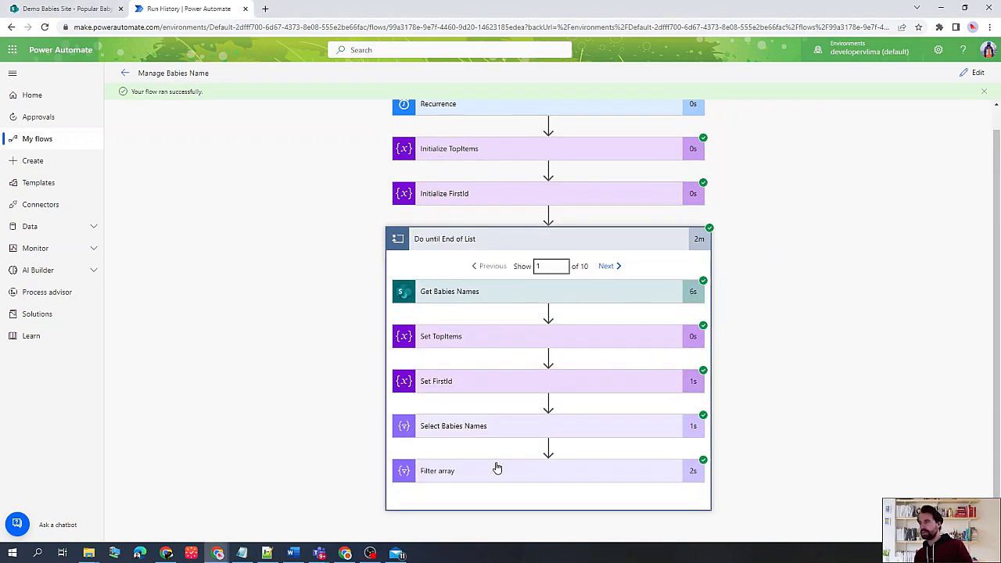
left_click(525, 467)
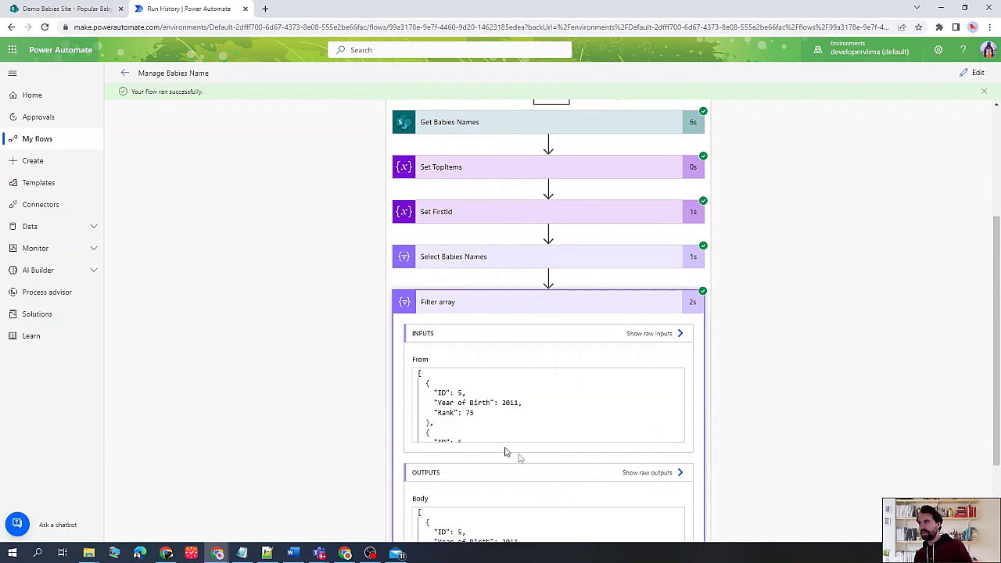
scroll(563, 426, "down", 1)
scroll(952, 372, "down", 2)
scroll(459, 401, "down", 1)
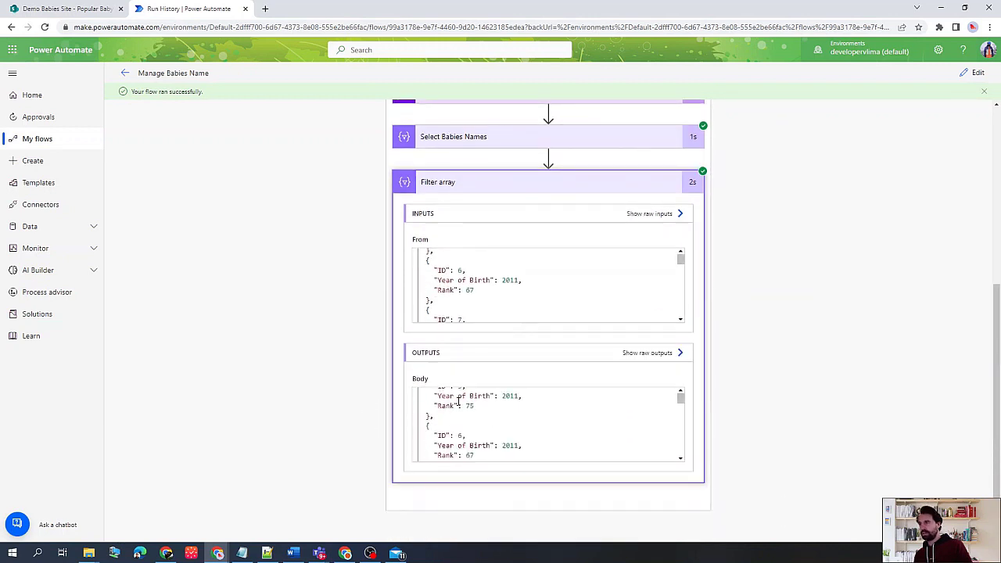
scroll(531, 423, "down", 3)
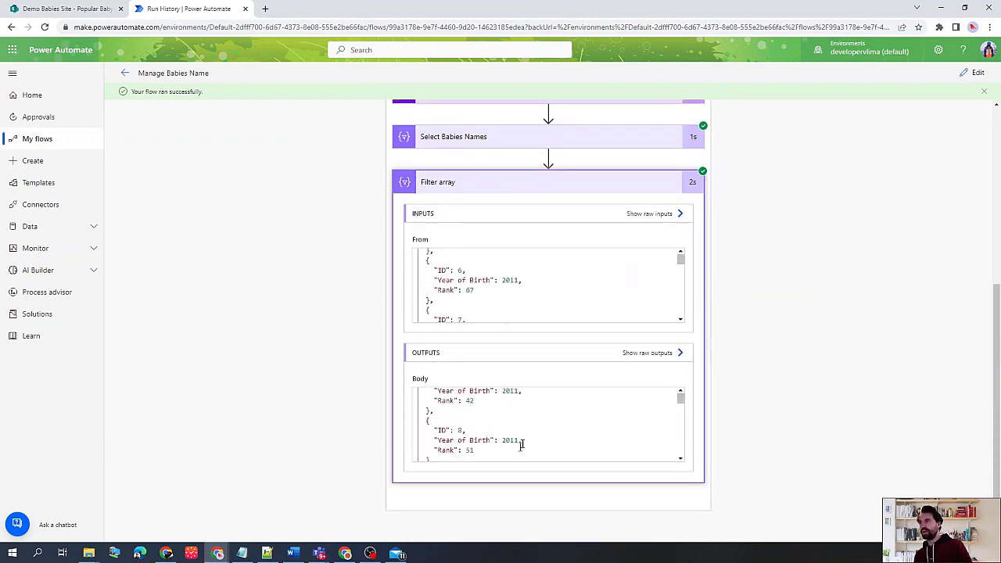
Step: Reopen the flow for editing and remove the item() expression from the Filter array condition
left_click(971, 74)
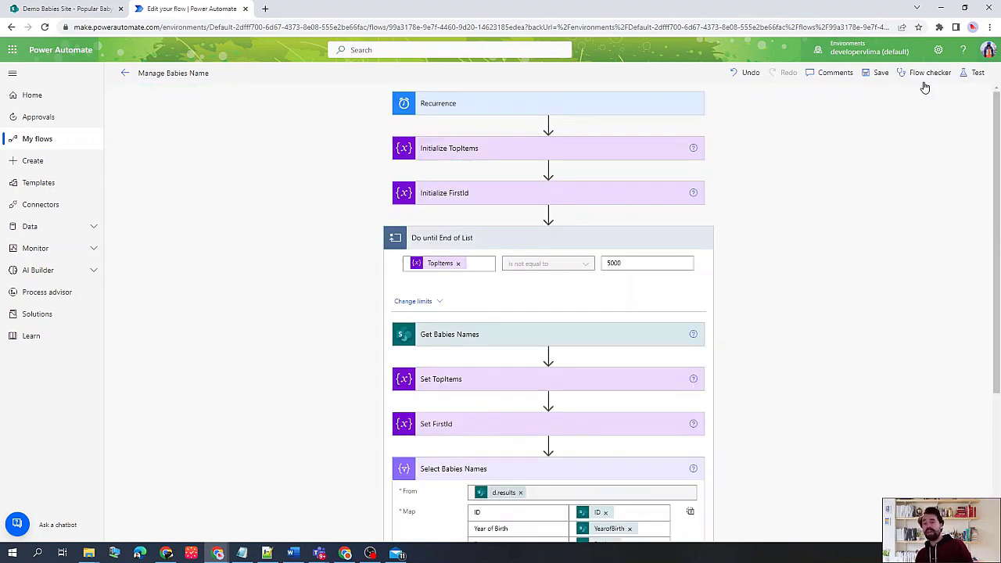
scroll(799, 224, "down", 4)
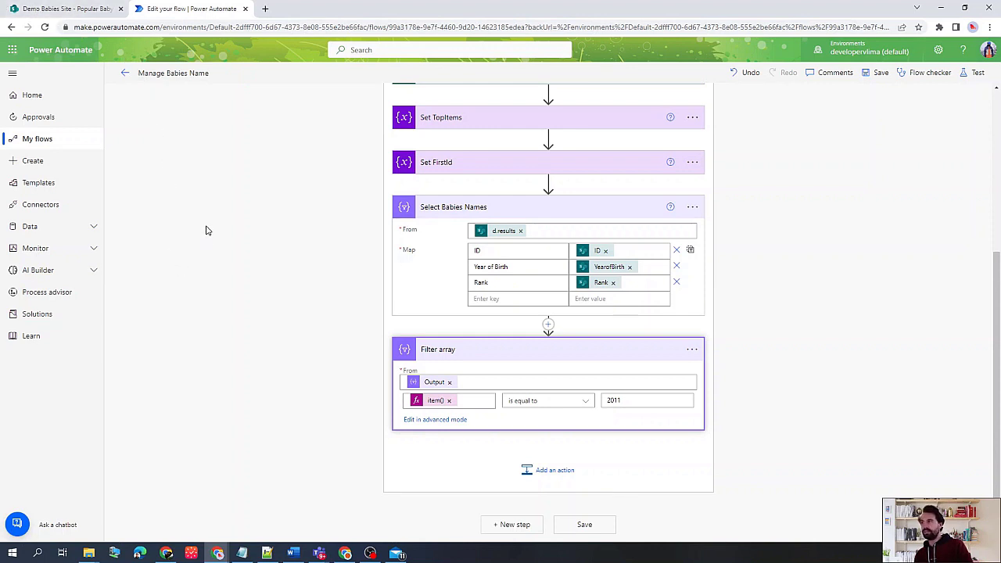
left_click(449, 401)
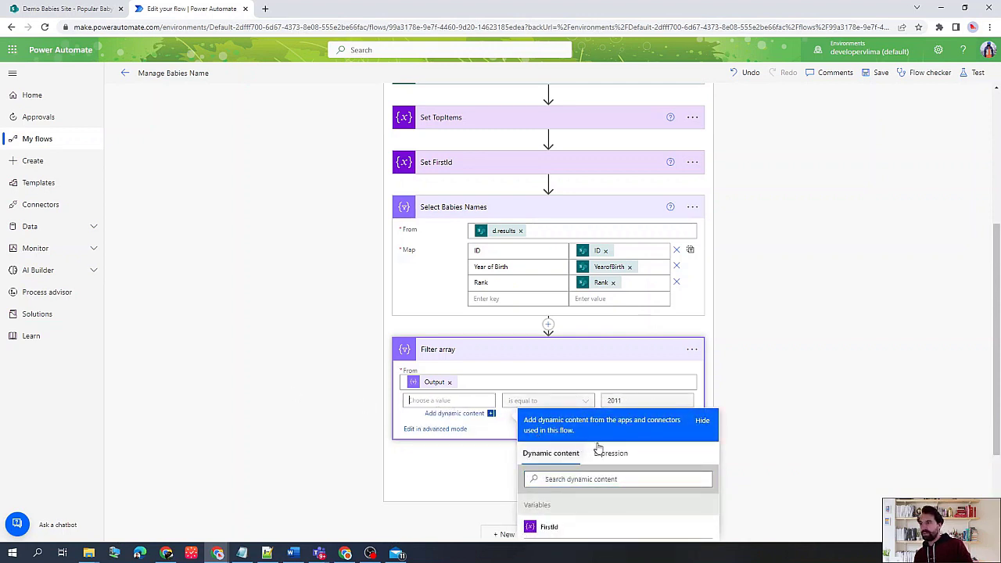
Step: Write the expression equals(item()['Year of Birth'],2011) for the empty value of the Filter array condition
scroll(597, 449, "down", 2)
left_click(606, 352)
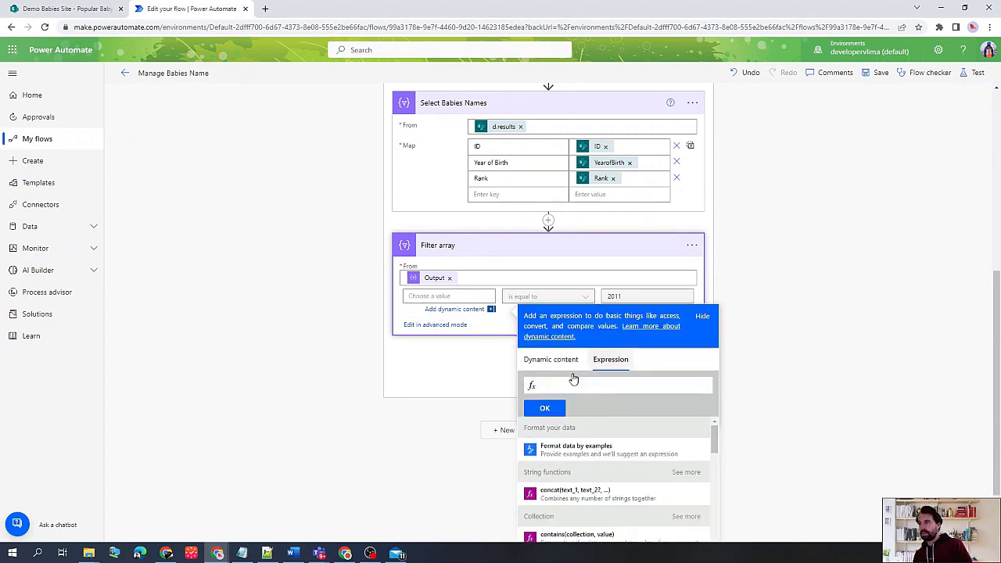
type("equal")
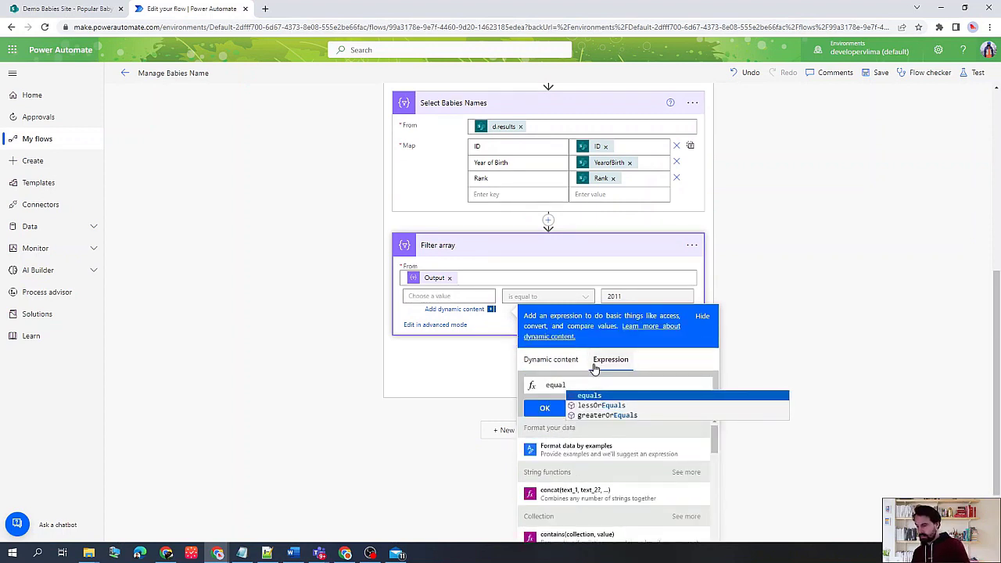
key("Return")
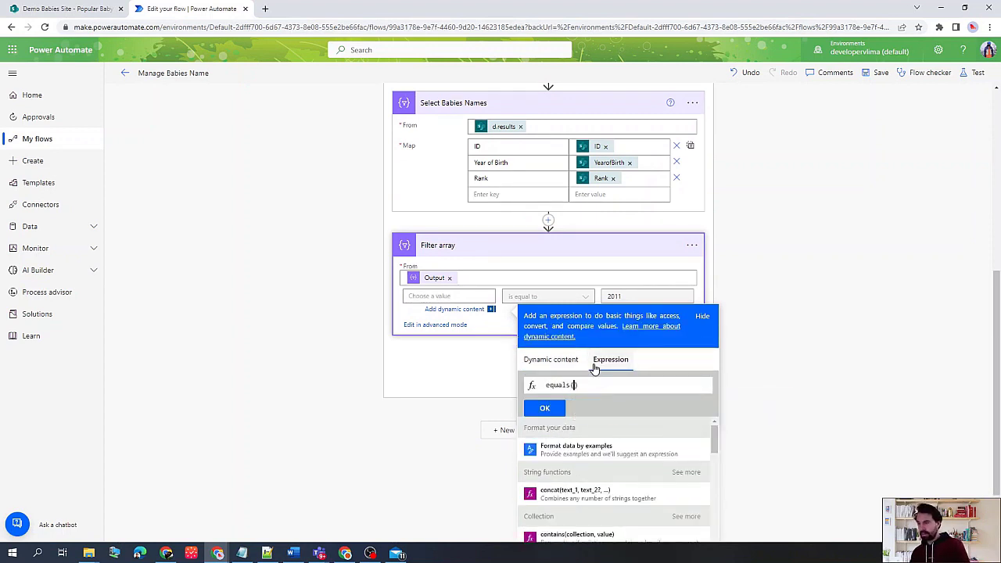
type("item")
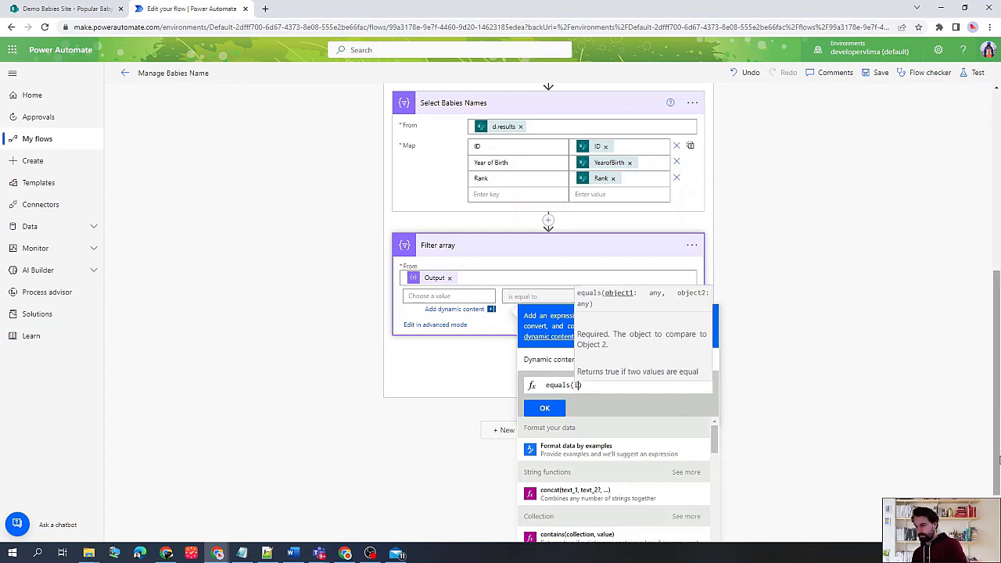
key("Return")
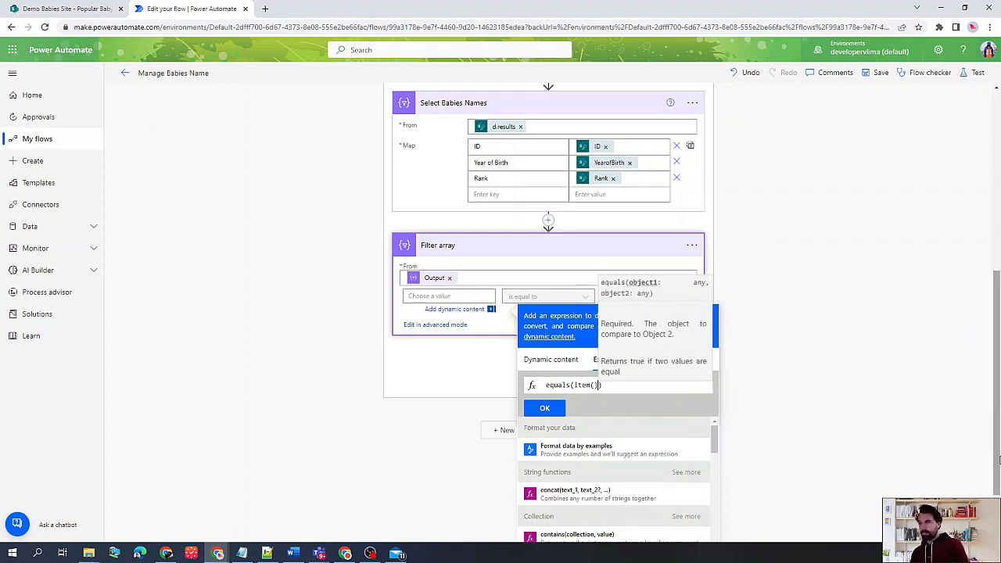
type("['Y")
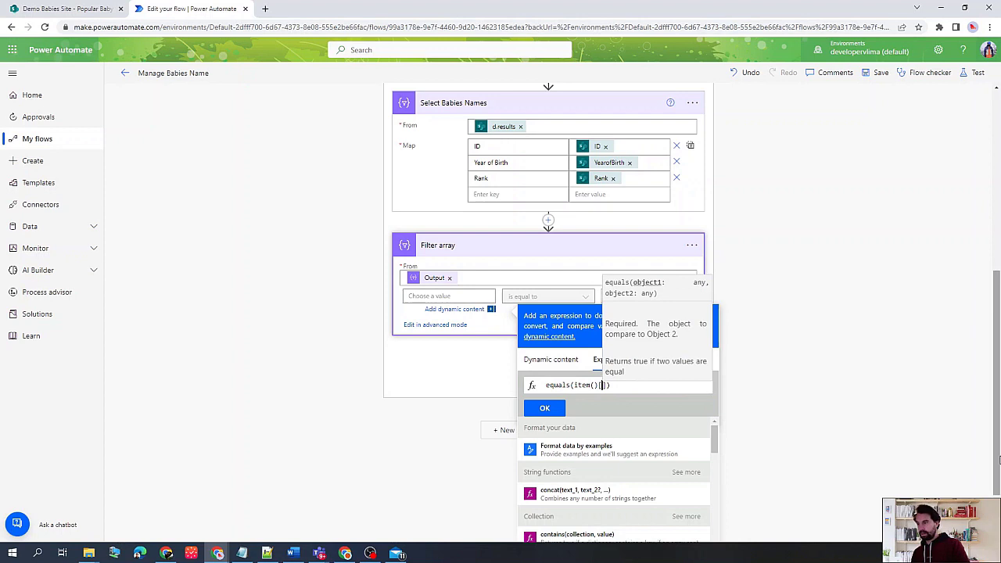
type("ear of")
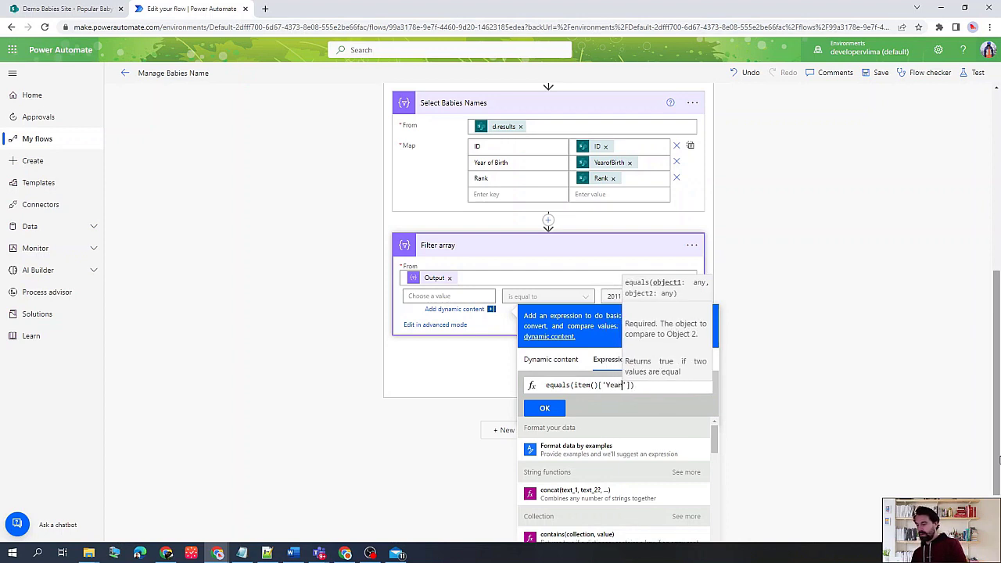
type(" B")
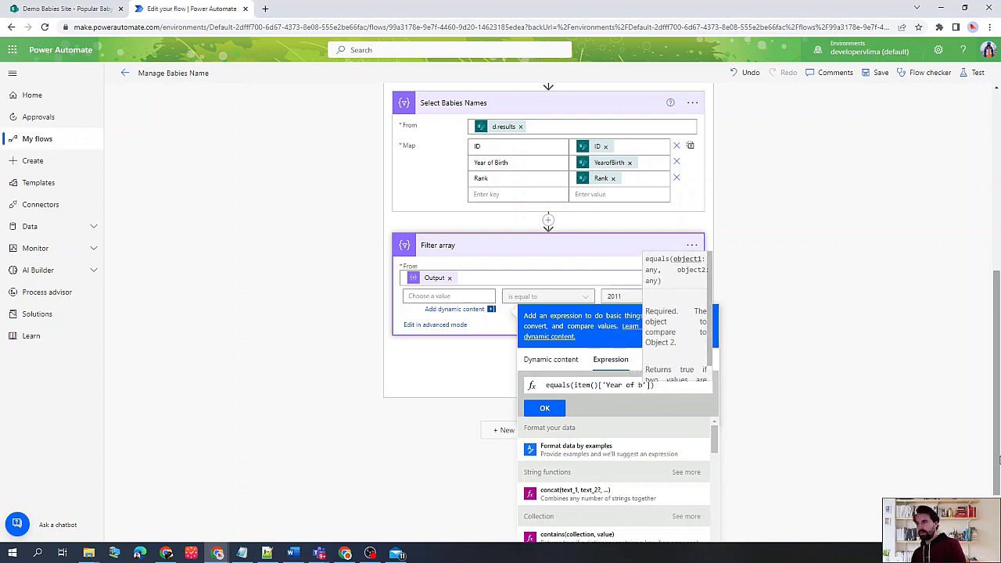
type("irth']")
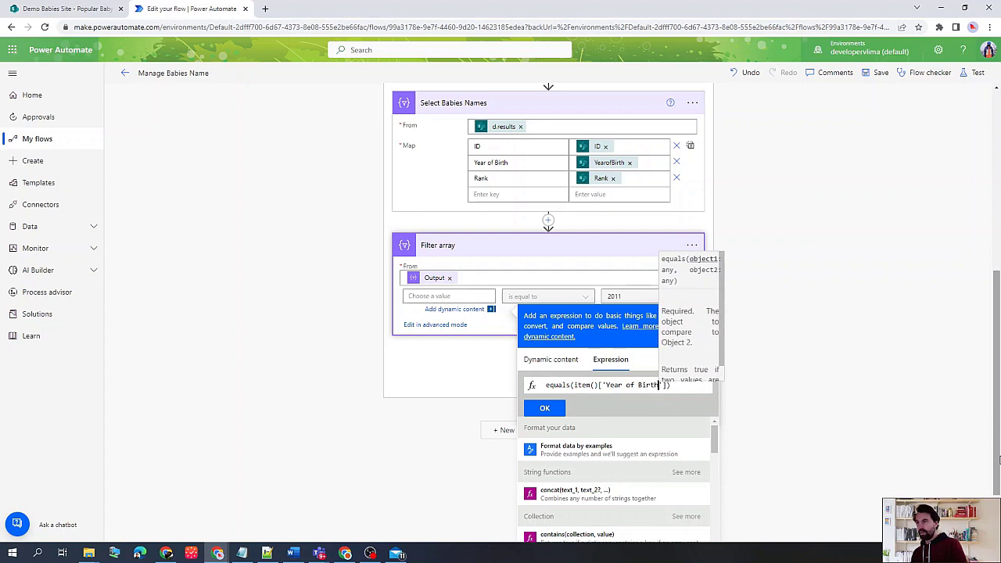
type(",2")
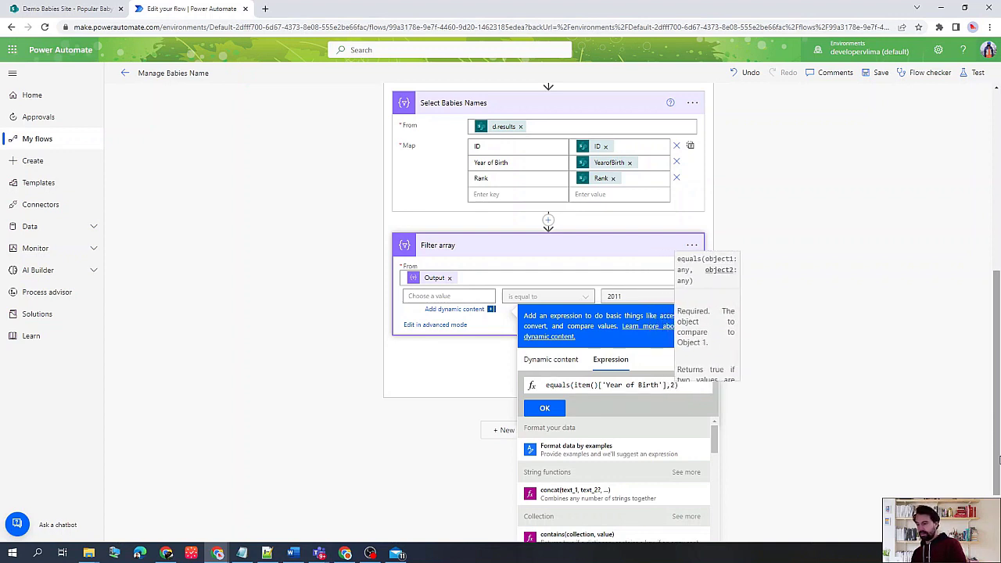
type("011")
Step: Wrap the expression in and() and add equals(item()['Rank'],1) as its second condition
key("Home")
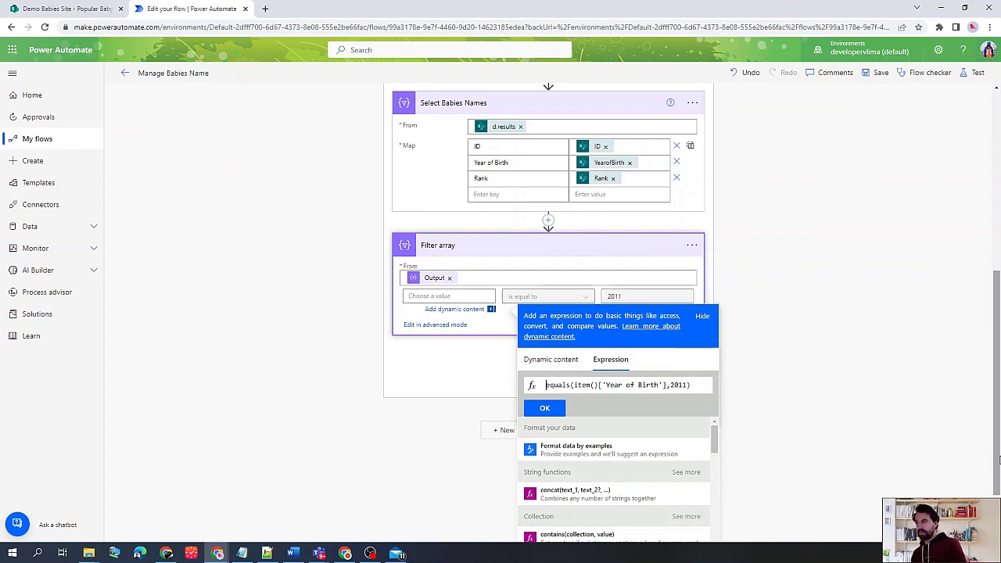
type("and")
type("(")
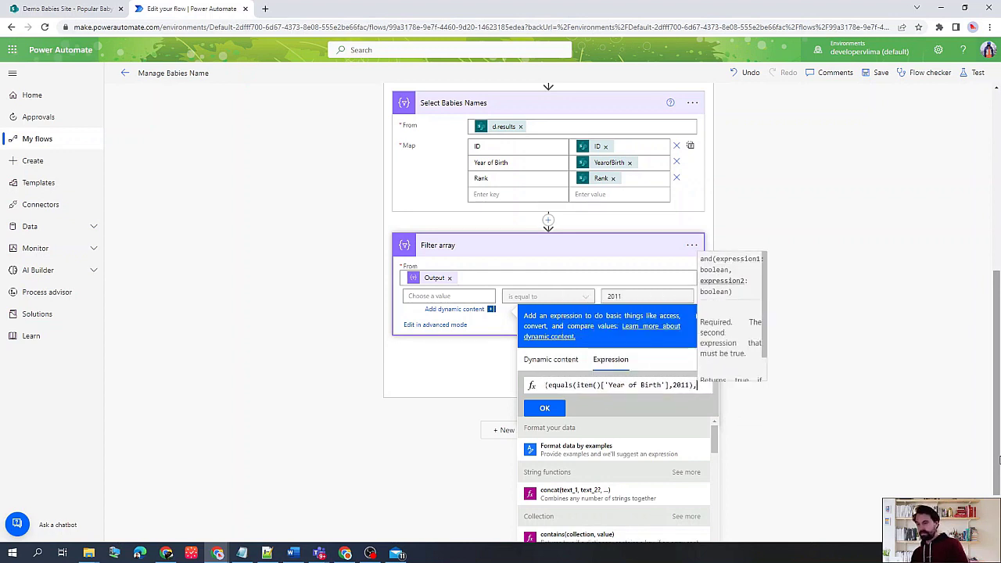
type(",equals(")
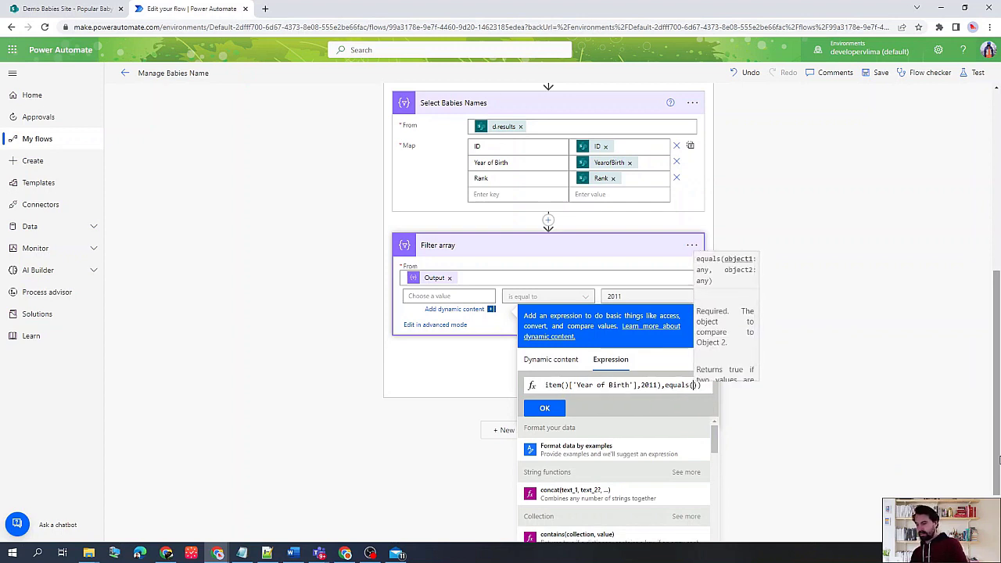
type("item()")
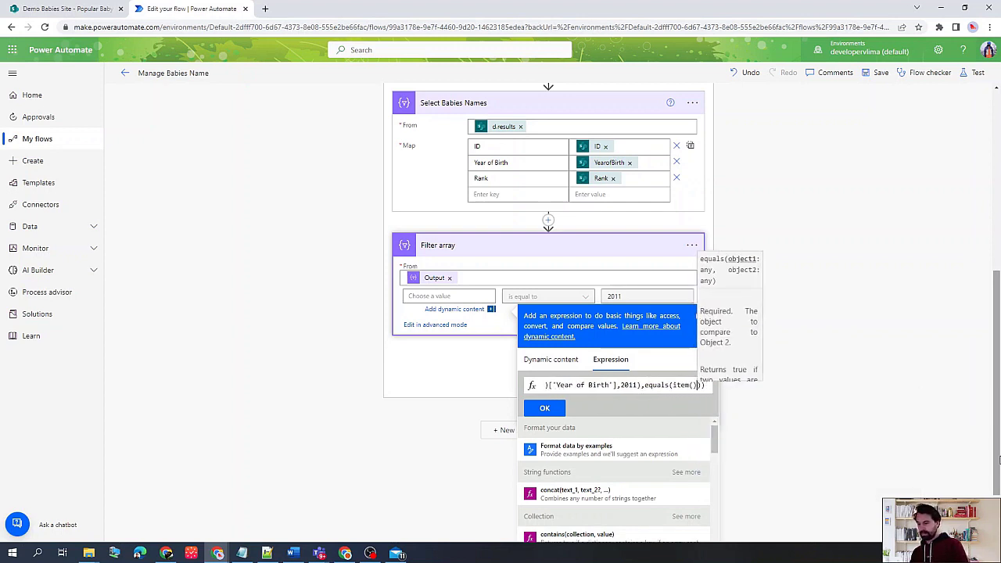
type("[")
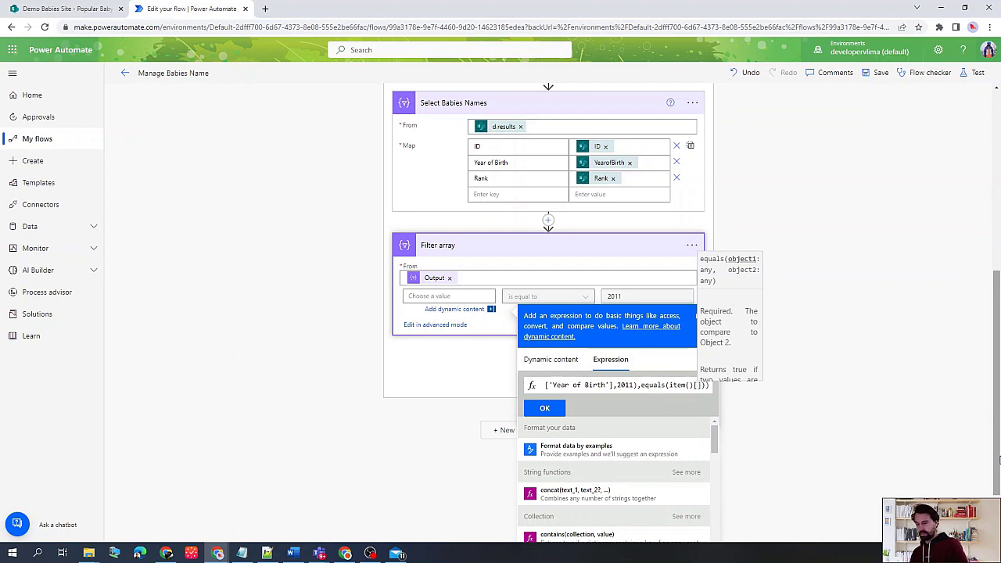
type("'Rank'")
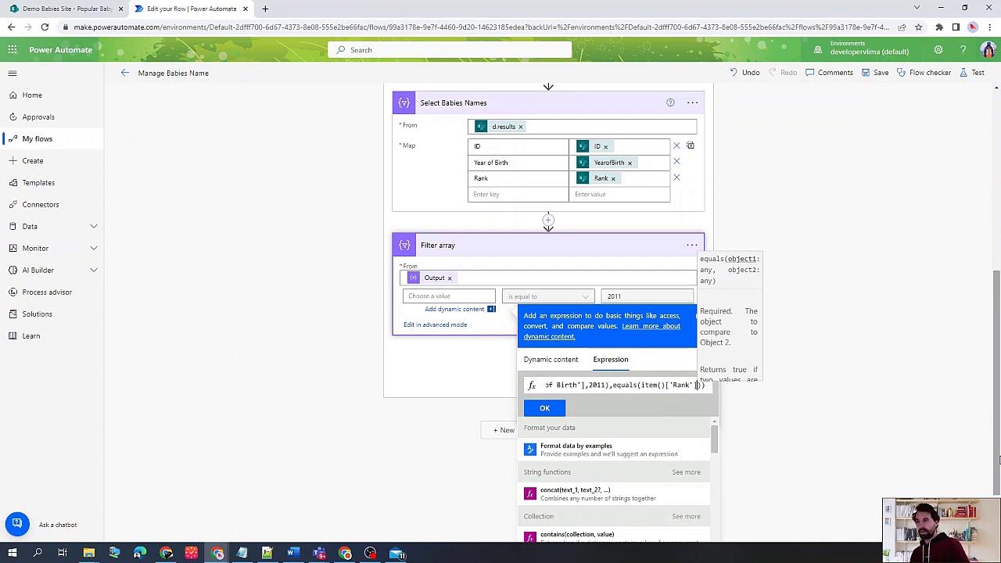
type("],1")
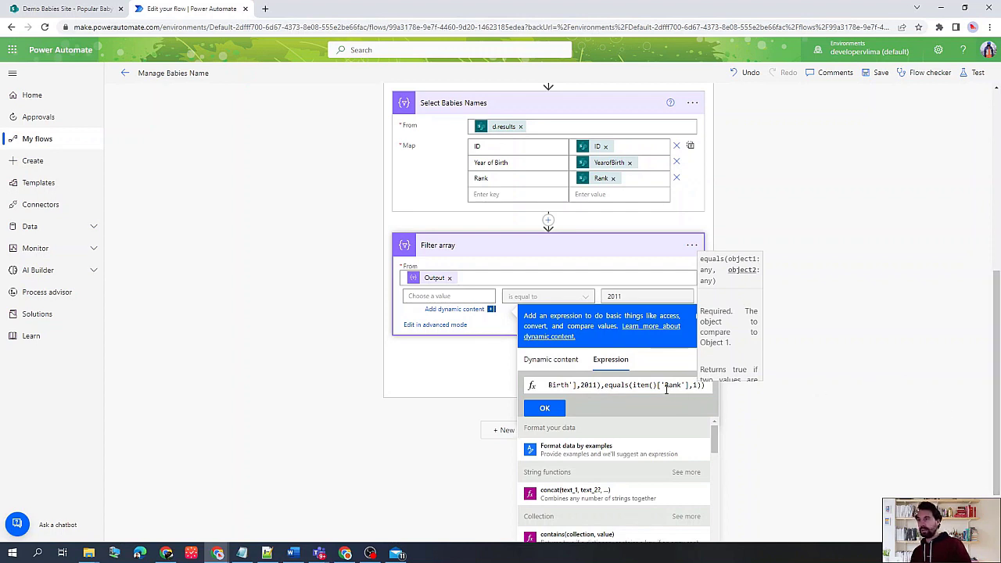
Step: Review the combined and() expression from its start through to the Rank comparison
left_click(662, 407)
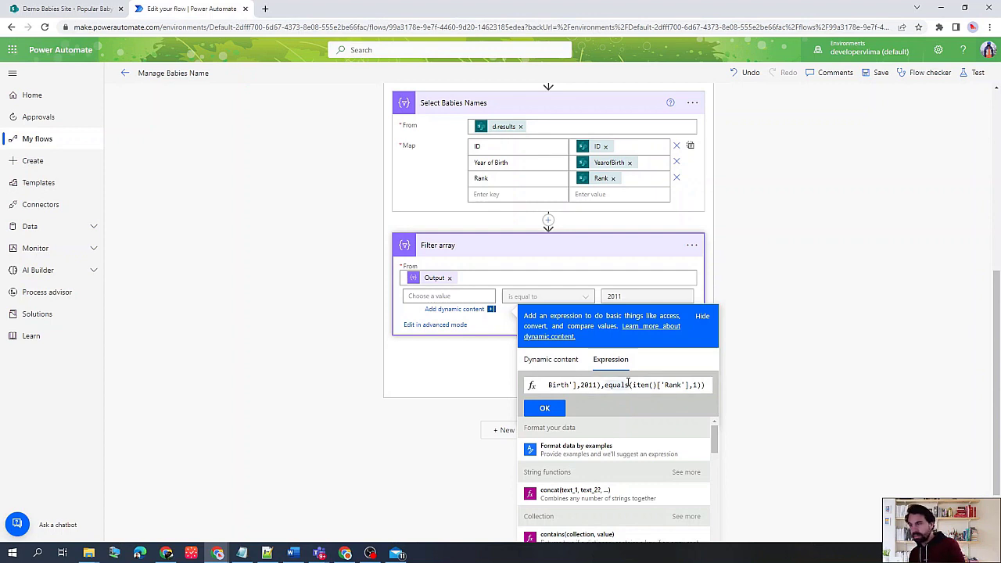
key("Home")
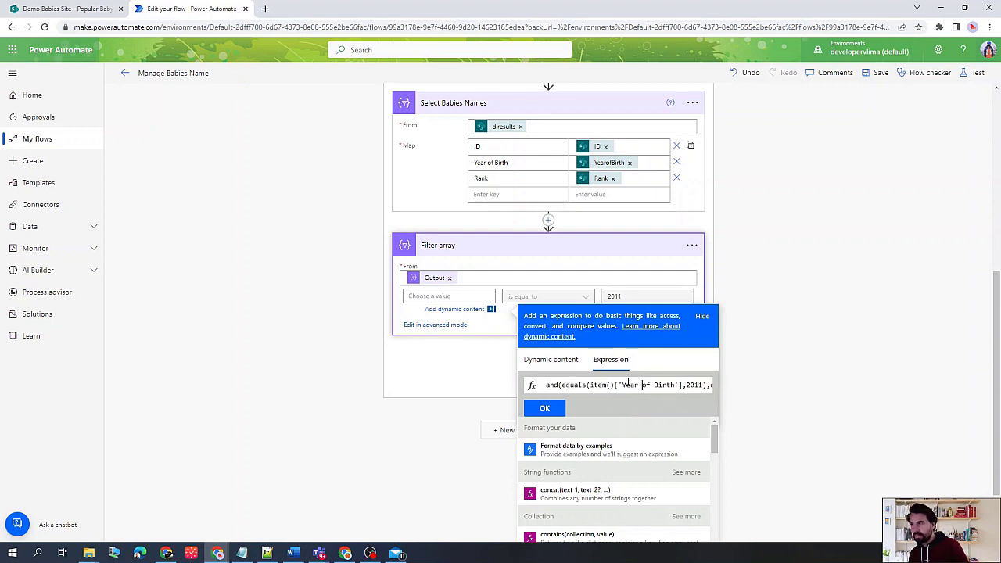
key("Right")
key("Right")
key("Right")
key("Right")
key("Right")
key("Right")
key("Right")
key("Right")
key("Right")
key("Right")
key("Right")
key("Right")
key("Right")
key("Right")
key("Right")
key("Right")
key("Right")
key("Right")
key("Right")
key("Right")
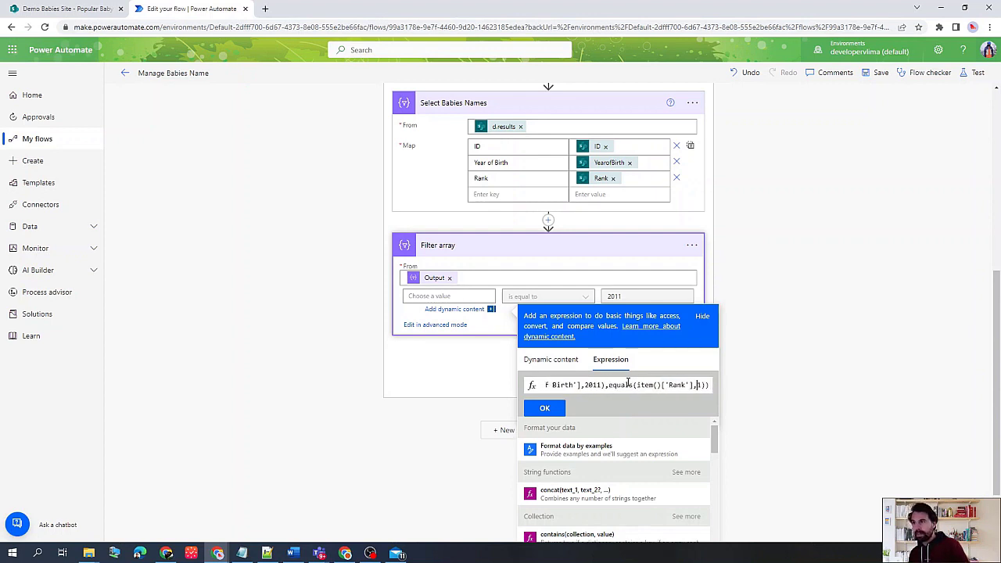
Step: Complete the Filter array condition by inserting the and() expression for year 2011 and Rank 1, set equal to the expression true
left_click(549, 411)
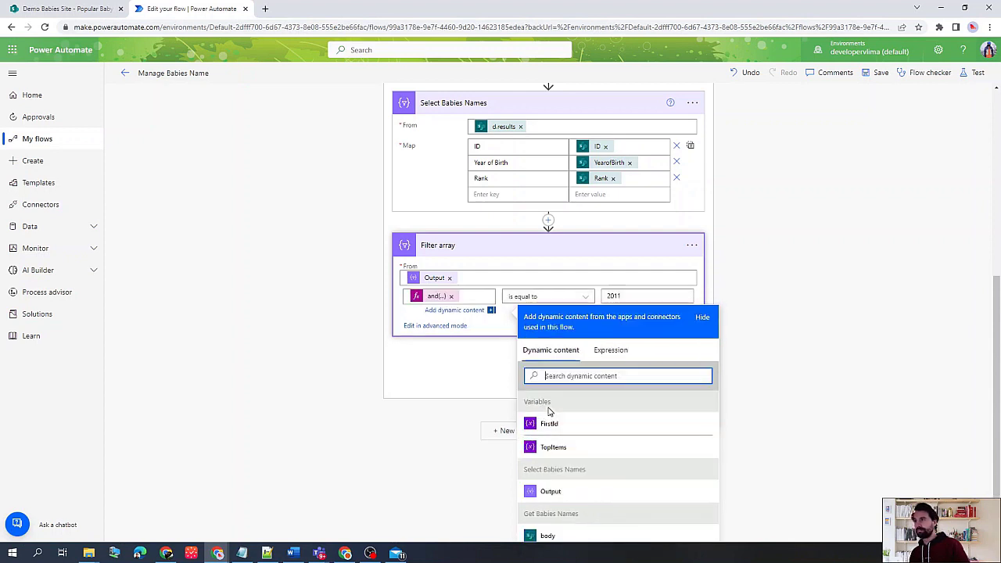
left_click(613, 295)
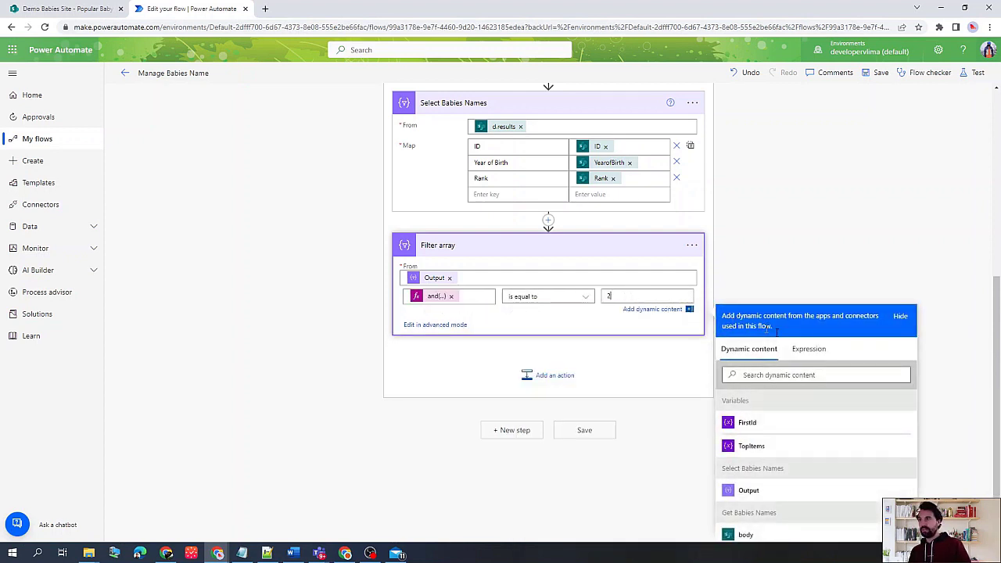
key("BackSpace")
left_click(808, 349)
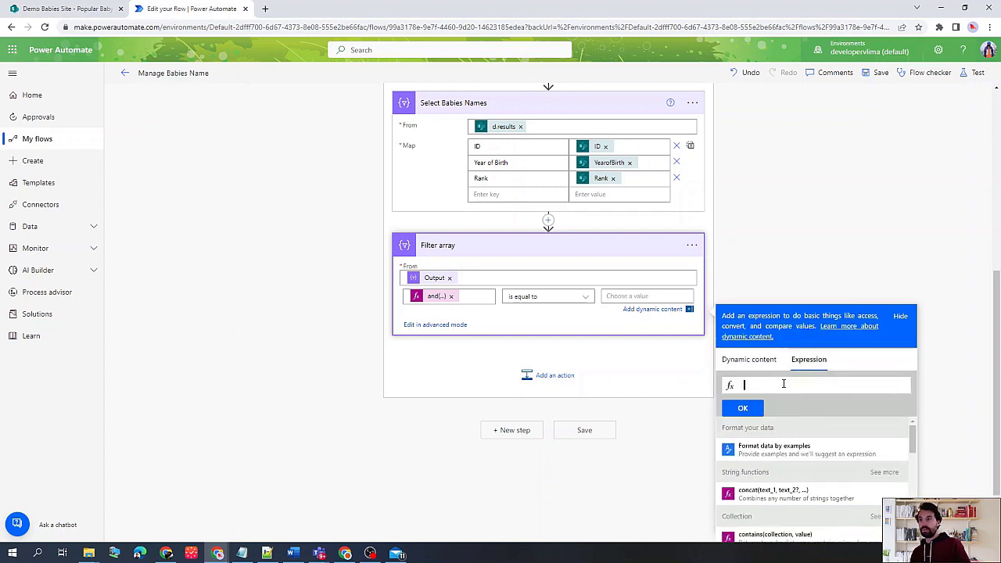
type("true")
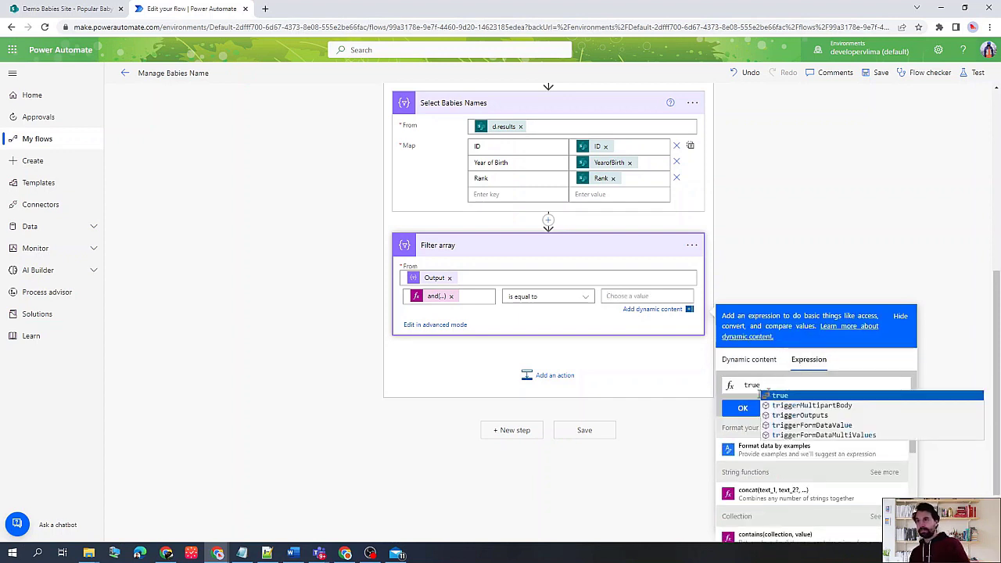
left_click(740, 408)
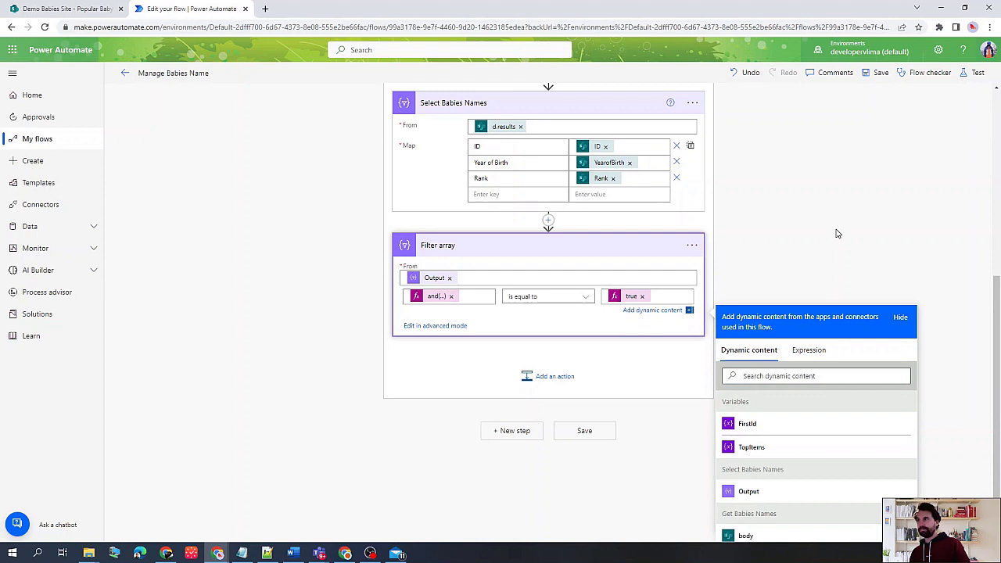
left_click(837, 233)
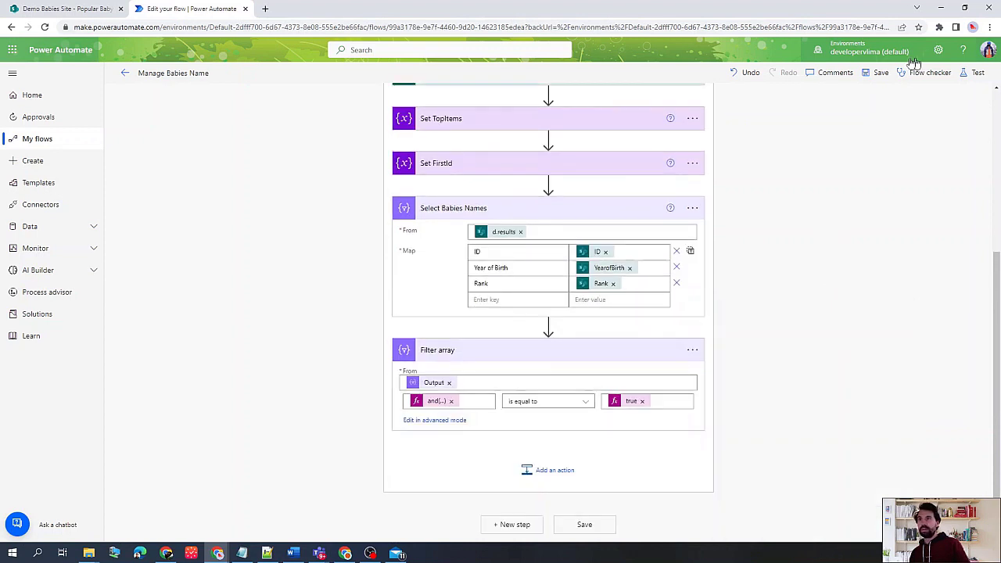
Step: Save the Manage Babies Name flow and run a manual test of it
left_click(877, 74)
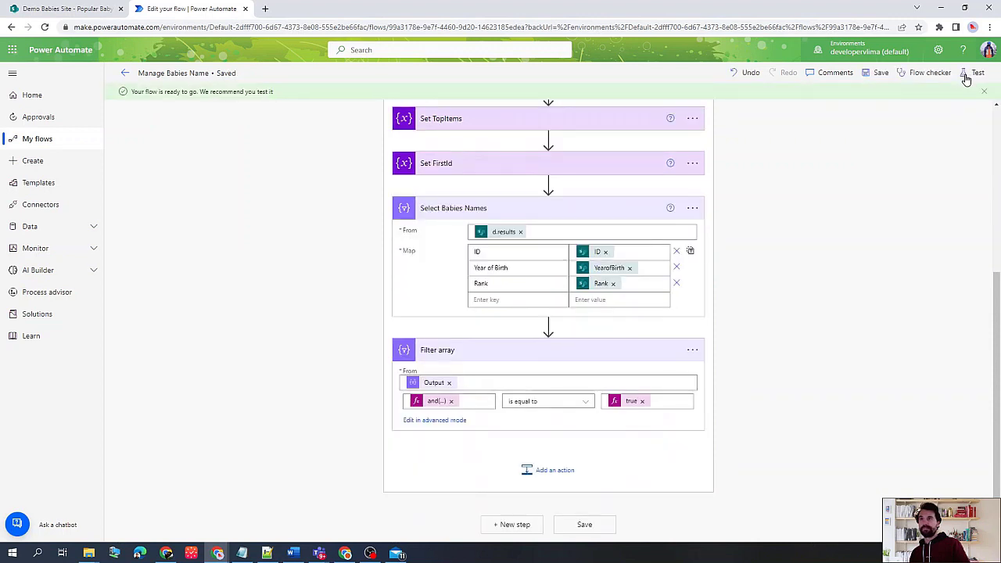
left_click(971, 75)
left_click(850, 527)
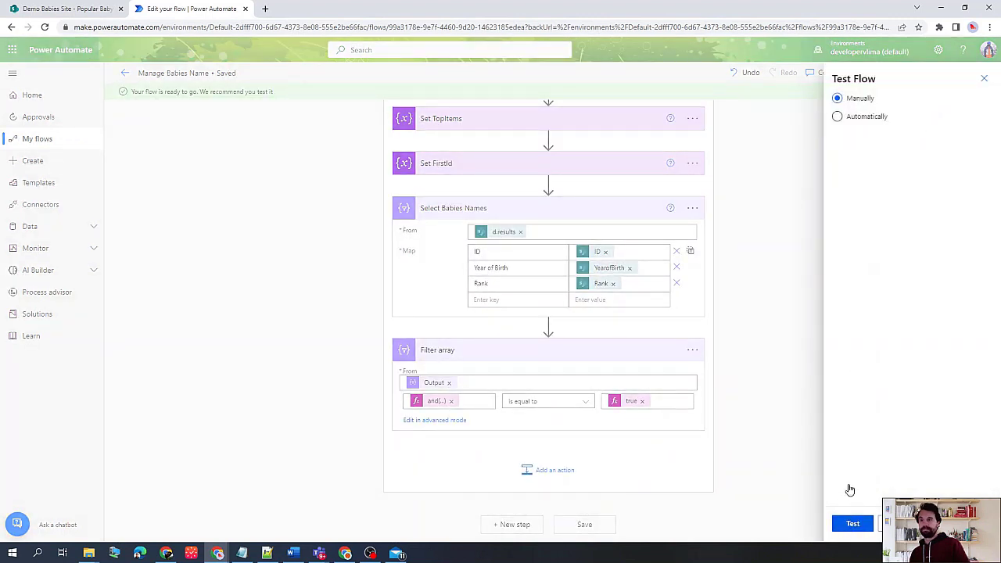
left_click(872, 526)
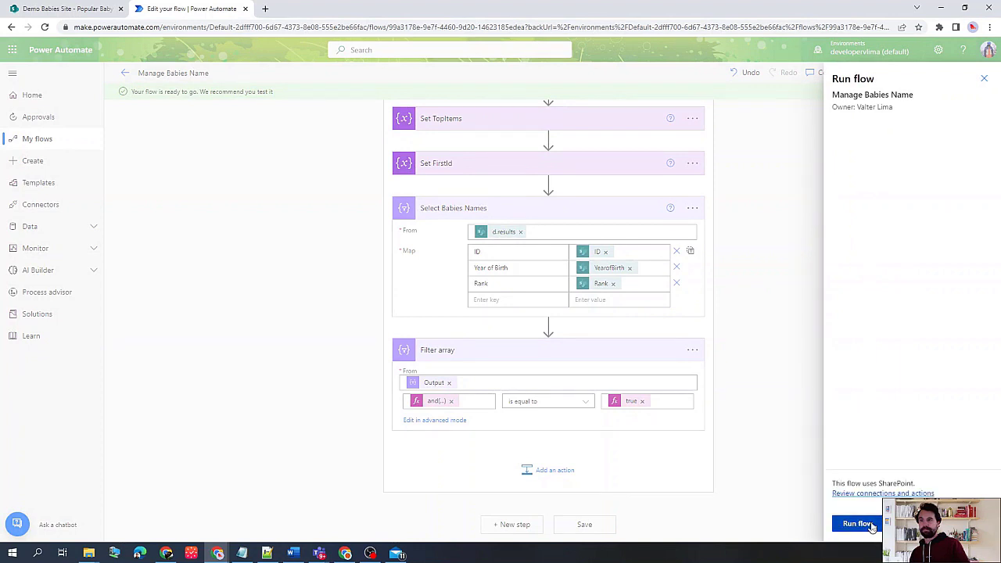
left_click(852, 523)
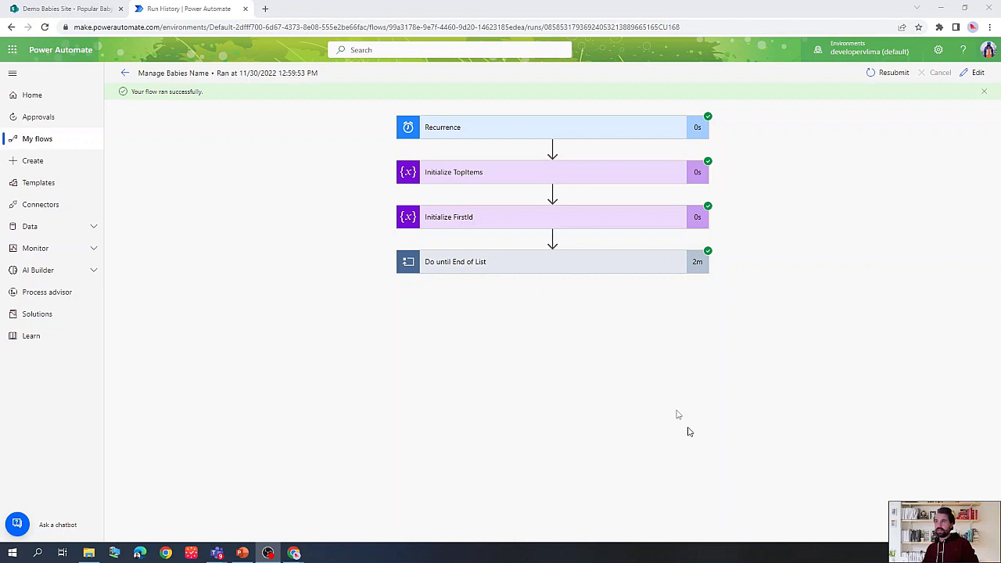
Step: Examine the Filter array outputs inside the Do until End of List loop, checking each record's Year of Birth and Rank
left_click(516, 266)
scroll(489, 477, "down", 1)
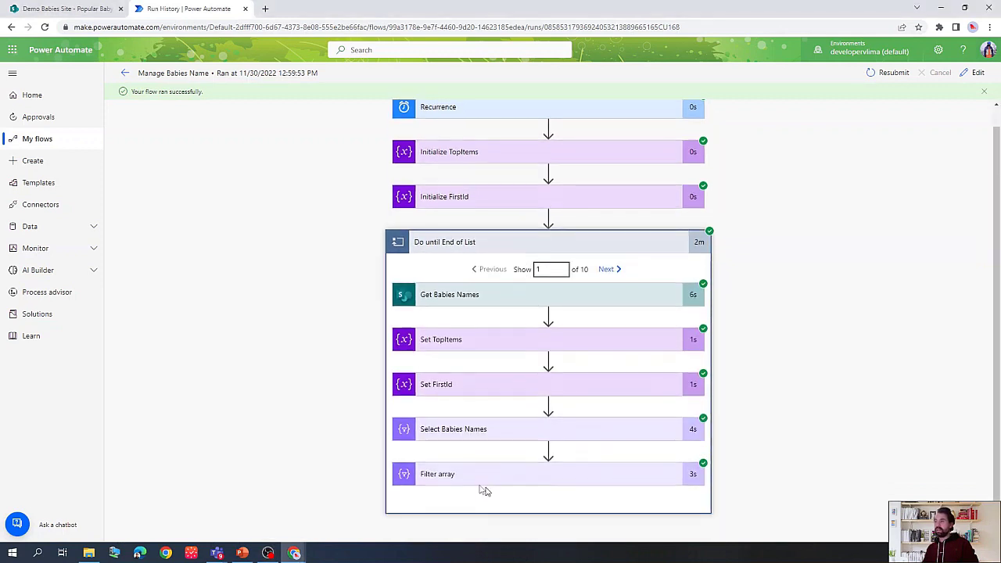
left_click(569, 472)
scroll(565, 460, "down", 4)
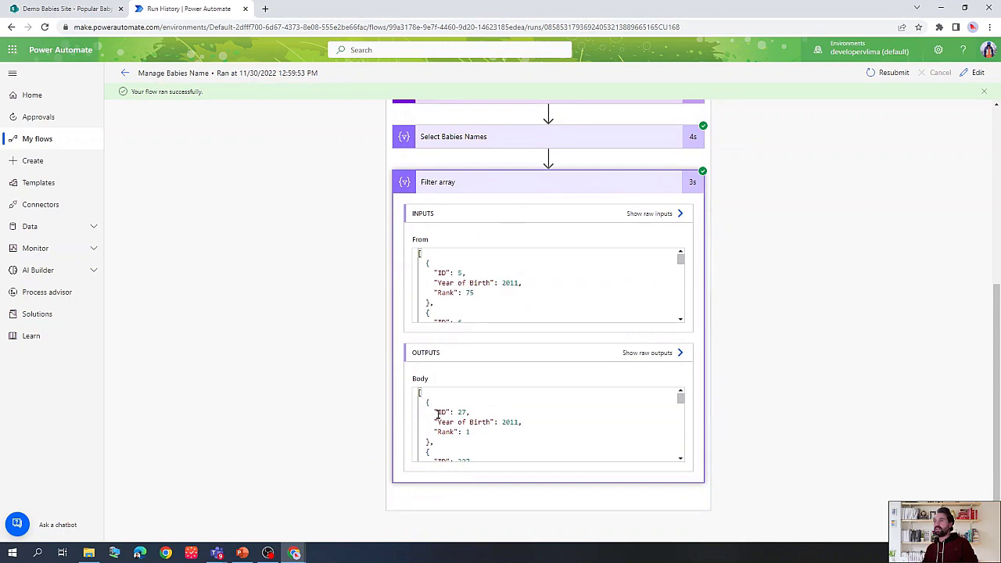
left_click_drag(436, 413, 497, 431)
scroll(482, 424, "down", 1)
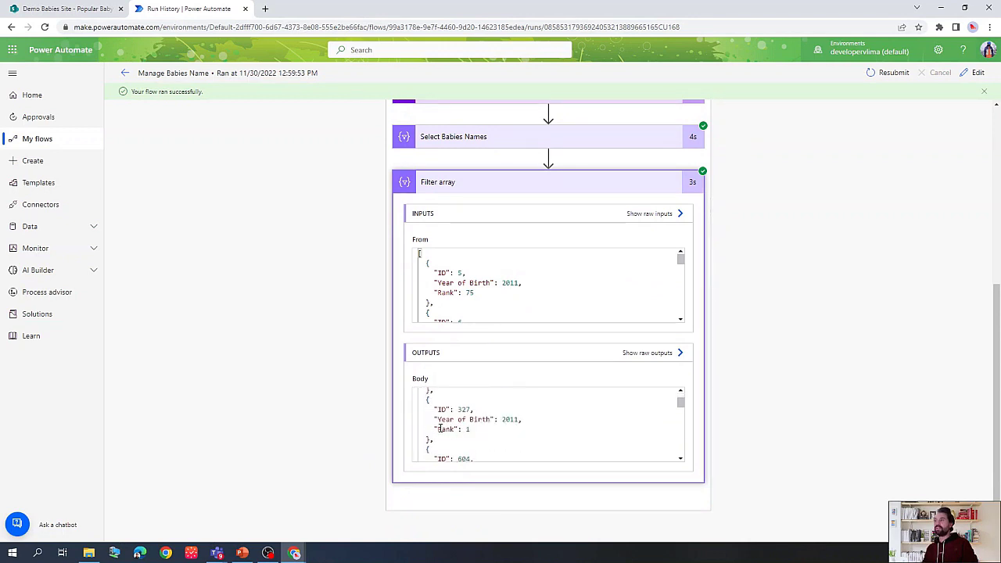
left_click_drag(435, 419, 536, 420)
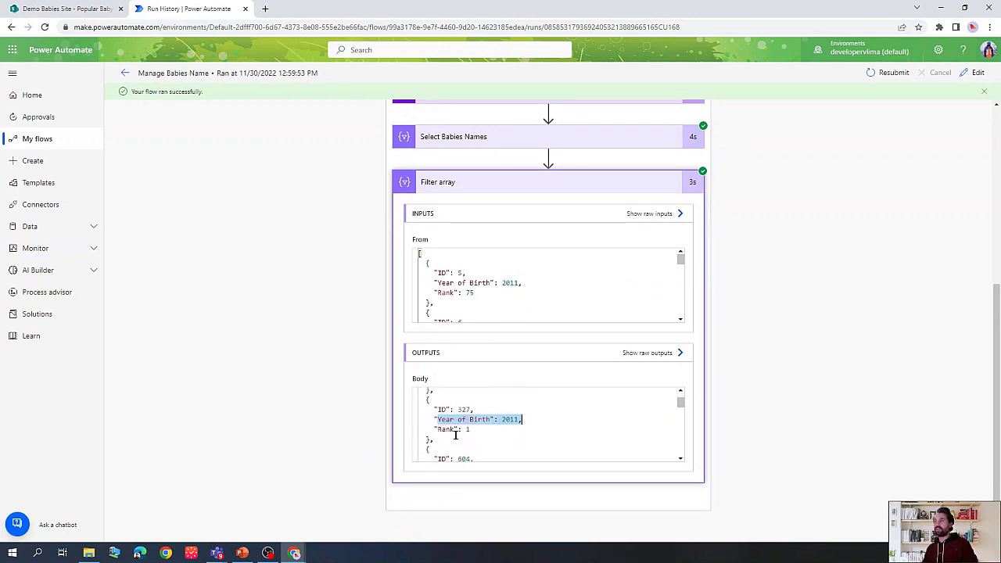
scroll(485, 428, "down", 3)
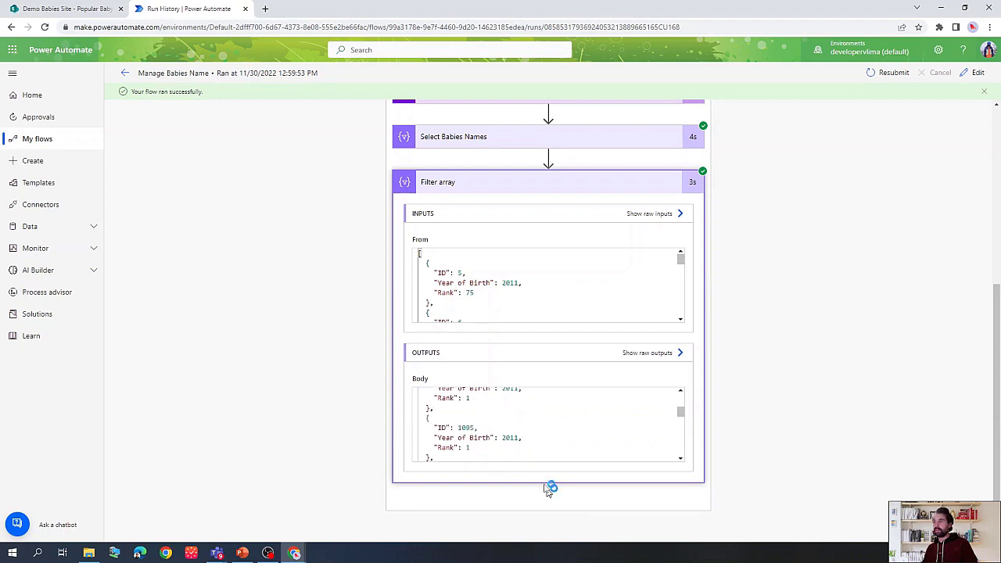
scroll(852, 370, "up", 4)
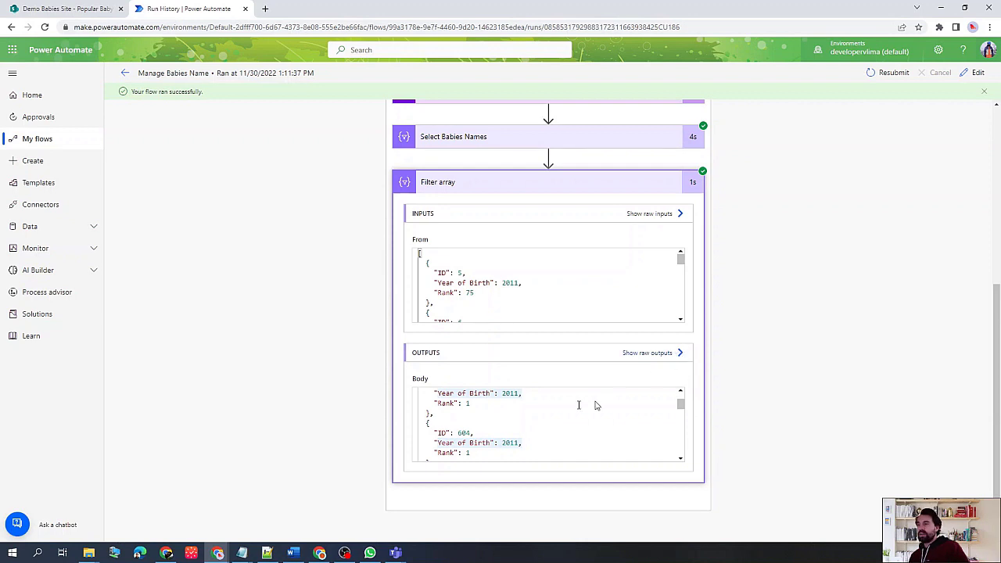
Step: Switch to the SharePoint Popular Baby Names list and add a single line of text column named State
left_click(47, 9)
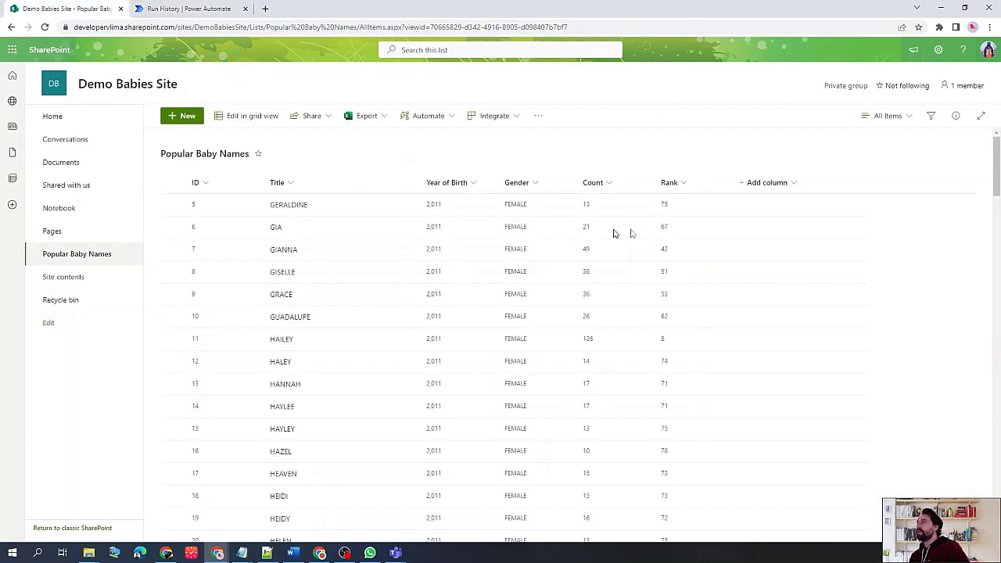
left_click(754, 184)
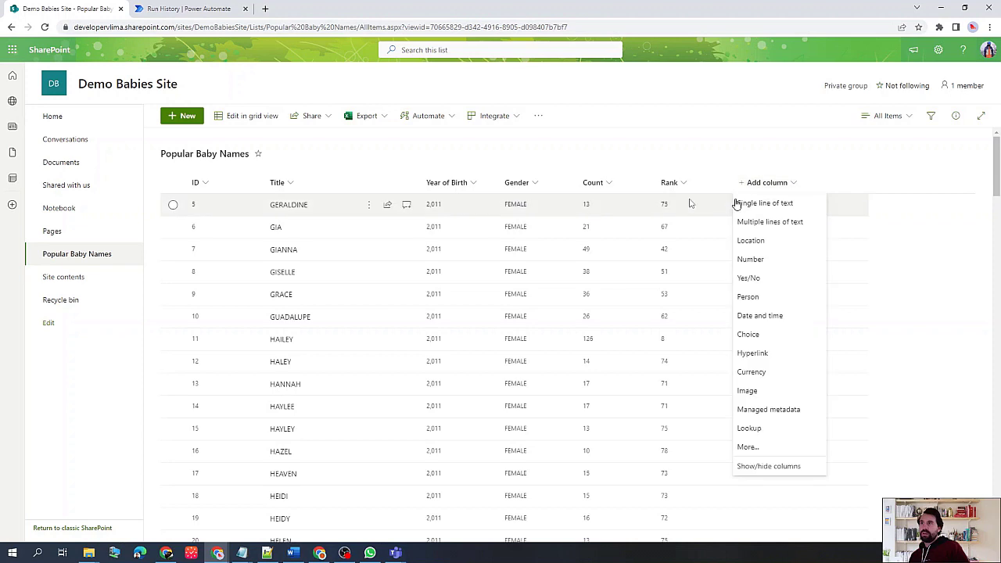
left_click(770, 211)
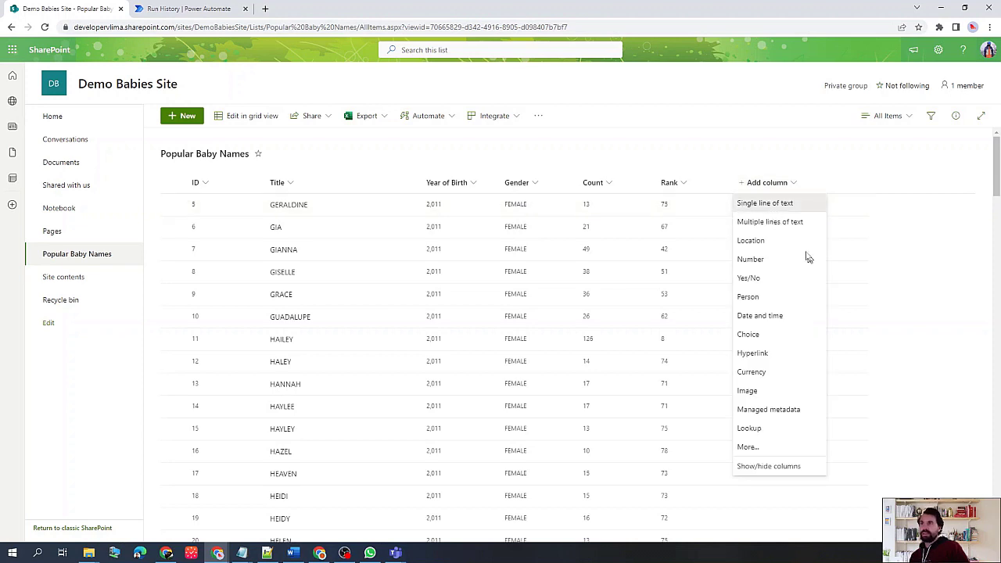
type("State")
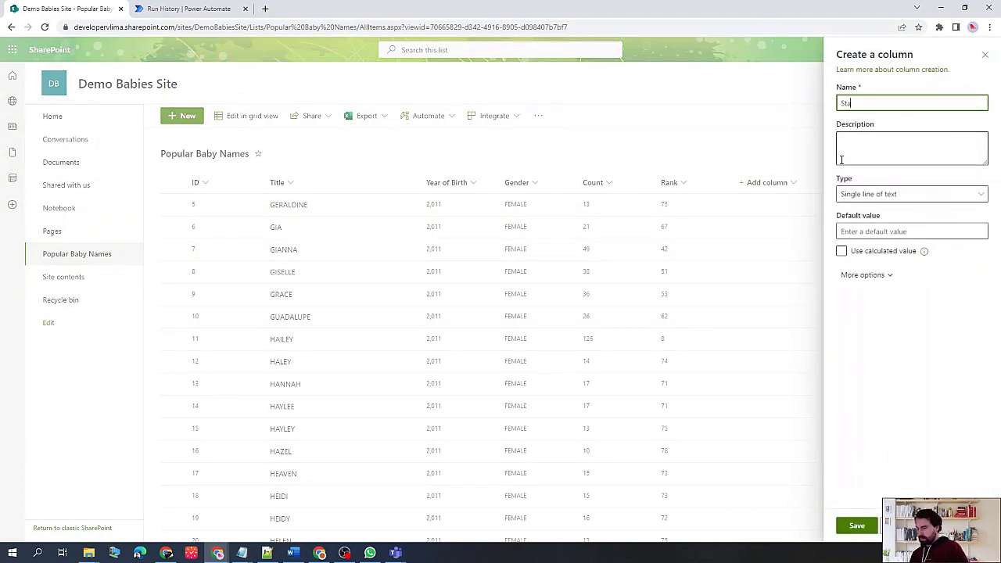
left_click(858, 525)
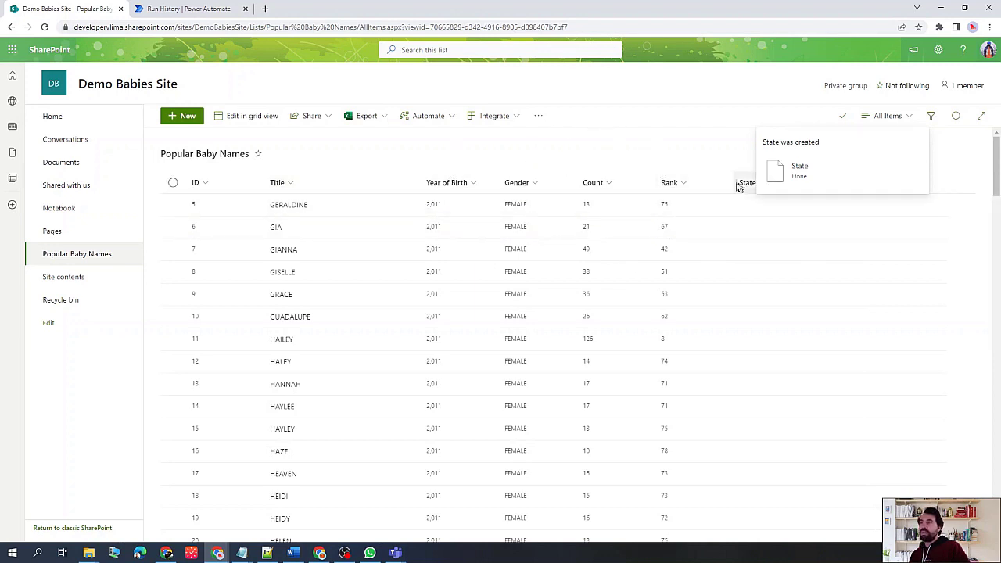
Step: Return to the Power Automate run and open the Manage Babies Name flow for editing
left_click(178, 8)
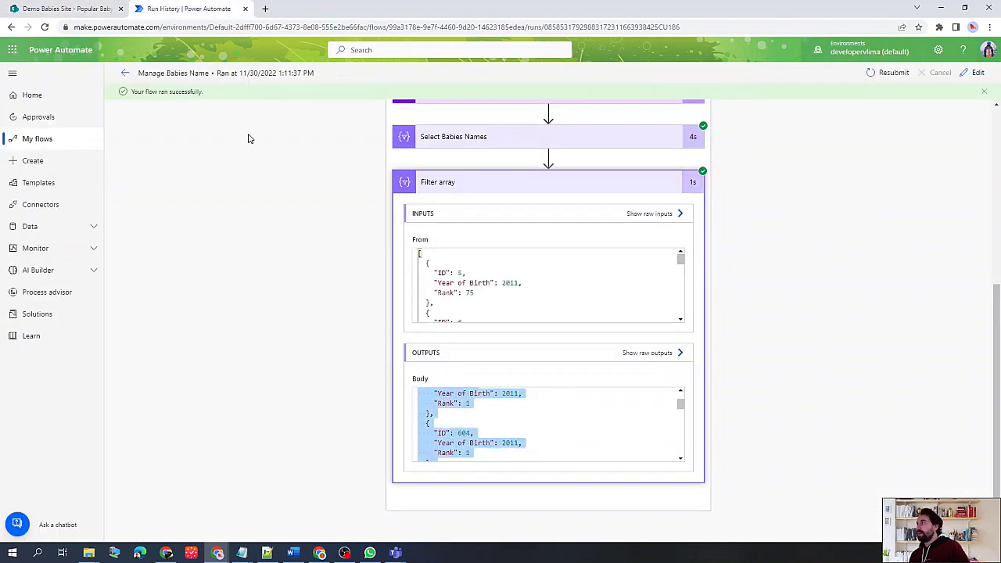
left_click(974, 72)
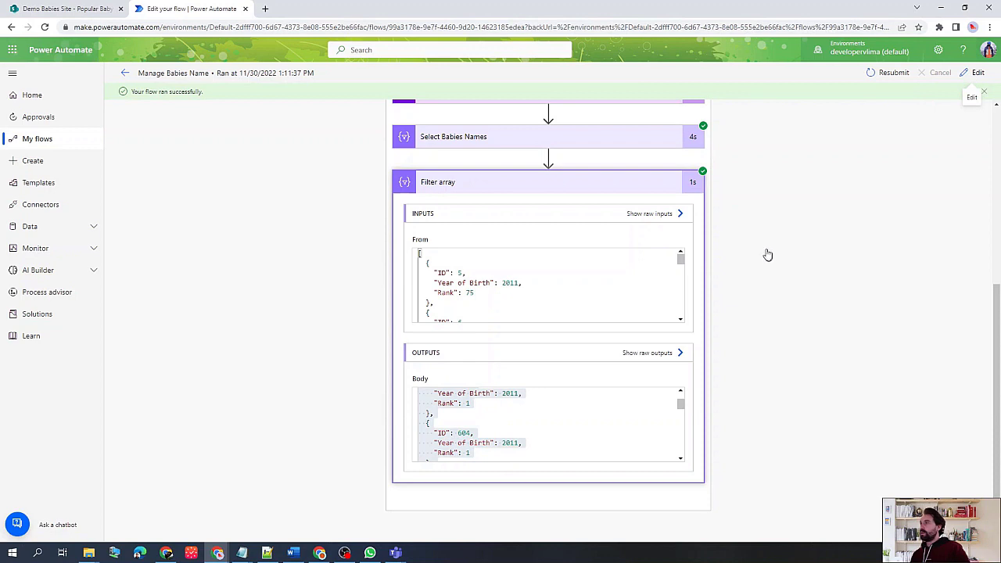
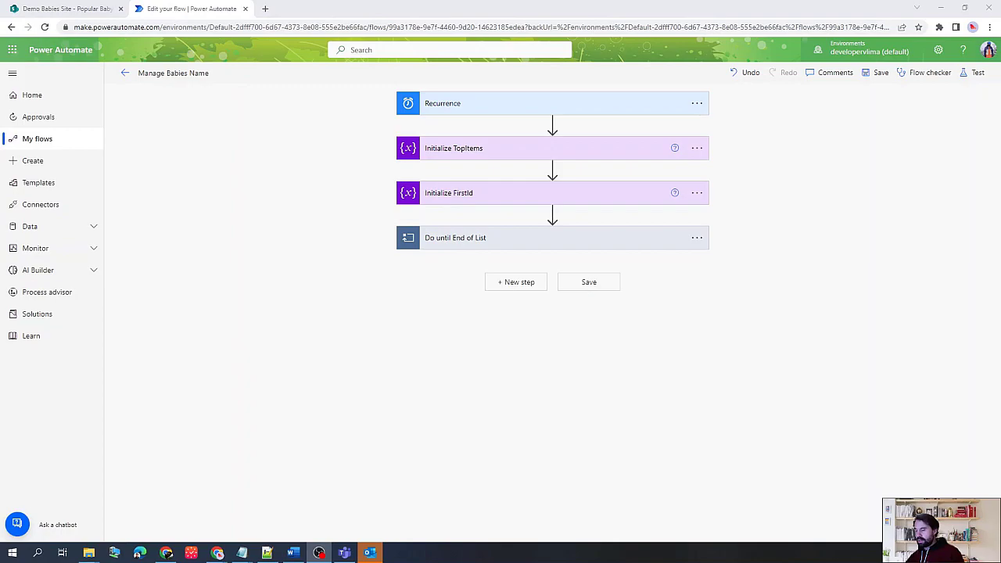
Step: Switch to the BatchHelper.docx document in Word and review the Batch Example, the parameters and the ChangeSet Chunk Example
key("alt+Tab")
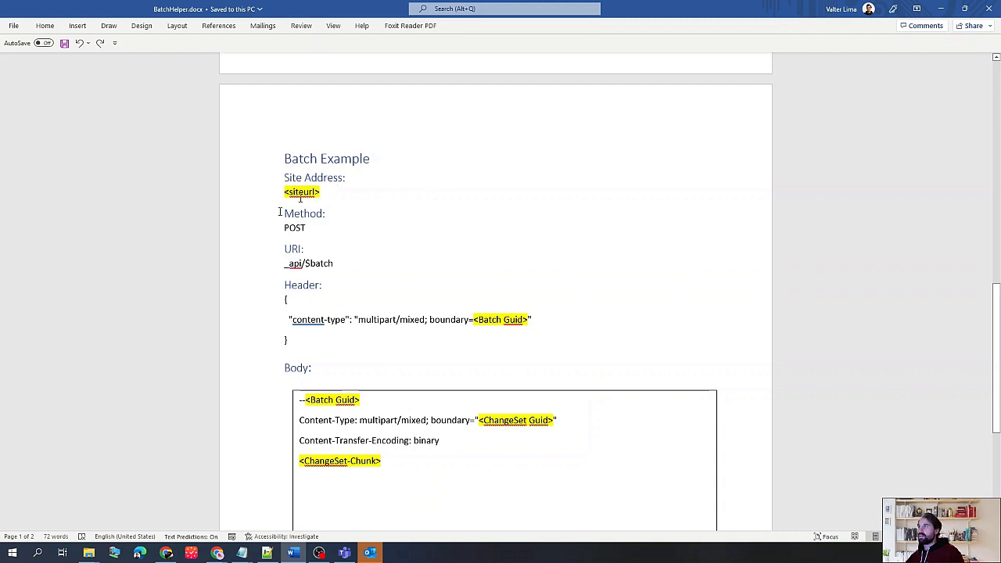
scroll(305, 228, "down", 1)
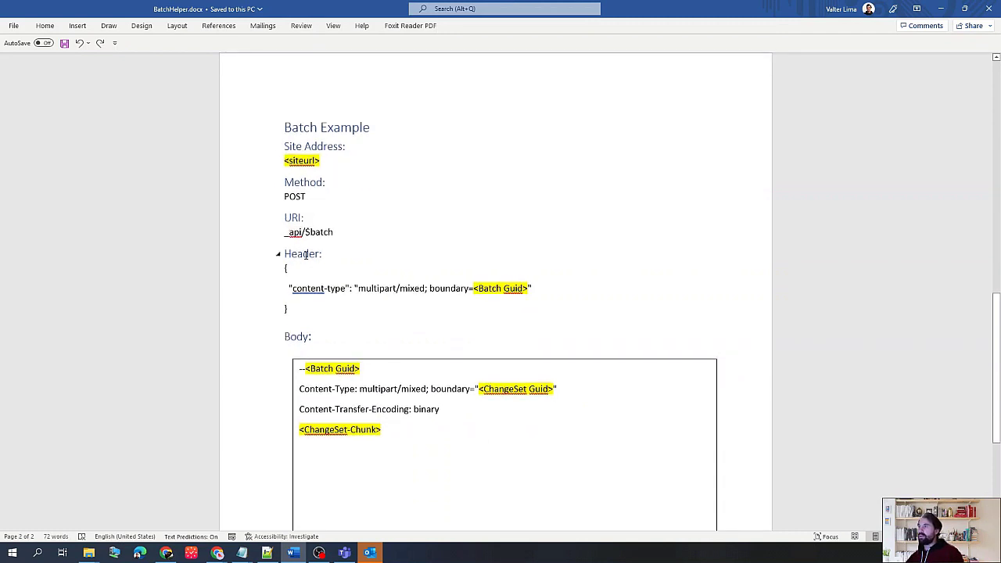
scroll(305, 254, "down", 4)
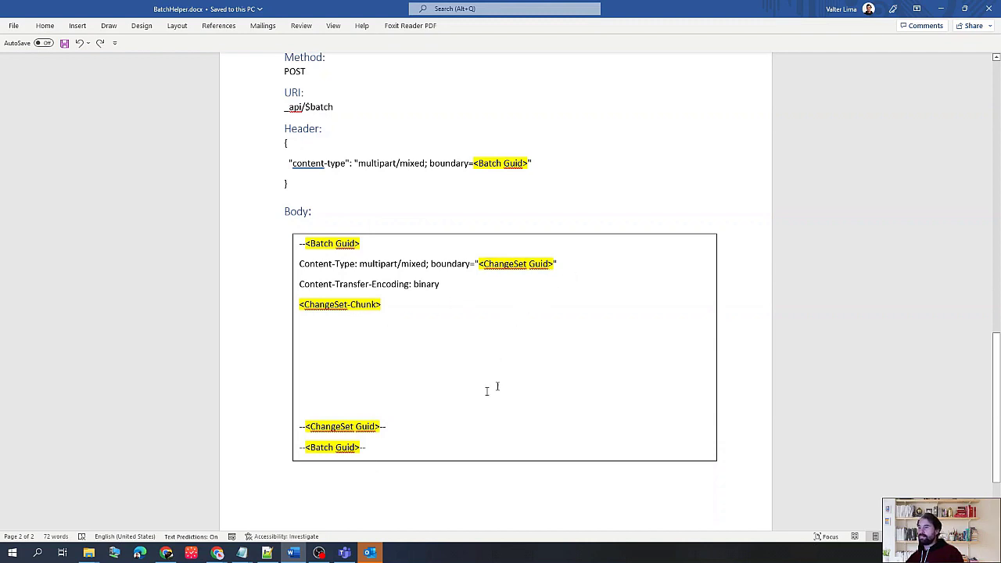
scroll(484, 372, "up", 15)
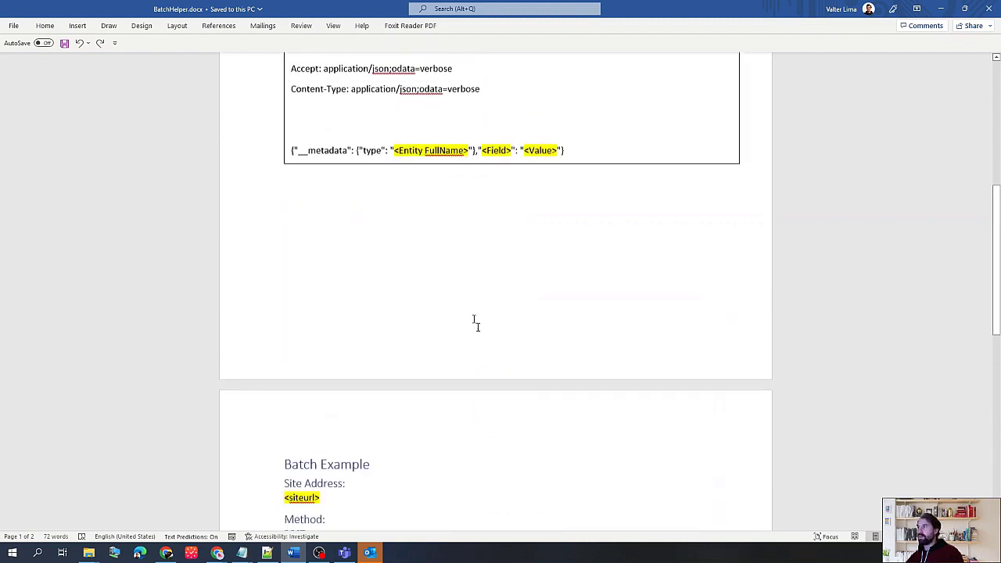
scroll(465, 307, "up", 11)
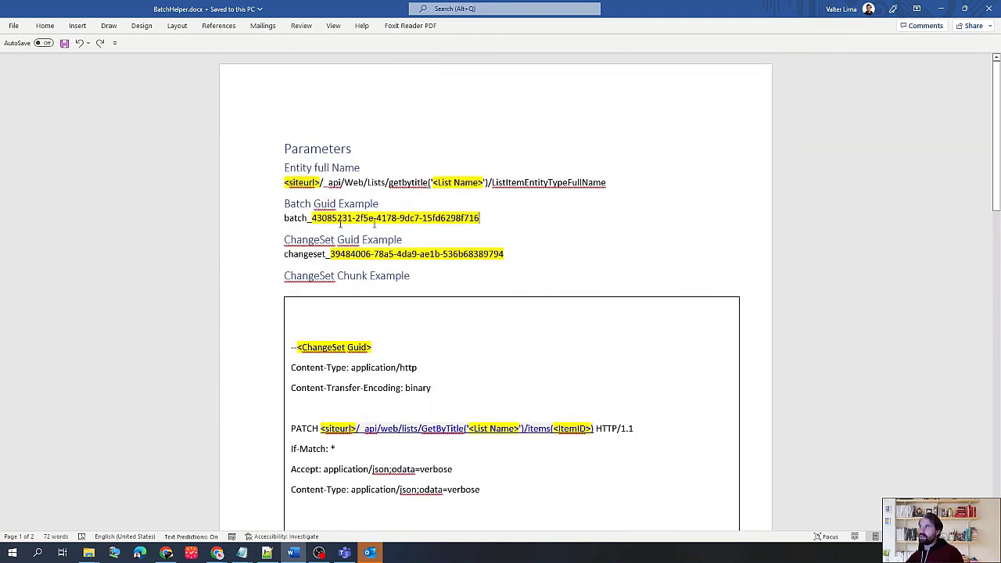
scroll(306, 228, "down", 2)
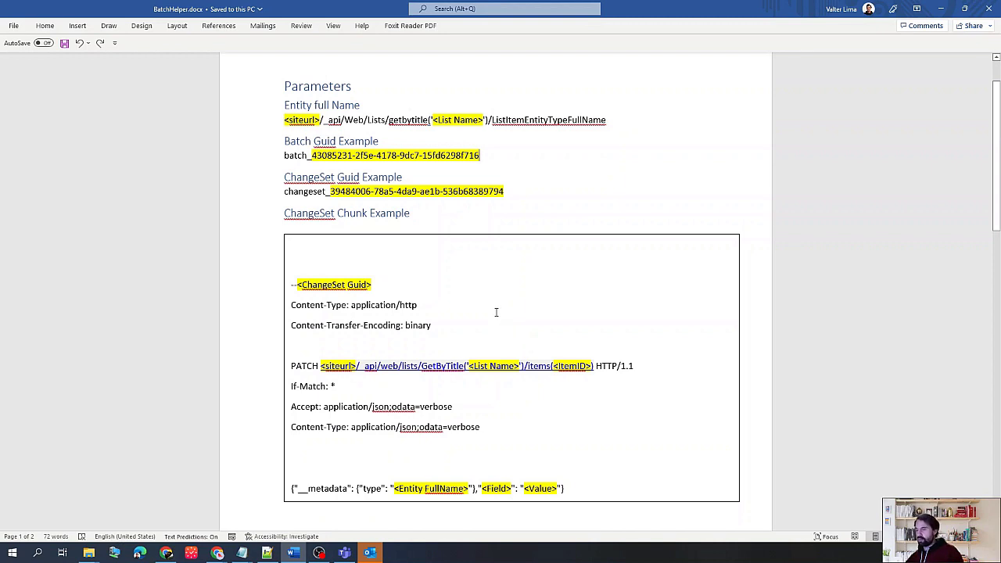
scroll(364, 353, "down", 10)
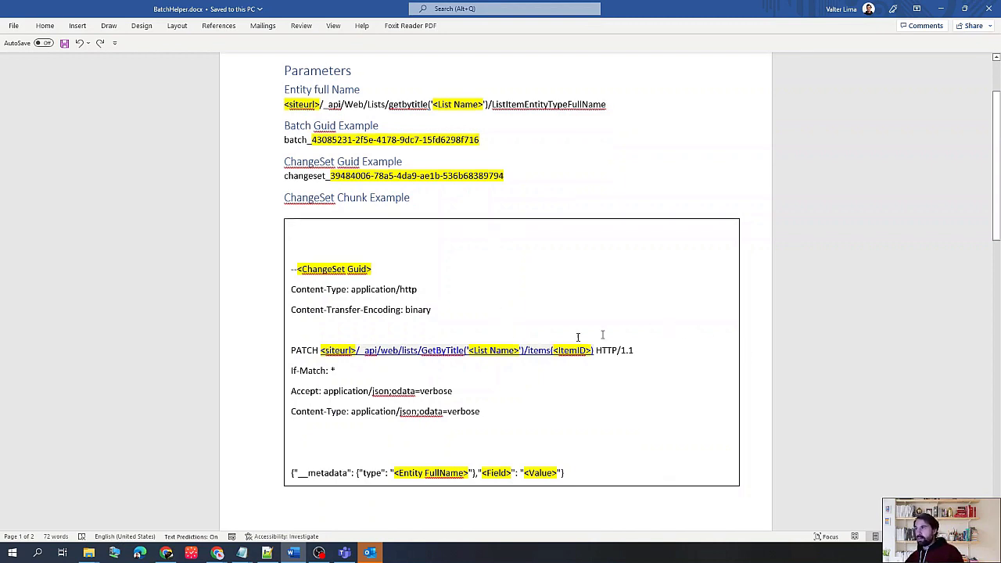
scroll(365, 354, "down", 3)
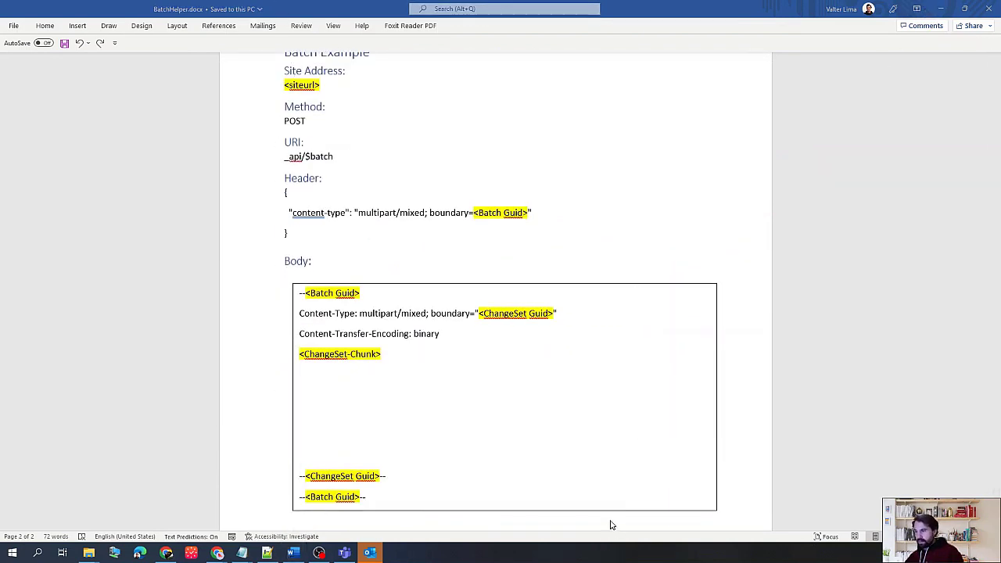
Step: Switch back to the Power Automate flow and add a Send an HTTP request to SharePoint action after Filter array inside Do until End of List
key("alt+Tab")
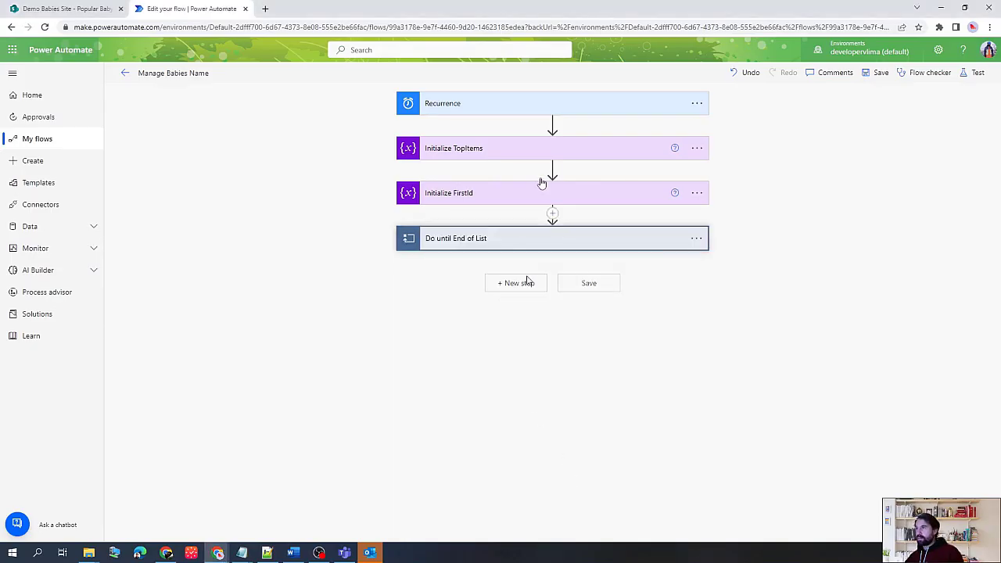
left_click(528, 243)
scroll(512, 328, "down", 2)
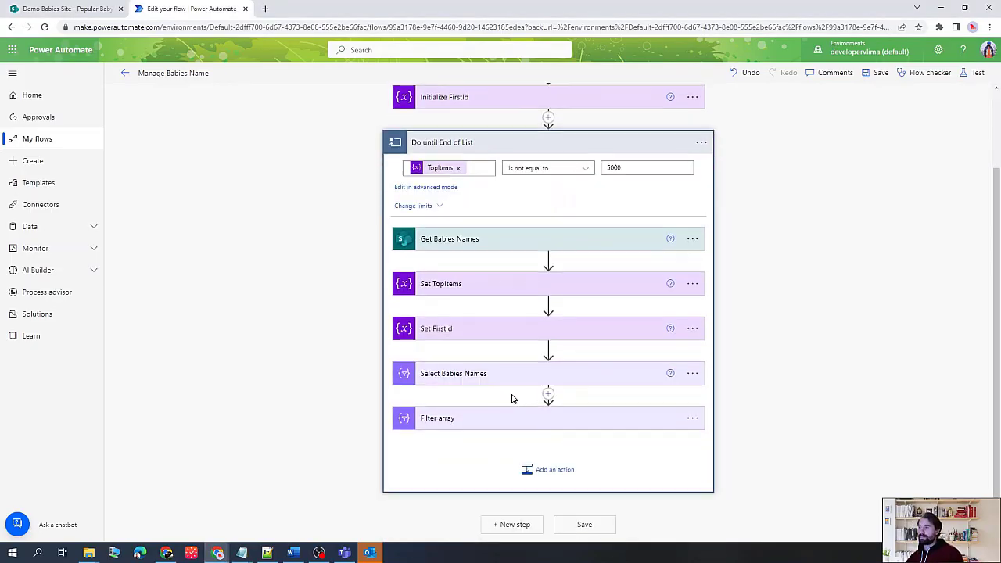
left_click(546, 471)
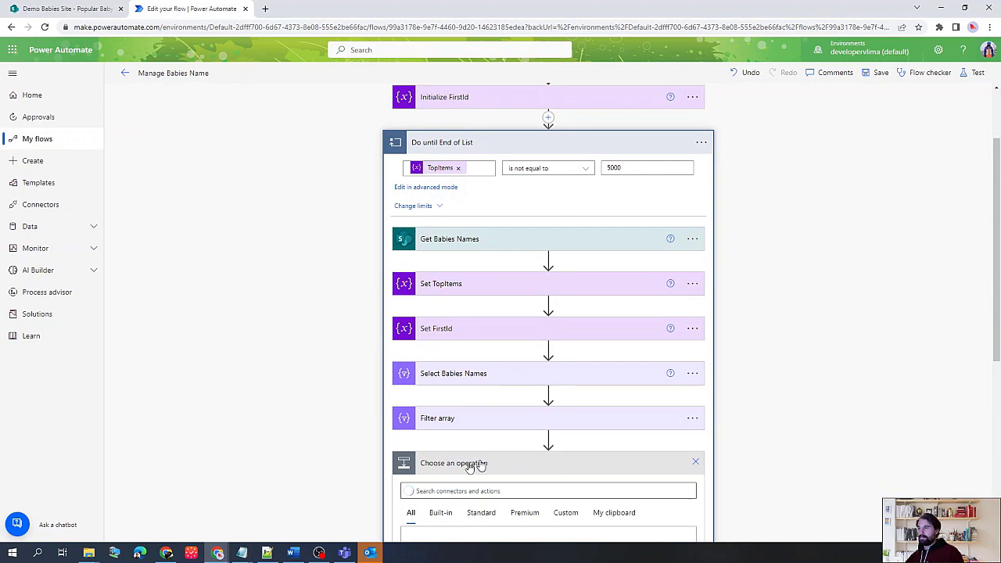
scroll(476, 464, "down", 2)
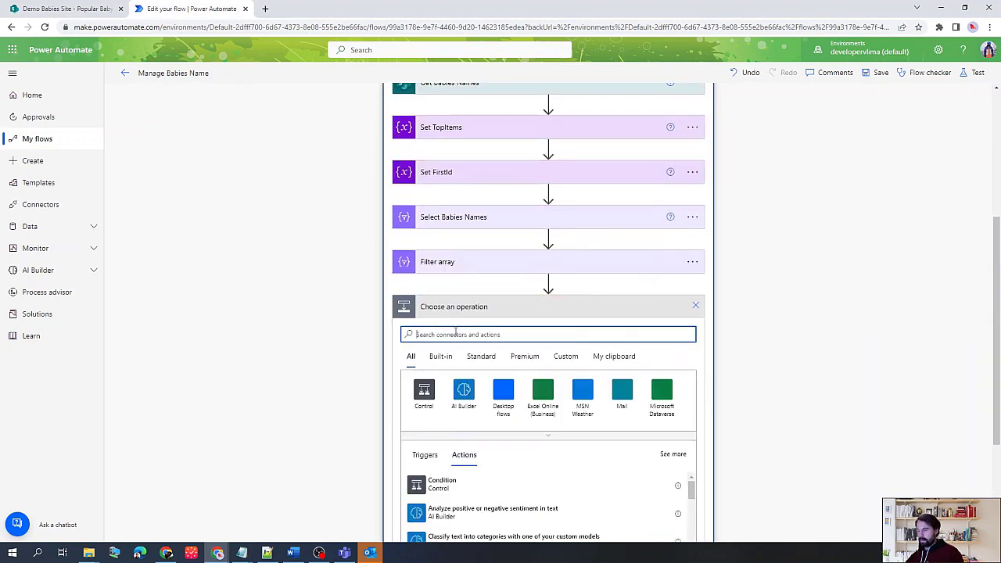
type("http")
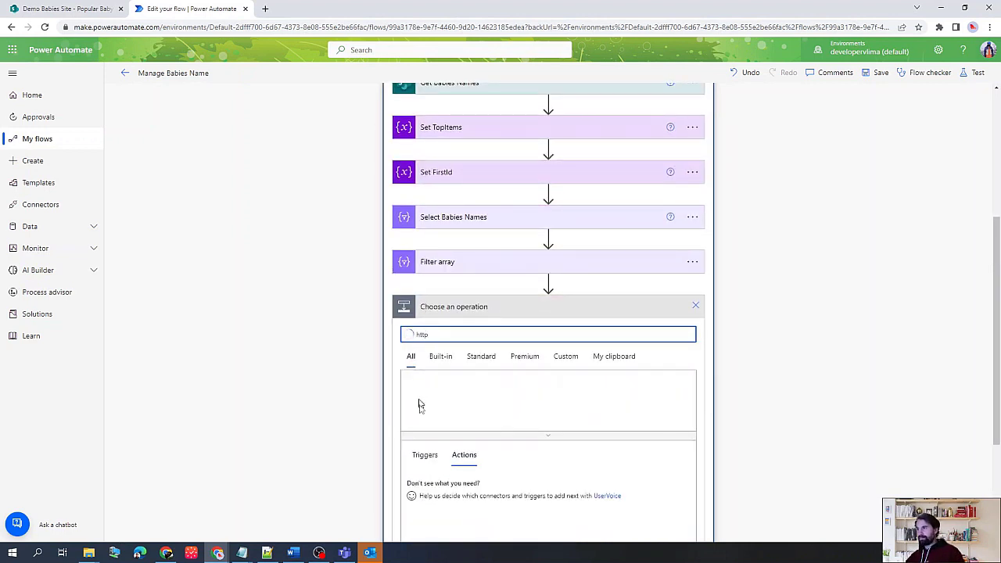
left_click(450, 485)
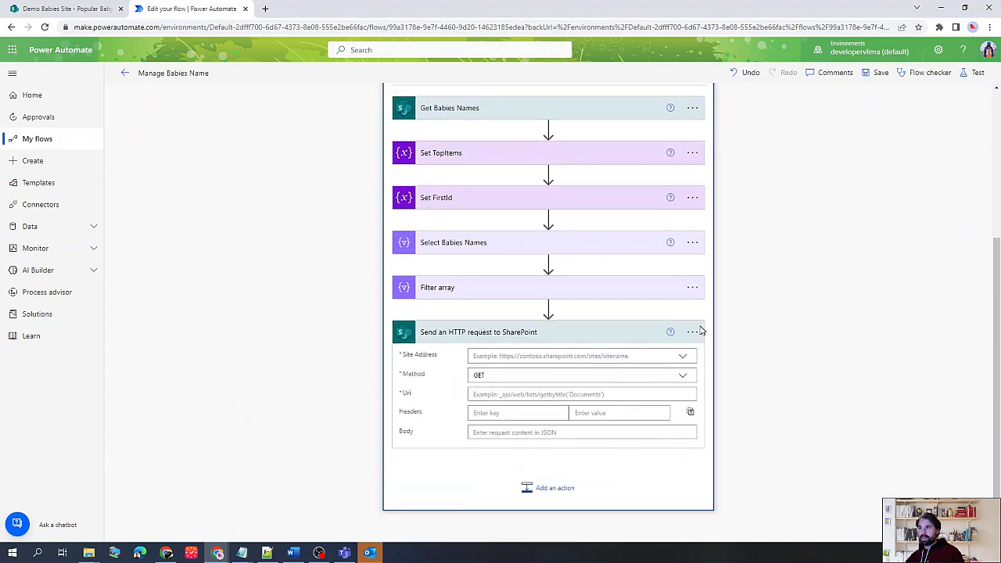
Step: Rename the Send an HTTP request to SharePoint action as Batch Request
left_click(696, 318)
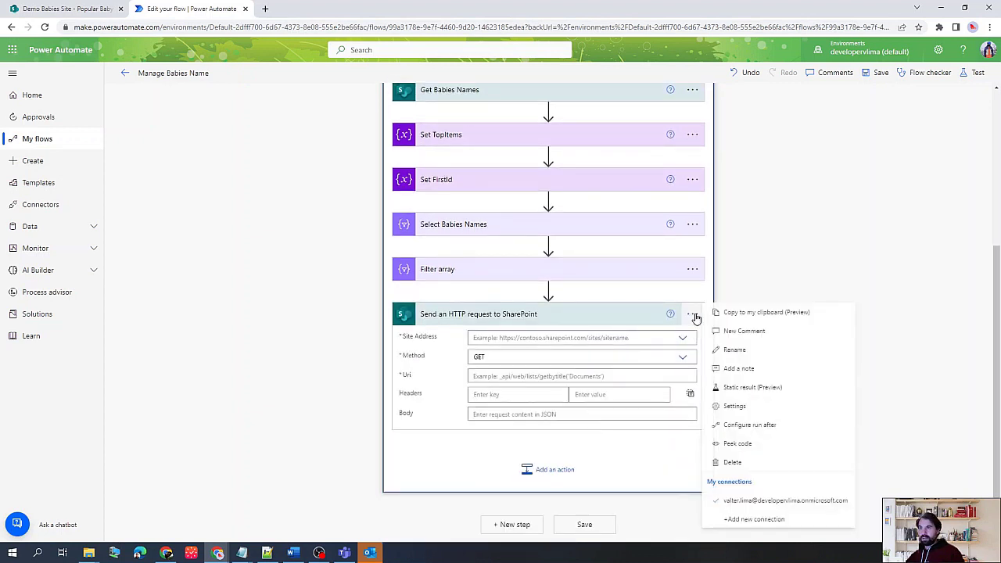
left_click(743, 352)
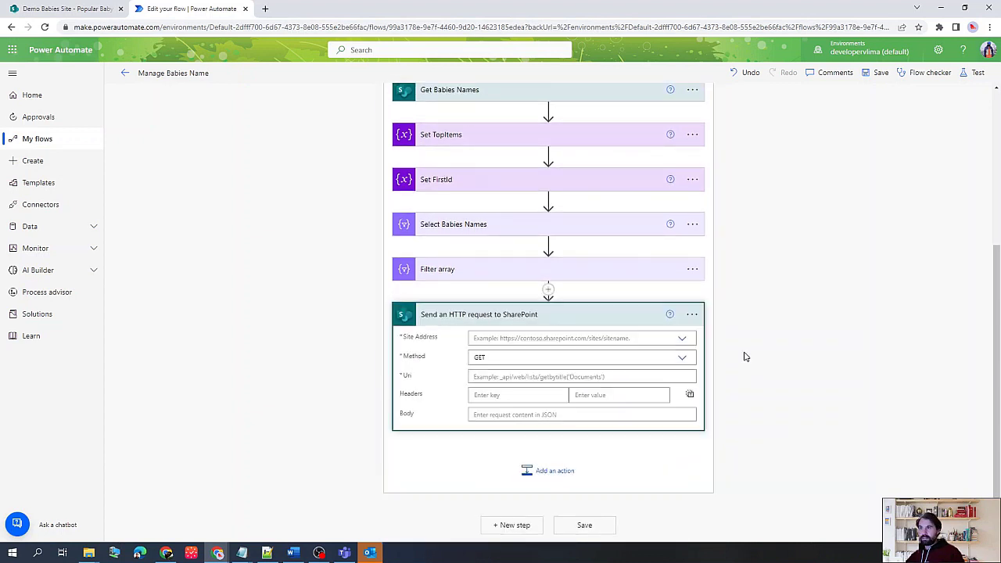
left_click(693, 317)
left_click(692, 318)
left_click(692, 318)
left_click(727, 353)
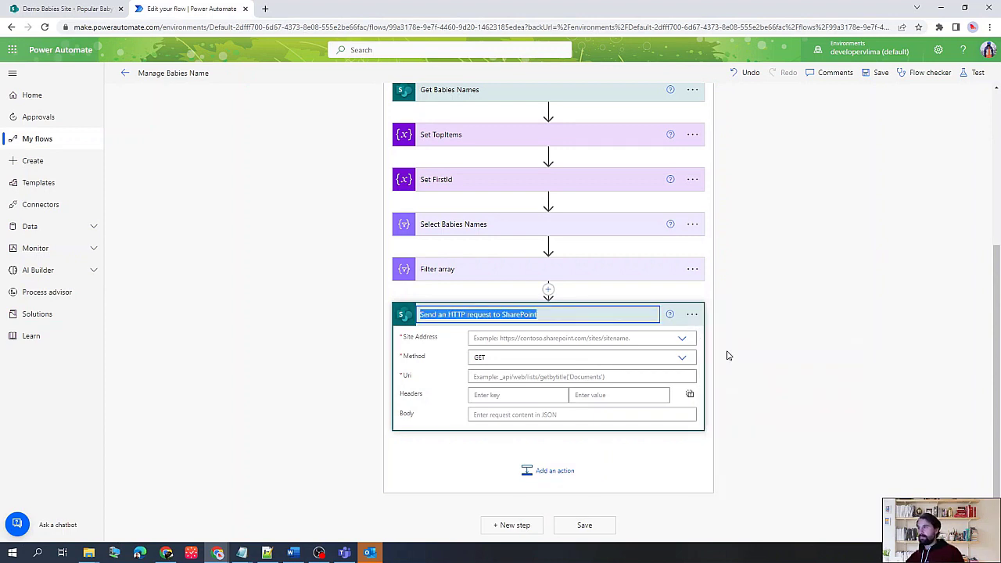
type("Batch Request")
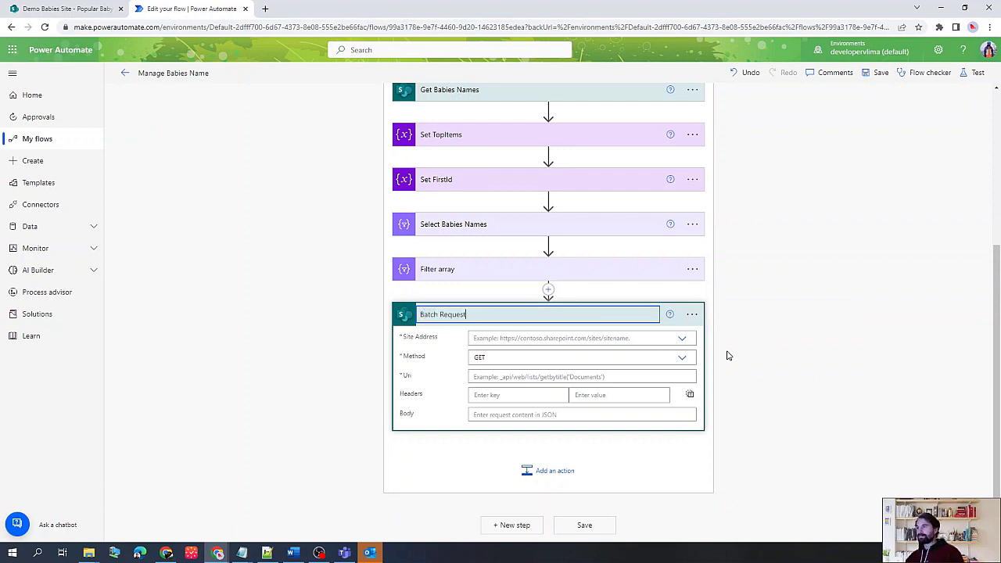
left_click(713, 329)
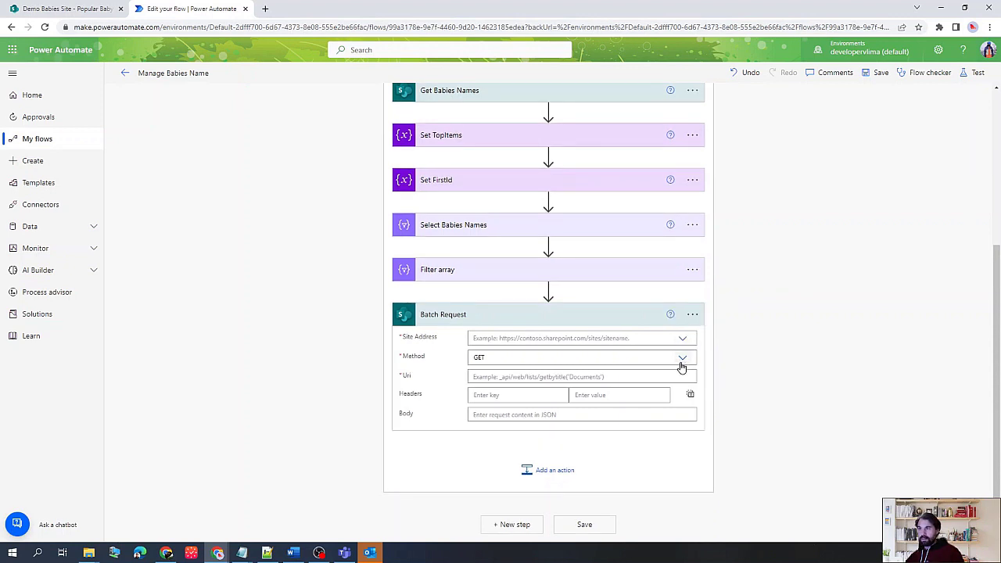
Step: Set the Batch Request's site address to Demo Babies Site and its method to POST
left_click(686, 340)
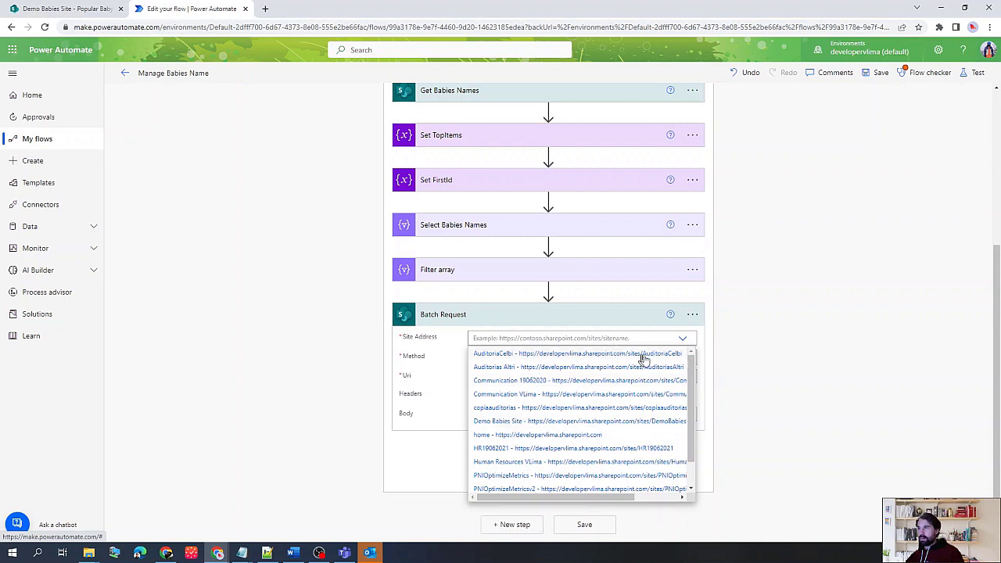
left_click(550, 421)
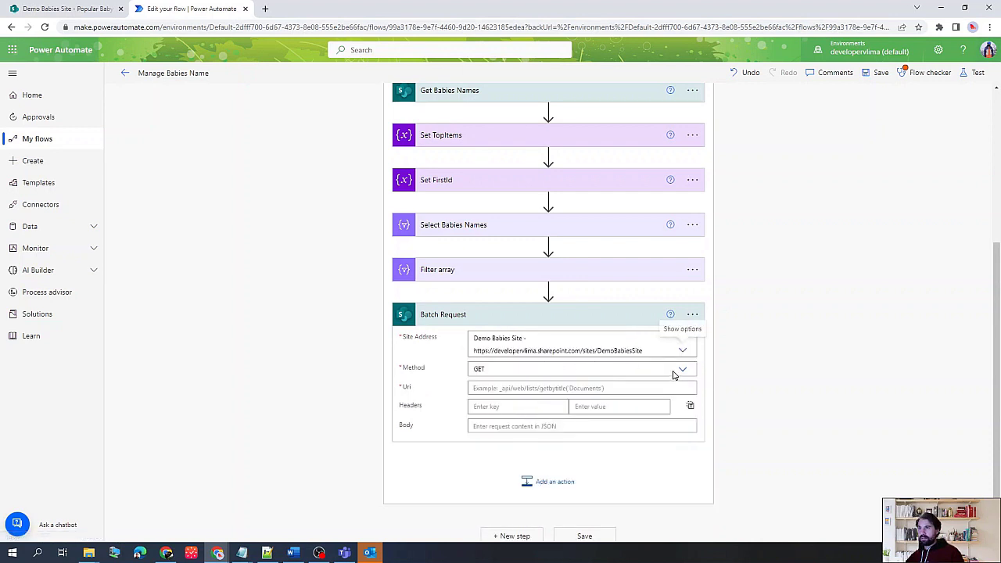
left_click(587, 373)
left_click(681, 371)
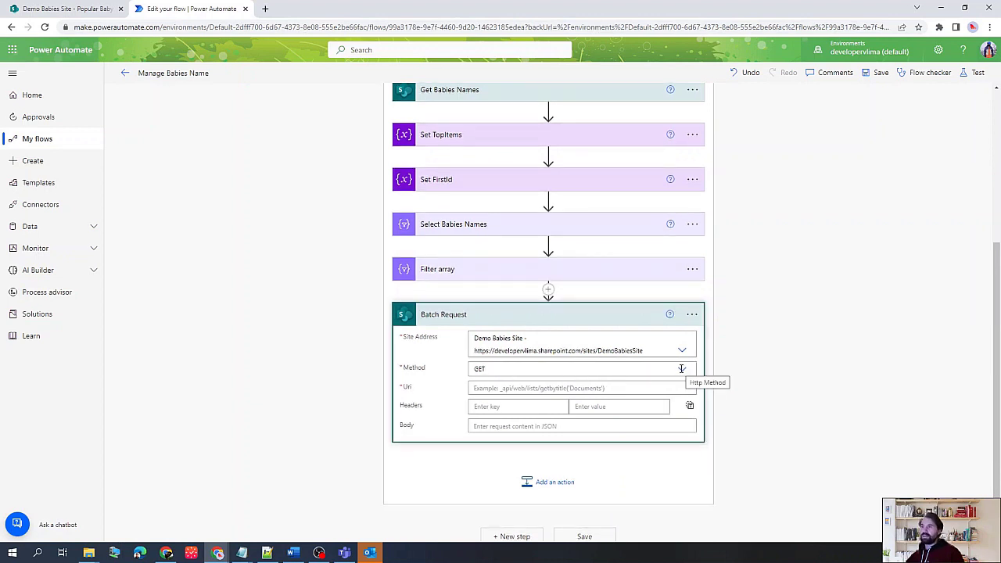
left_click(682, 369)
left_click(486, 412)
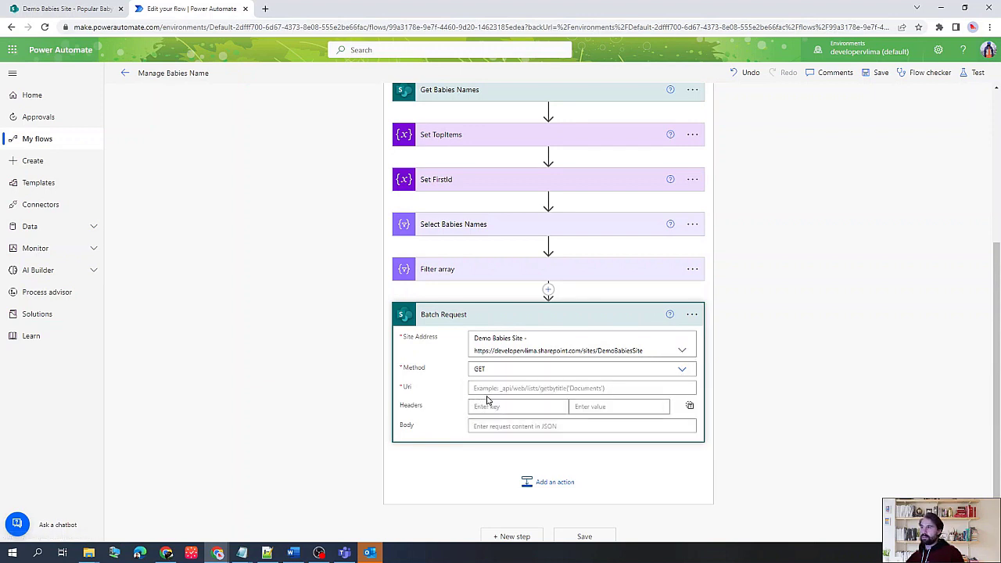
left_click(540, 368)
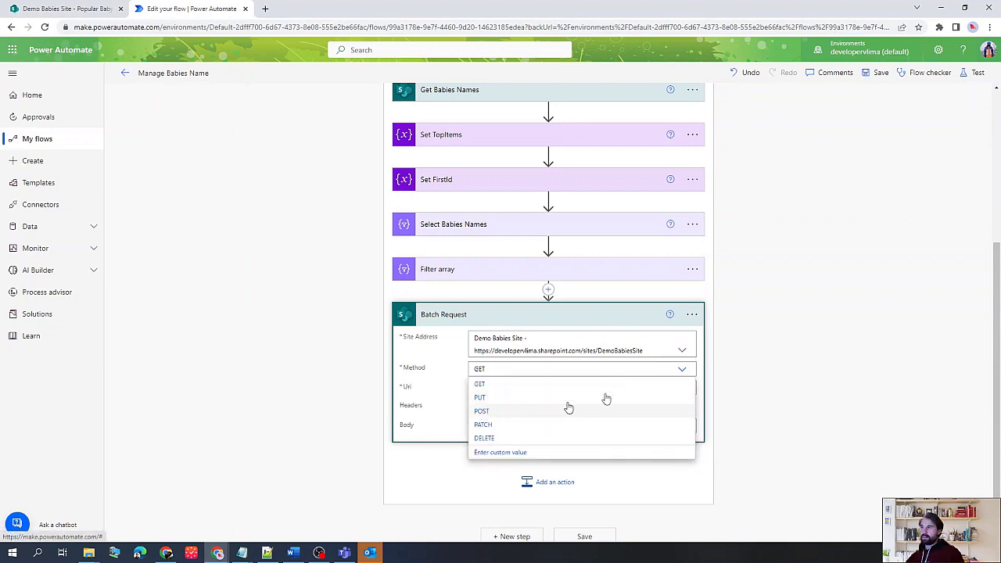
left_click(568, 407)
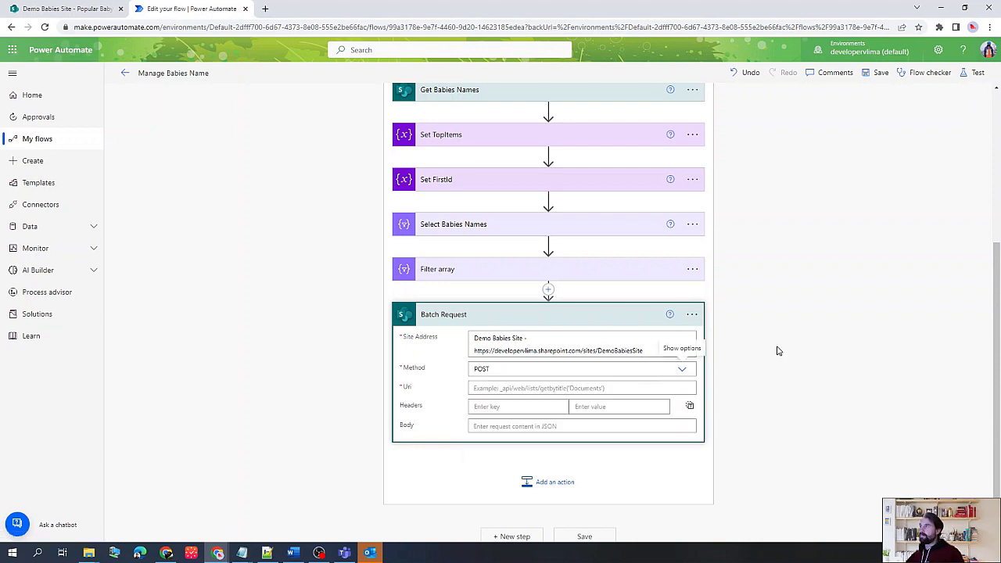
Step: Copy the URI _api/$batch from the Batch Example in the Word document BatchHelper.docx into the Batch Request's Uri in Power Automate
key("alt+Tab")
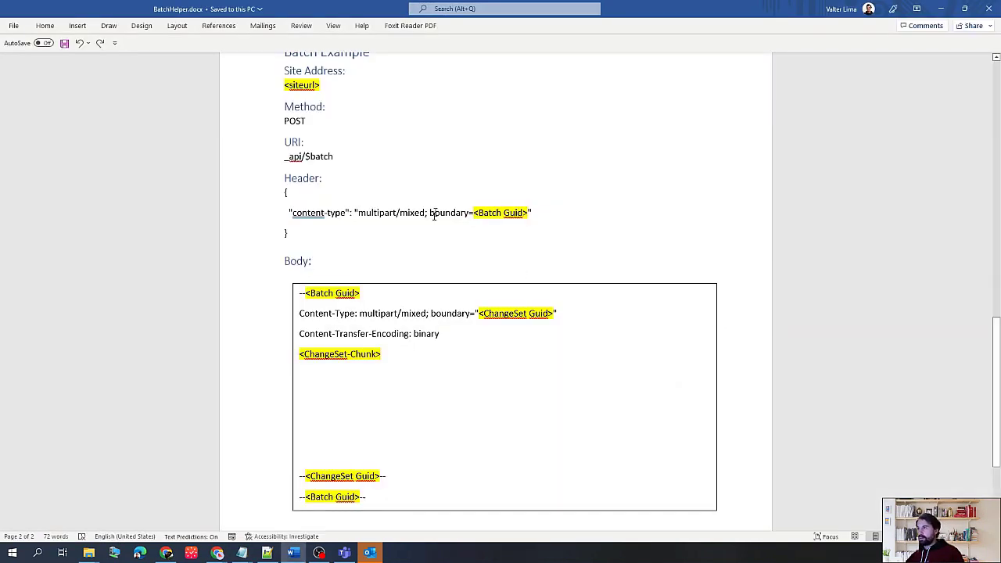
scroll(438, 218, "up", 3)
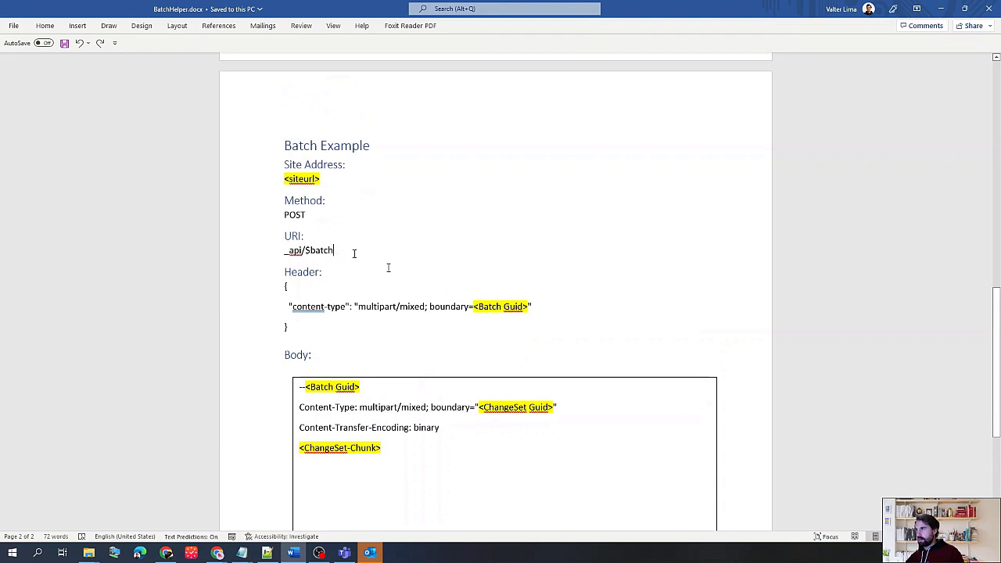
key("shift+Home")
key("ctrl+c")
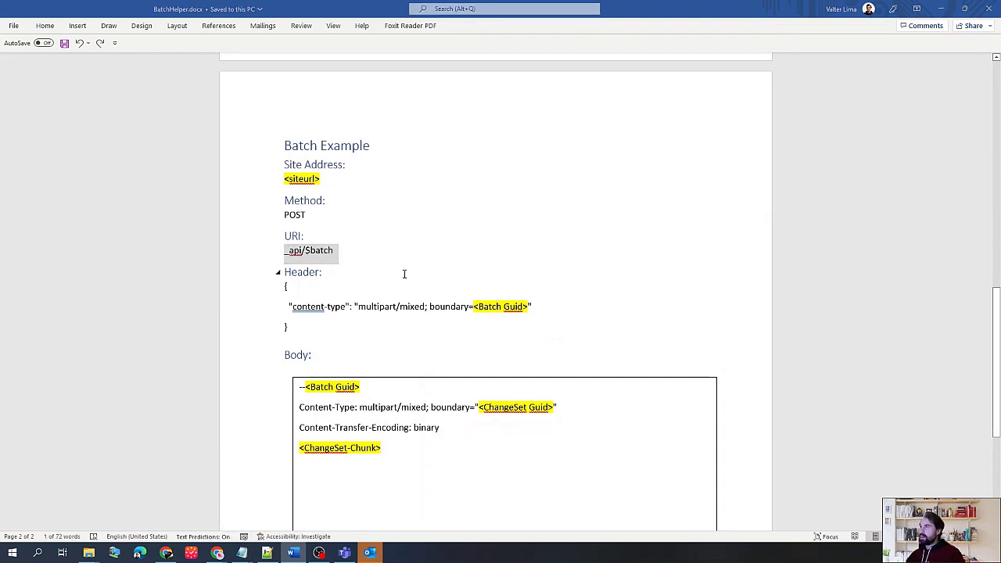
key("alt+Tab")
left_click(513, 387)
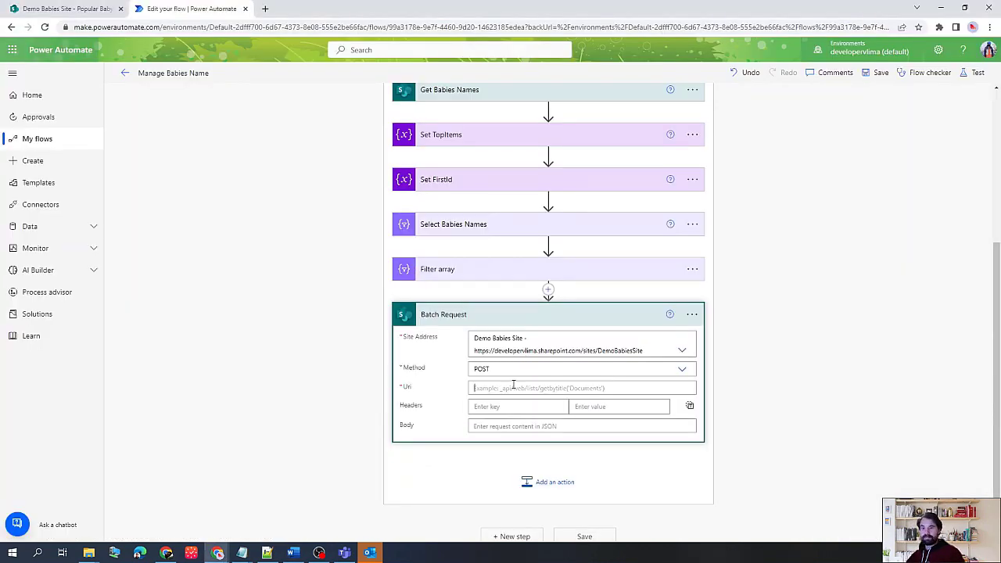
key("ctrl+v")
Step: Copy the content-type header JSON from the Word Batch Example into the Batch Request's Headers in text mode in Power Automate
key("alt+Tab")
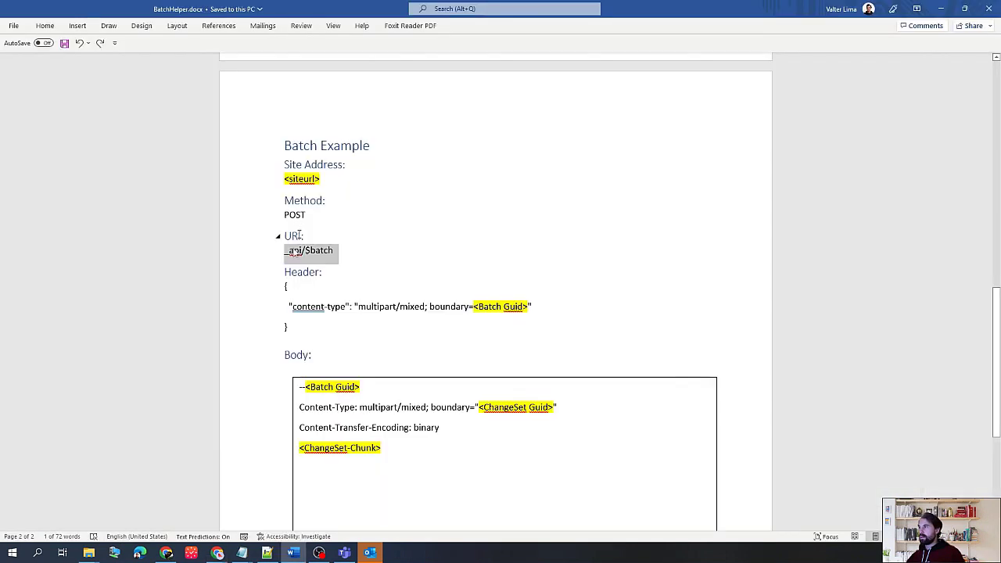
left_click_drag(291, 330, 286, 290)
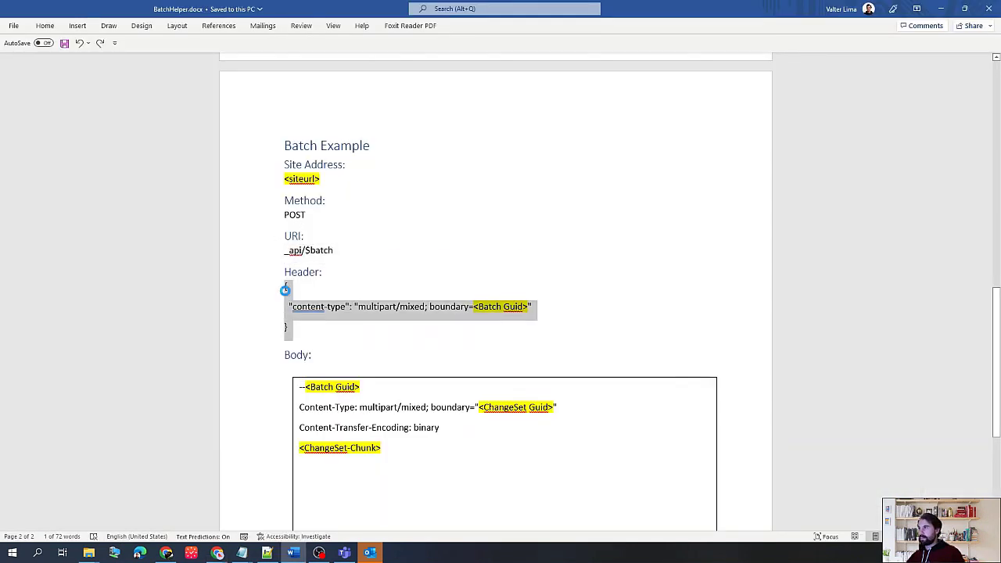
key("alt+Tab")
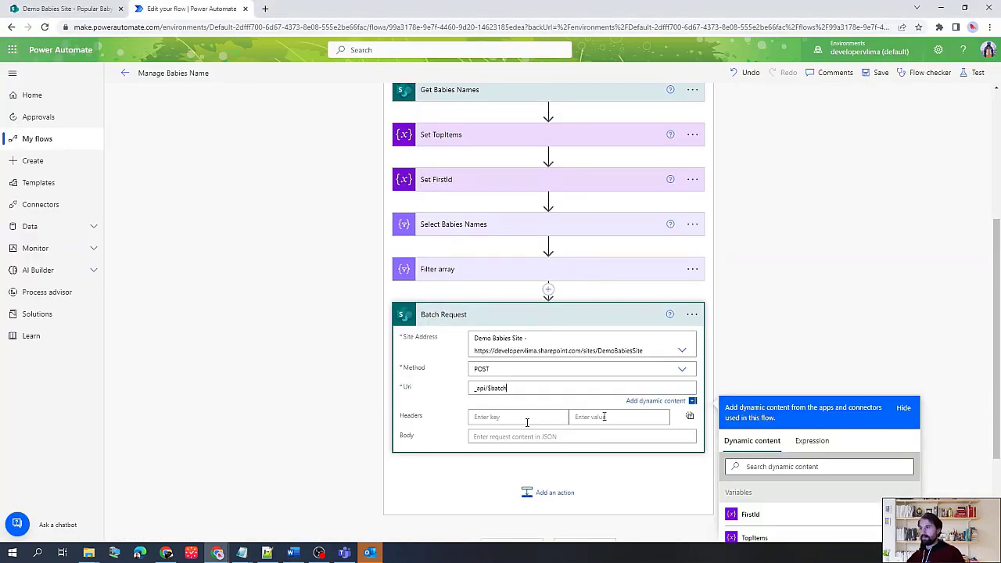
left_click(690, 418)
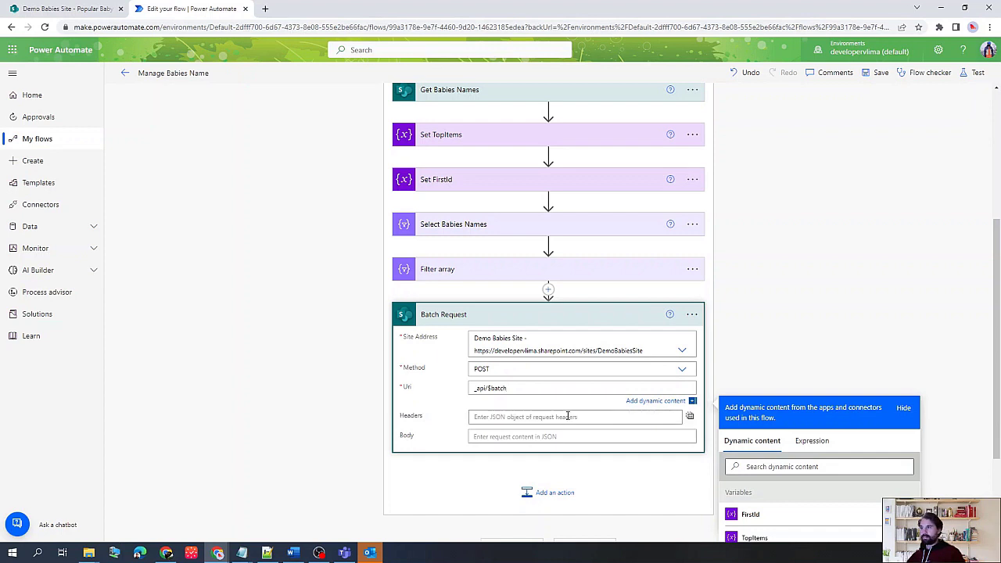
left_click(566, 415)
key("ctrl+v")
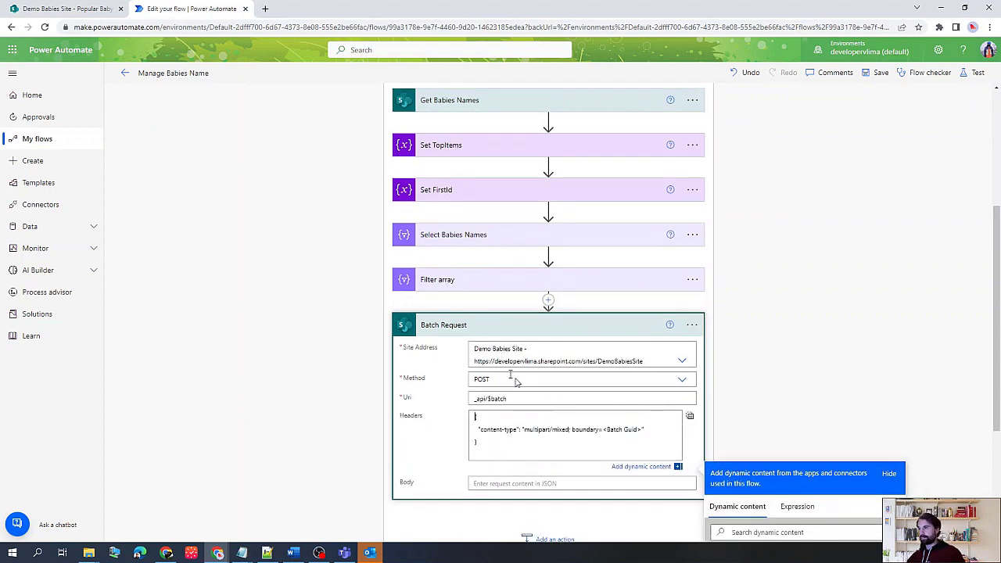
Step: Copy the whole Body template from the Word Batch Example into the Batch Request's Body, and return its Headers to key-value mode
key("alt+Tab")
left_click(330, 407)
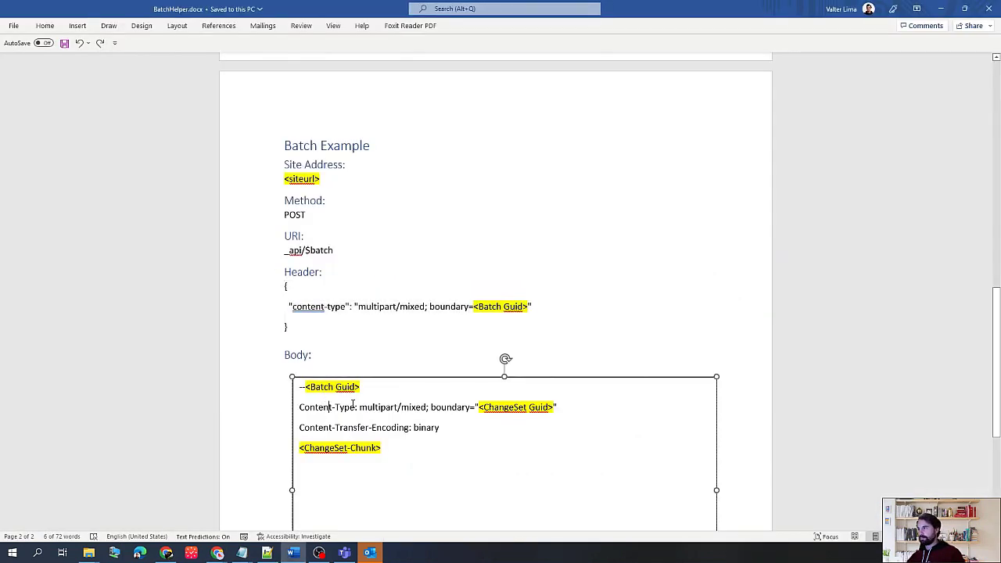
scroll(418, 391, "down", 3)
key("ctrl+a")
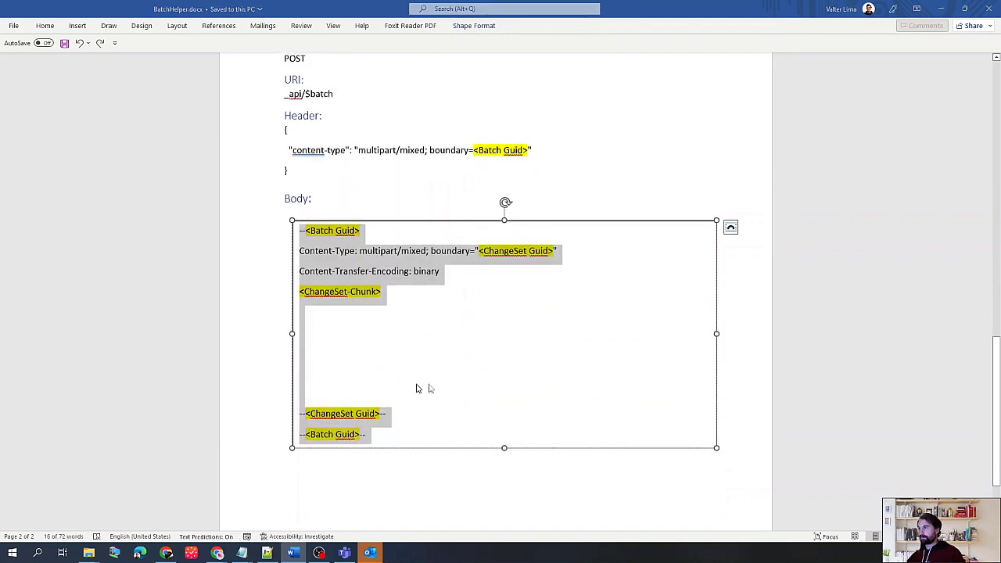
key("alt+Tab")
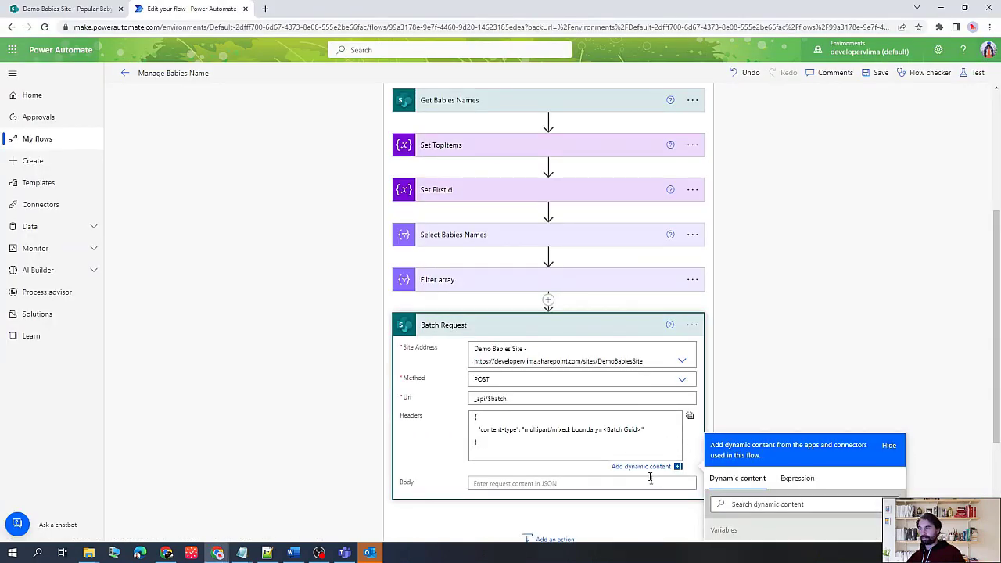
scroll(500, 458, "down", 1)
left_click(518, 380)
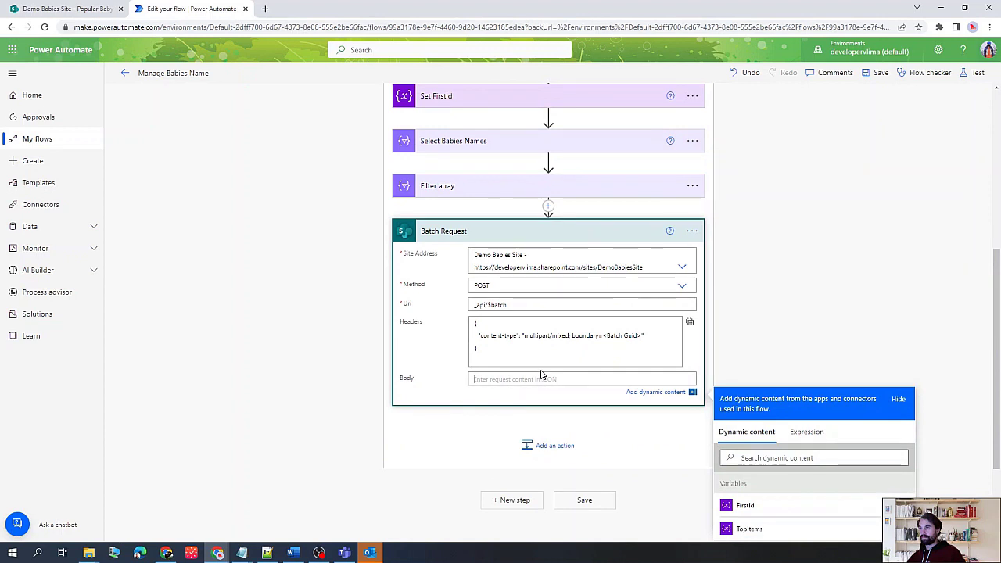
key("ctrl+v")
left_click(689, 322)
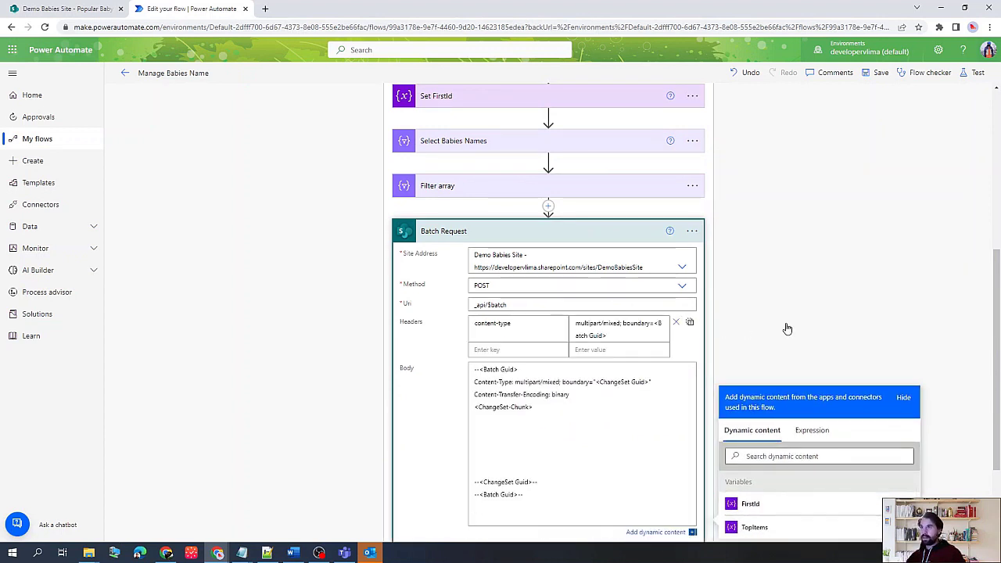
left_click(823, 321)
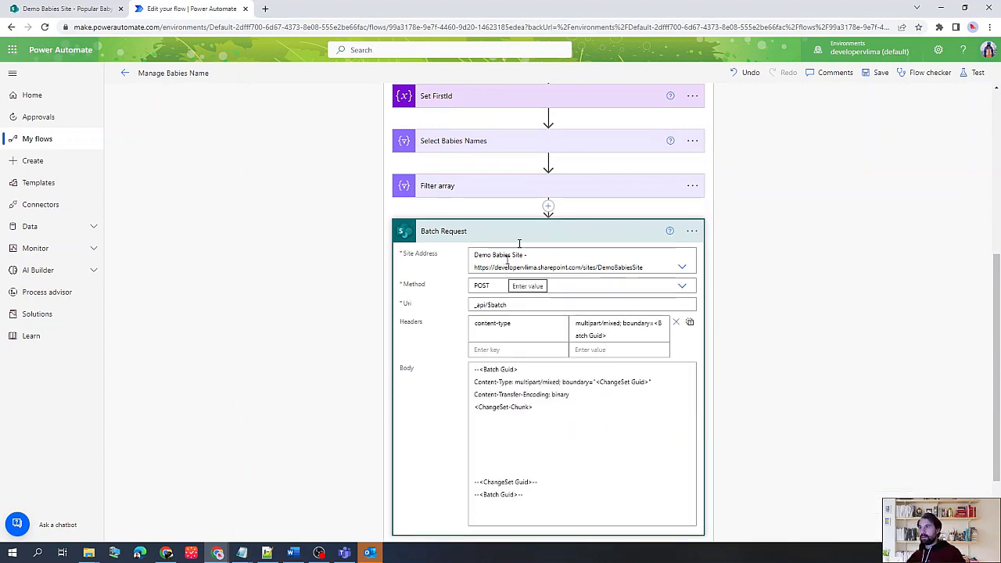
Step: Insert a Compose action between Filter array and Batch Request
key("alt+Tab")
key("alt+Tab")
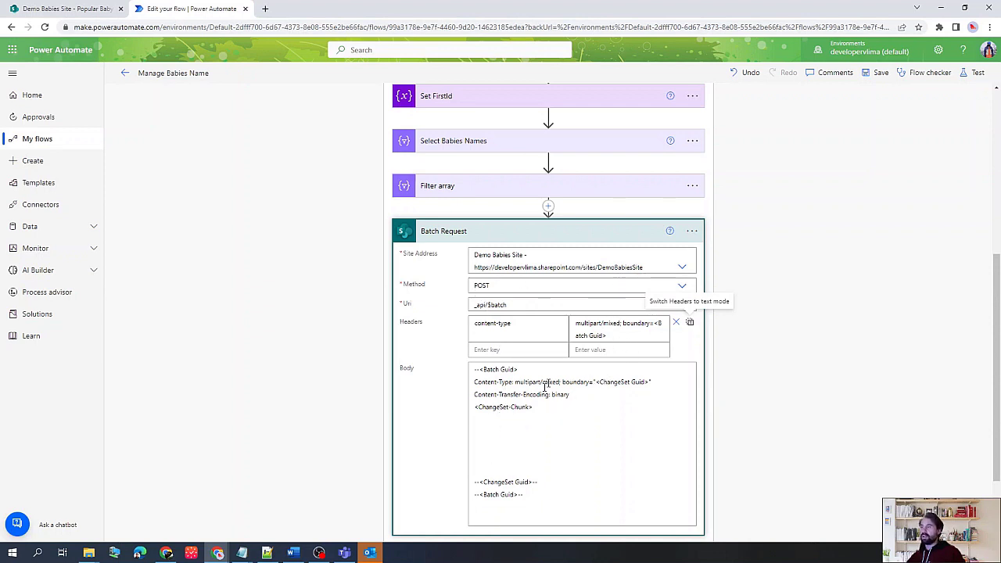
scroll(545, 387, "up", 2)
left_click(547, 362)
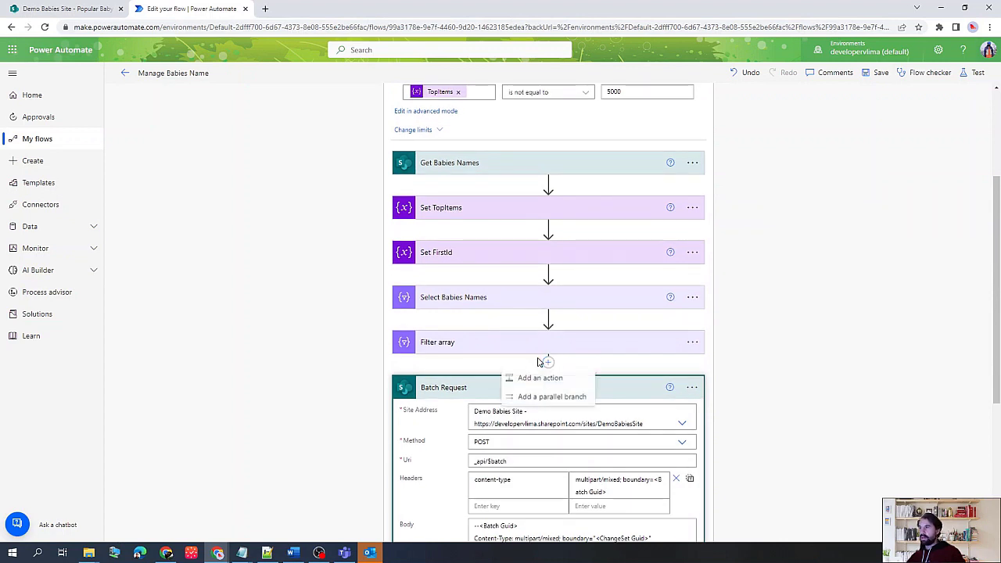
left_click(540, 378)
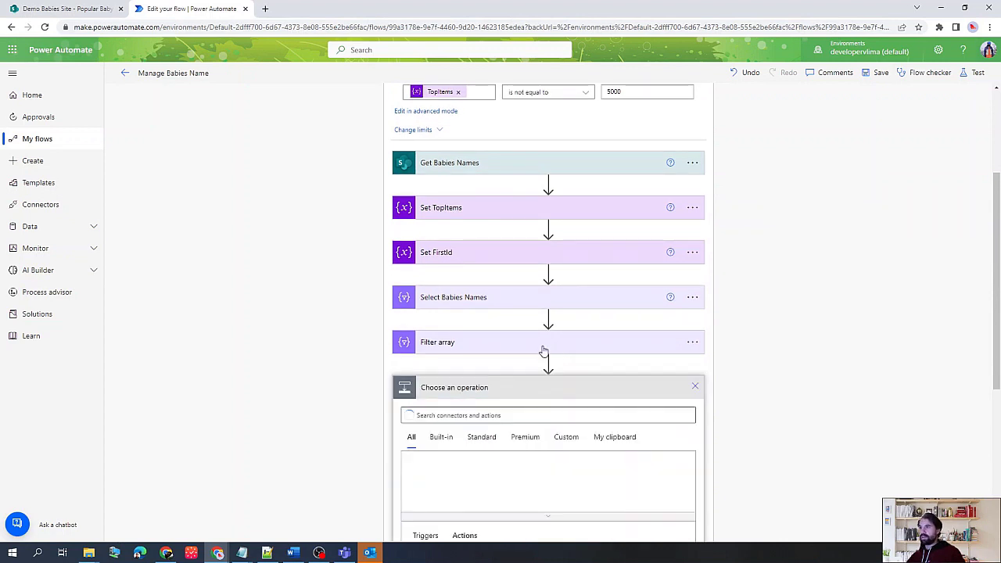
scroll(473, 401, "down", 1)
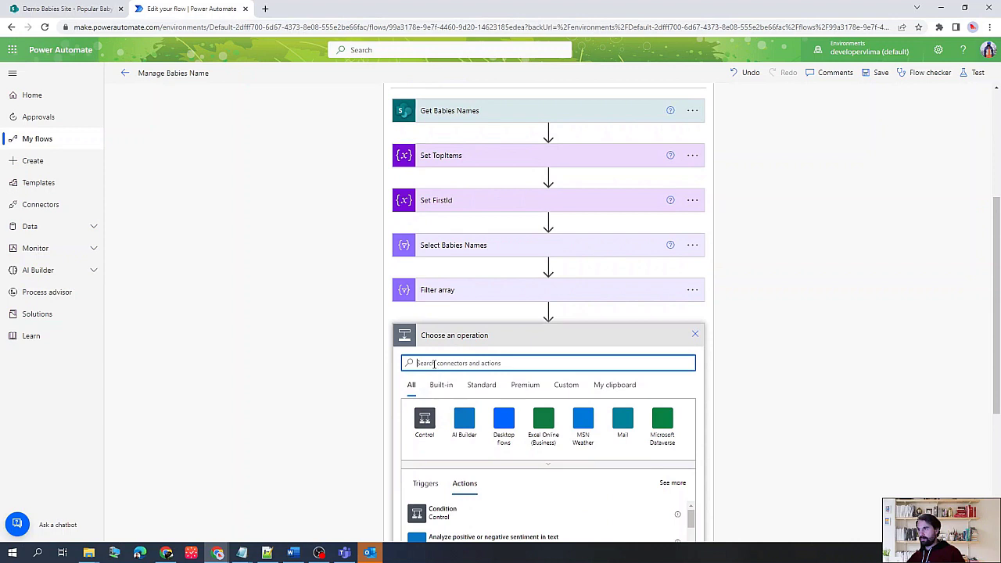
type("compose")
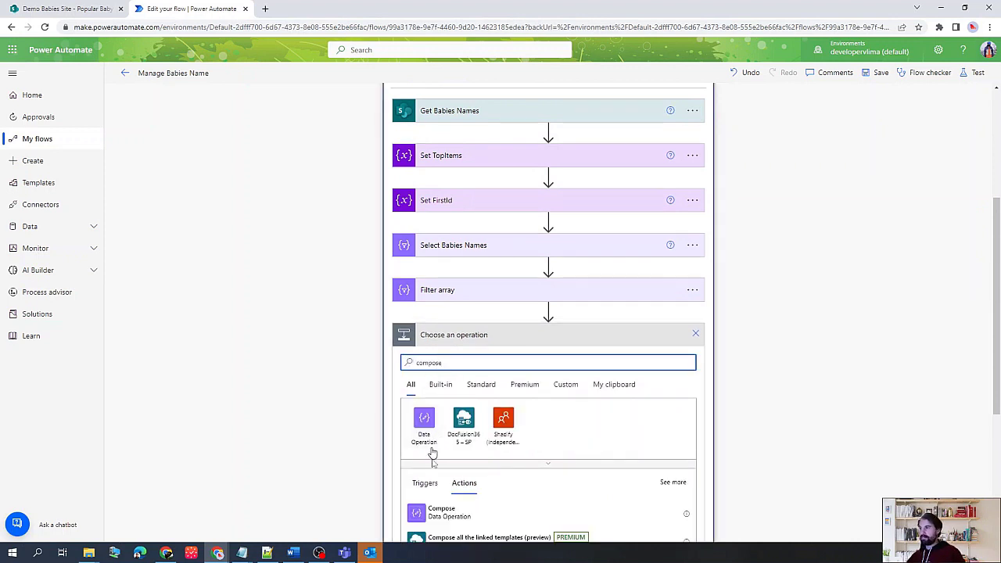
left_click(555, 512)
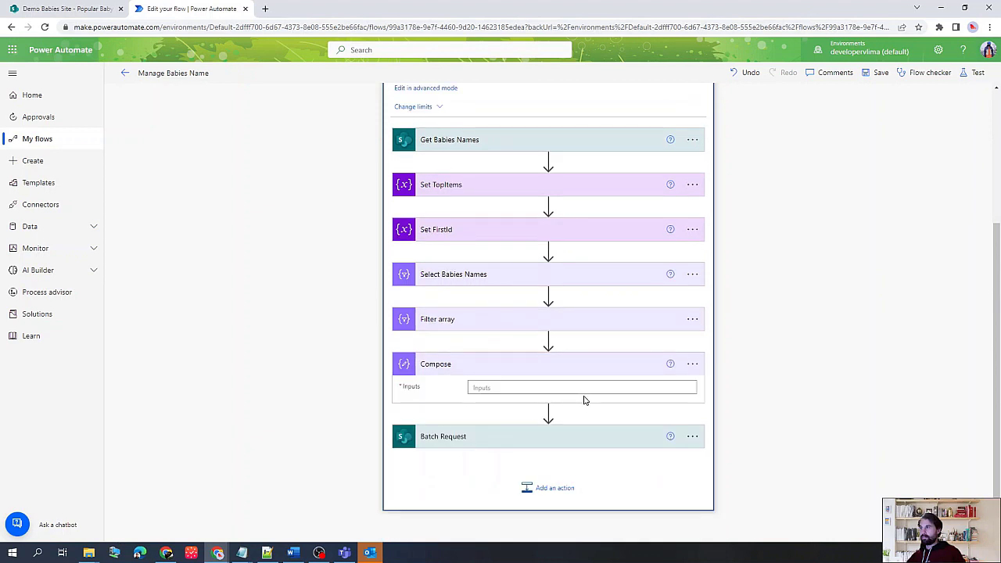
Step: Rename the new Compose action to Batch Guid
left_click(692, 346)
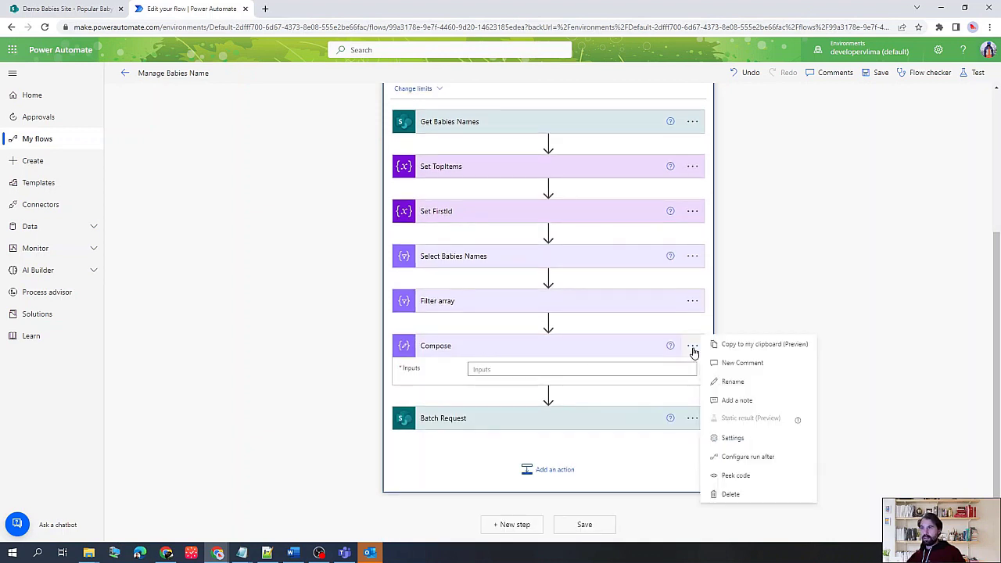
left_click(737, 383)
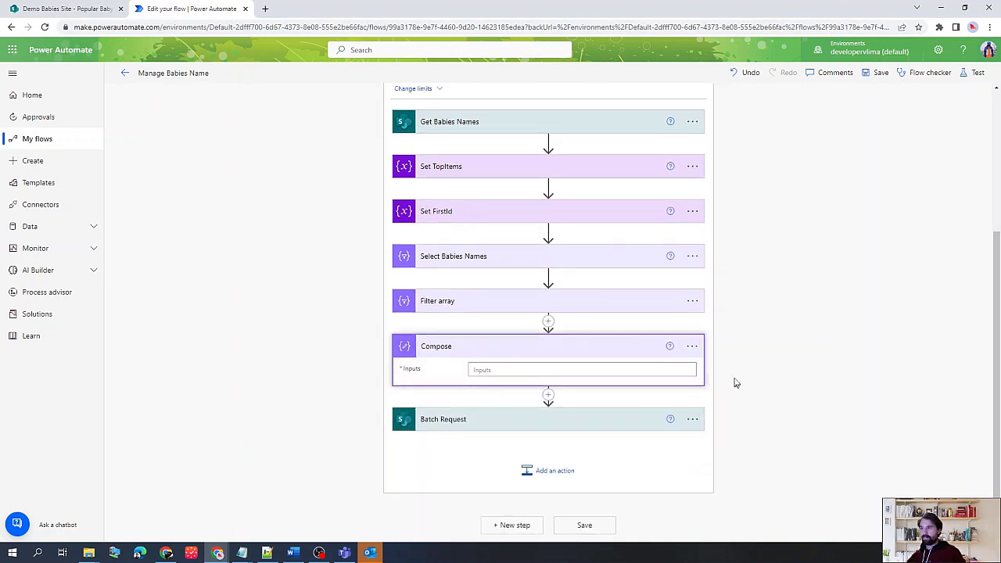
left_click(692, 346)
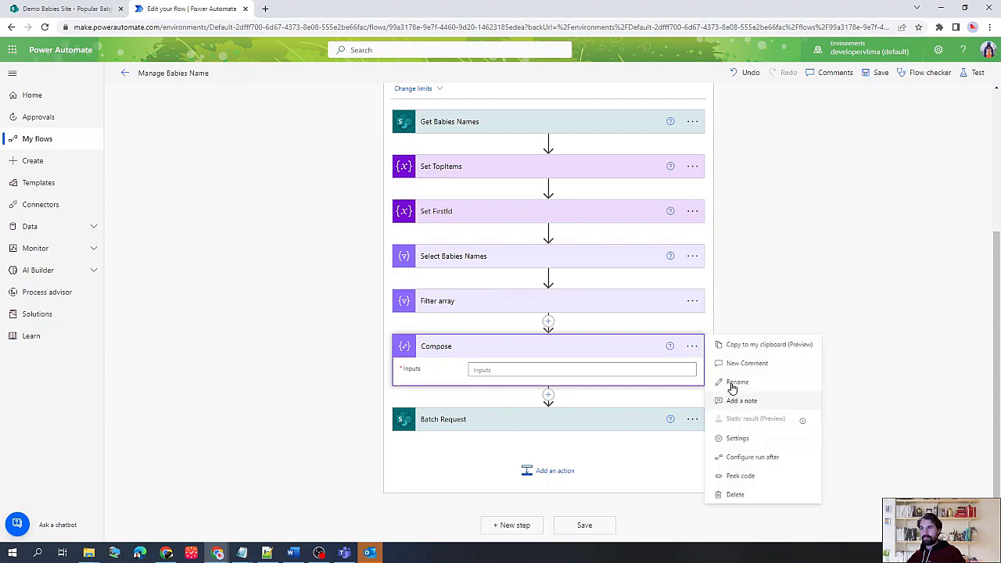
left_click(731, 382)
type("Batch Guid")
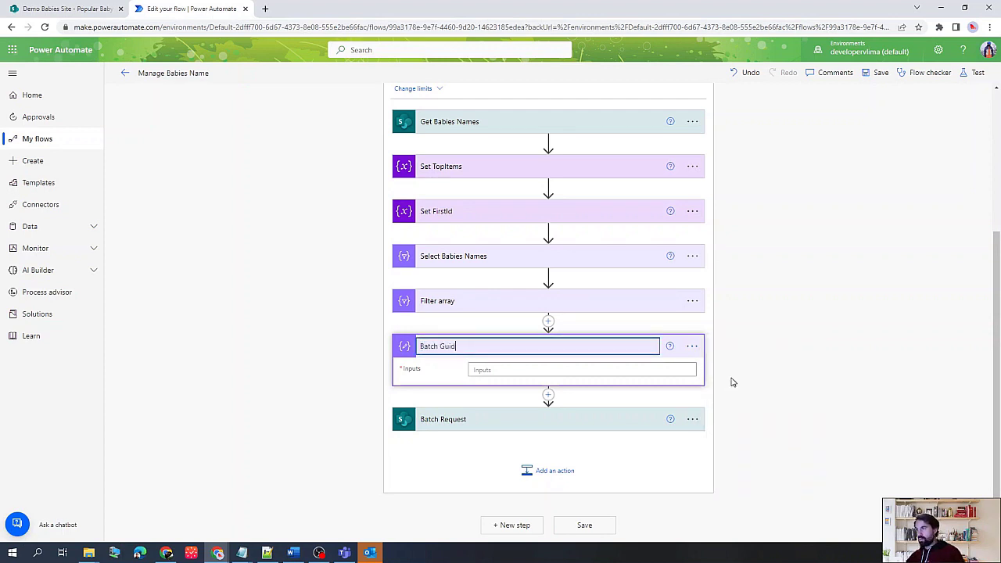
Step: Open the Batch Guid action's Inputs for editing and switch to the Parameters section of BatchHelper.docx in Word
left_click(516, 368)
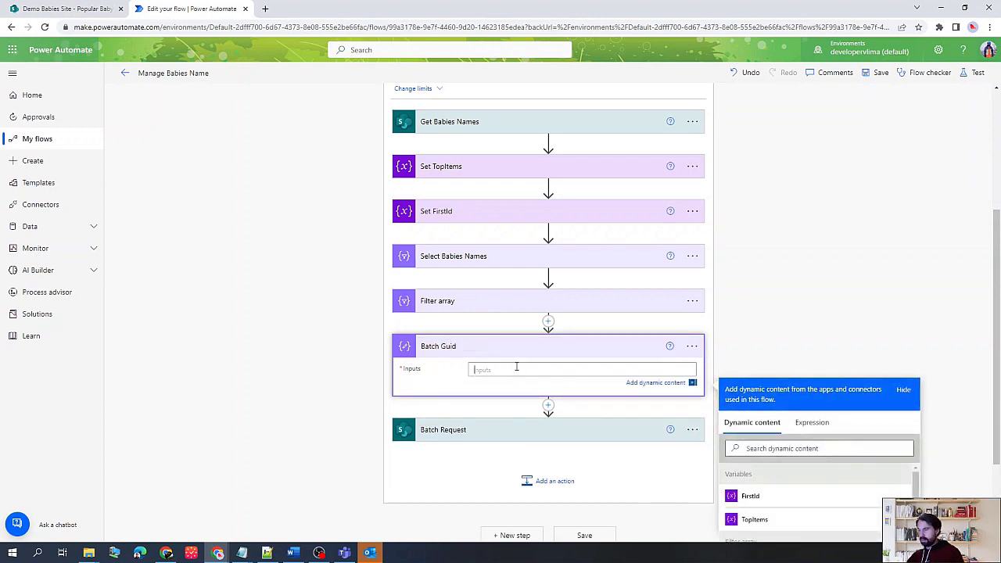
key("alt+Tab")
scroll(337, 195, "up", 20)
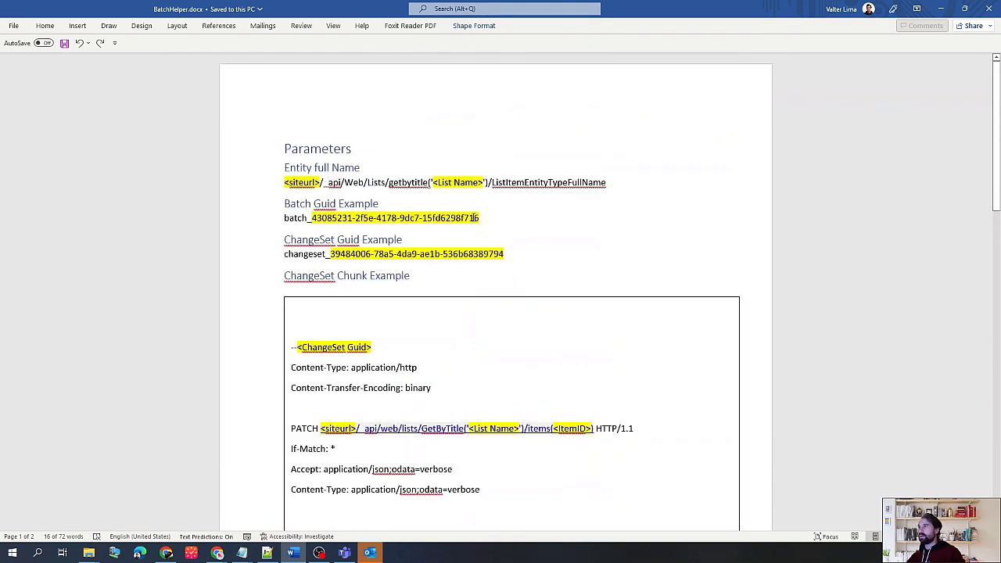
left_click_drag(479, 219, 259, 218)
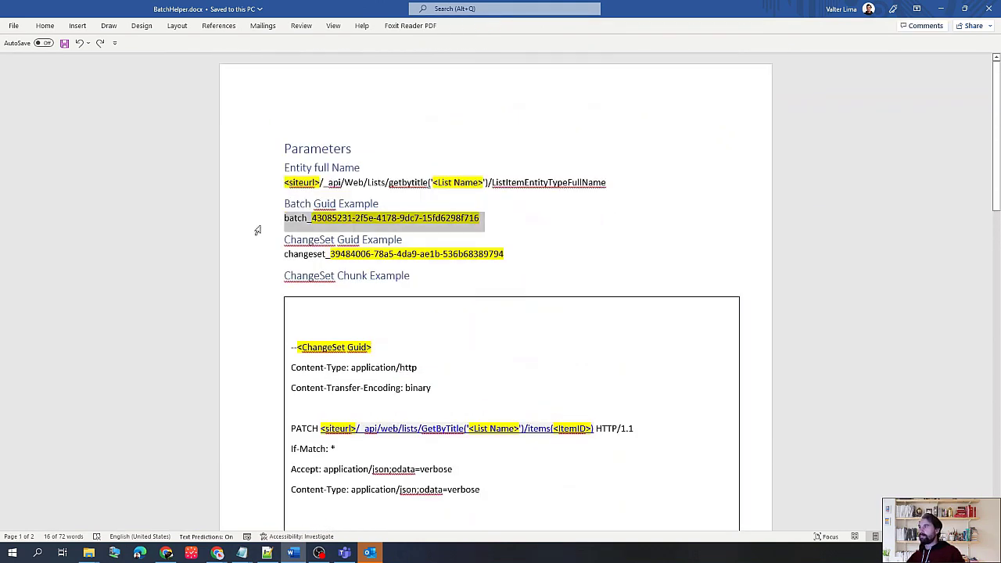
type("batch_43085231-2f5e-4178-9dc7-15fd6298f716")
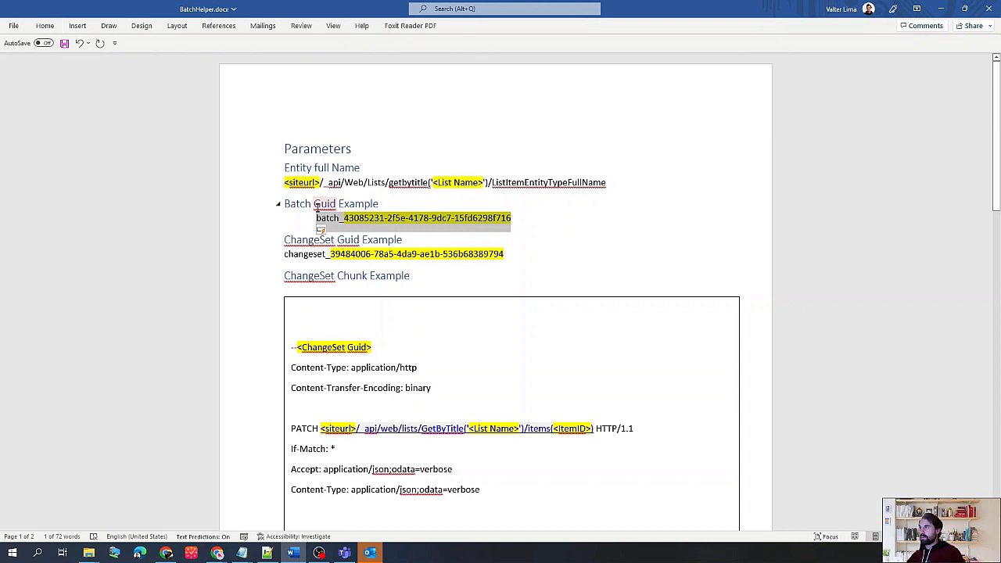
left_click(316, 205)
key("ctrl+z")
key("ctrl+z")
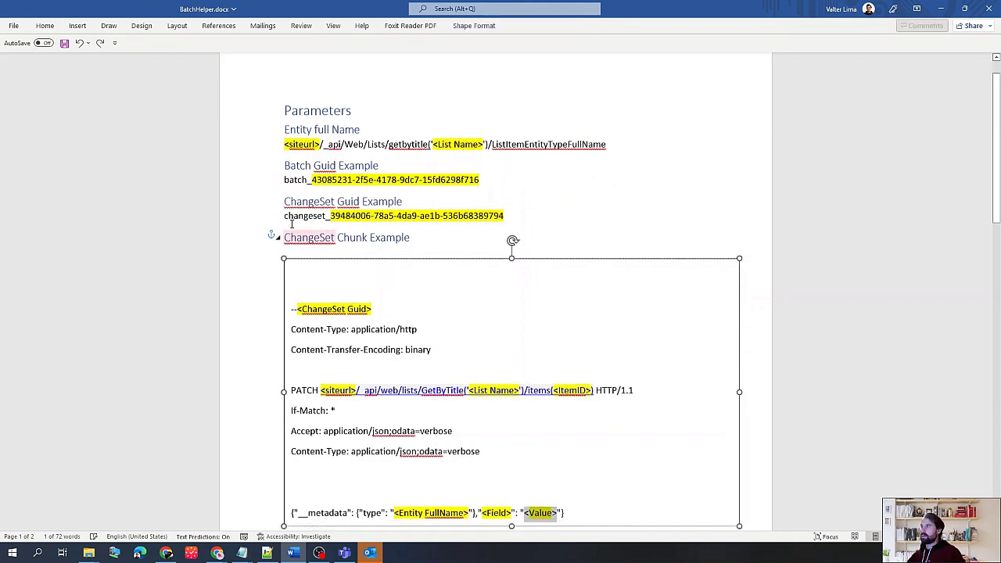
Step: Copy the Batch Guid Example value batch_43085231-2f5e-4178-9dc7-15fd6298f716 from the Word document into the Batch Guid action's Inputs in Power Automate
left_click(284, 173)
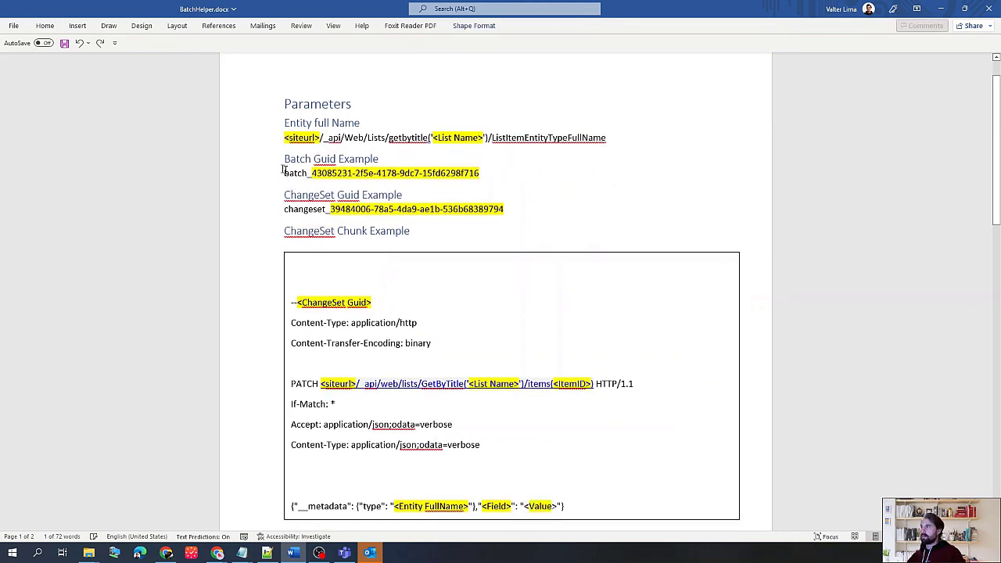
left_click(478, 173, "shift")
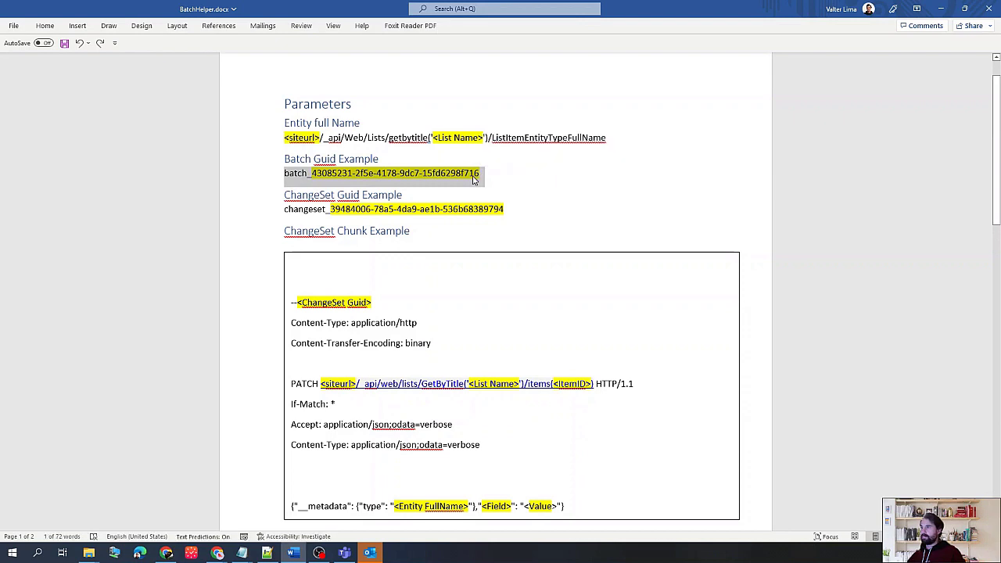
key("alt+Tab")
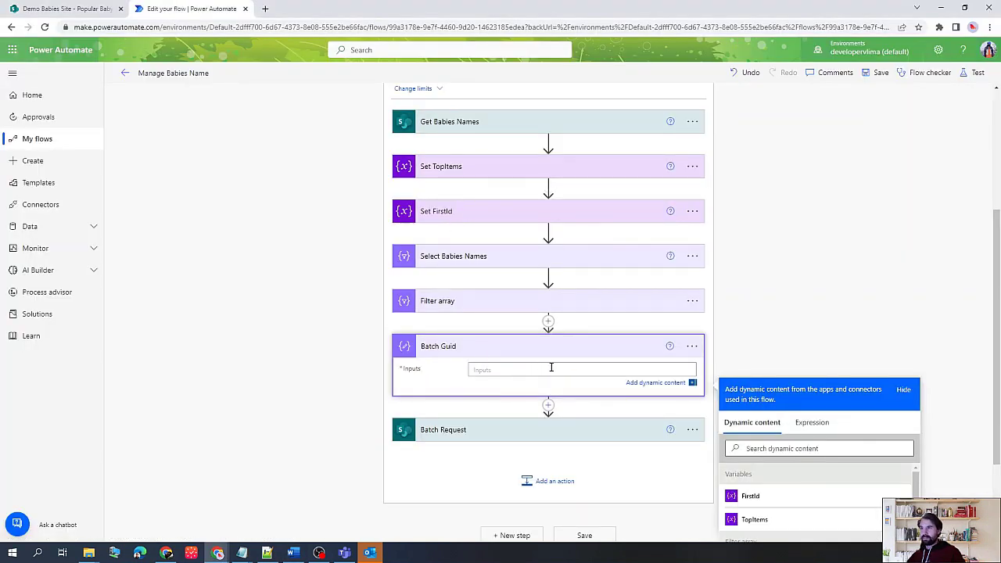
type("batch_43085231-1f5e-4178-9dc7-15fc6298f716")
Step: Replace the sample GUID after batch_ in the Batch Guid action's Inputs with the expression guid()
left_click(491, 370, "shift")
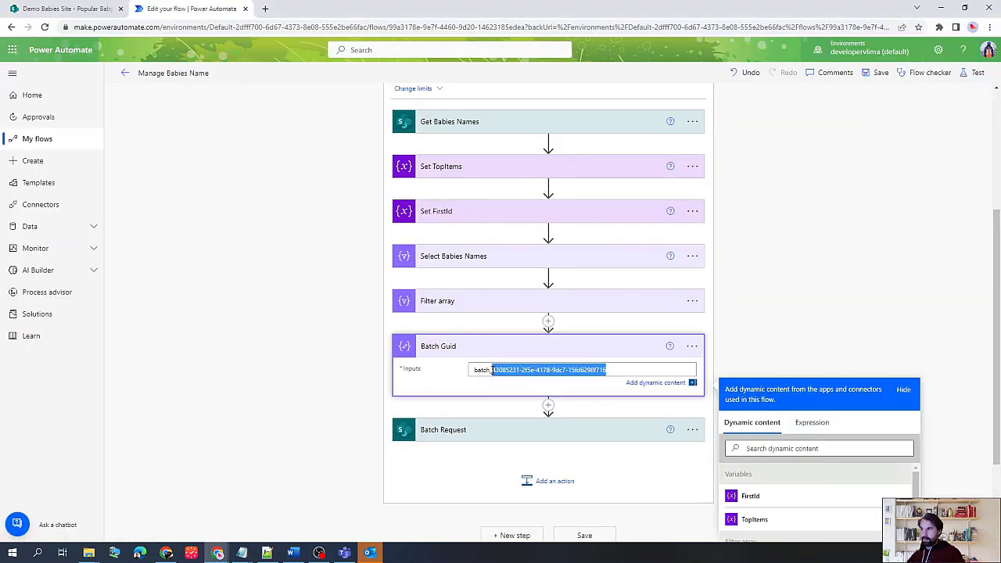
key("BackSpace")
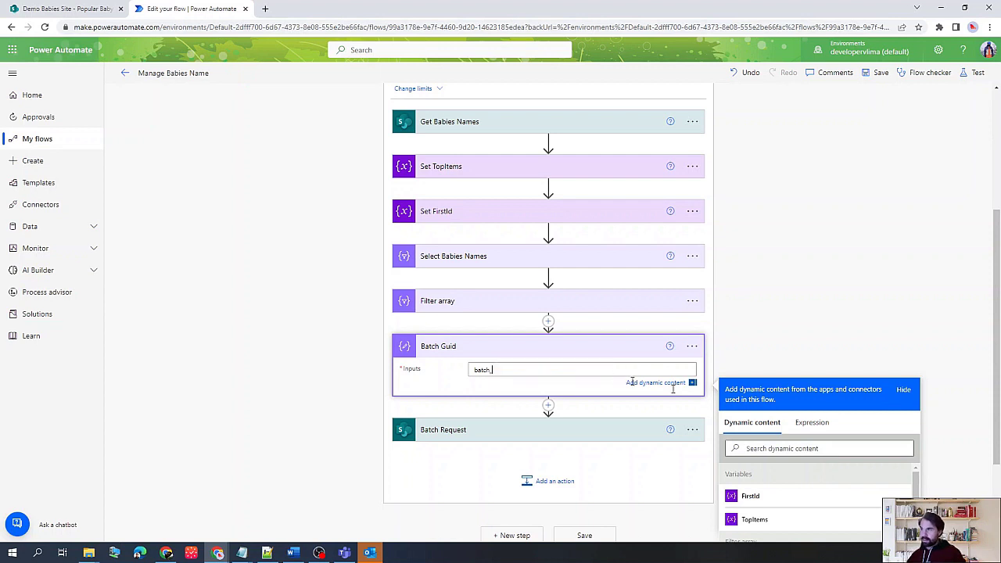
left_click(812, 426)
left_click(766, 457)
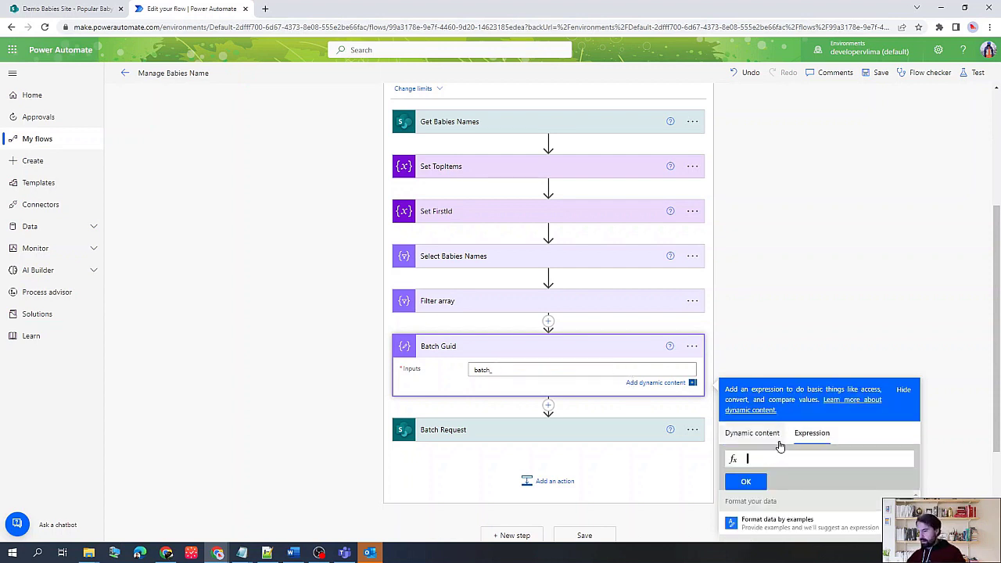
type("guid(")
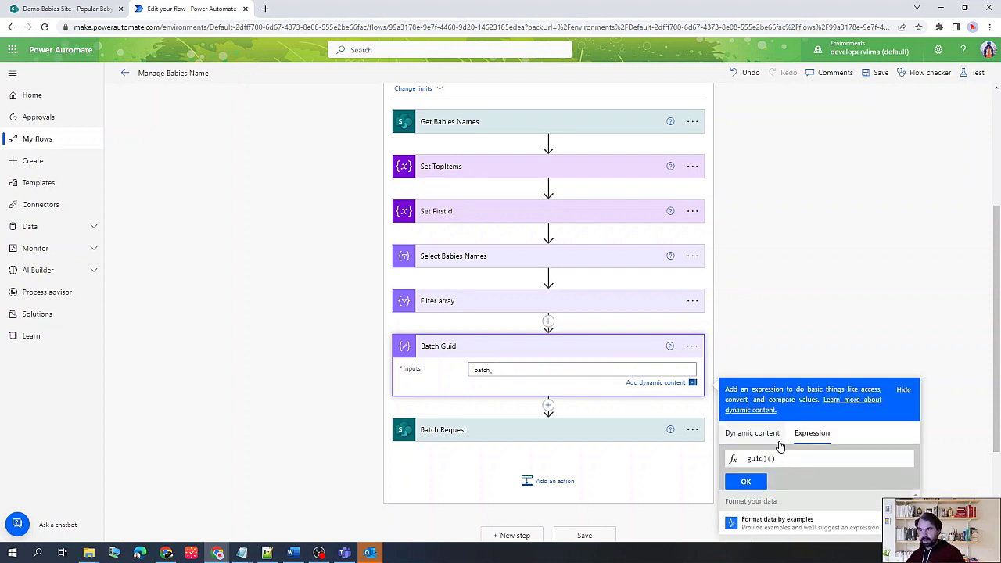
left_click(746, 480)
left_click(596, 90)
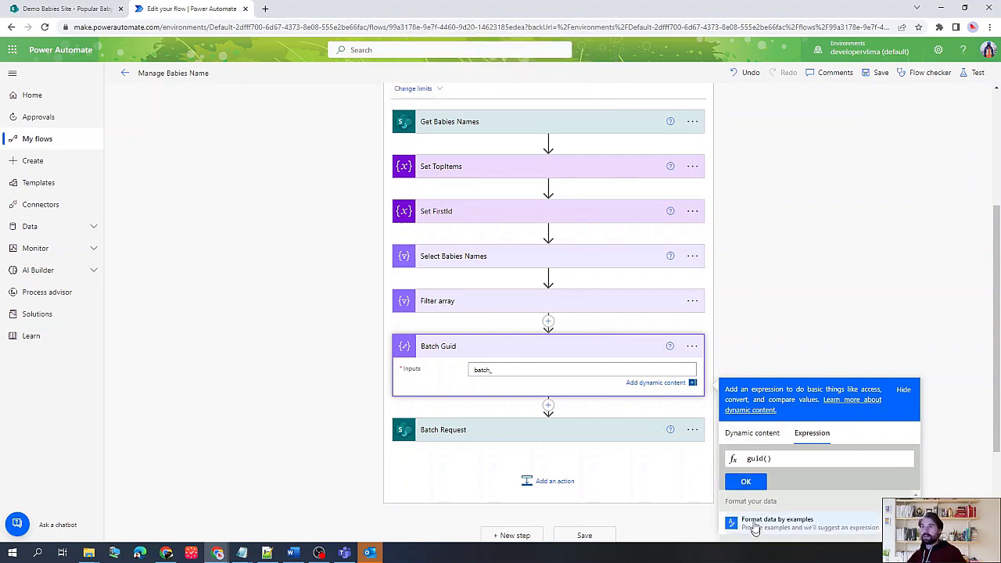
left_click(745, 481)
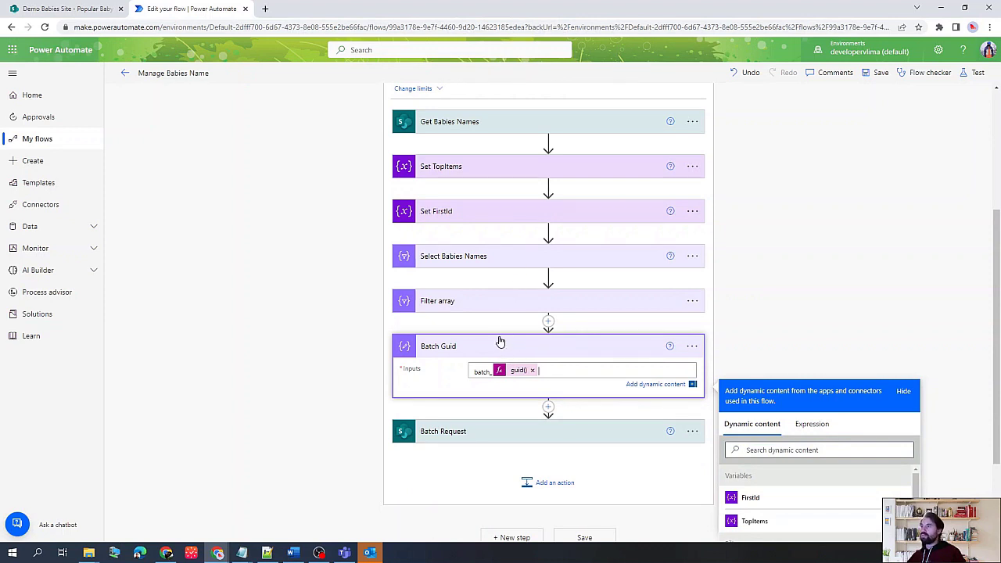
key("alt+Tab")
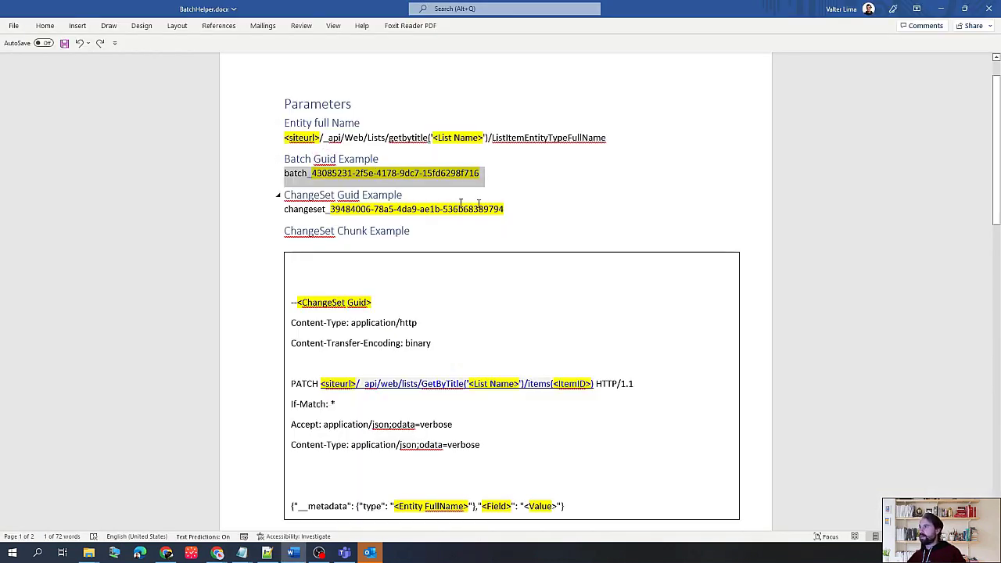
left_click(513, 207)
triple_click(514, 206)
key("ctrl+c")
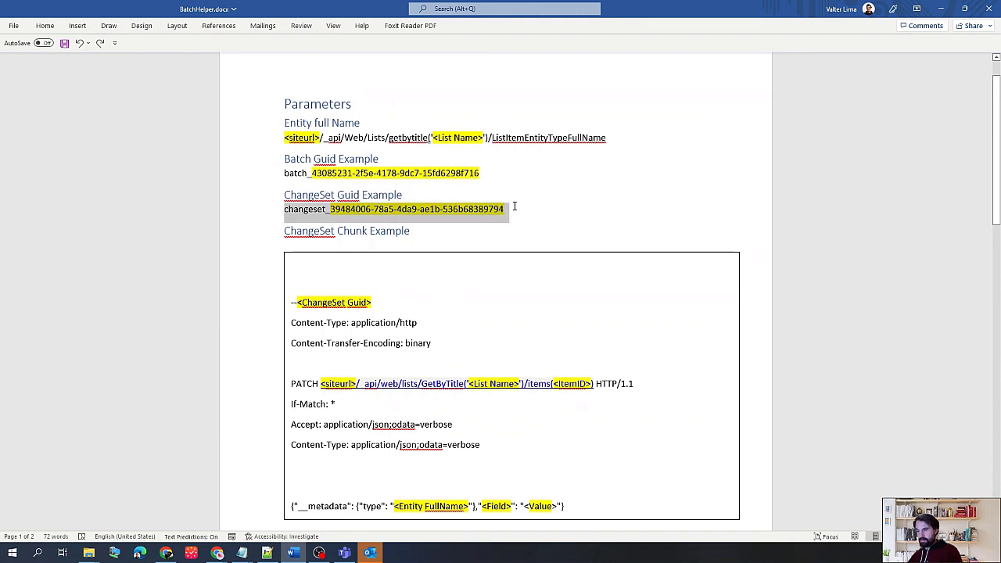
key("alt+Tab")
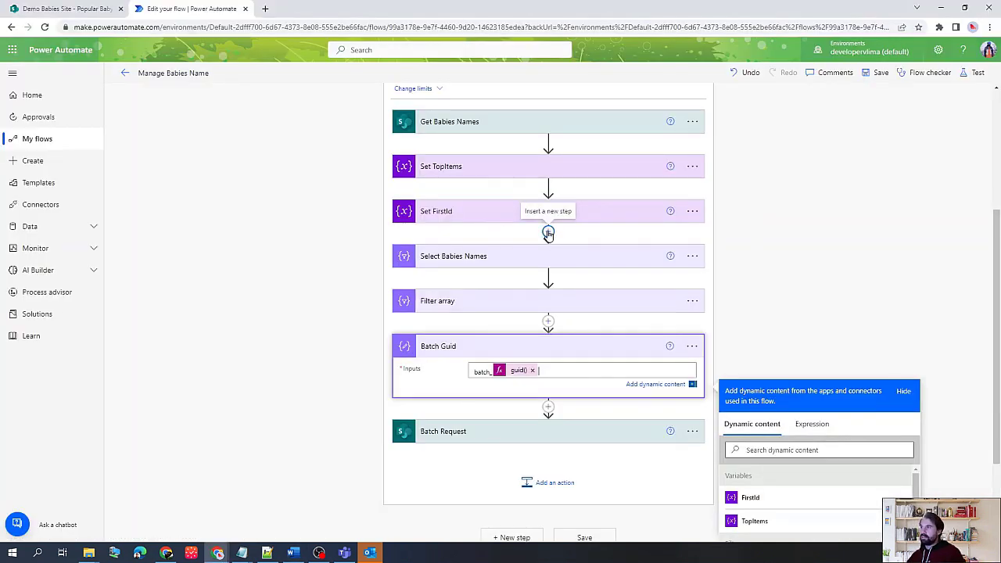
Step: Insert a Compose action between Set FirstId and Select Babies Names
left_click(548, 232)
left_click(547, 229)
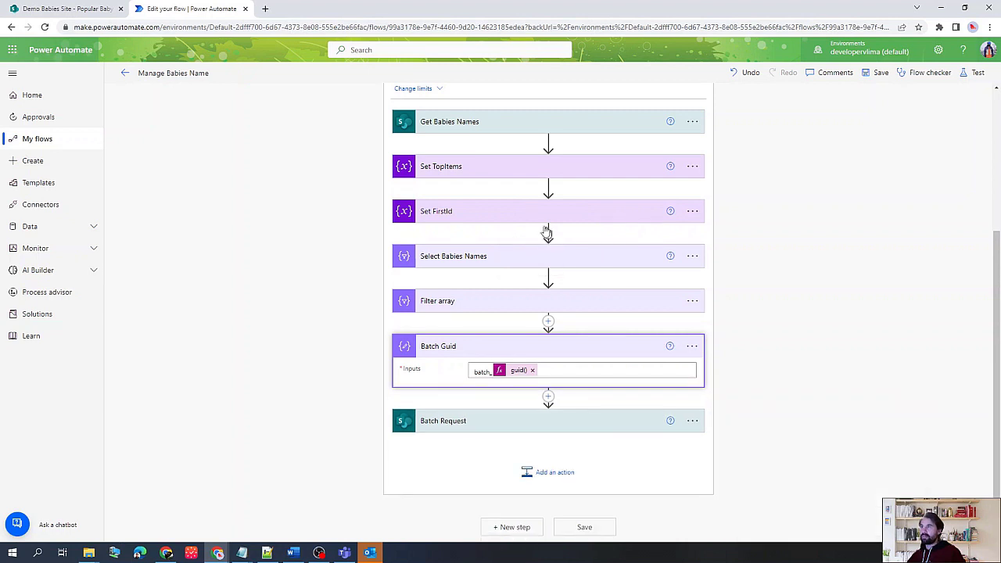
left_click(548, 233)
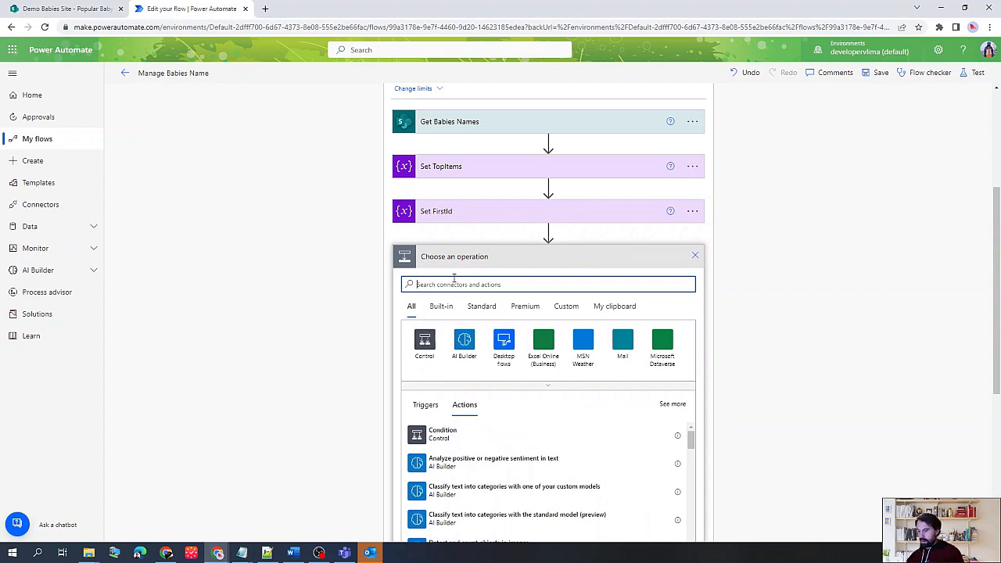
type("cond")
key("ctrl+a")
type("c")
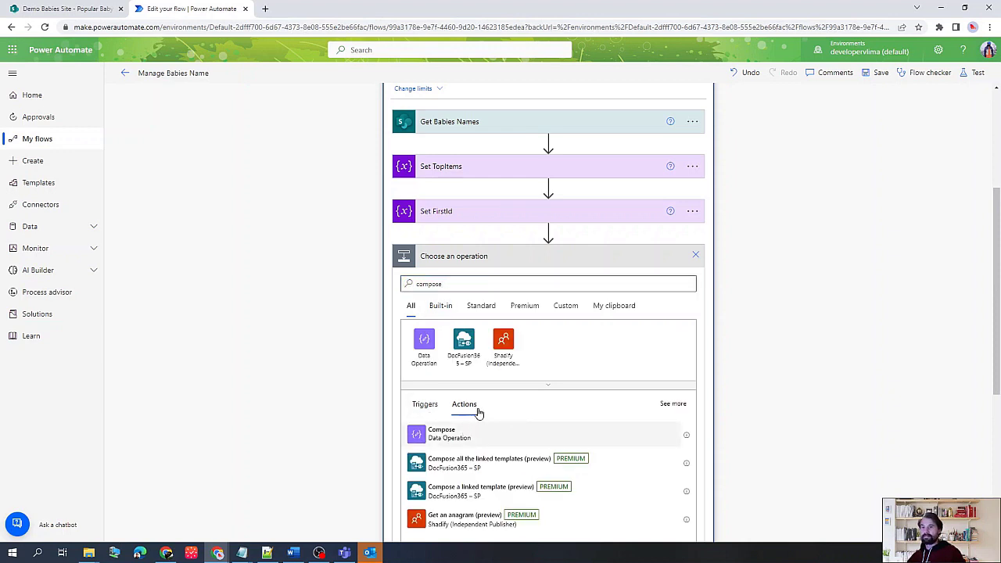
left_click(473, 433)
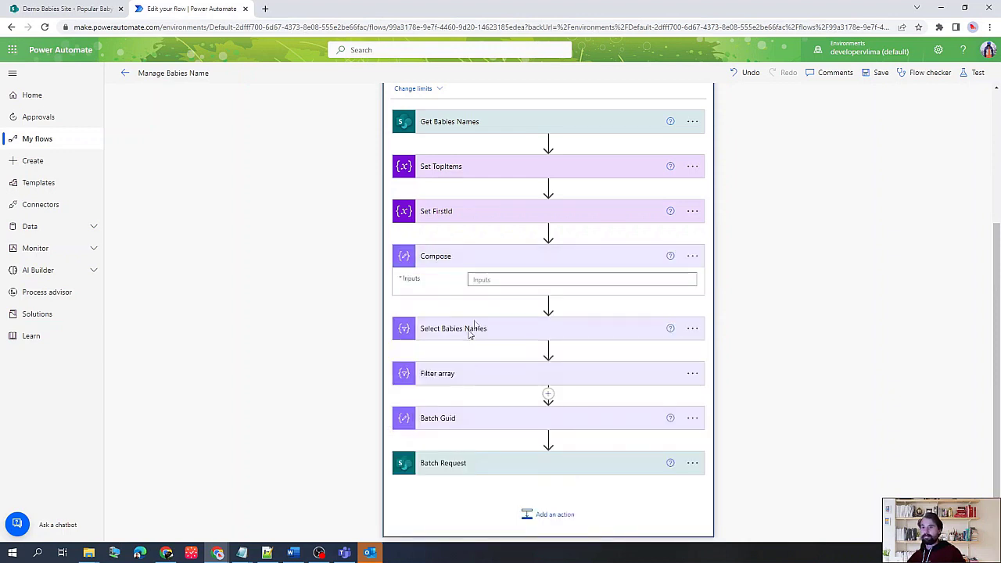
left_click(583, 279)
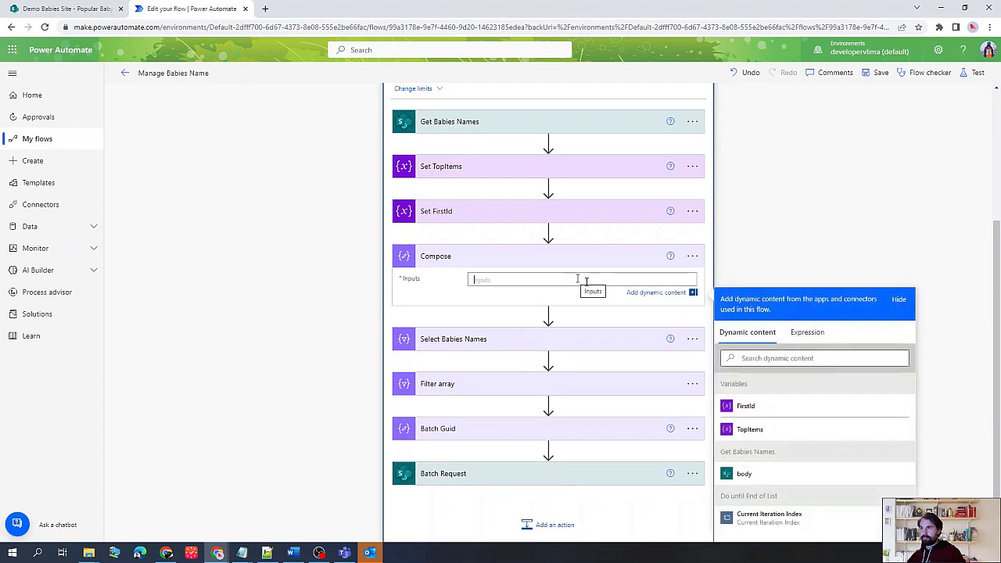
left_click(809, 331)
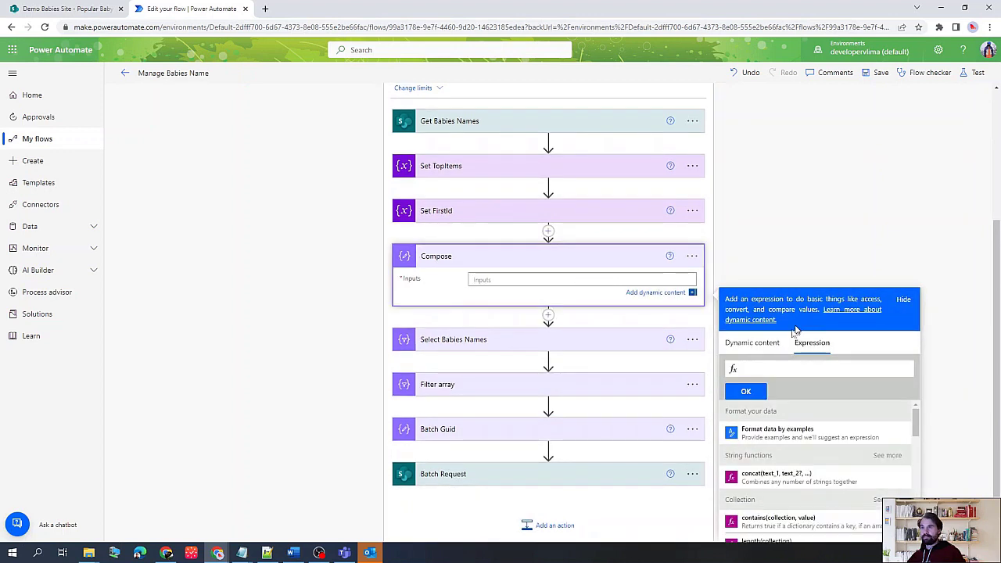
key("ctrl+v")
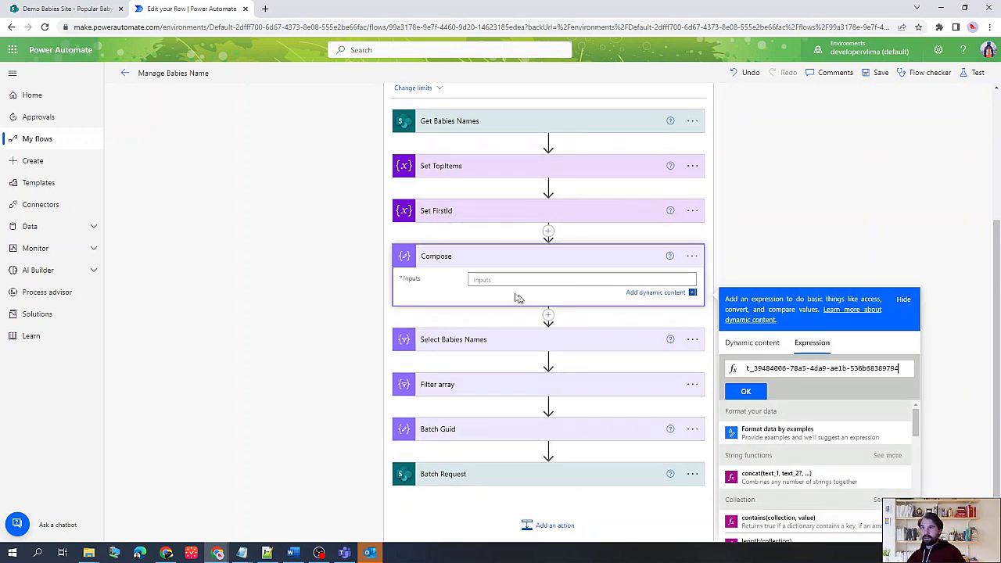
key("ctrl+z")
left_click(538, 281)
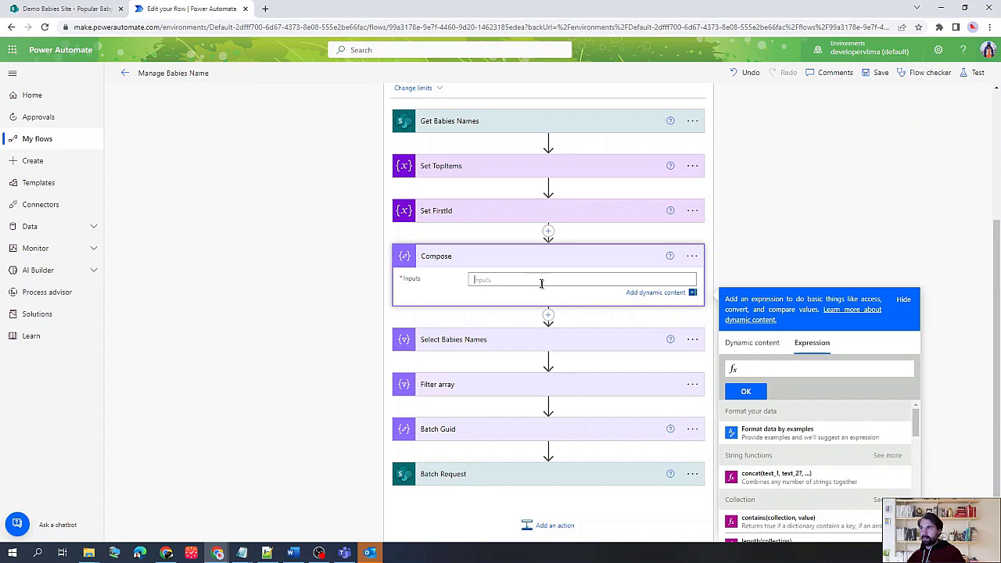
Step: Paste the copied changeset example into the new Compose action's Inputs and replace the GUID after changeset_ with the expression guid()
key("ctrl+v")
left_click(508, 280)
key("shift+End")
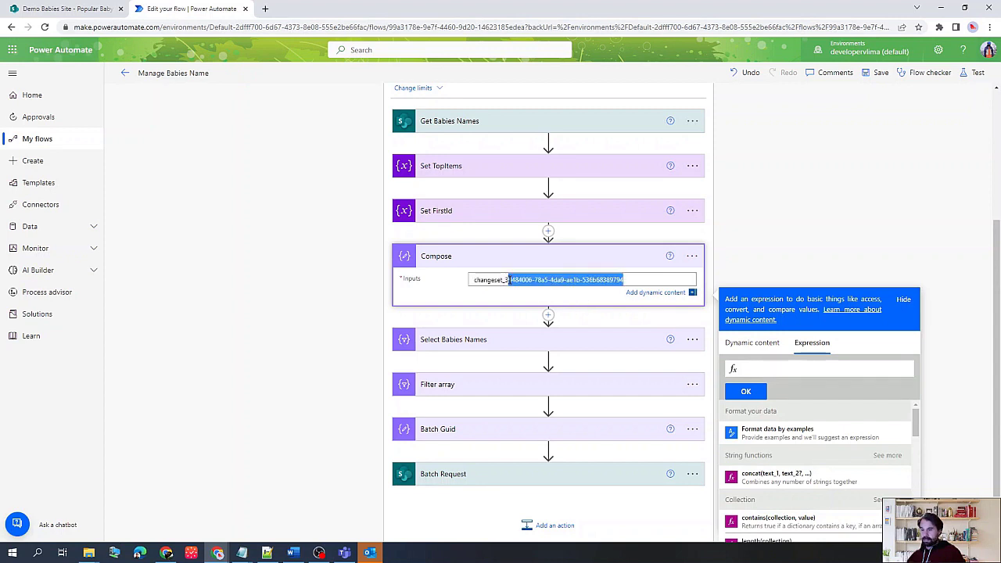
key("BackSpace")
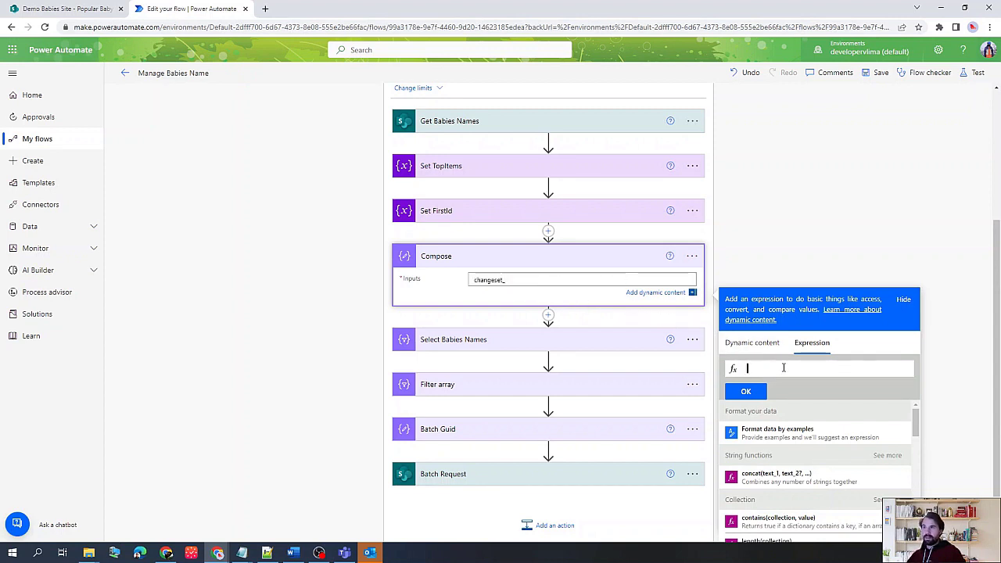
type("guid()")
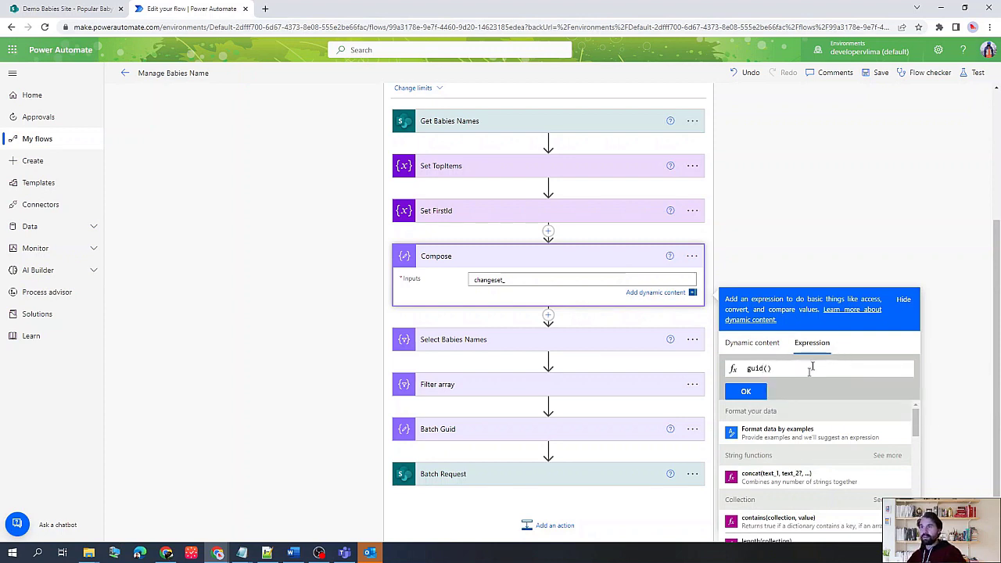
left_click(744, 390)
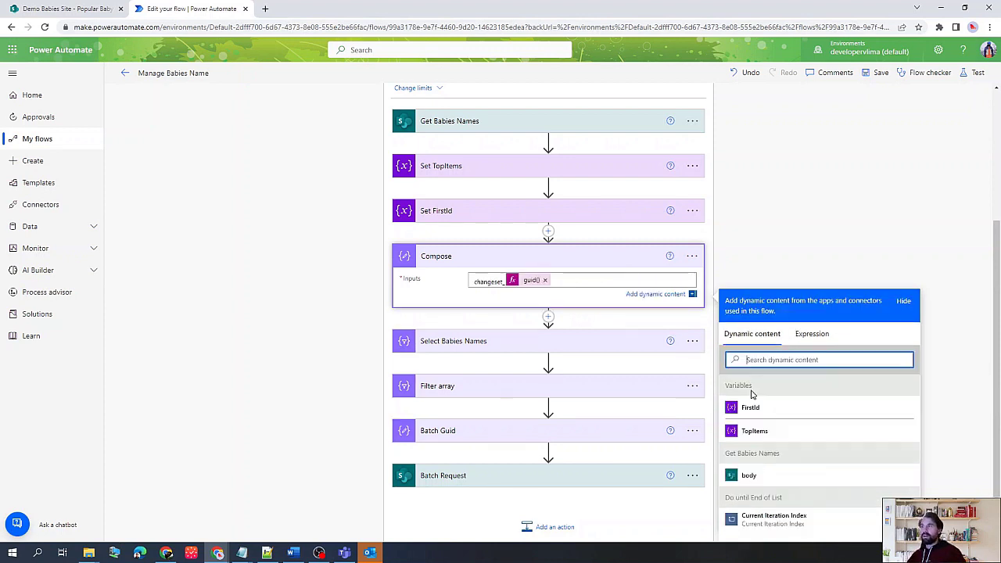
Step: Rename the new Compose action to ChangeSet Guid
left_click(687, 259)
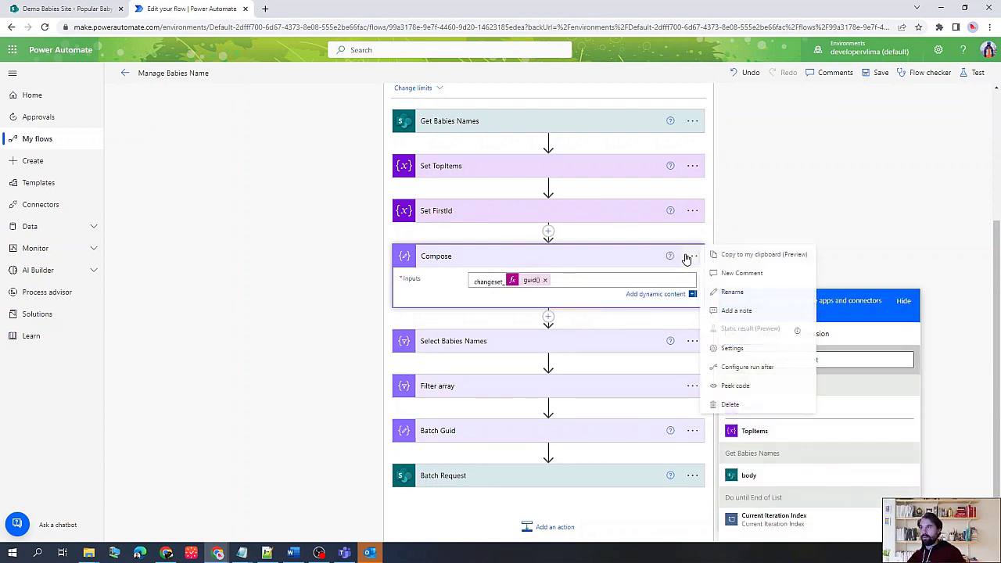
left_click(692, 260)
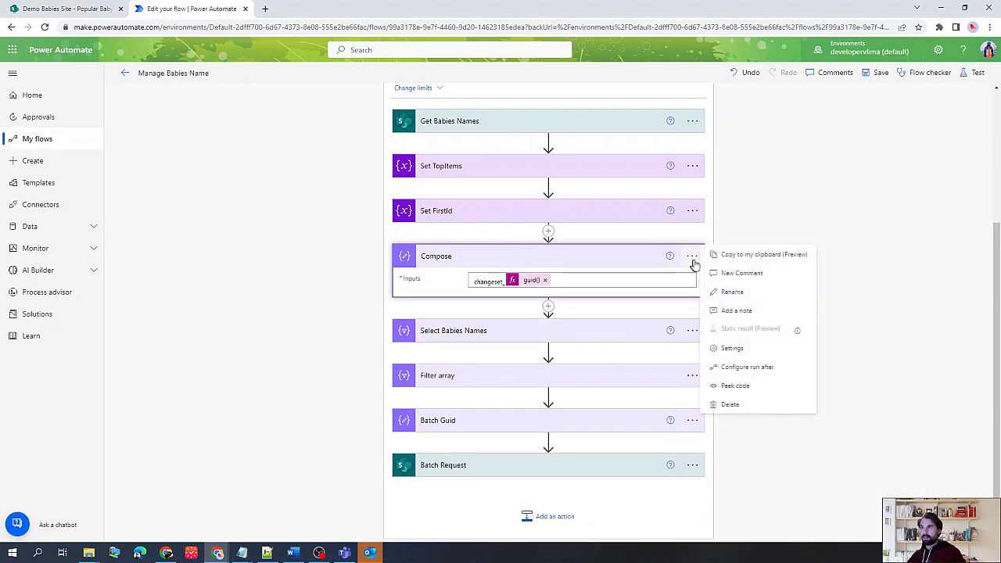
left_click(726, 297)
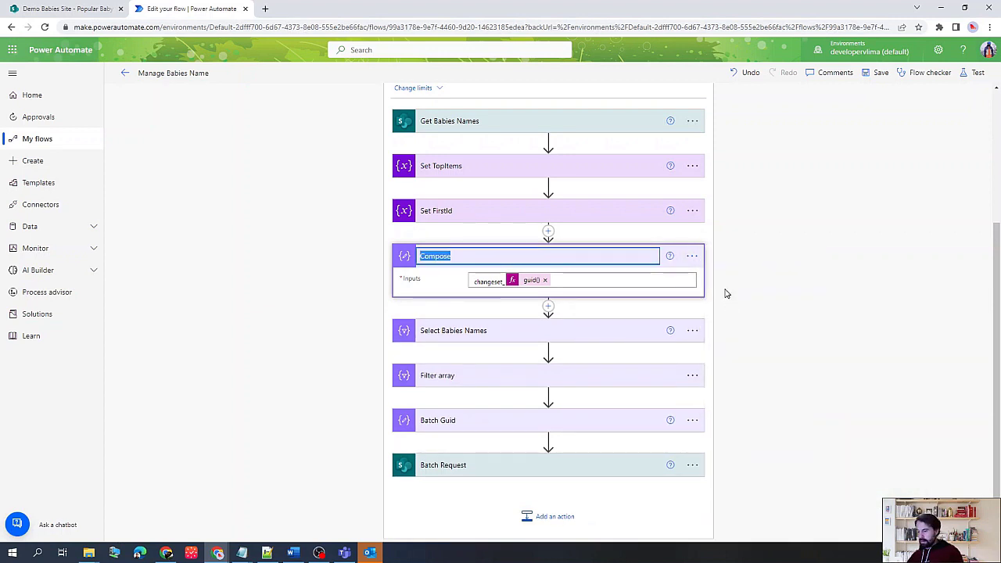
type("ChangeSet Guid")
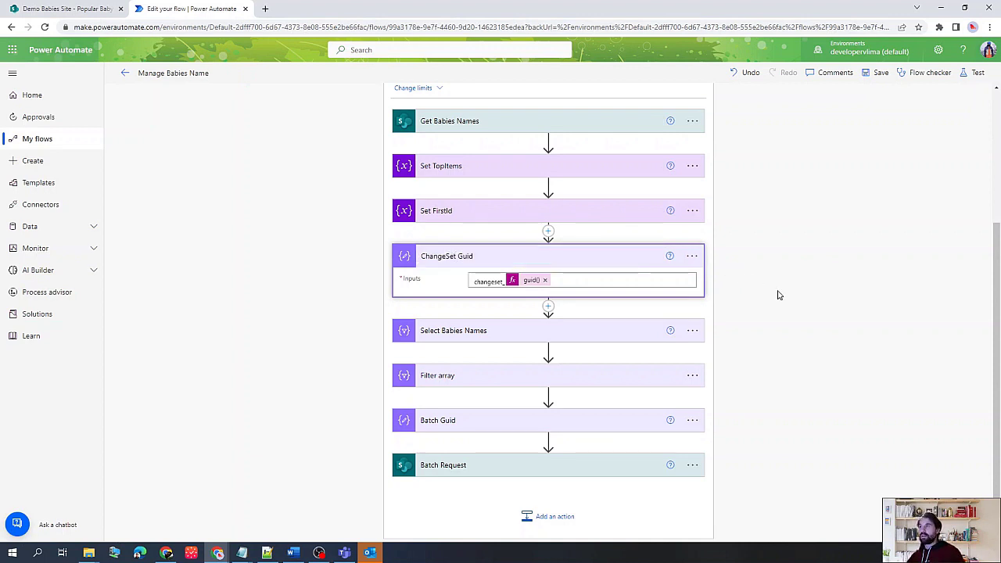
key("Return")
Step: Replace the <Batch Guid> placeholder in the Batch Request's content-type header value with the Outputs of Batch Guid
scroll(670, 329, "down", 1)
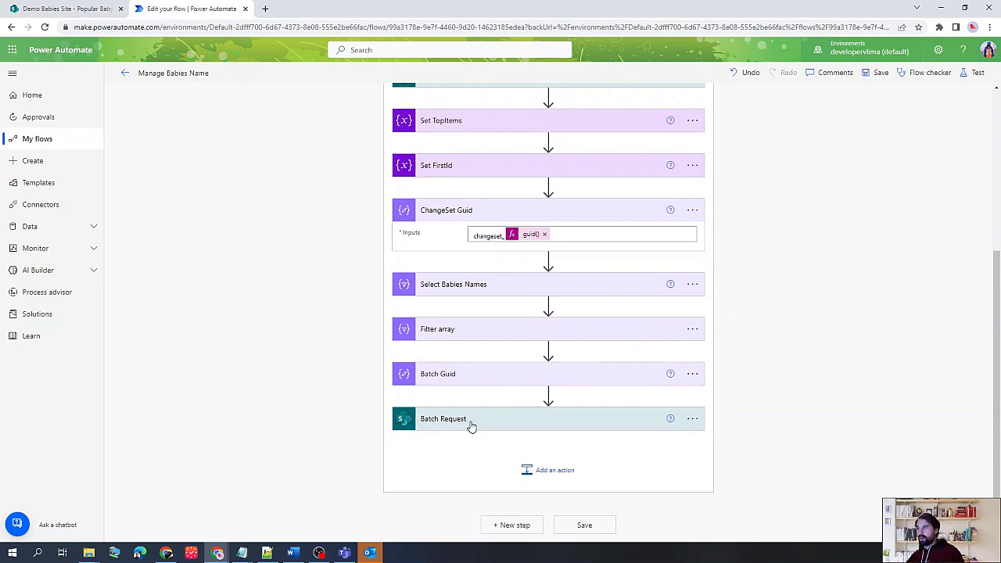
left_click(469, 420)
scroll(748, 380, "down", 3)
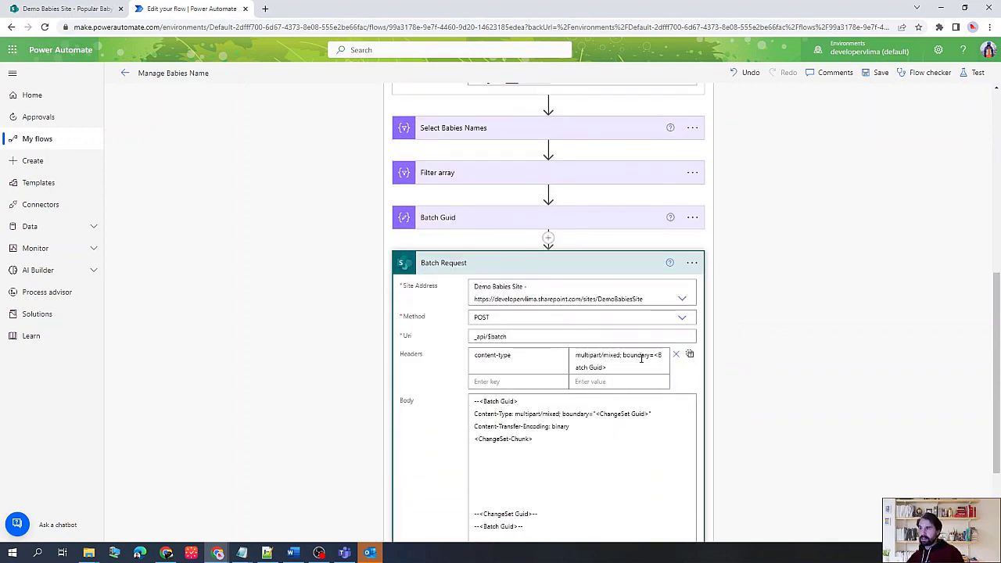
left_click(658, 356)
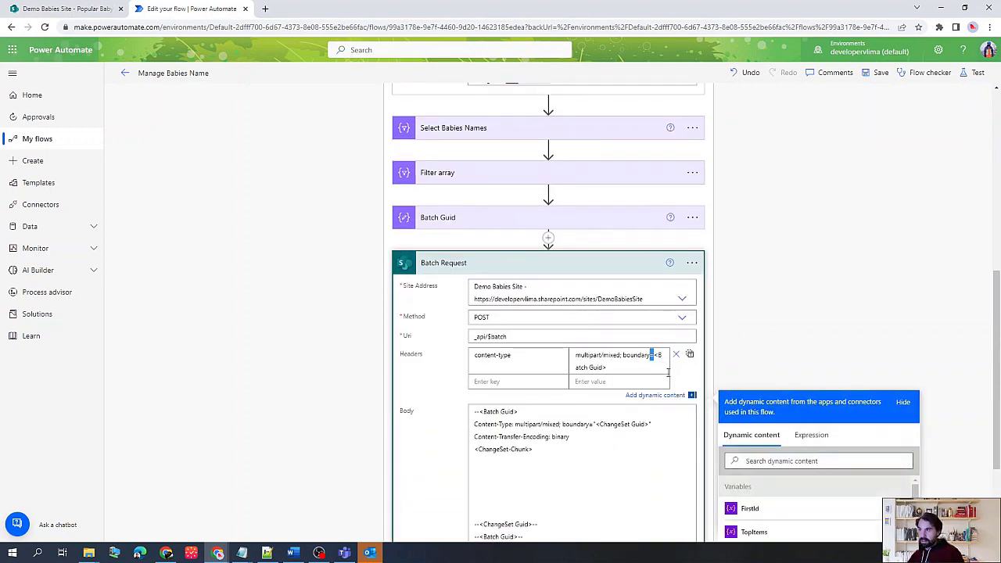
left_click(617, 363, "shift")
key("BackSpace")
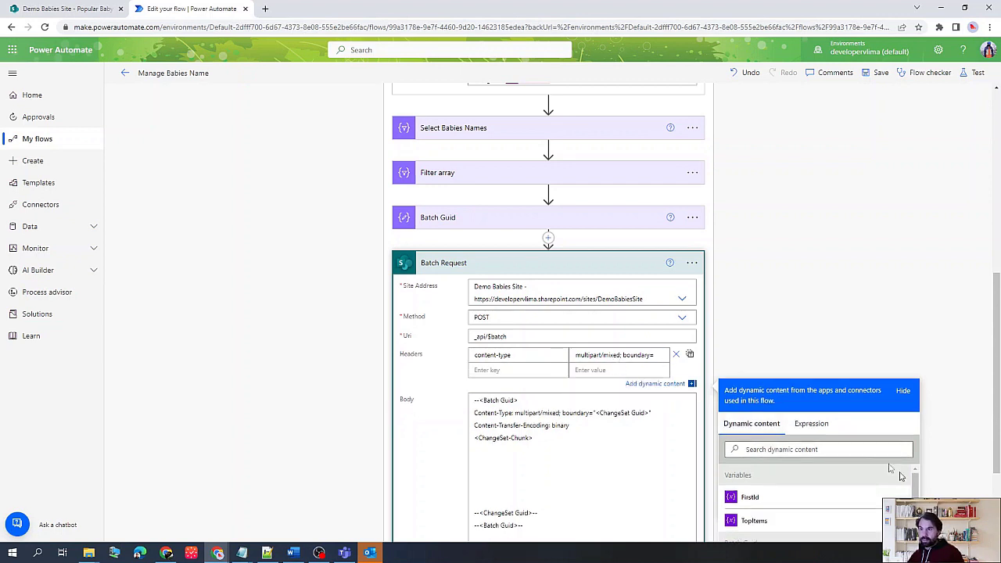
scroll(840, 438, "down", 5)
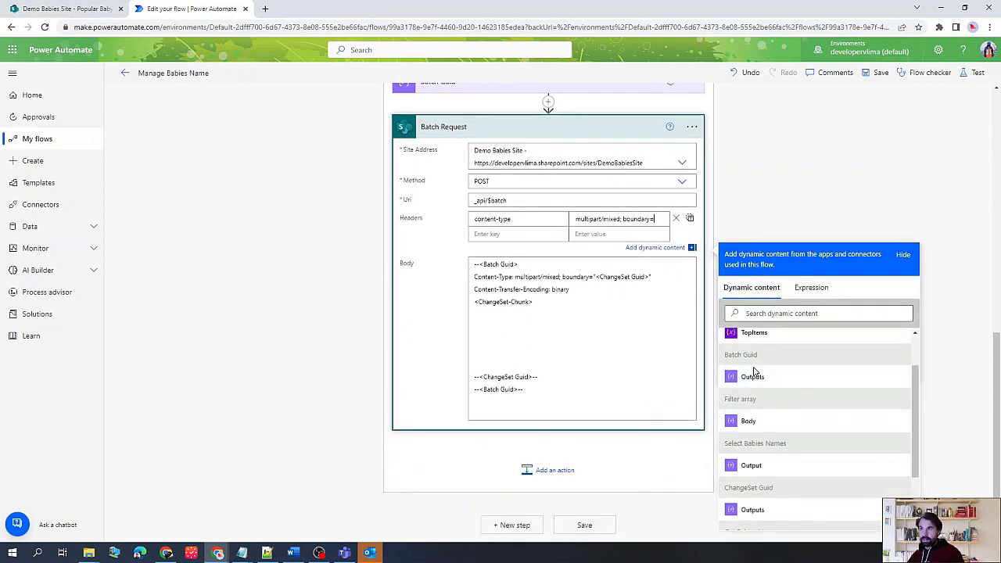
left_click(752, 377)
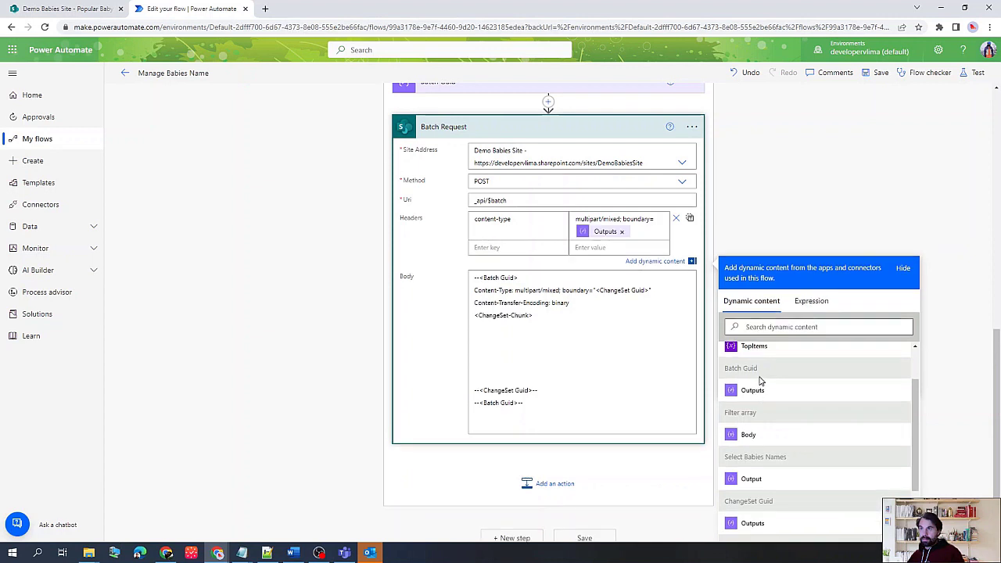
Step: Replace the <Batch Guid> placeholder in the first line of the Batch Request body with the Outputs of Batch Guid
left_click(597, 290)
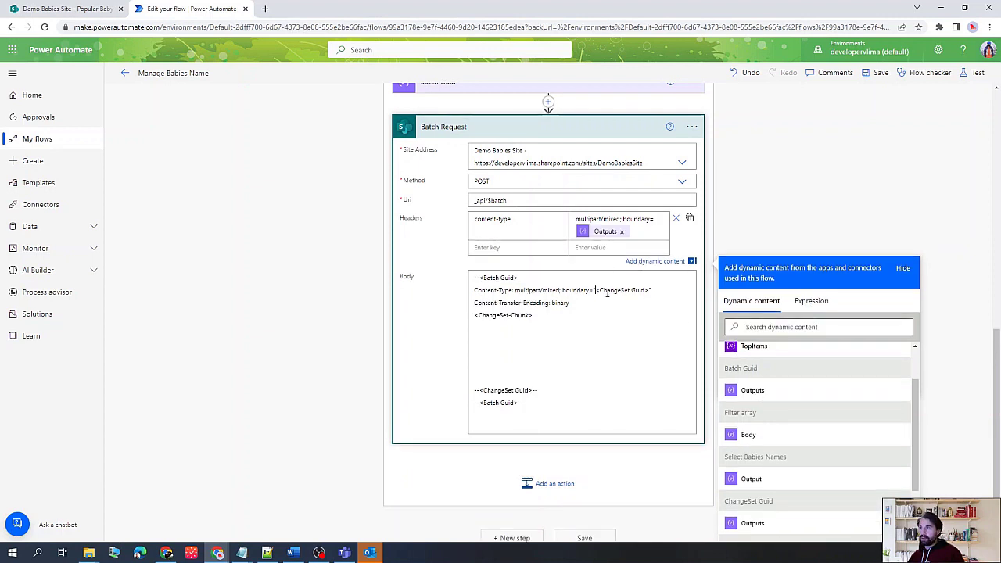
left_click(557, 277)
left_click(481, 278, "shift")
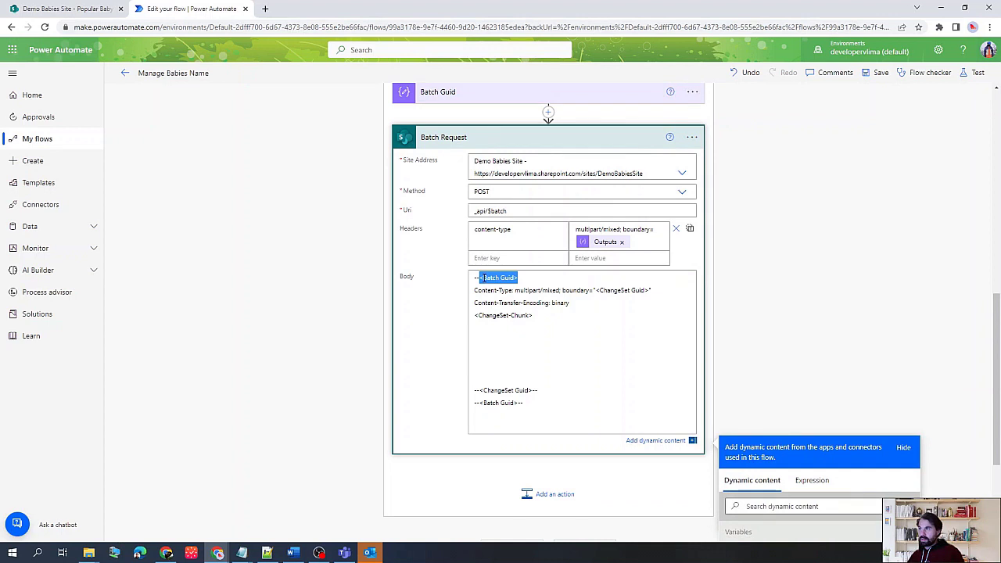
key("BackSpace")
scroll(836, 375, "down", 3)
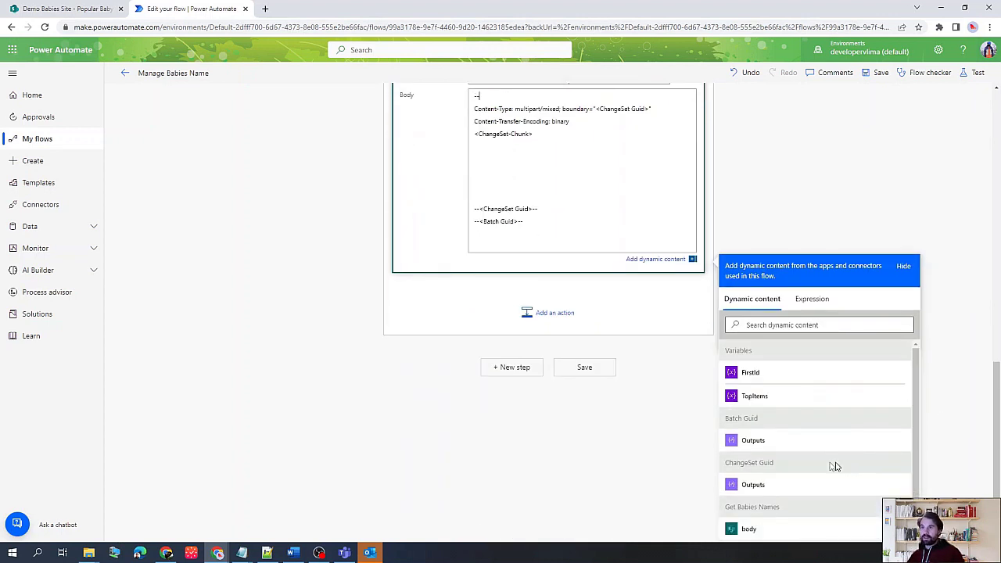
scroll(594, 137, "up", 1)
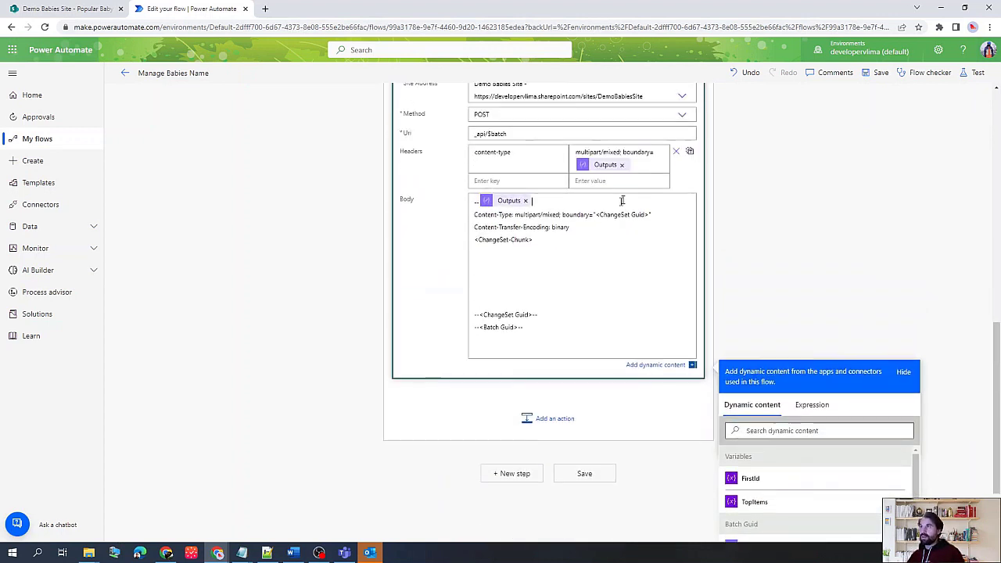
Step: Replace the <ChangeSet Guid> placeholder inside the boundary quotes of the Batch Request body with the Outputs of ChangeSet Guid
left_click(595, 214)
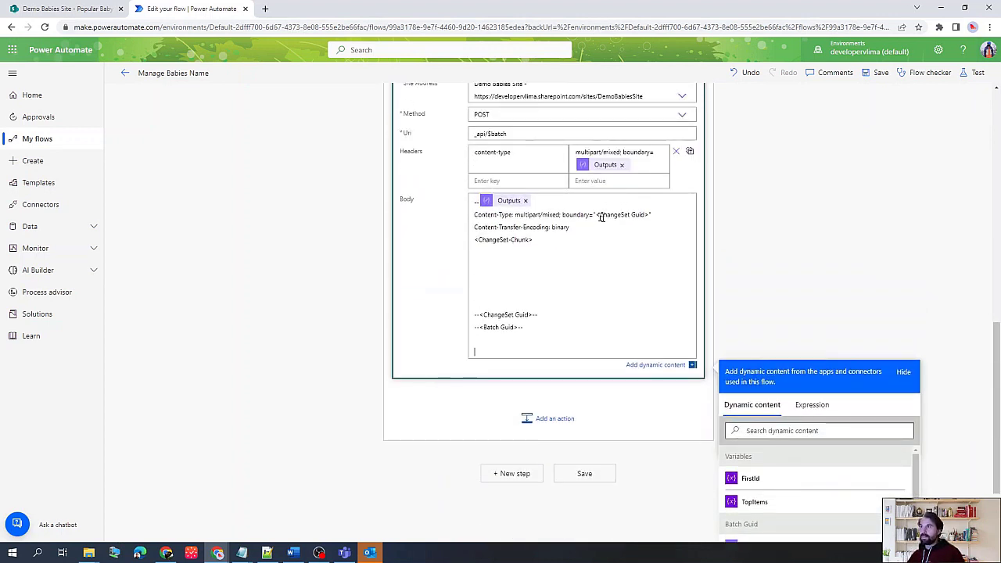
left_click(648, 214, "shift")
key("BackSpace")
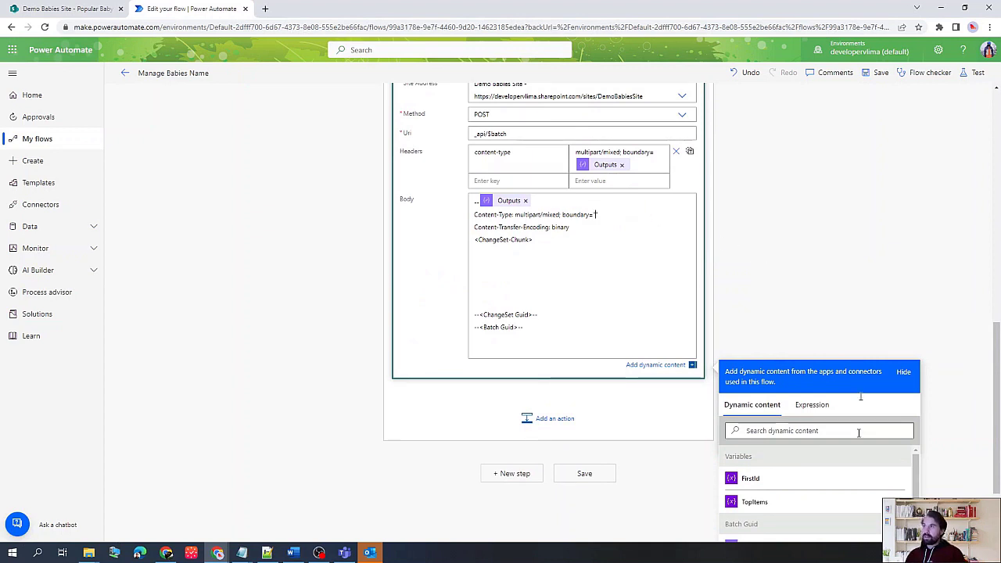
scroll(811, 403, "down", 1)
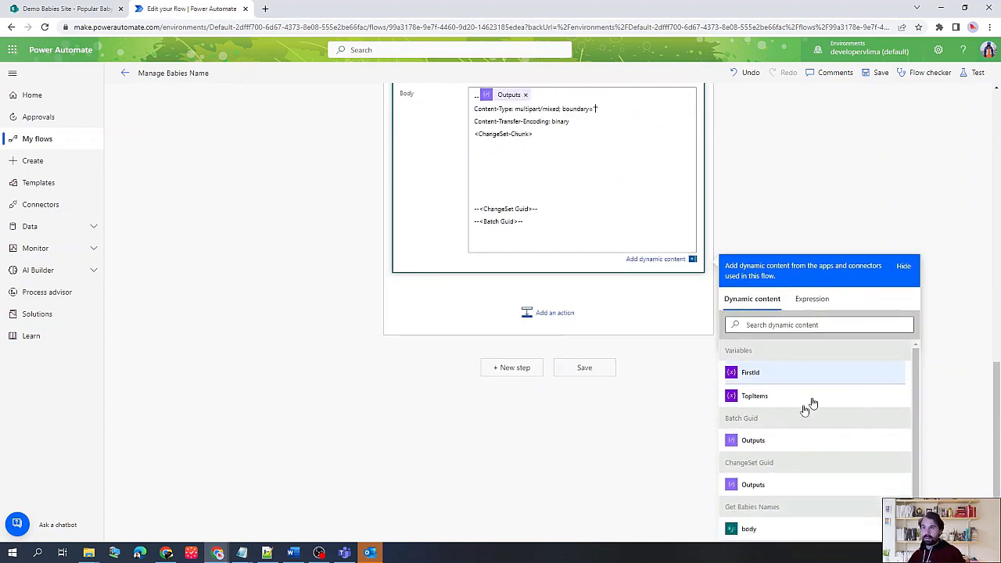
left_click(754, 485)
key("Home")
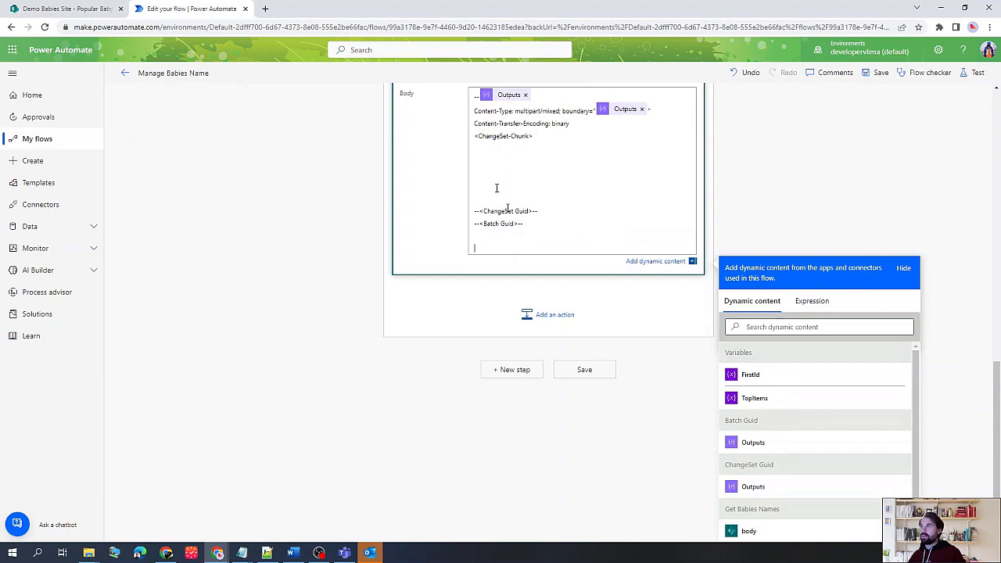
Step: Replace the closing <ChangeSet Guid> placeholder near the end of the Batch Request body with the Outputs of ChangeSet Guid
left_click(480, 211)
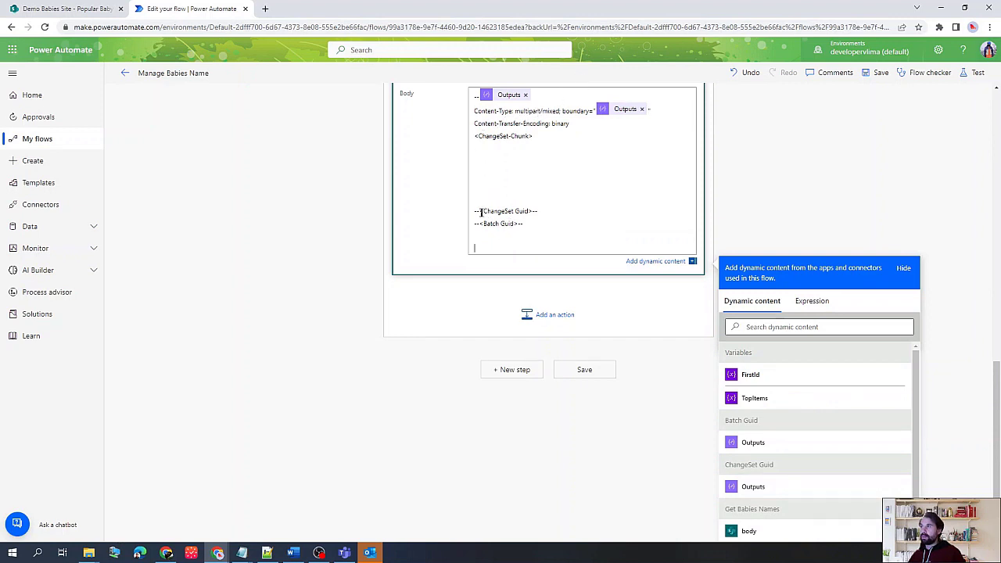
left_click(534, 211, "shift")
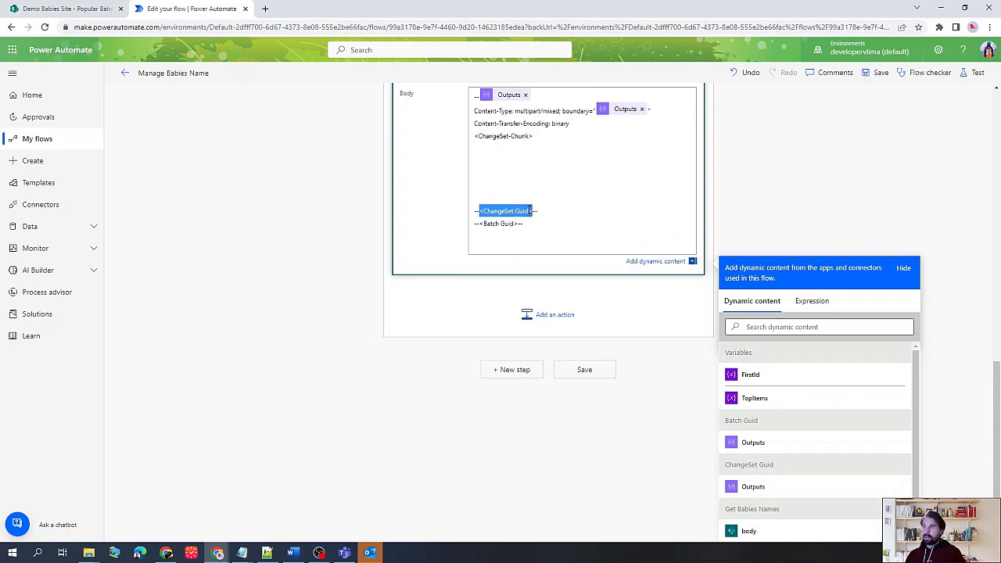
key("BackSpace")
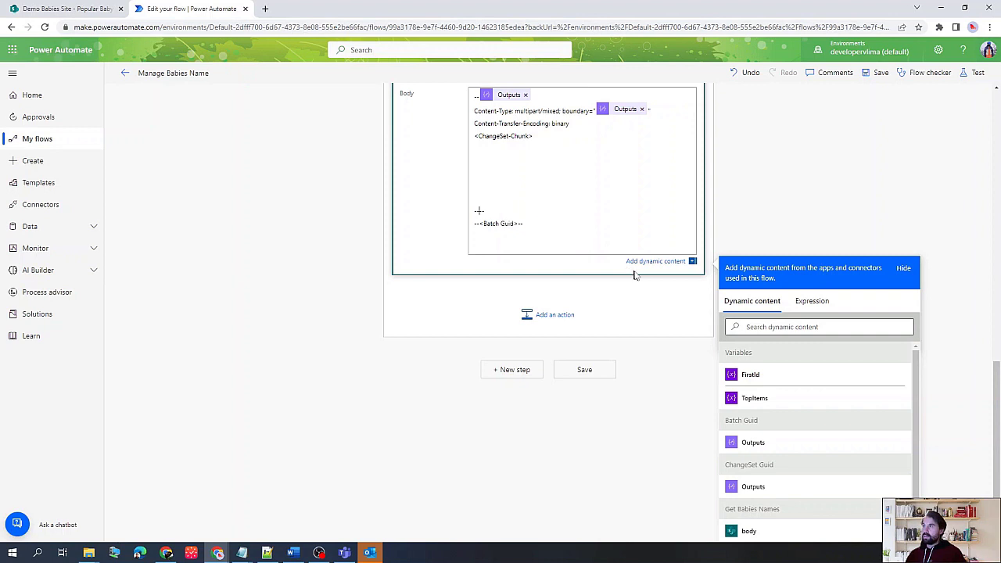
left_click(753, 486)
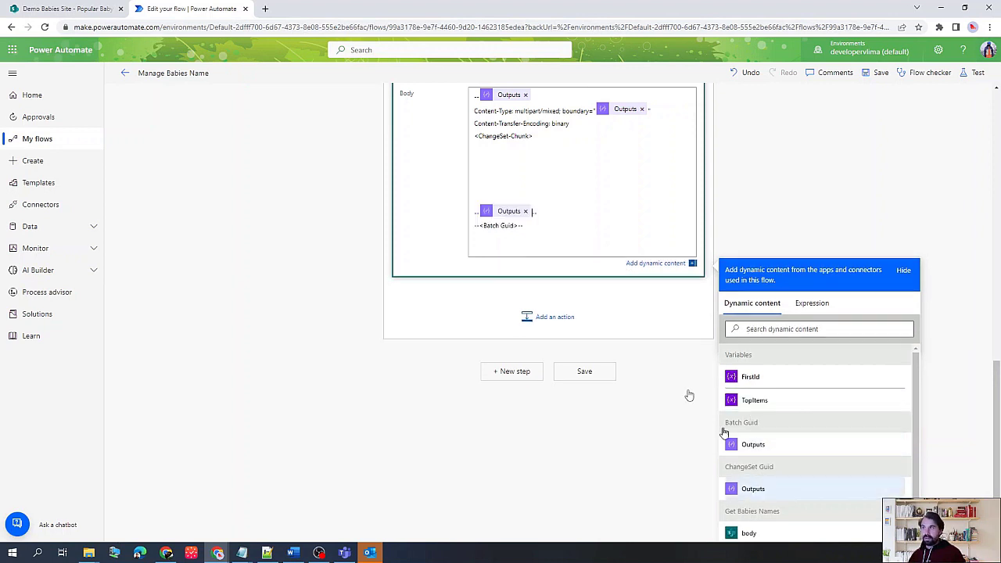
Step: Replace the closing <Batch Guid> placeholder in the last line of the Batch Request body with the Outputs of Batch Guid
left_click(481, 226)
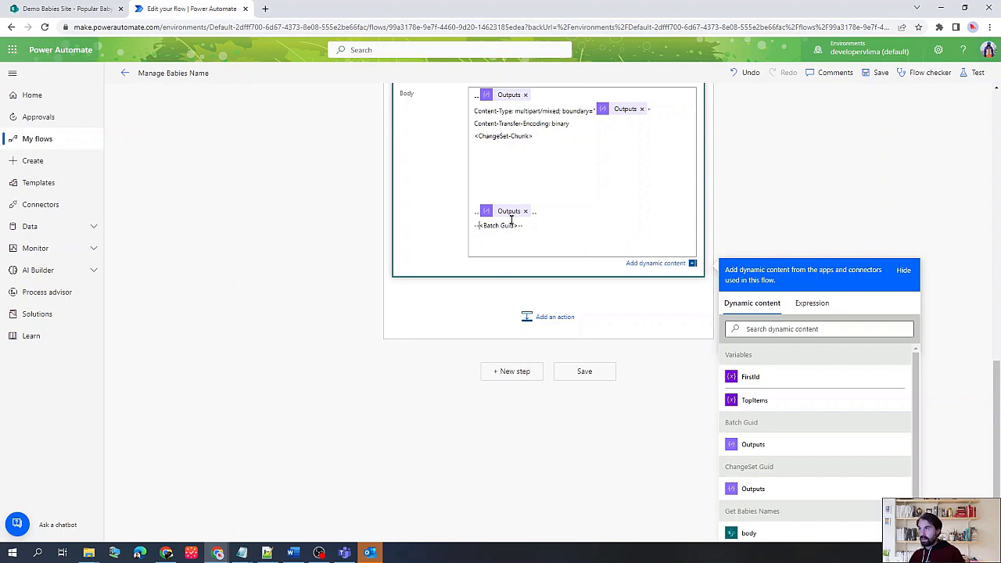
left_click_drag(518, 226, 479, 226)
key("BackSpace")
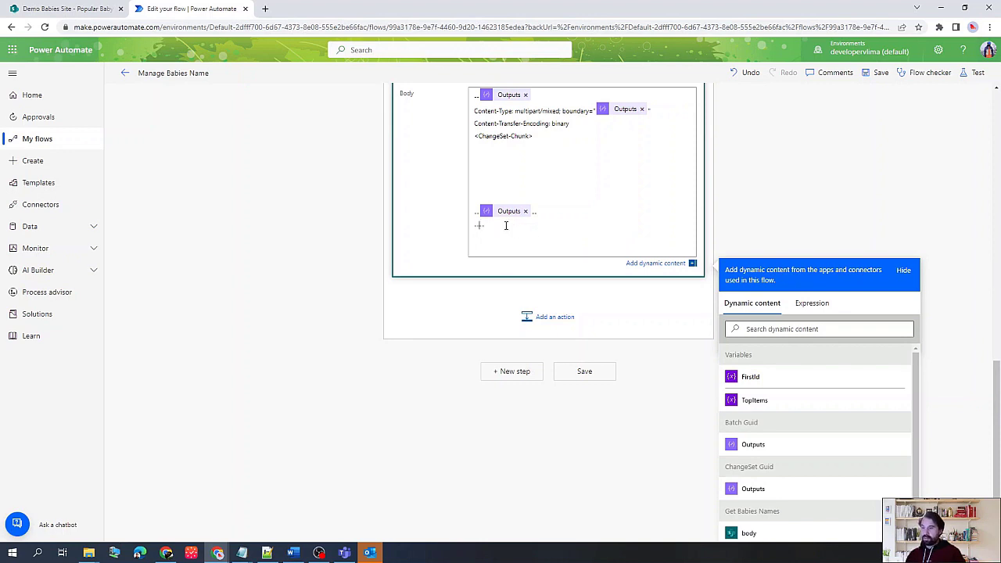
left_click(760, 446)
scroll(789, 156, "up", 2)
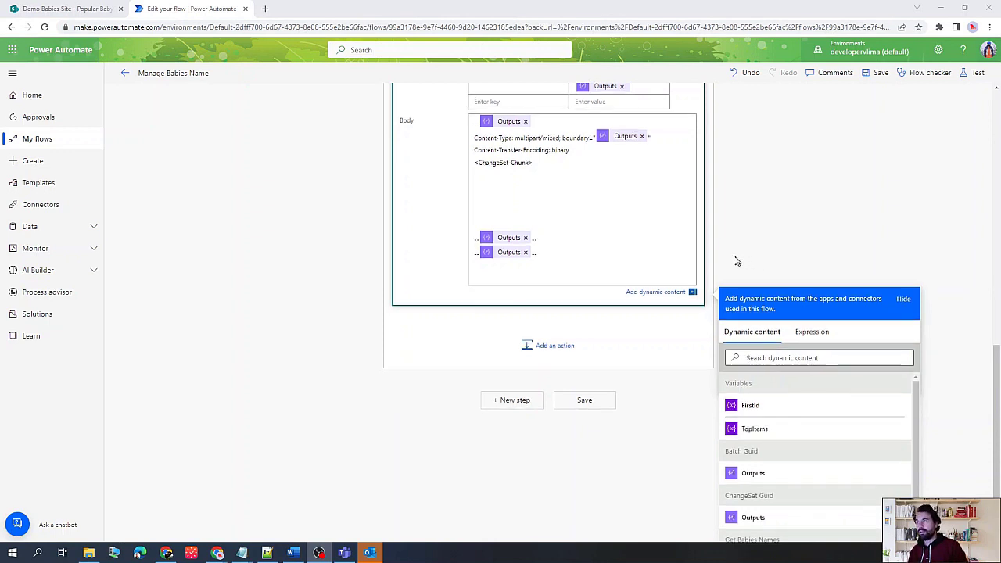
Step: Add a new key named Changeset Script to the map of the Select Babies Names action
scroll(568, 275, "up", 1)
left_click_drag(534, 218, 459, 218)
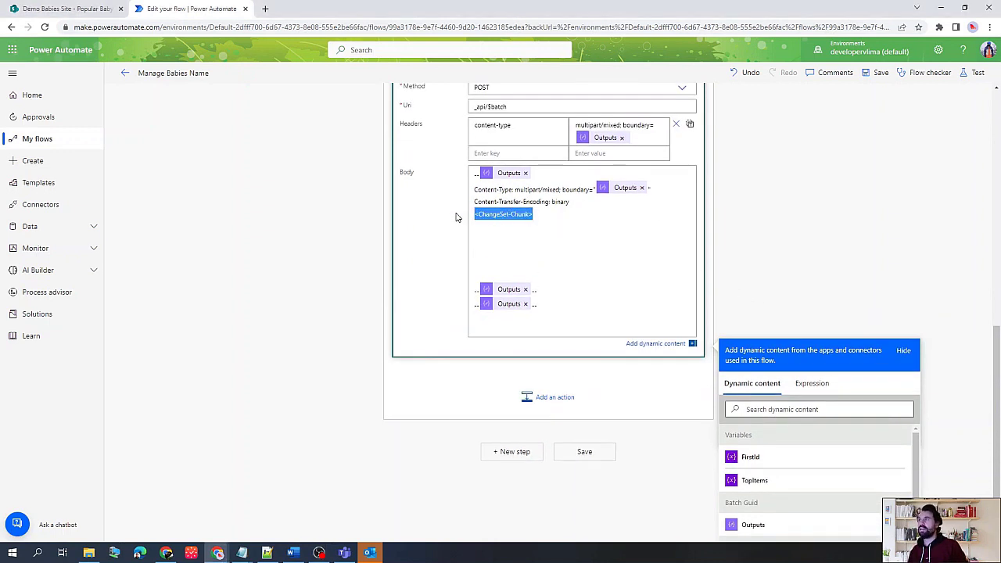
scroll(572, 232, "up", 5)
scroll(573, 232, "up", 1)
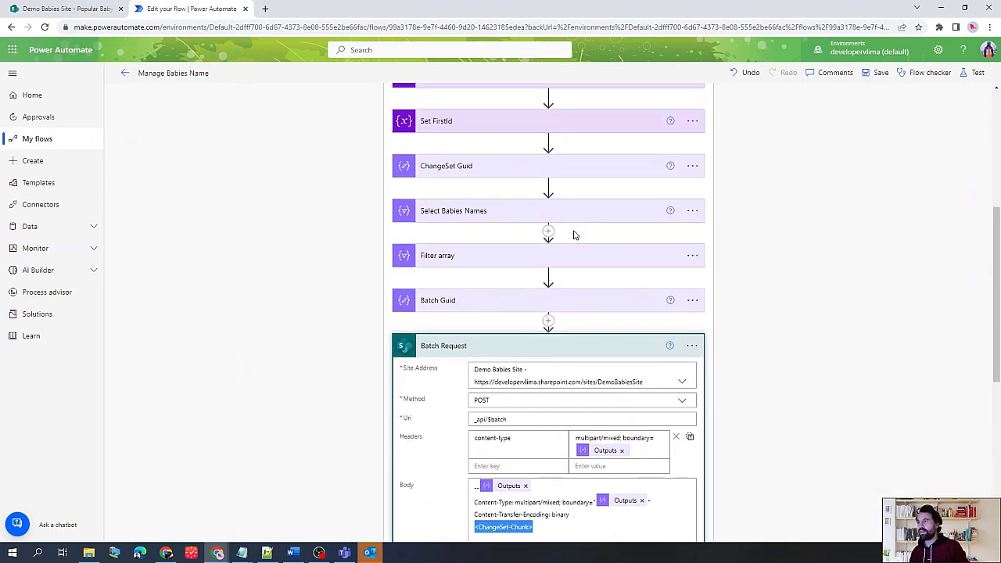
scroll(554, 233, "up", 2)
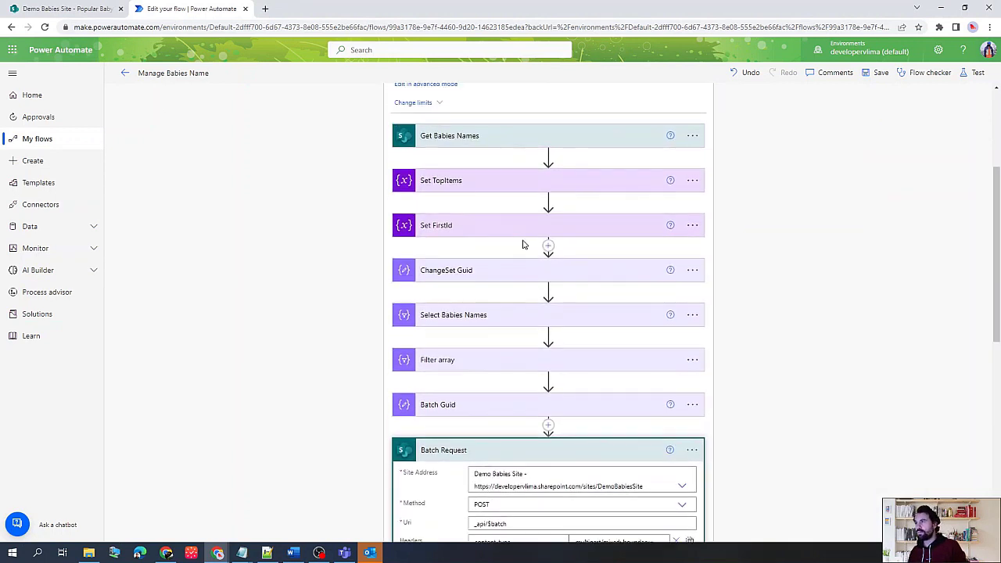
scroll(524, 245, "down", 2)
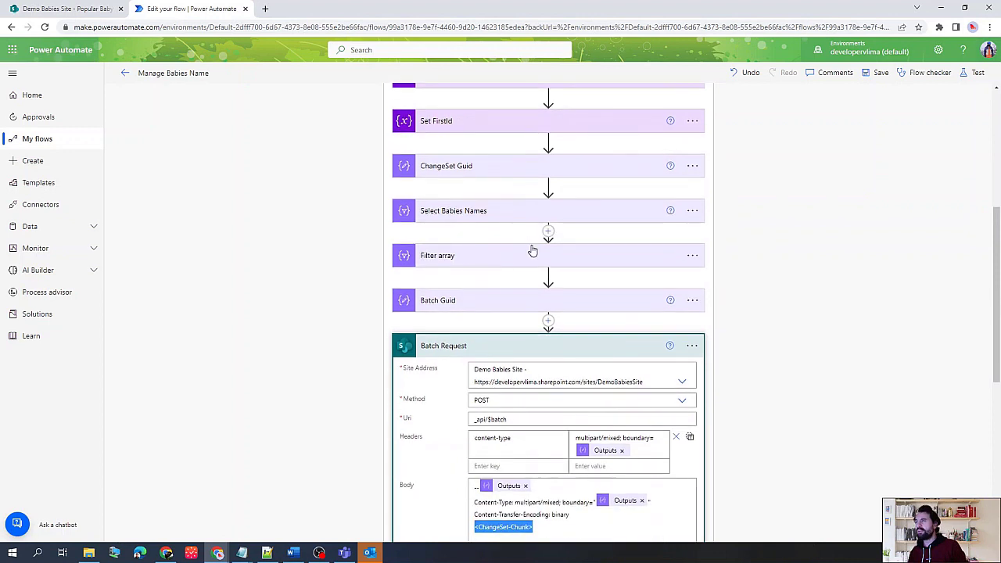
left_click(491, 215)
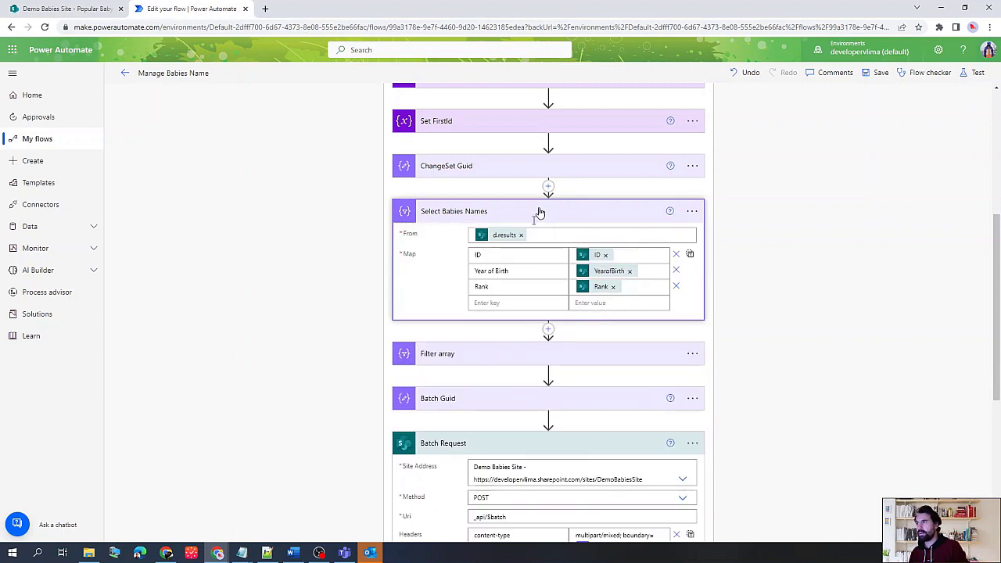
scroll(539, 213, "down", 1)
left_click(506, 249)
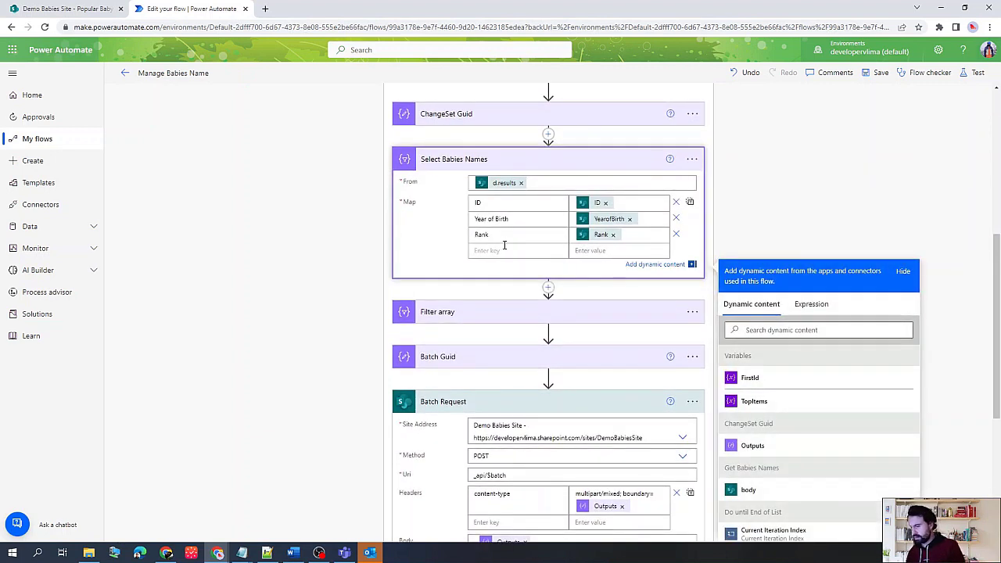
type("changese")
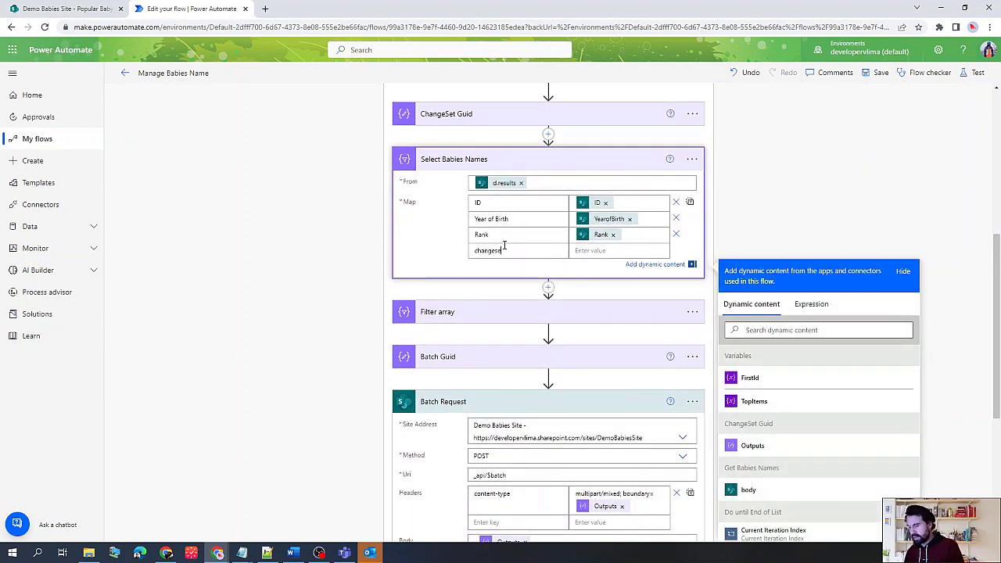
type("tScript")
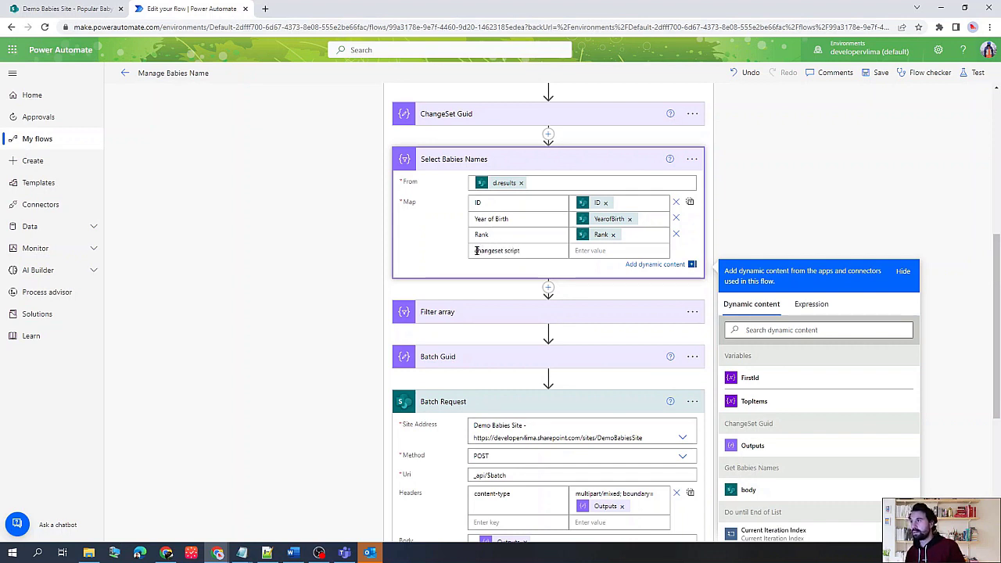
key("BackSpace")
type("C")
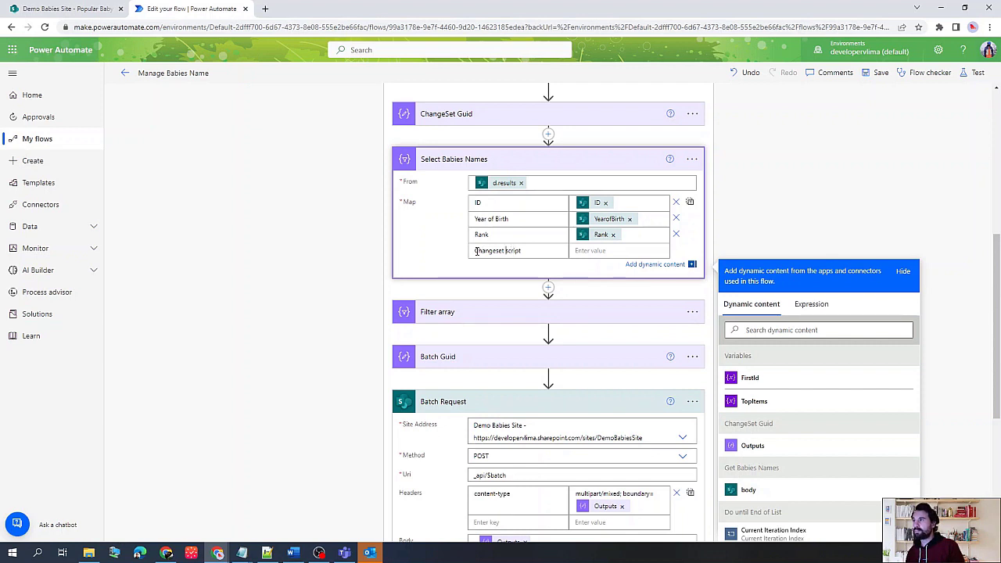
key("BackSpace")
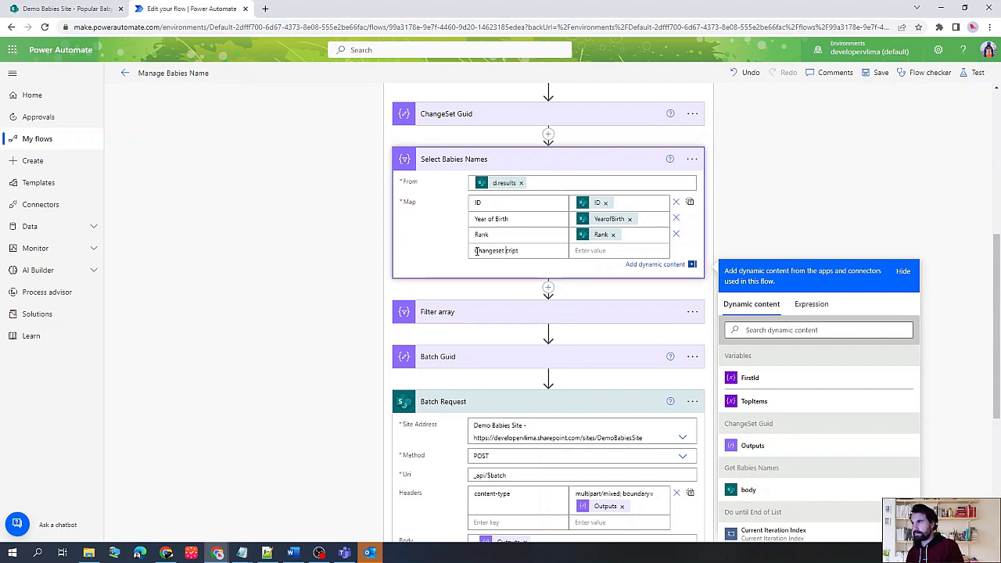
type("S")
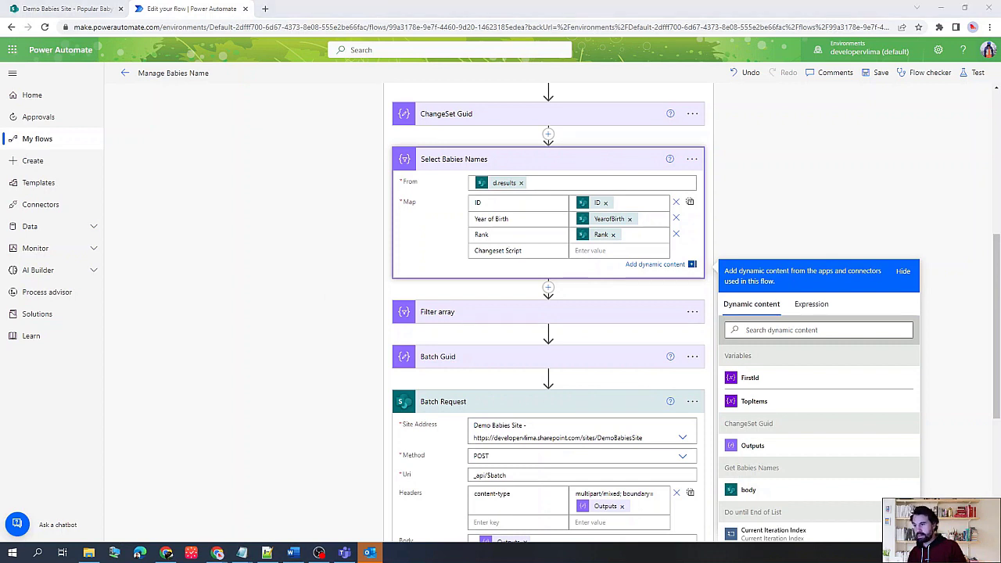
Step: Copy the whole ChangeSet Chunk Example from BatchHelper.docx in Word and paste it as the Changeset Script value in the flow
key("alt+Tab")
left_click(368, 266)
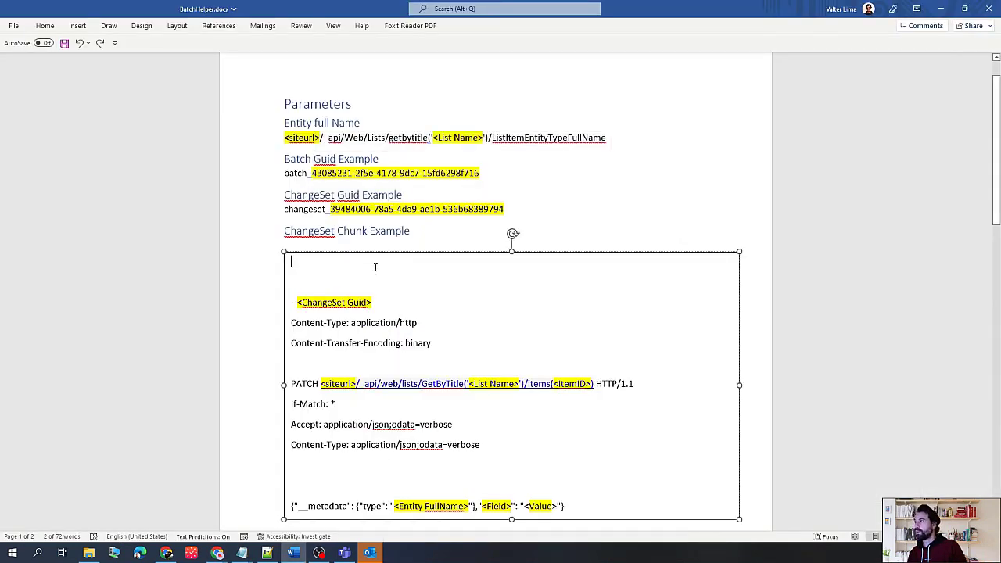
key("ctrl+a")
key("ctrl+c")
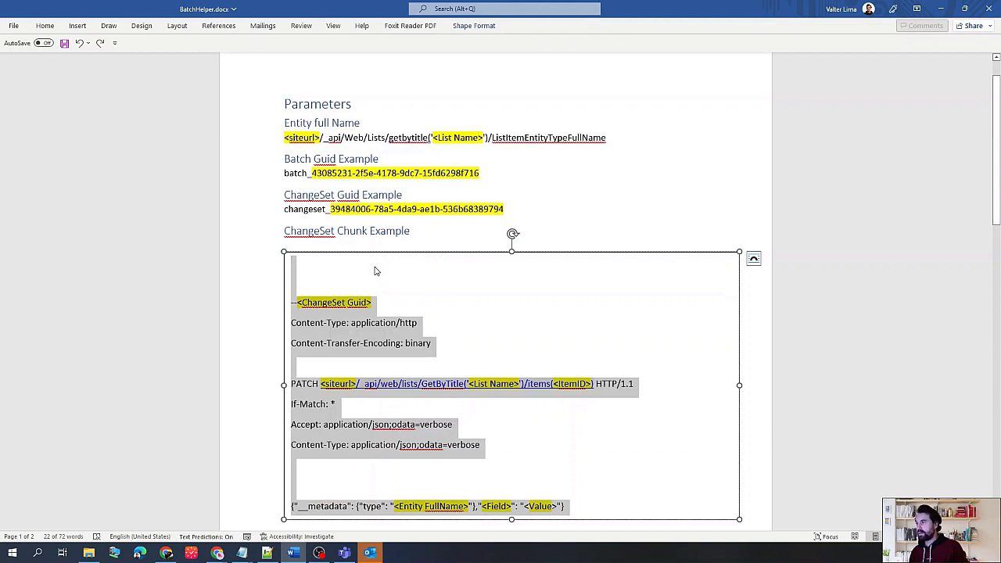
key("alt+Tab")
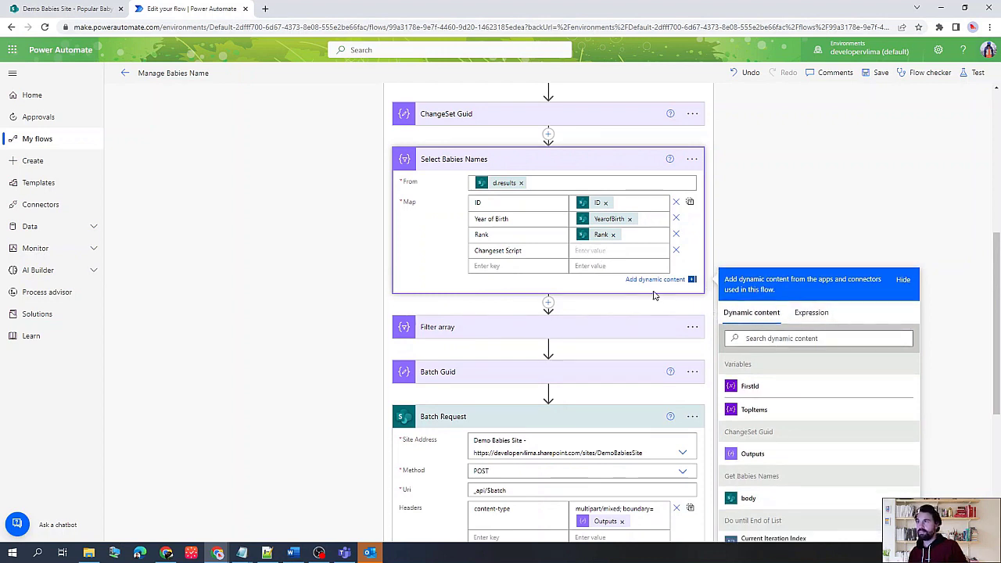
left_click(584, 248)
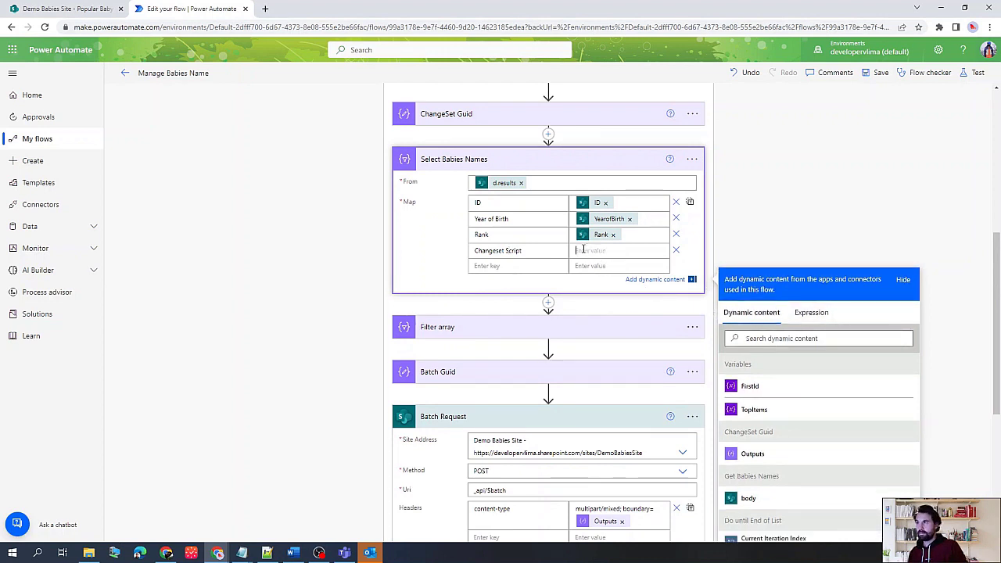
key("ctrl+v")
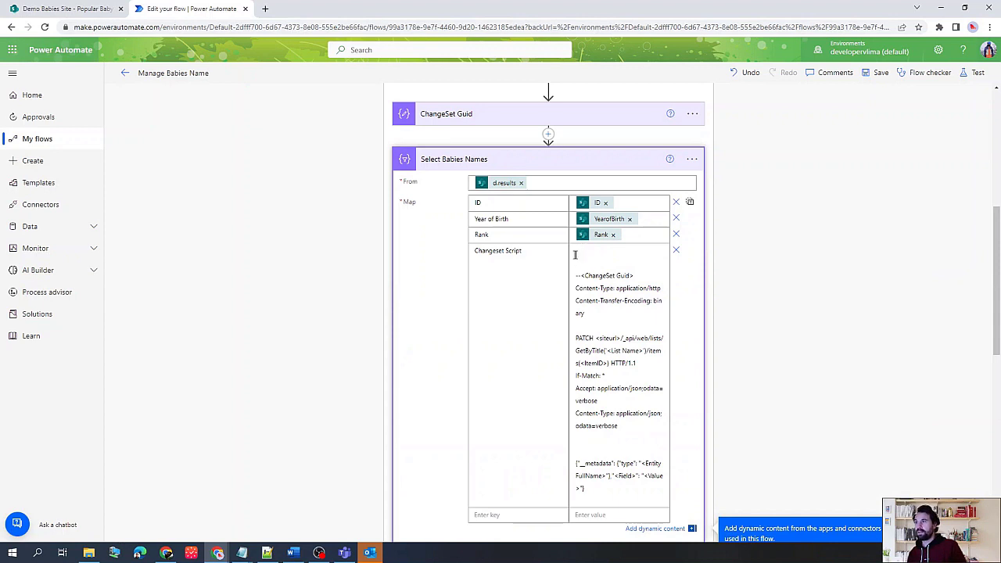
Step: Copy the /_api/Web/Lists/getbytitle('<List Name>')/ListItemEntityTypeFullName path from the Word document and append it to the Demo Babies Site address in the browser
key("alt+Tab")
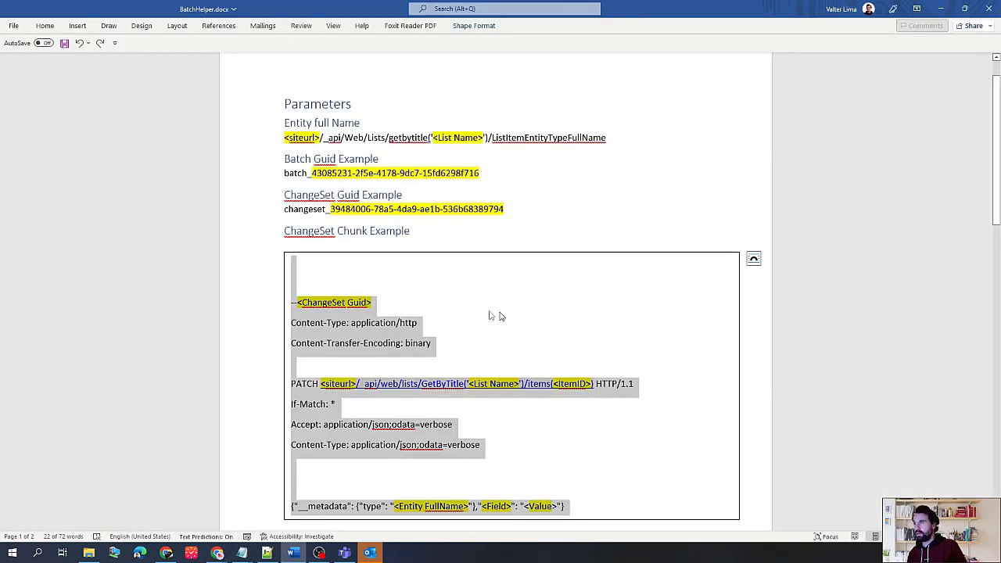
left_click(515, 328)
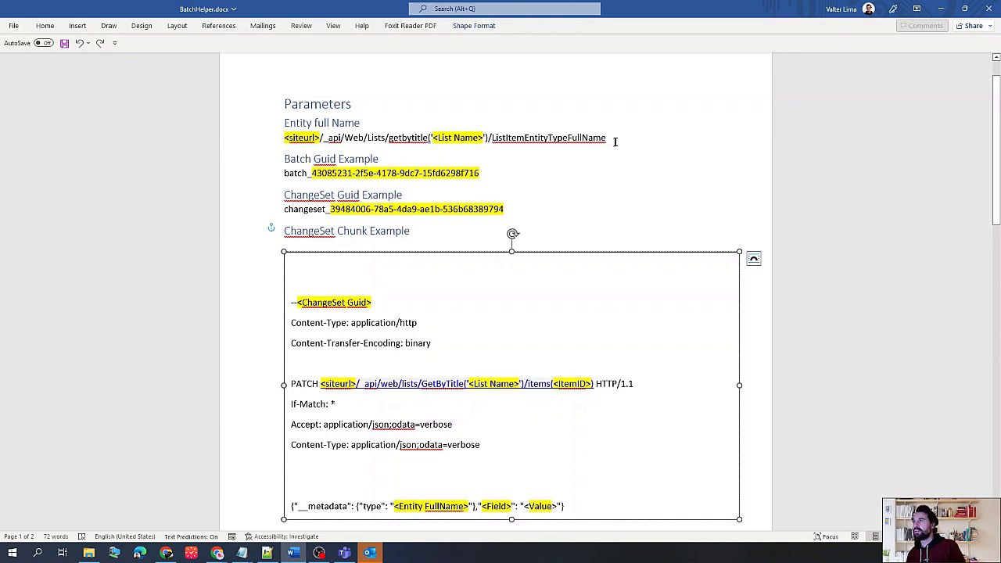
left_click_drag(614, 141, 320, 139)
key("ctrl+c")
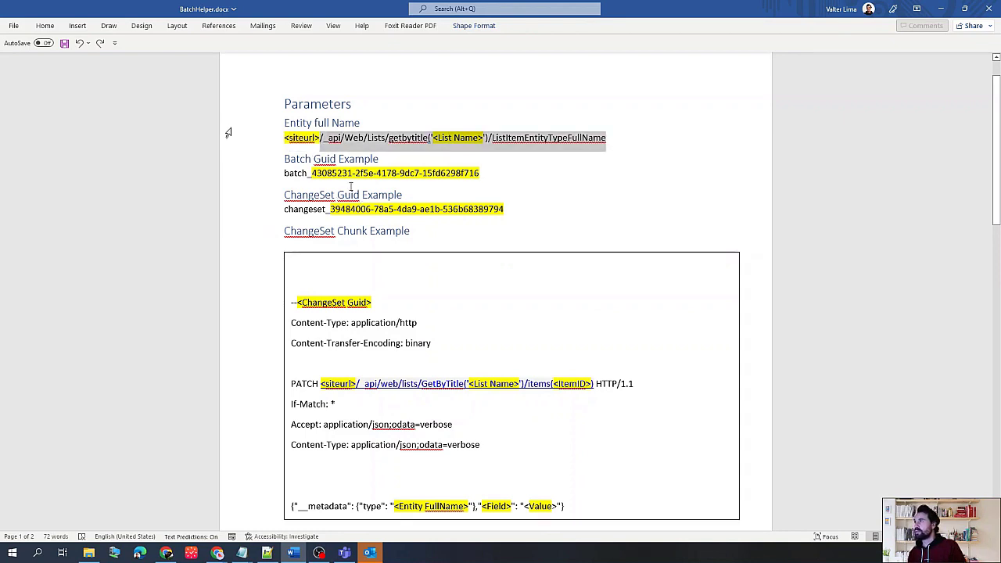
key("alt+Tab")
left_click(67, 9)
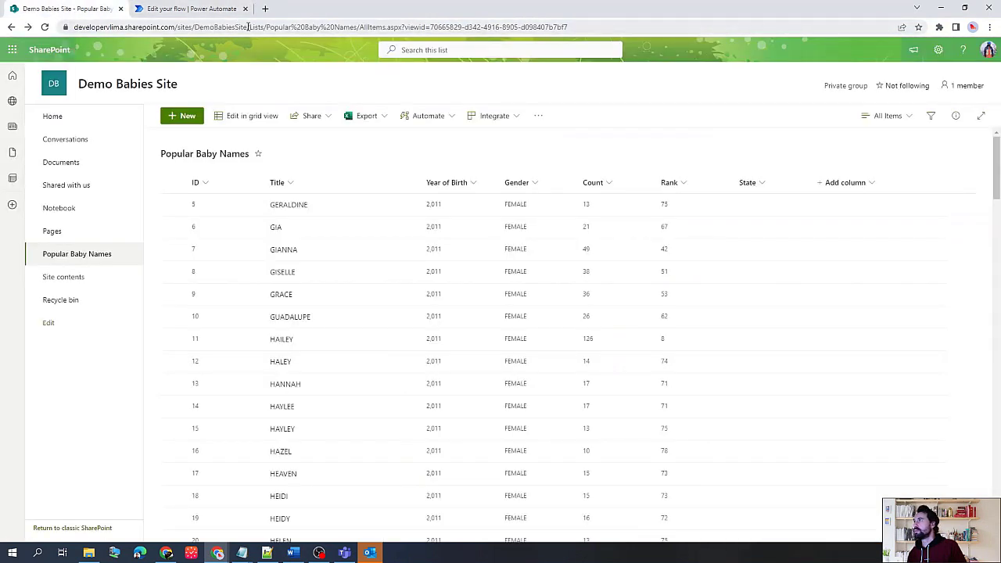
left_click_drag(249, 26, 567, 27)
key("ctrl+v")
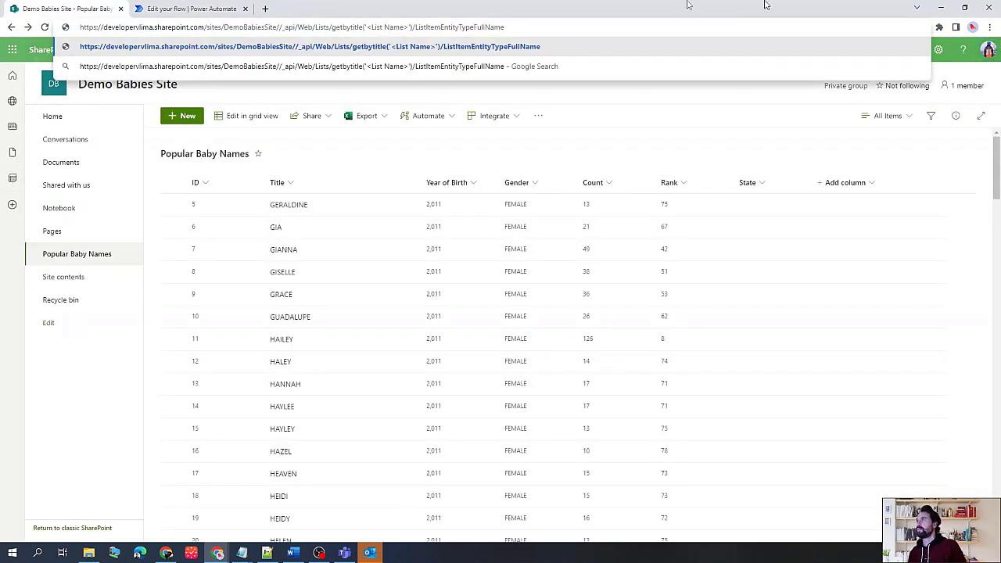
Step: Replace the <List Name> placeholder in the address with Popular baby Names and load the request
left_click_drag(366, 27, 411, 28)
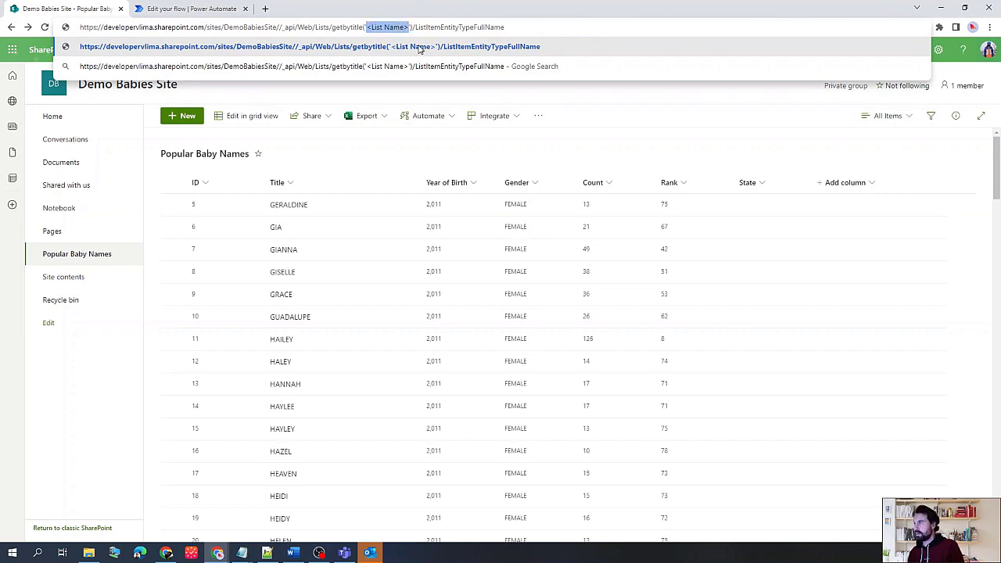
type("Popular")
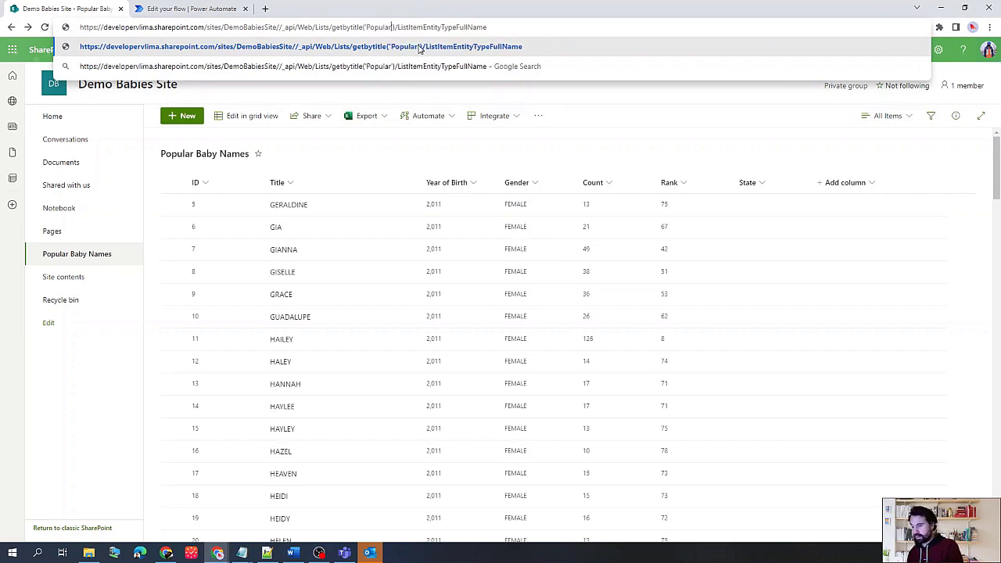
type(" baby Name")
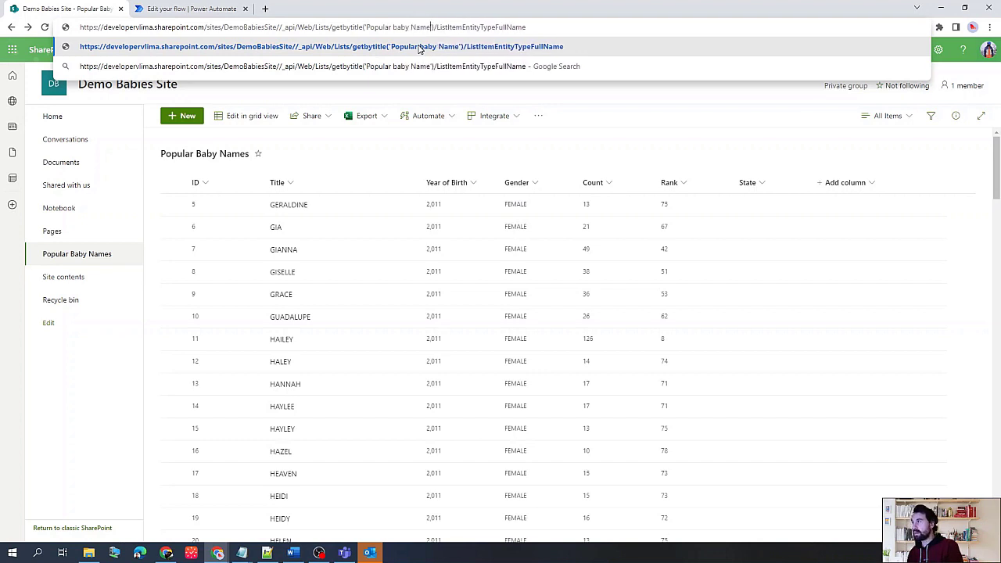
type("s")
key("Return")
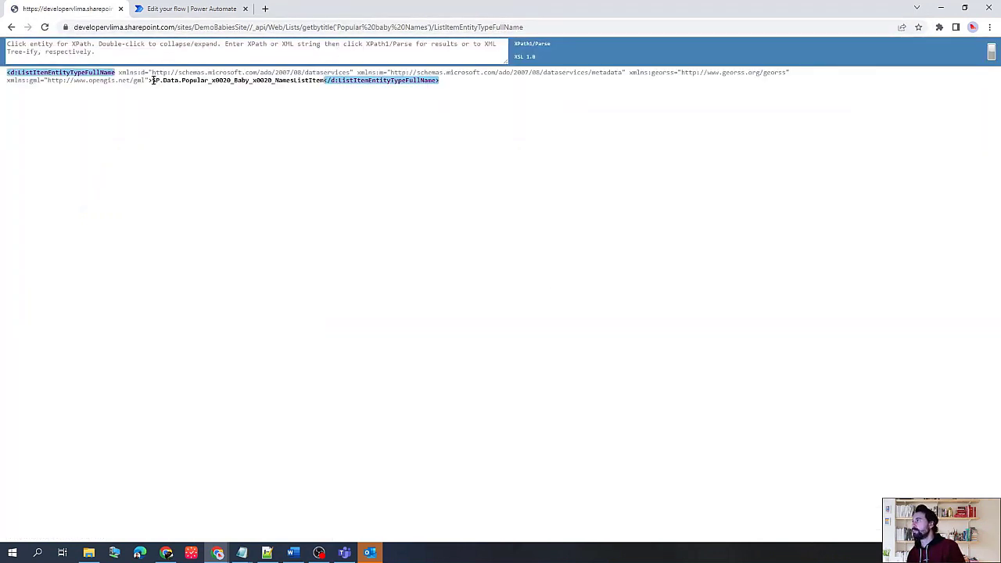
Step: Copy SP.Data.Popular_x0020_Baby_x0020_NamesListItem from the response and replace the <Entity FullName> placeholder in the Changeset Script value with it
left_click_drag(153, 81, 326, 86)
key("ctrl+c")
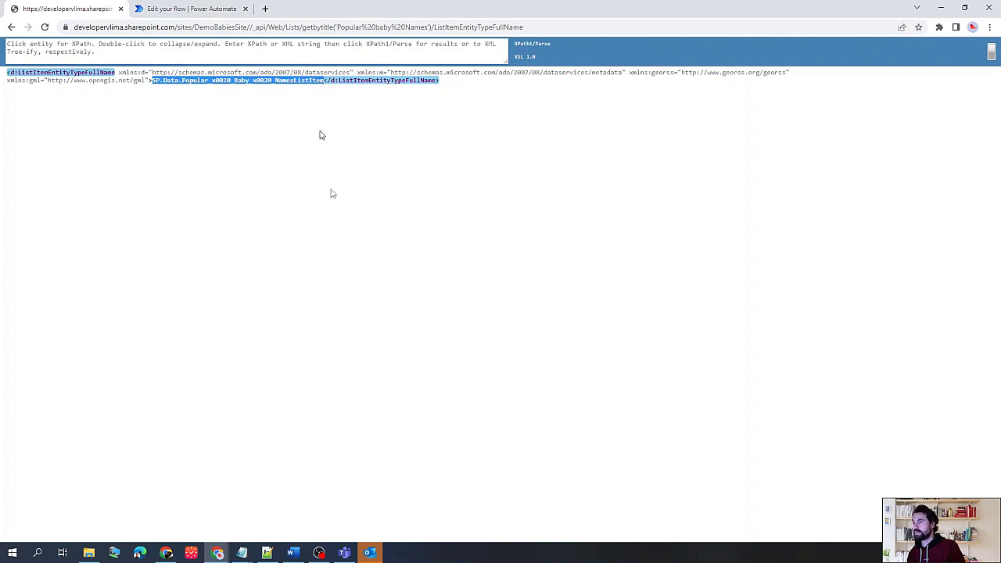
left_click(162, 8)
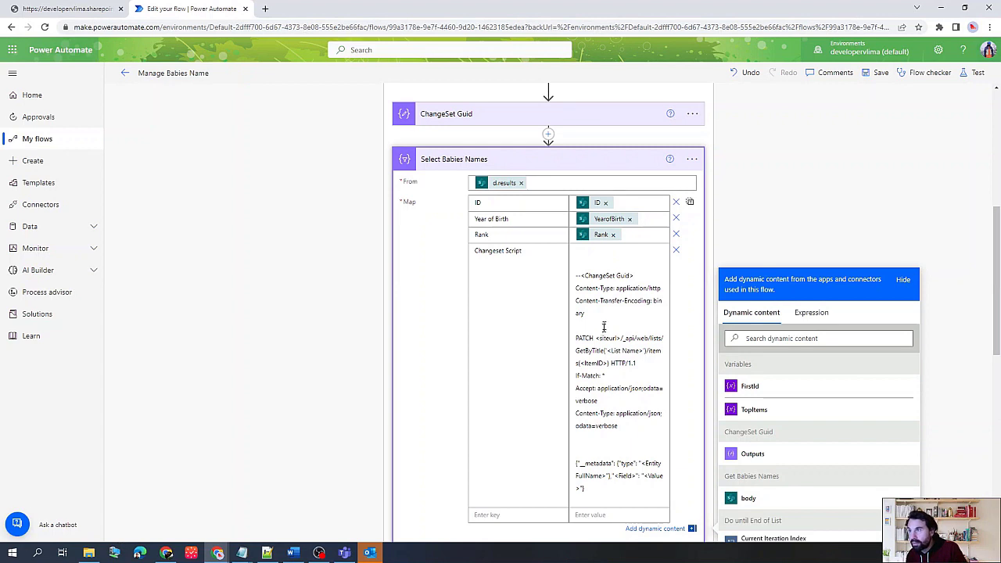
scroll(590, 412, "down", 1)
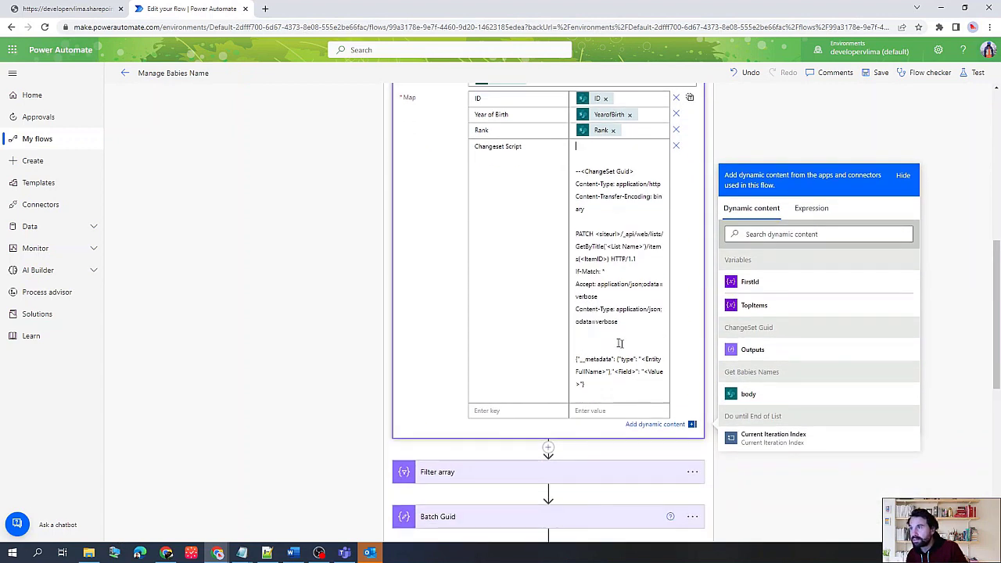
left_click(640, 359)
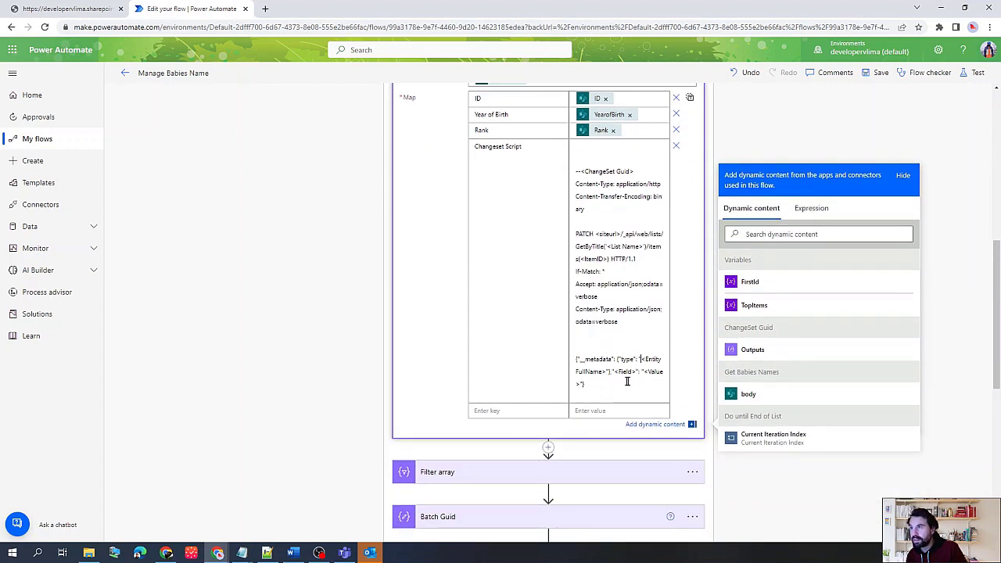
left_click(606, 372, "shift")
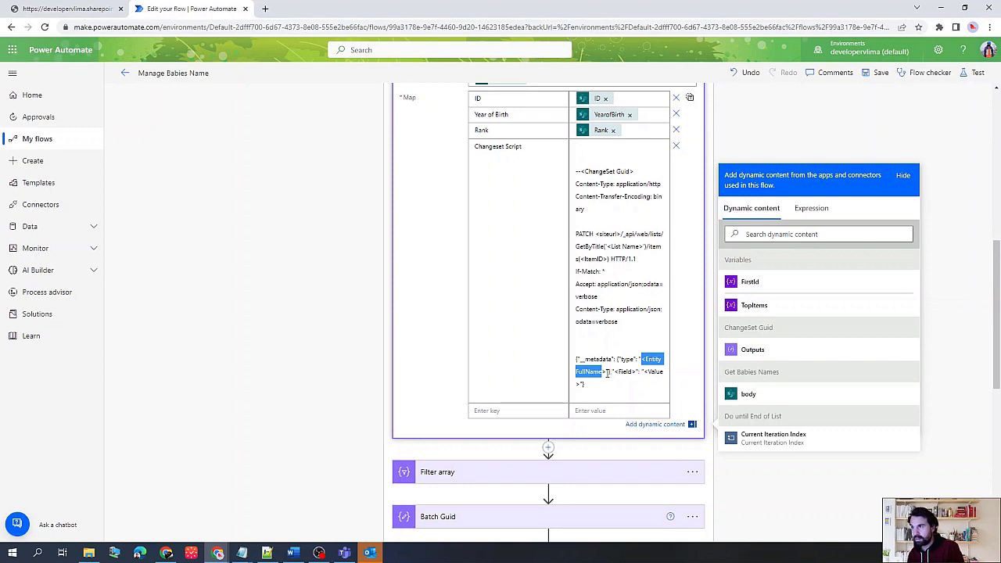
key("ctrl+v")
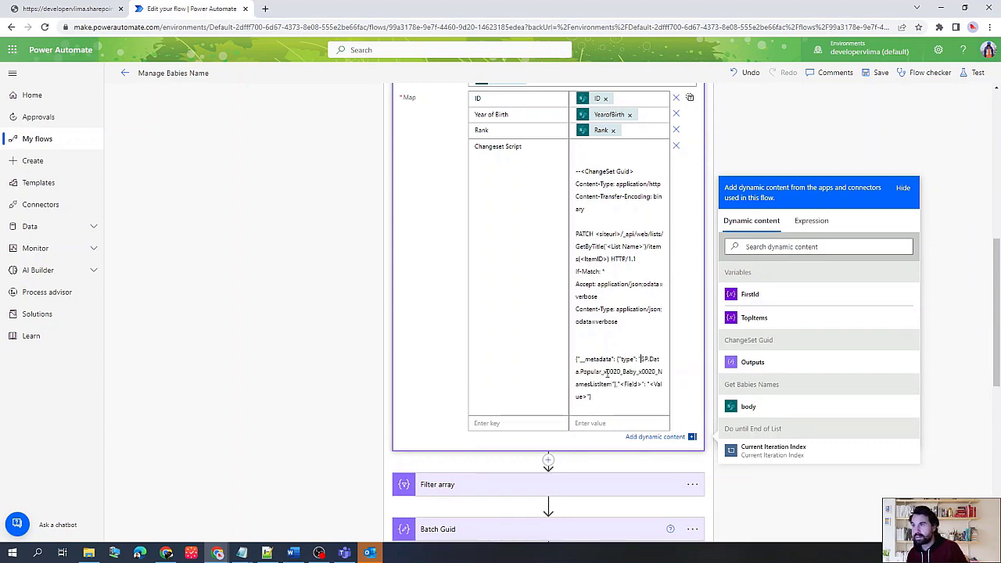
Step: Copy the Demo Babies Site base address from the API browser page and replace the <siteurl> placeholder in the Changeset Script with it, without a double slash
left_click(109, 9)
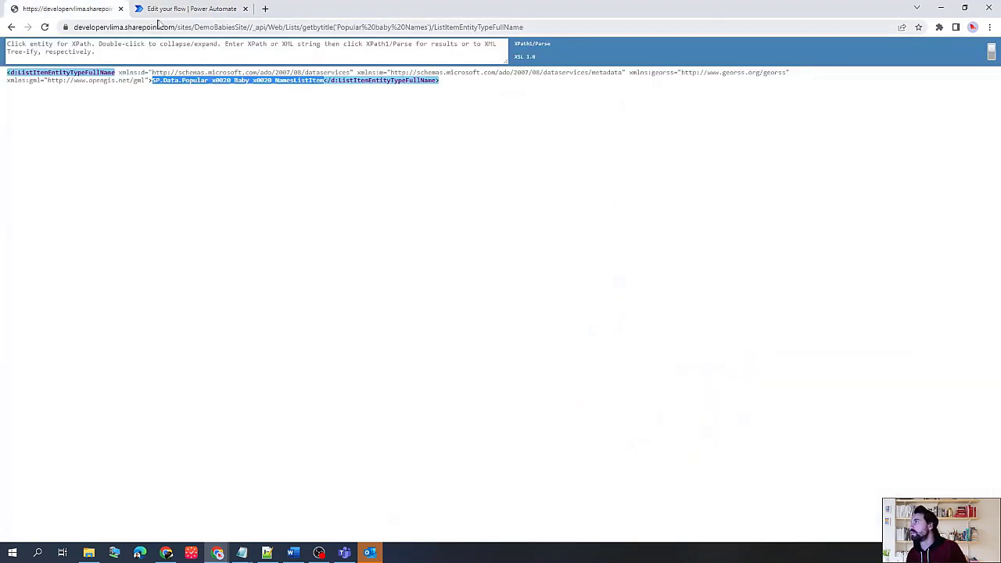
left_click(249, 26)
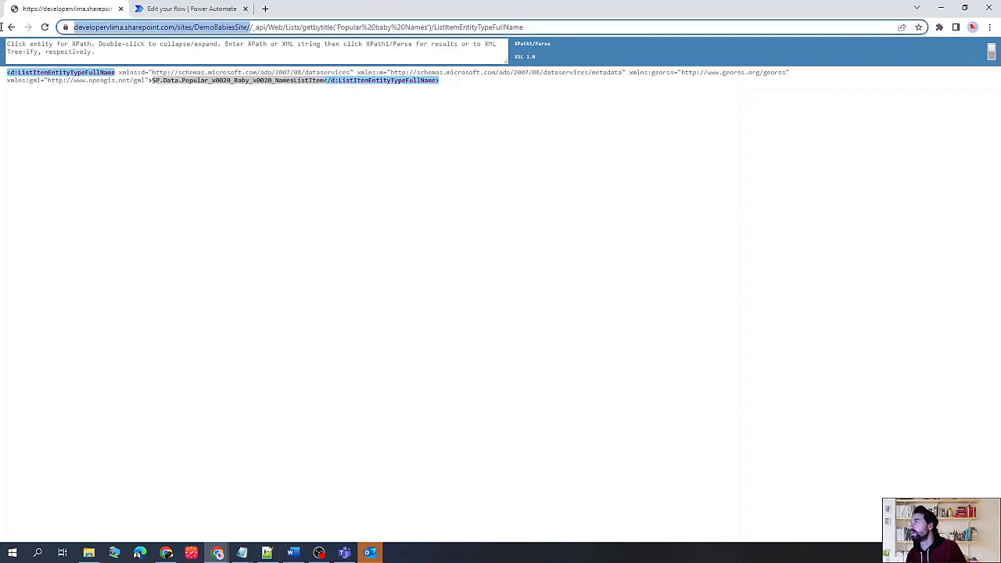
left_click(172, 9)
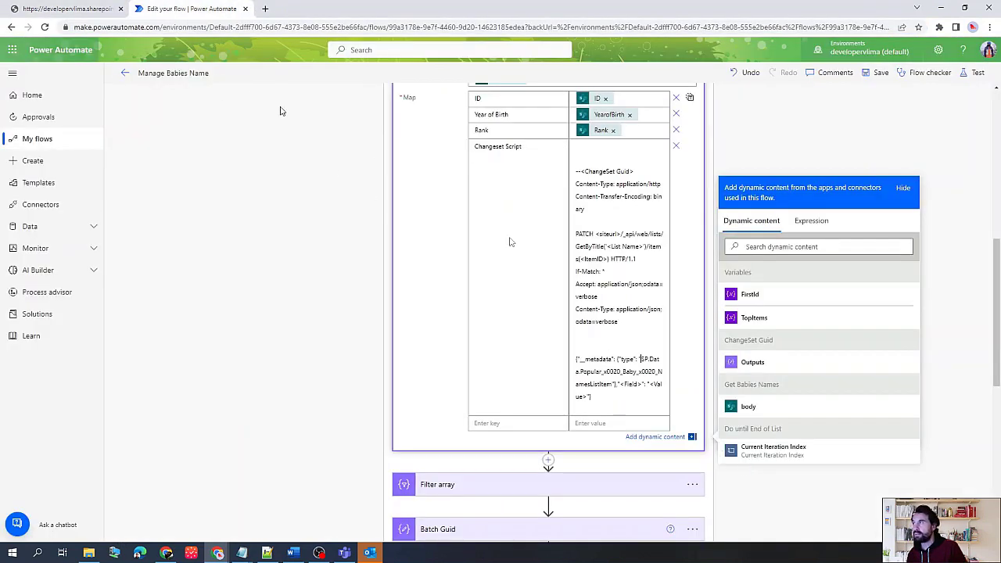
left_click(619, 236)
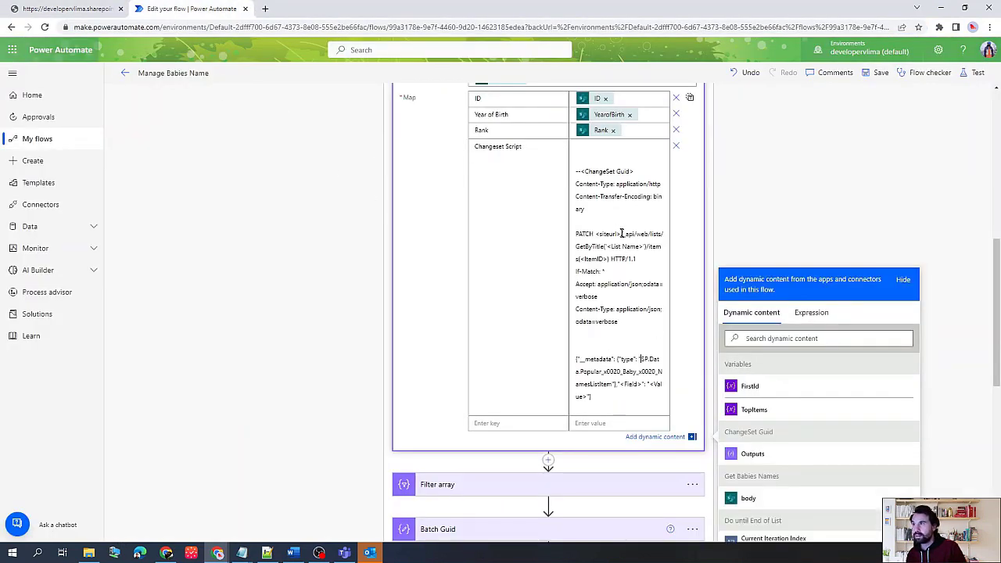
key("BackSpace")
key("BackSpace")
key("BackSpace")
key("BackSpace")
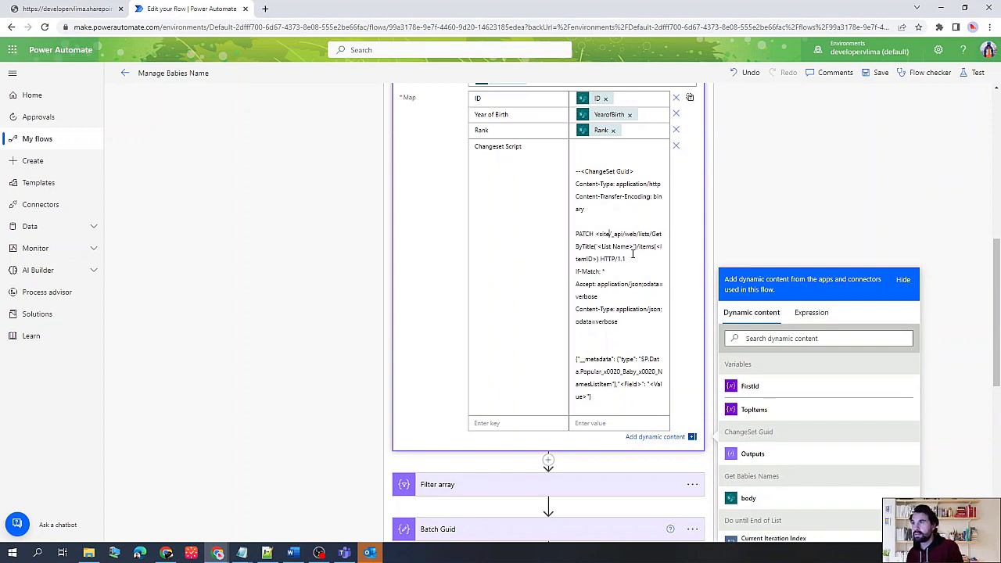
key("BackSpace")
key("BackSpace")
key("BackSpace")
key("BackSpace")
key("BackSpace")
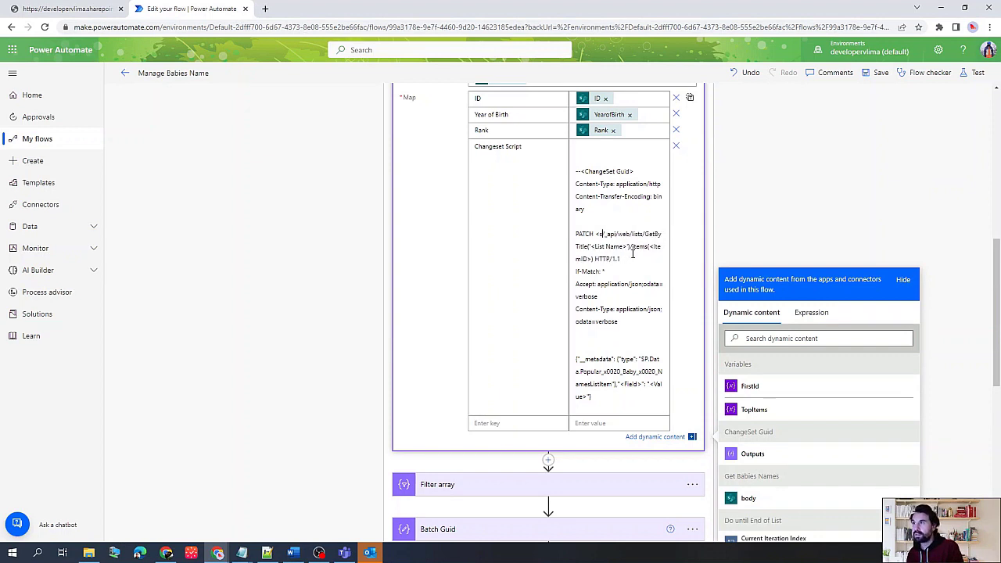
type("https://developervlima.sharepoint.com/sites/DemoBabiesSite/")
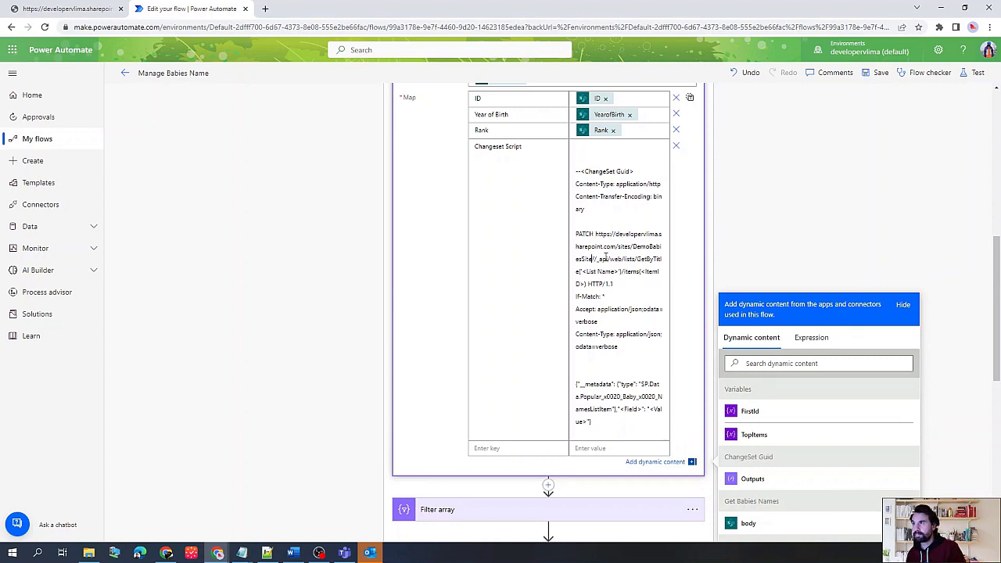
key("BackSpace")
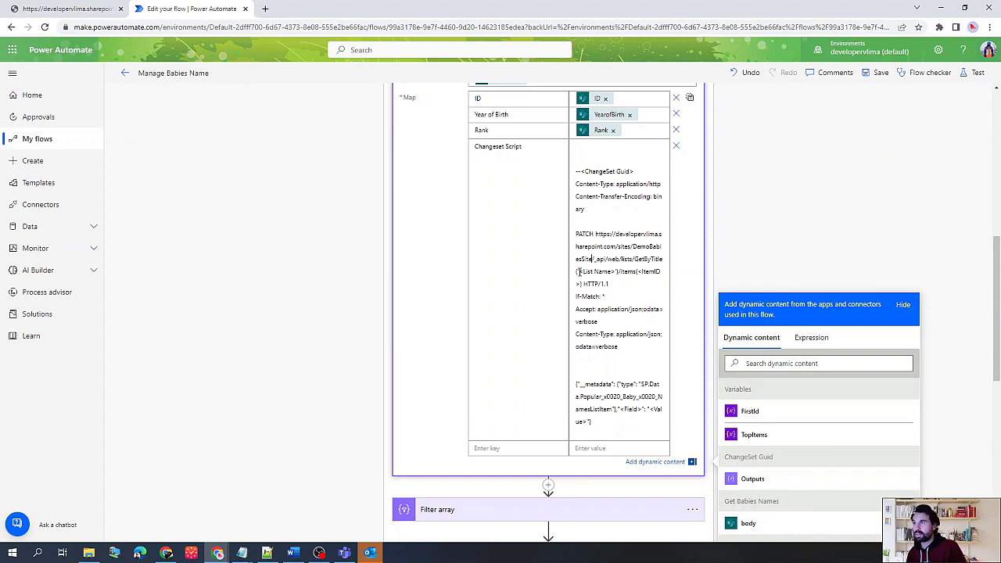
Step: Replace the <List Name> placeholder in the Changeset Script's PATCH line with Popular Baby Names
left_click_drag(579, 271, 613, 273)
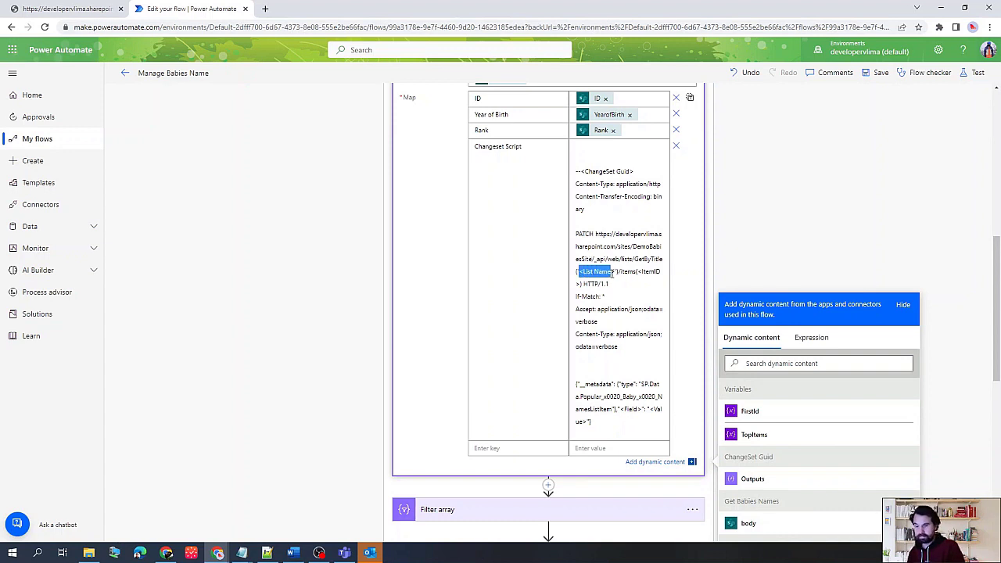
key("BackSpace")
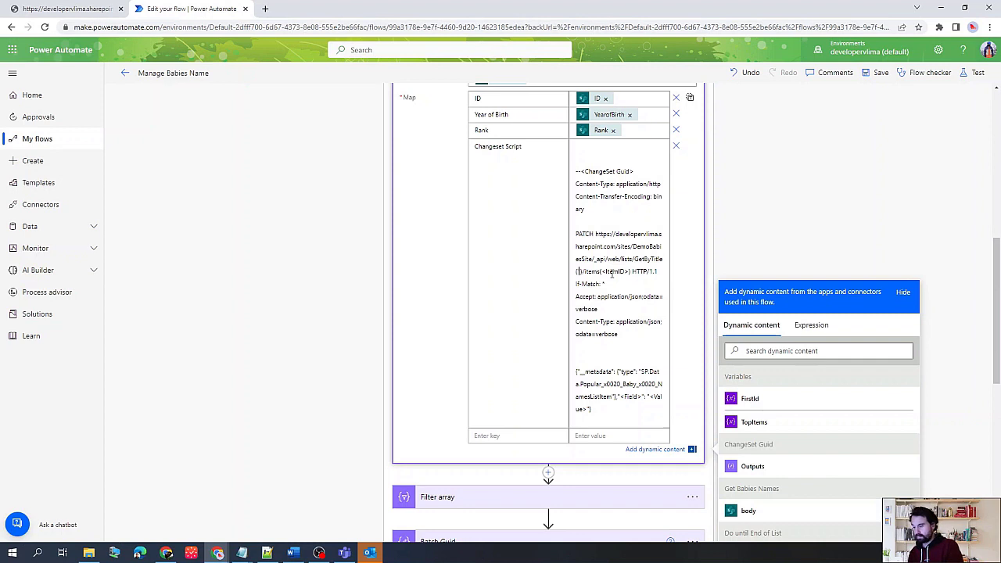
type("Popular Baby")
type("Names")
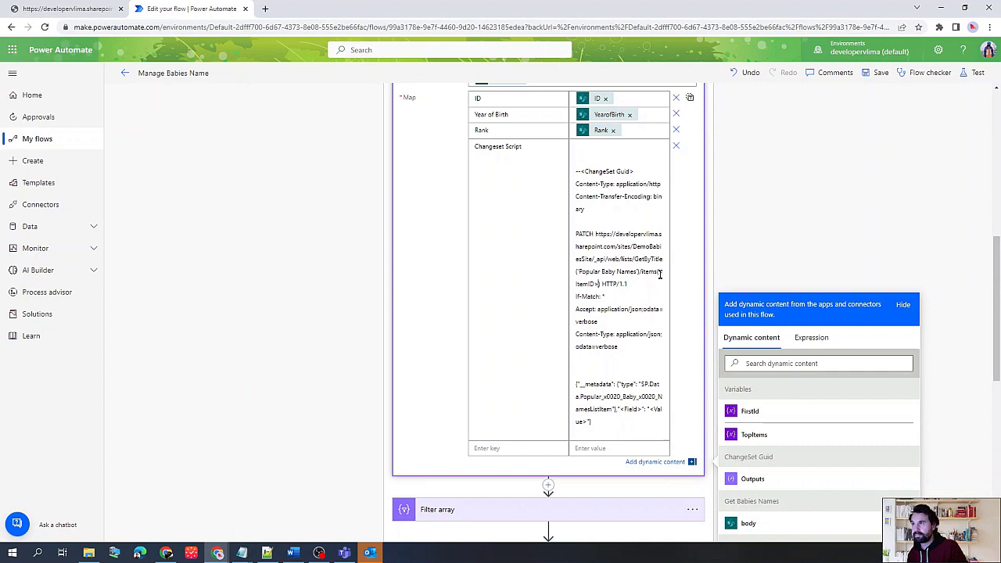
Step: Replace the <ItemID> placeholder in the Changeset Script's PATCH line with the expression item()['ID']
left_click_drag(659, 276, 599, 284)
key("BackSpace")
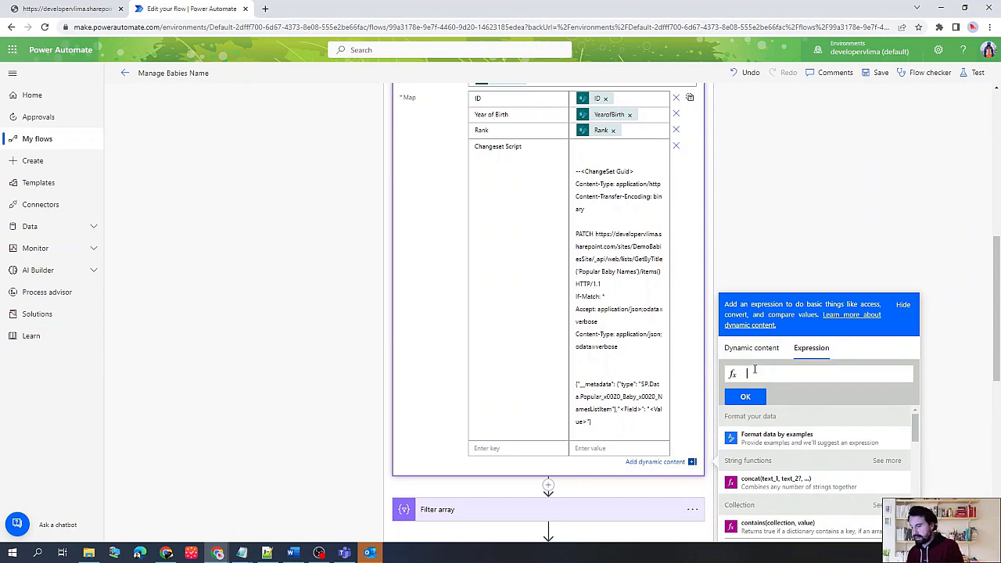
type("item()[]")
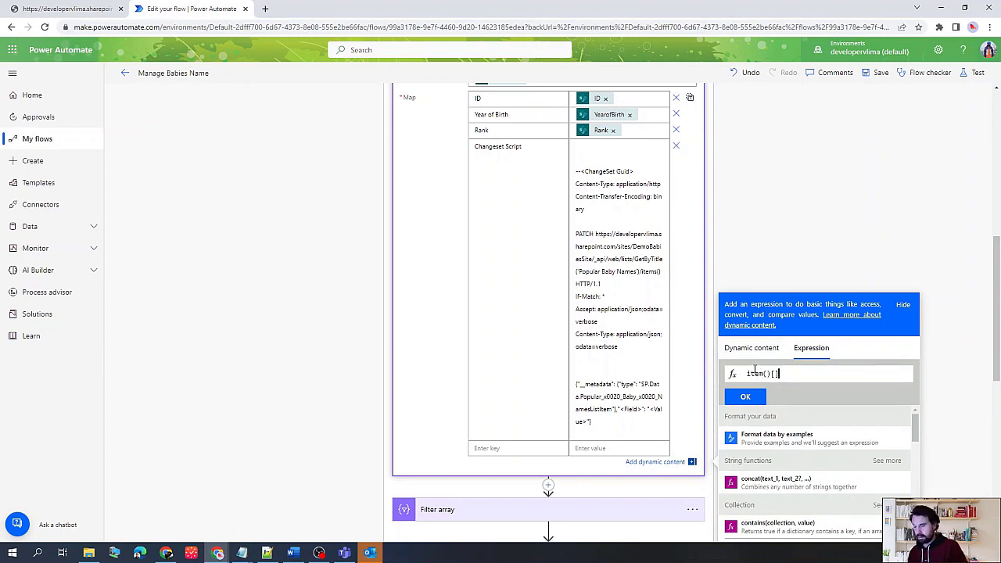
type("'")
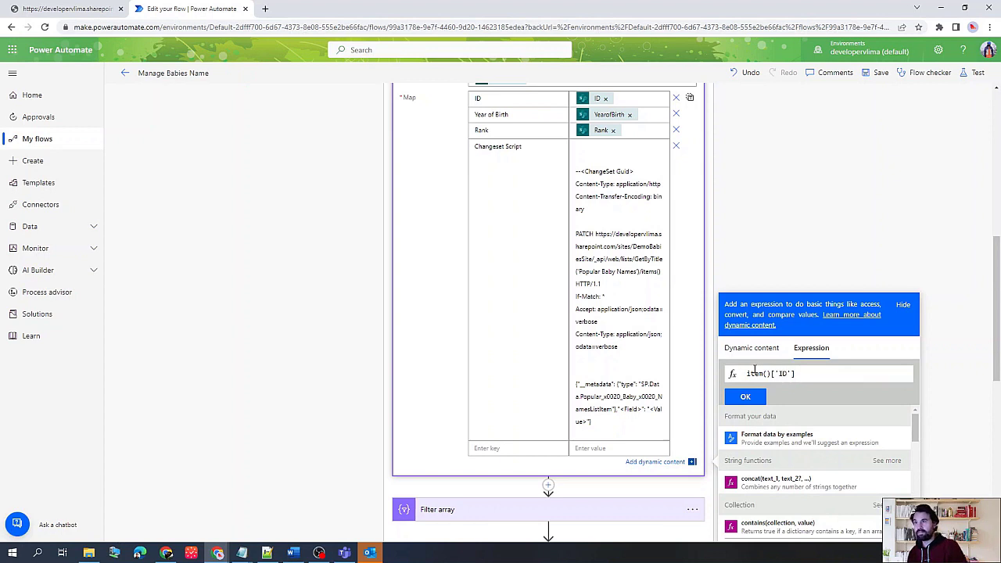
type("ID")
left_click(747, 397)
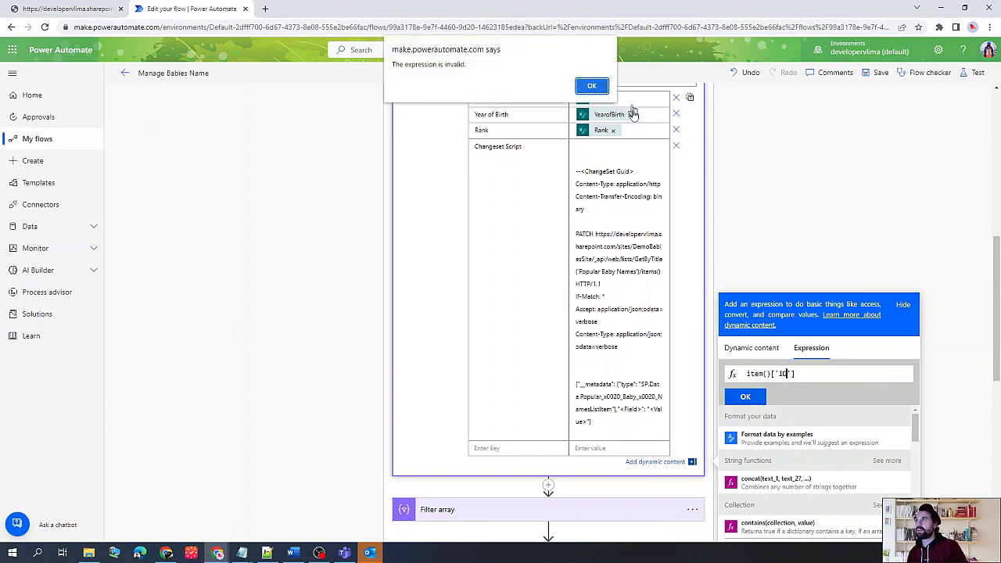
left_click(591, 85)
left_click(745, 396)
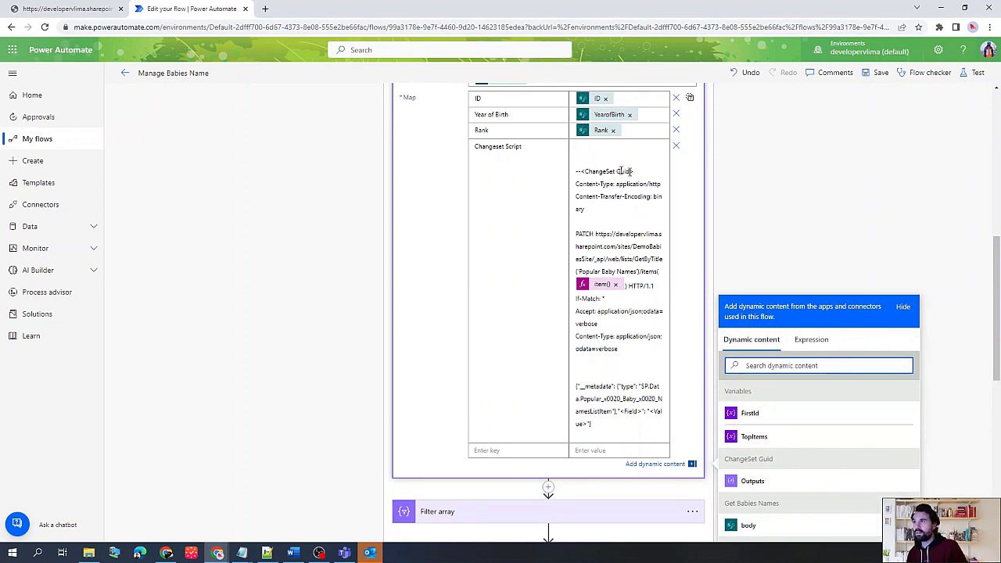
Step: Replace the <ChangeSet Guid> placeholder in the Changeset Script with the Outputs of the ChangeSet Guid action
left_click_drag(632, 171, 586, 175)
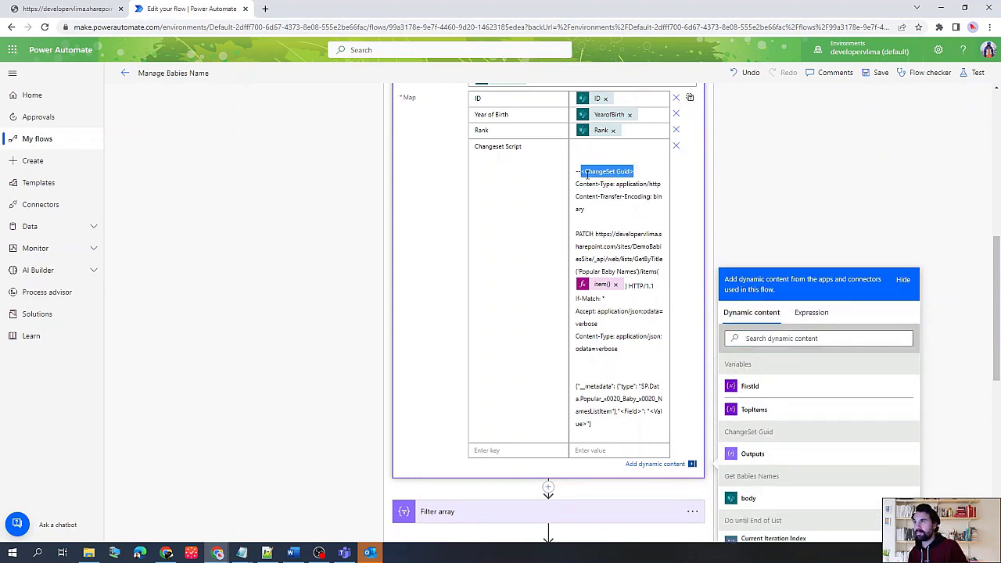
key("Delete")
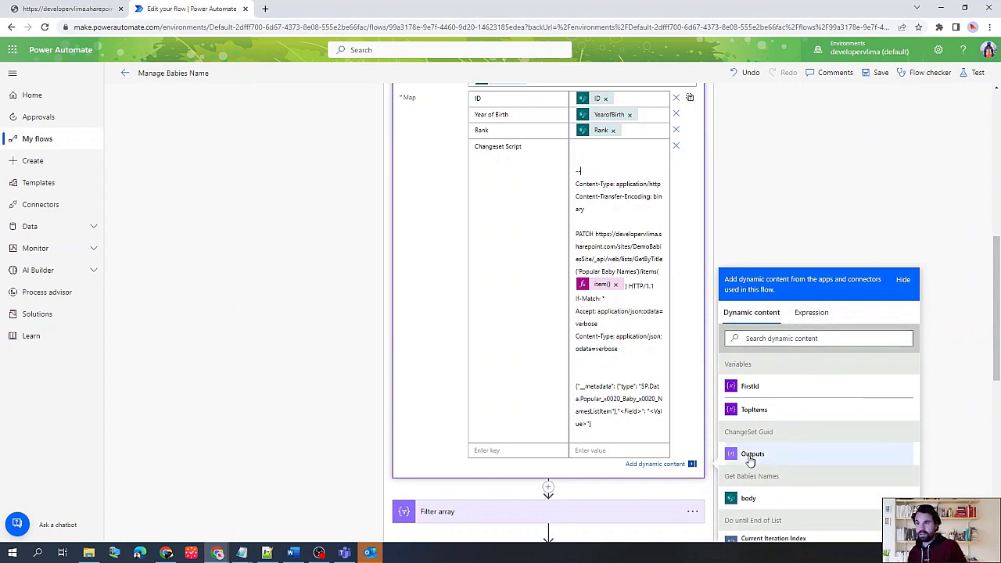
Step: Replace the <Field> placeholder in the Changeset Script's metadata line with State and the <Value> placeholder with Archived
scroll(609, 207, "down", 3)
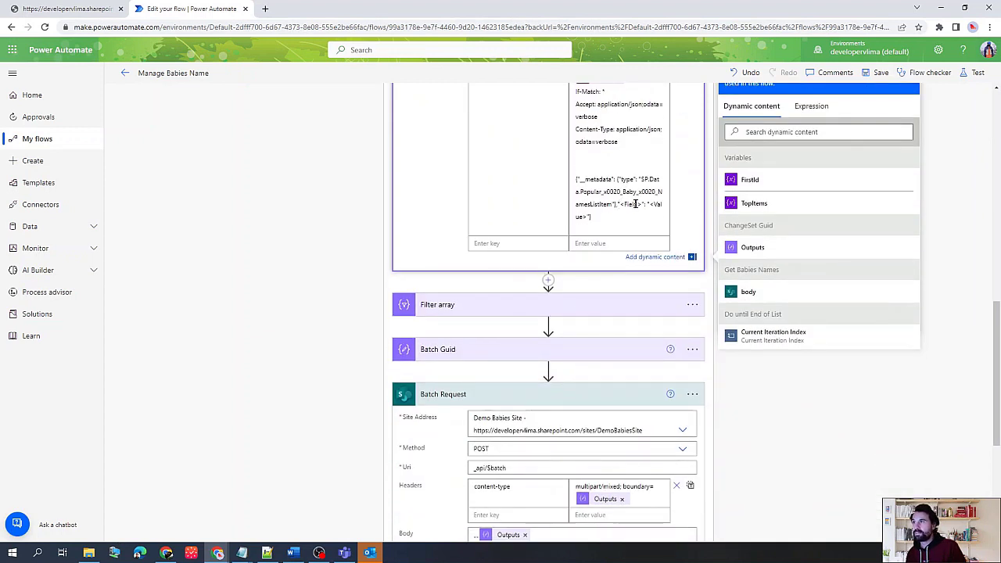
left_click_drag(619, 204, 642, 204)
type("State")
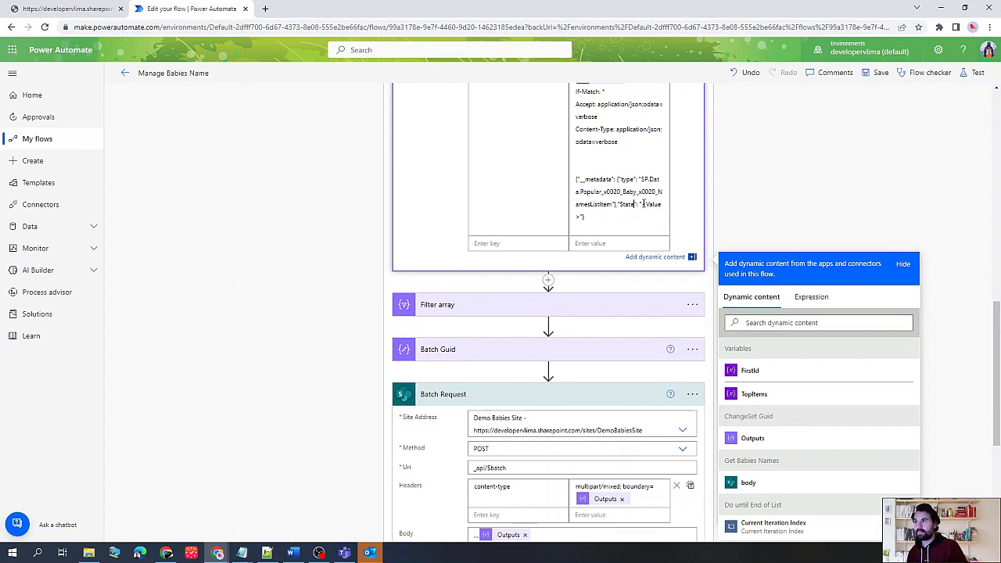
type("\"")
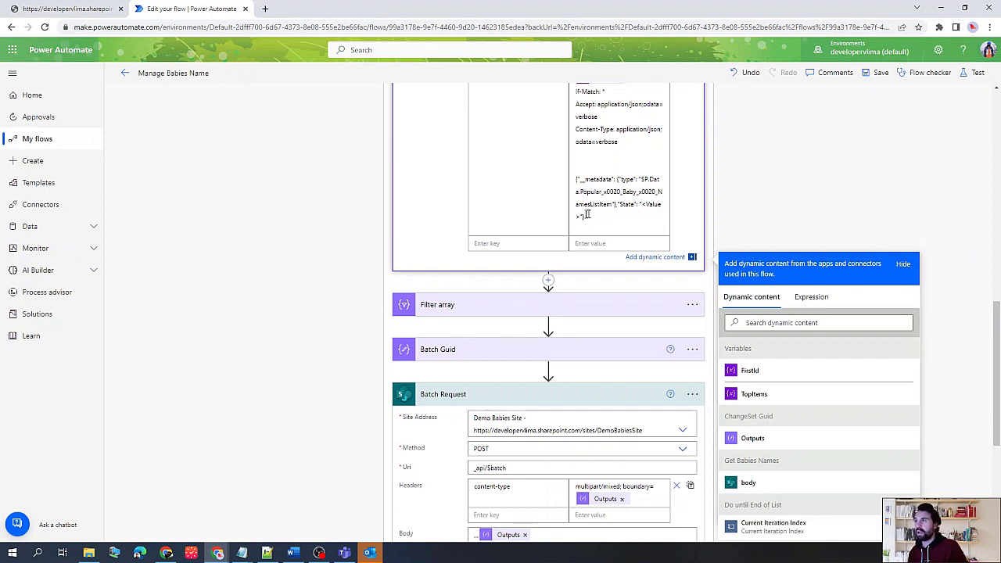
key("shift+End")
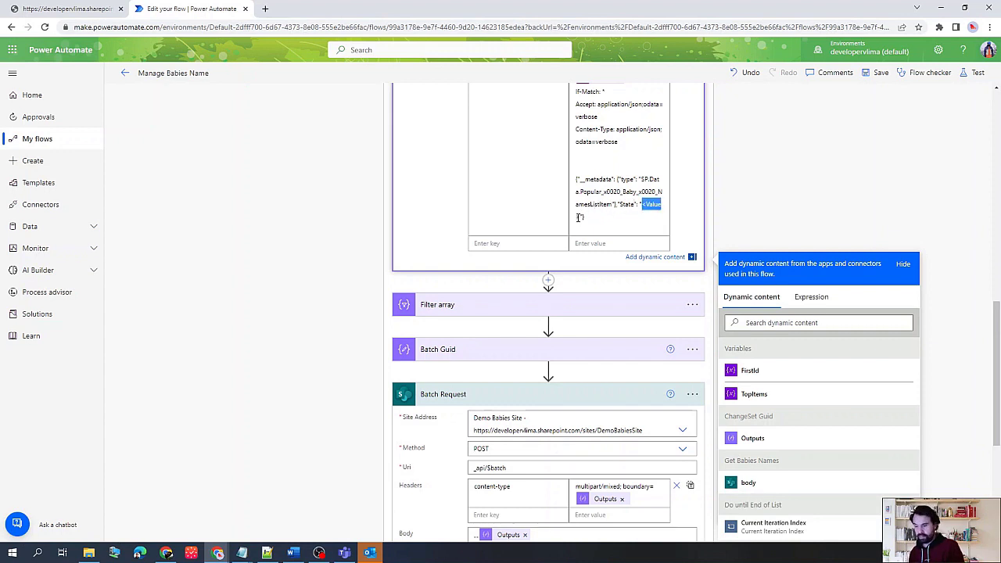
key("BackSpace")
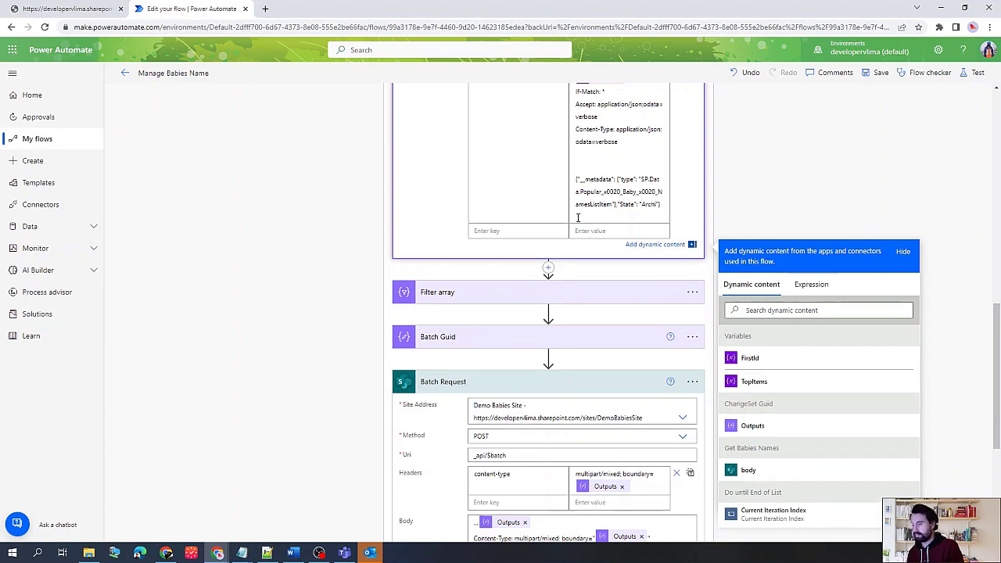
type("Archived")
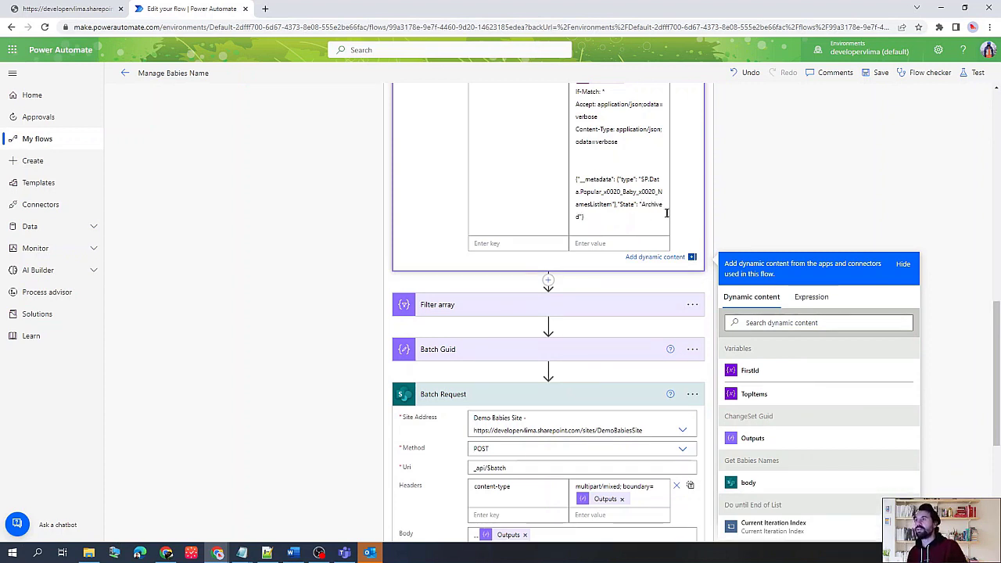
left_click(797, 157)
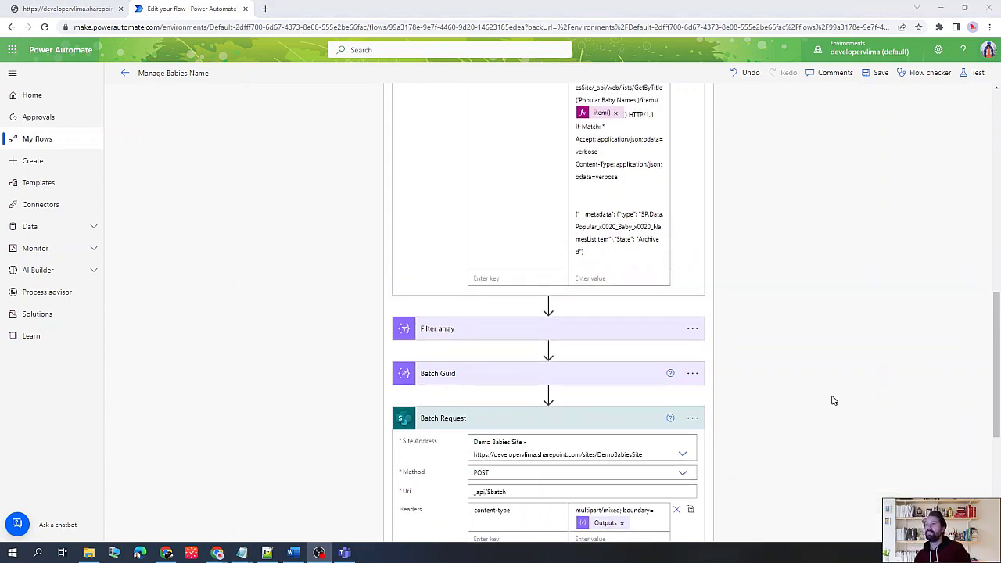
Step: Add a Data Operation Select action between Batch Guid and Batch Request
scroll(805, 385, "up", 2)
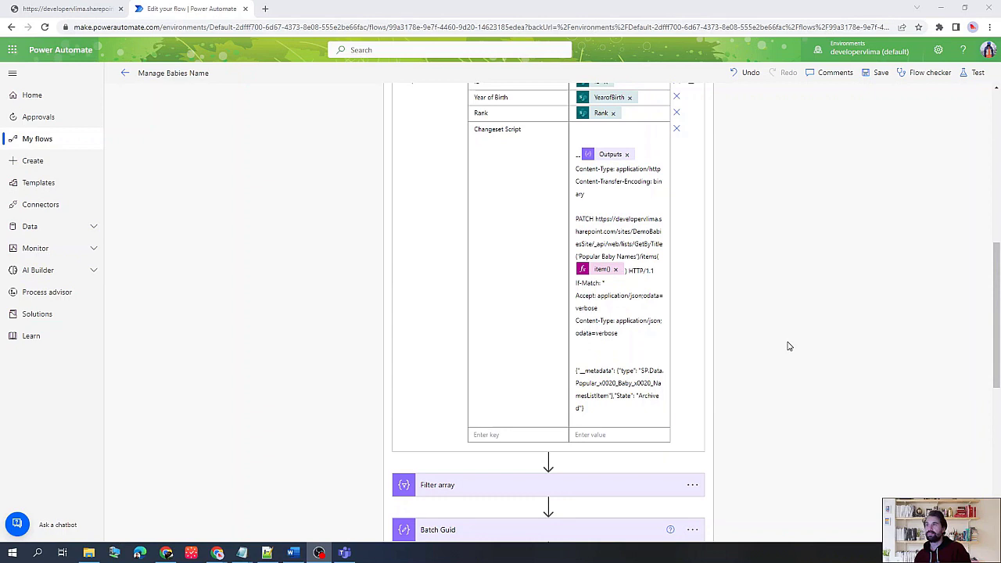
scroll(786, 344, "up", 2)
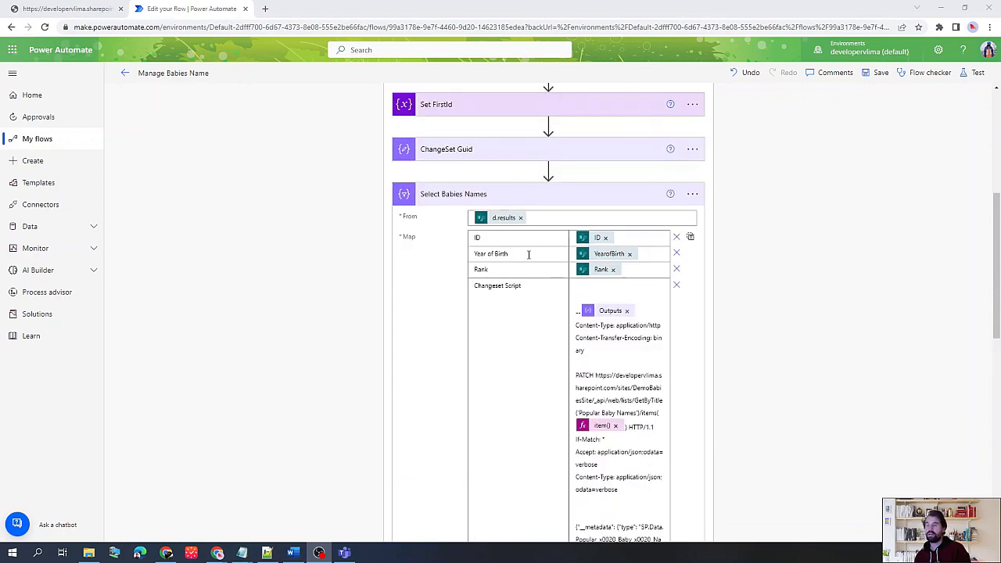
scroll(505, 422, "down", 5)
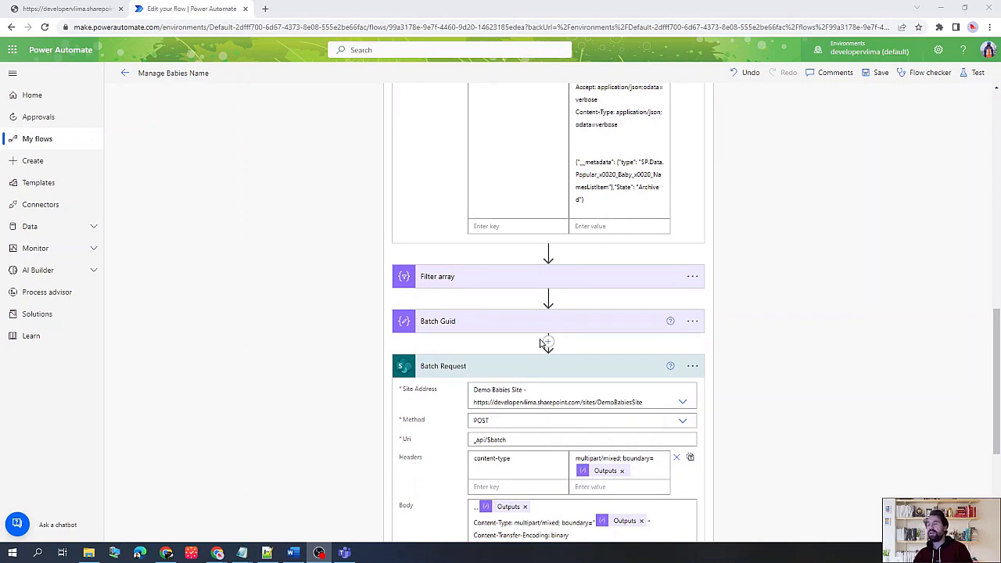
scroll(539, 329, "down", 1)
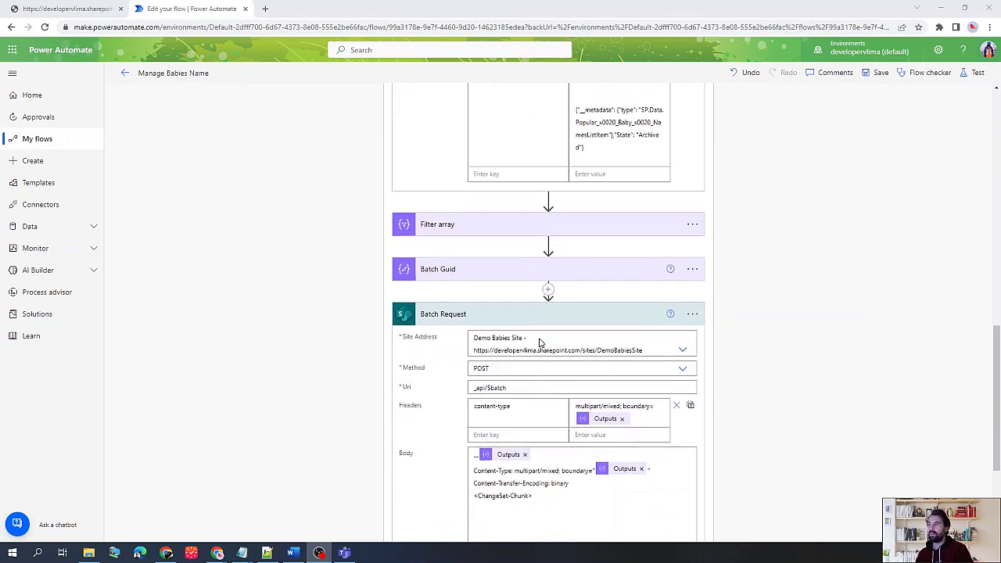
scroll(538, 336, "down", 1)
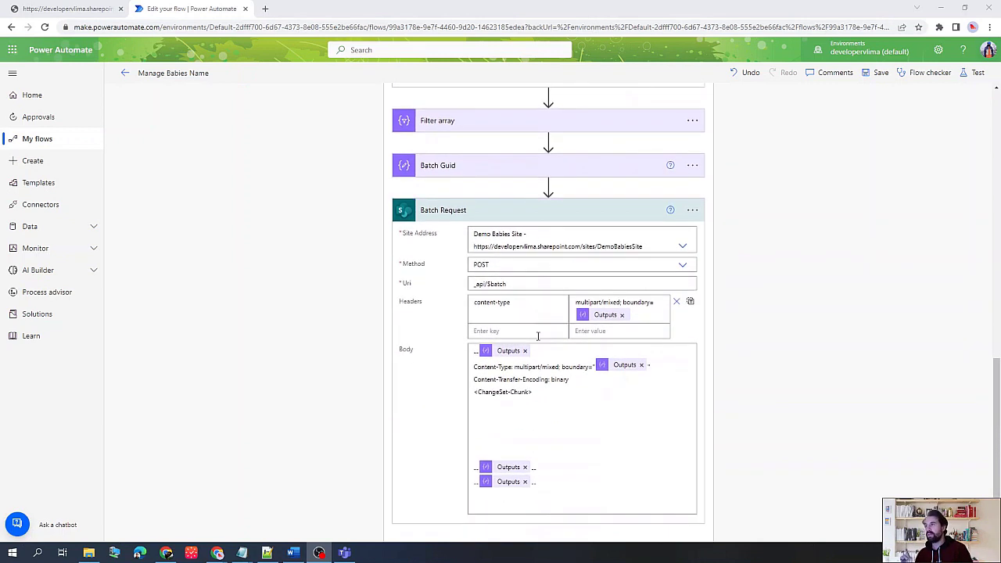
left_click(548, 186)
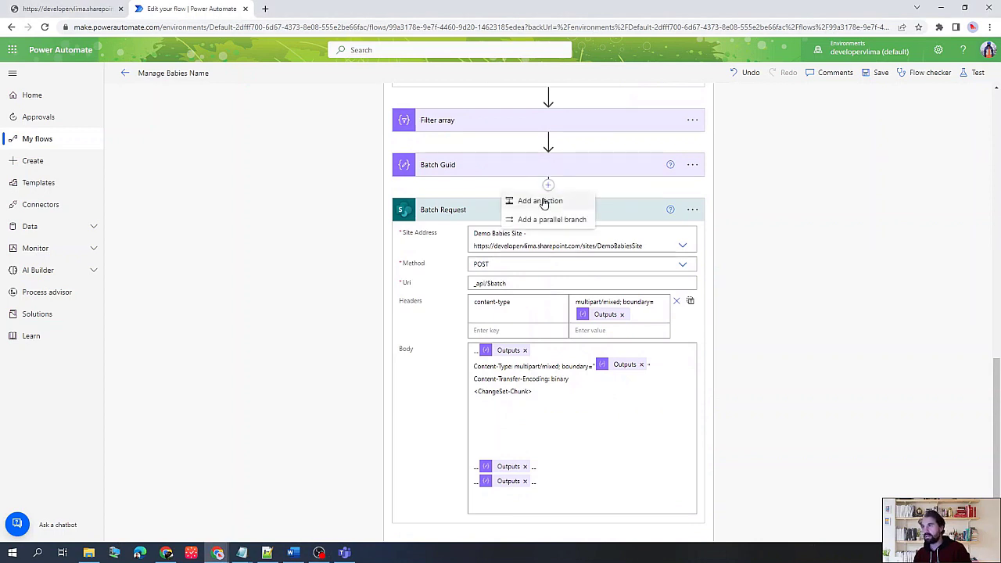
left_click(544, 201)
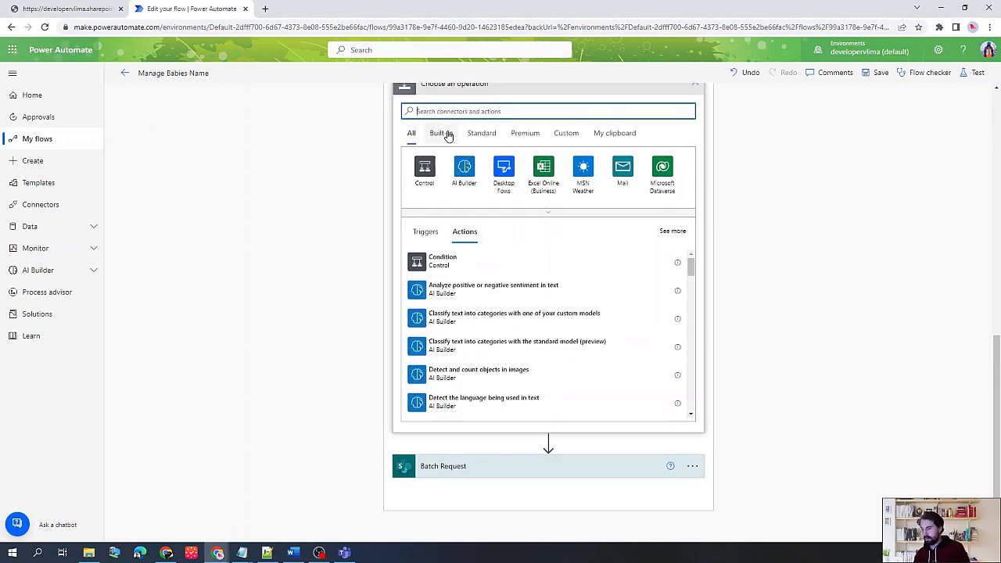
type("select")
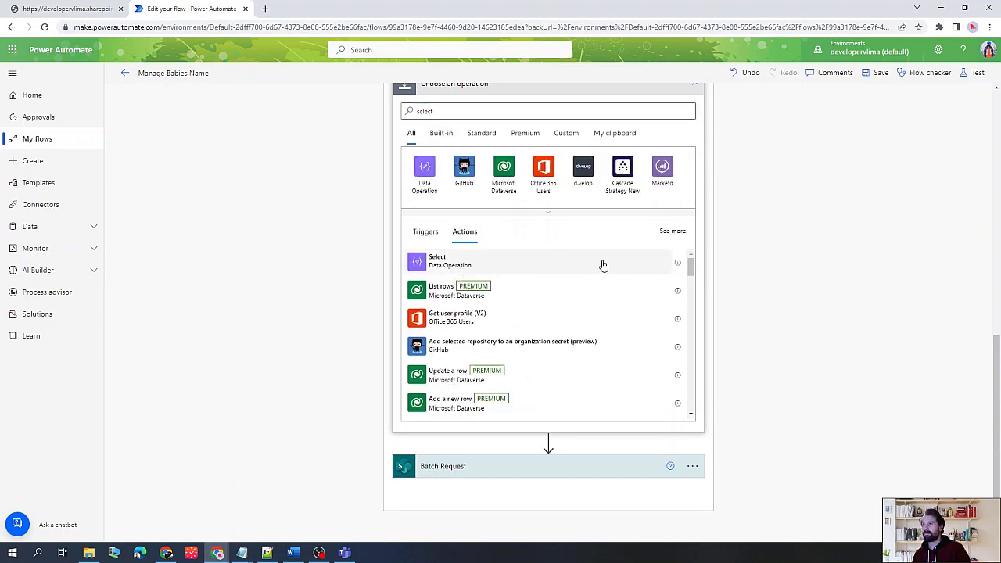
left_click(434, 263)
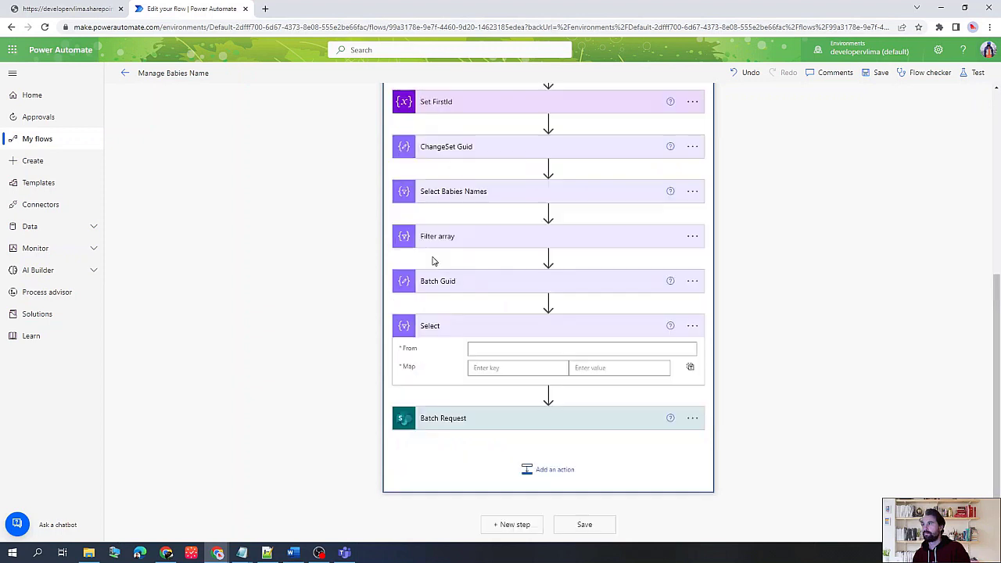
Step: Rename the new Select action between Batch Guid and Batch Request as Changeset Chunk
left_click(692, 332)
left_click(731, 362)
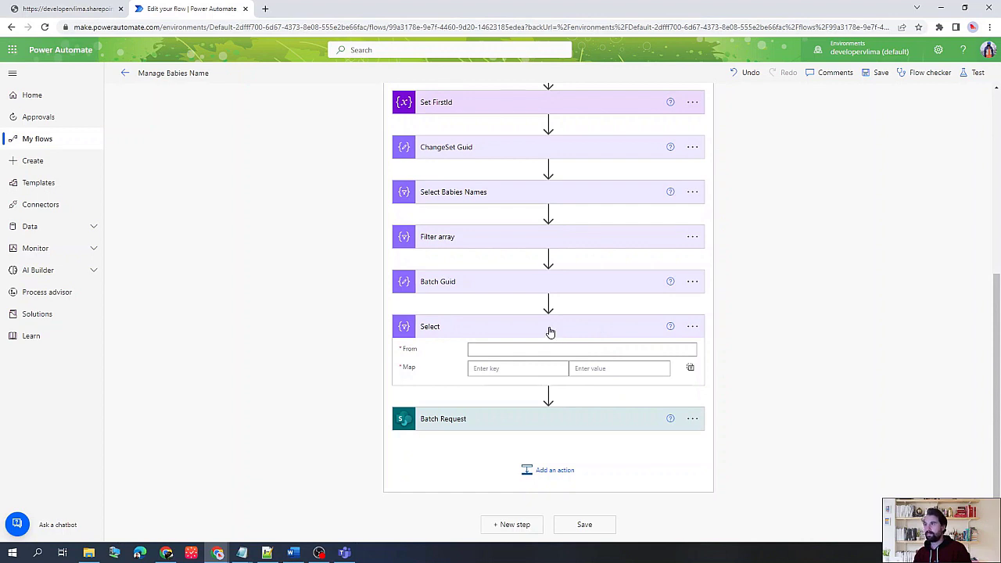
left_click(693, 327)
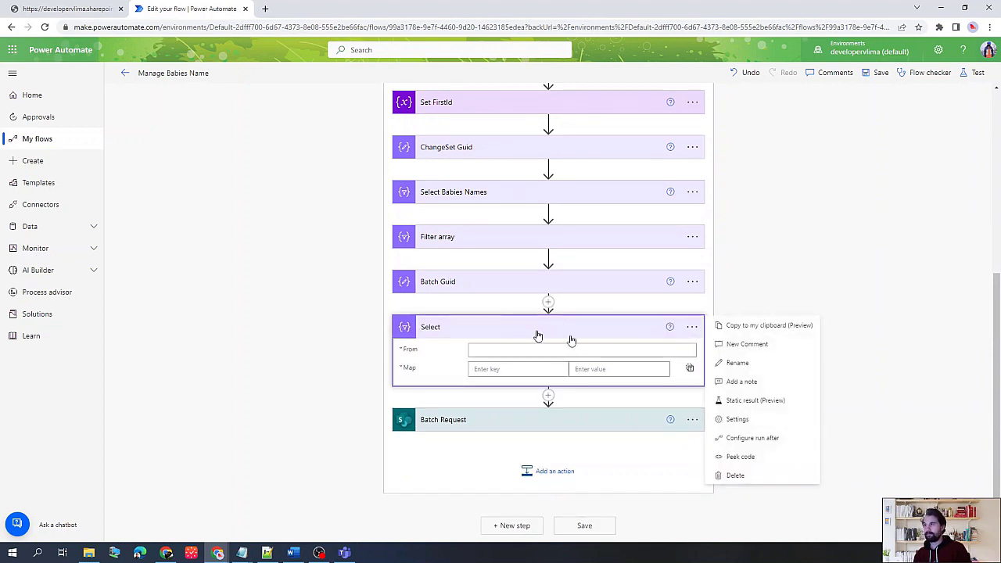
left_click(739, 362)
type("Chan")
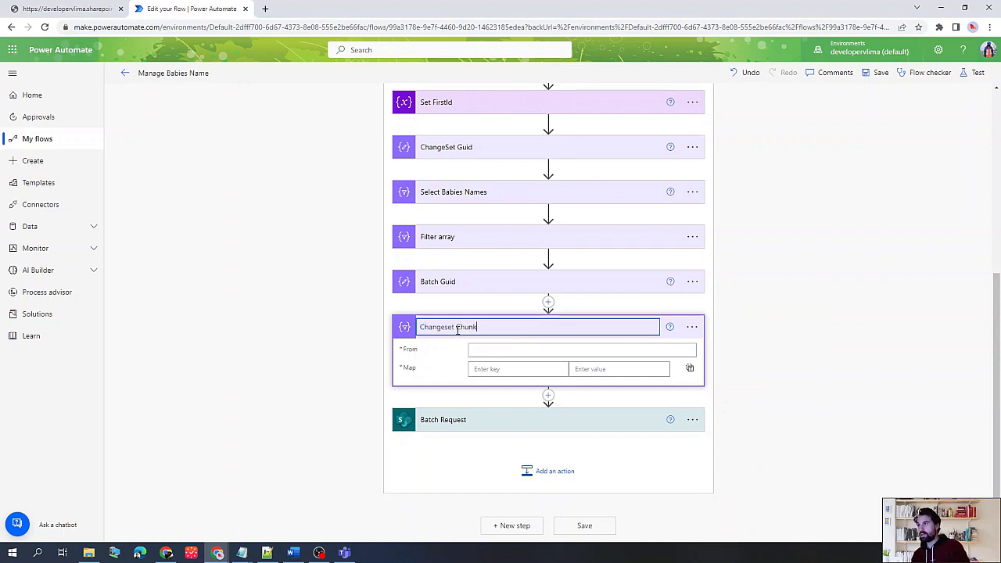
type("geset Chunk")
Step: Set the From input of Changeset Chunk to the Body output of the Filter array action
left_click(497, 351)
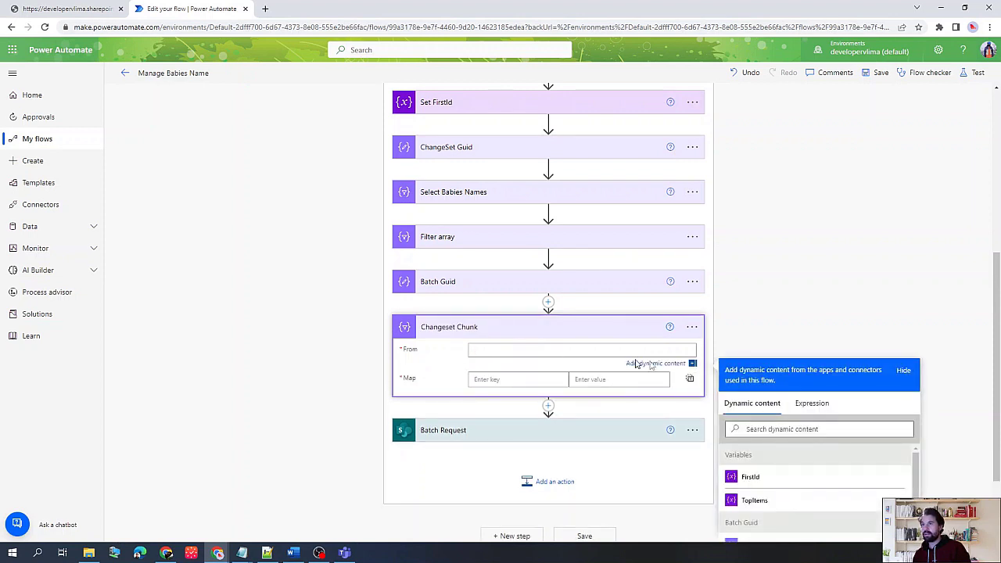
scroll(781, 422, "down", 1)
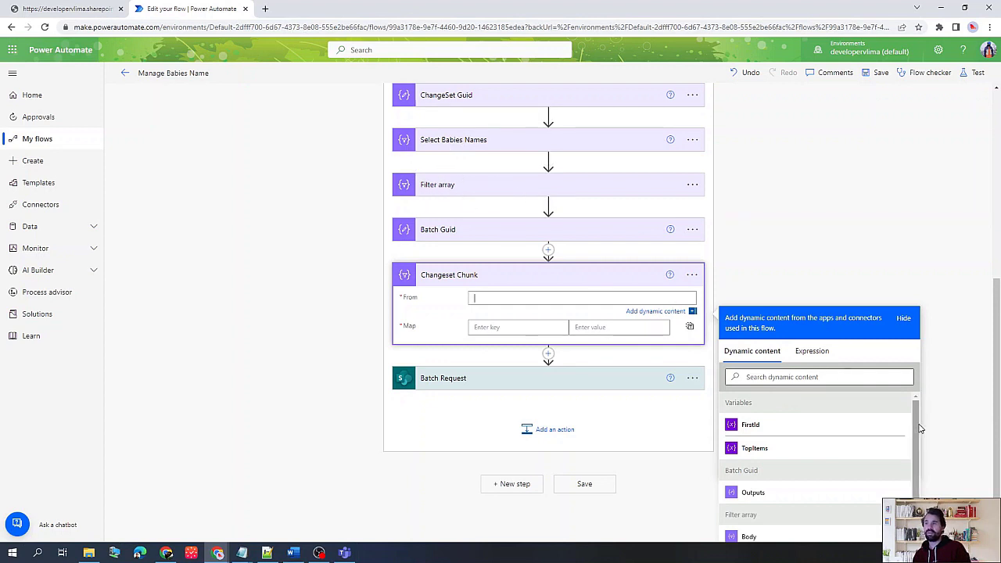
scroll(868, 429, "down", 2)
left_click(749, 432)
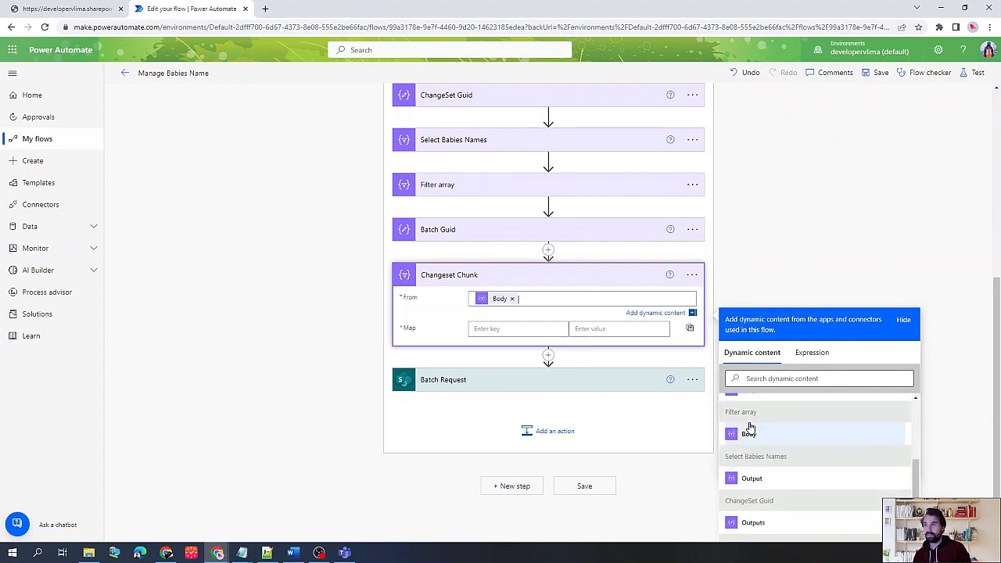
Step: Switch the Map of Changeset Chunk to text mode and fill it with the expression item()['Changeset Script']
left_click(687, 327)
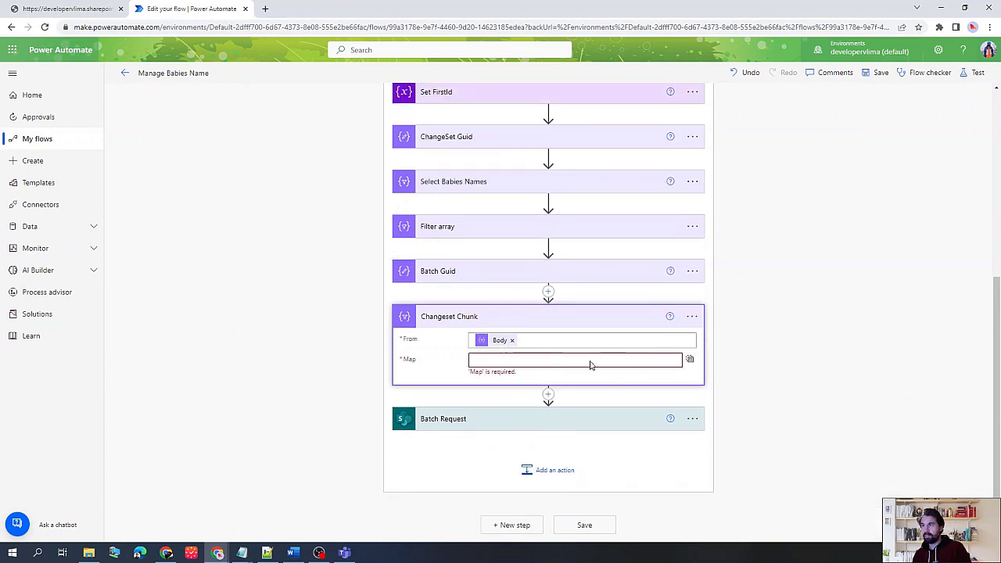
left_click(551, 359)
left_click(894, 384)
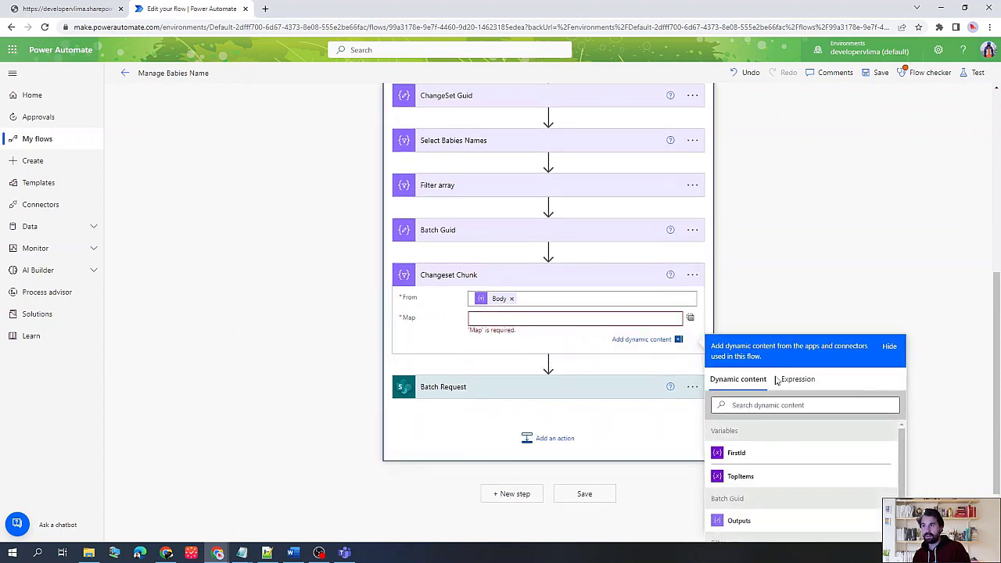
left_click(796, 380)
left_click(746, 414)
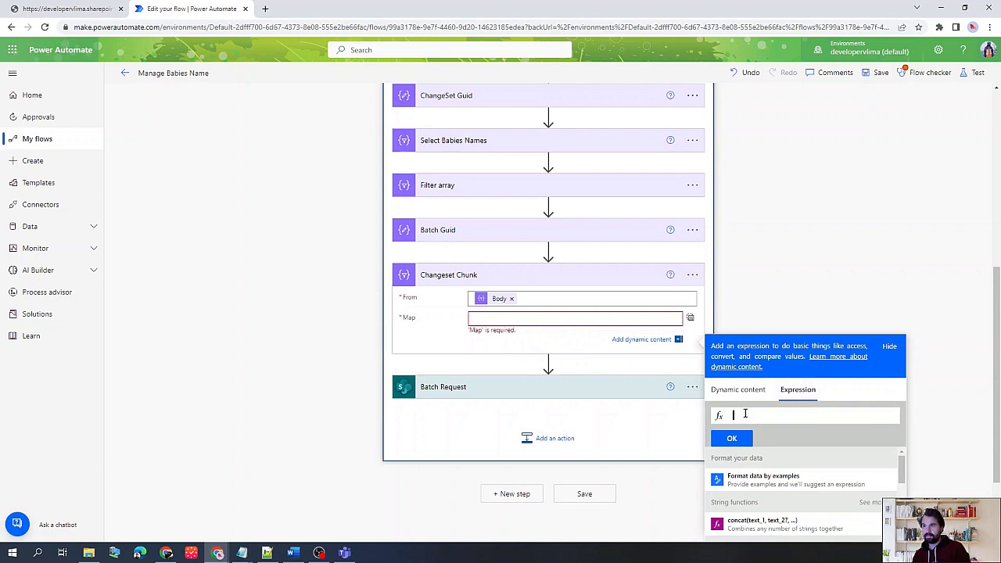
type("item()")
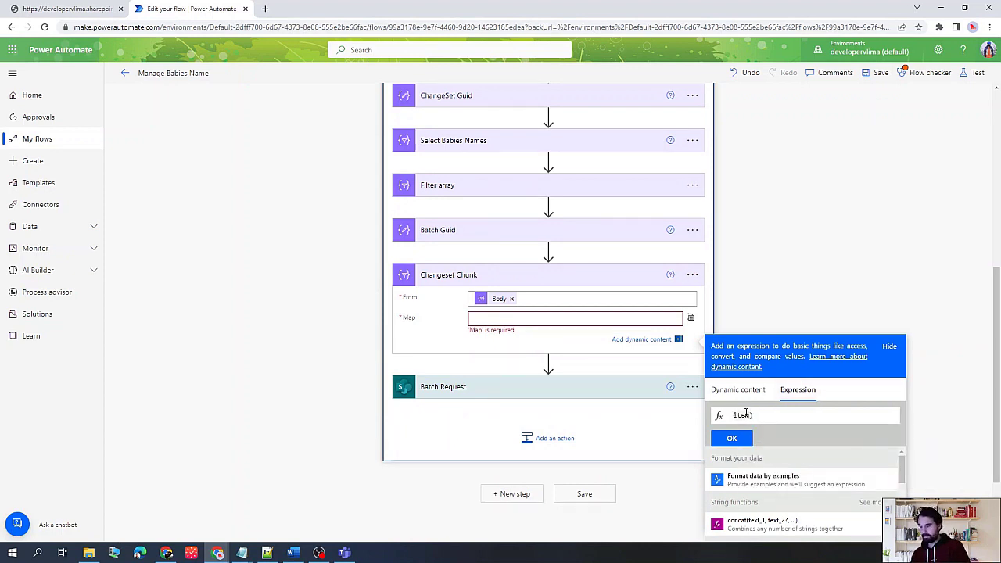
type("(")
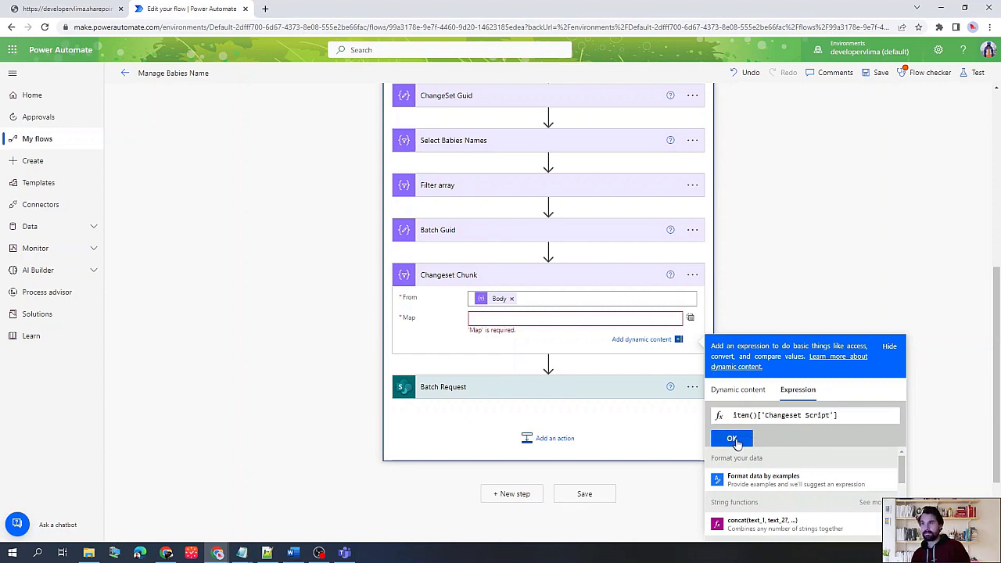
left_click(732, 436)
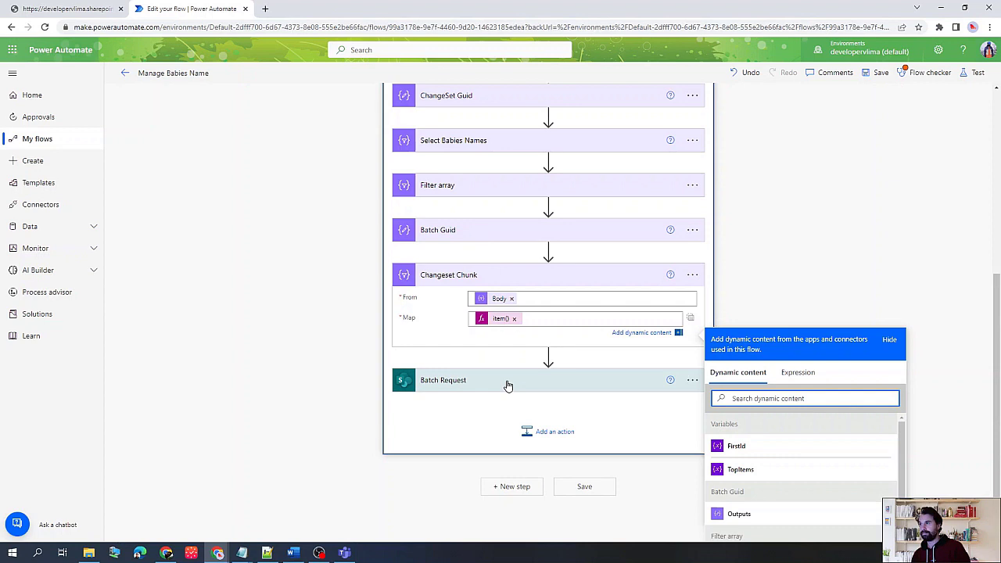
Step: Replace the <ChangeSet-Chunk> placeholder in the Batch Request body with the expression join(body('changeset_Chunkn'),'')
left_click(508, 386)
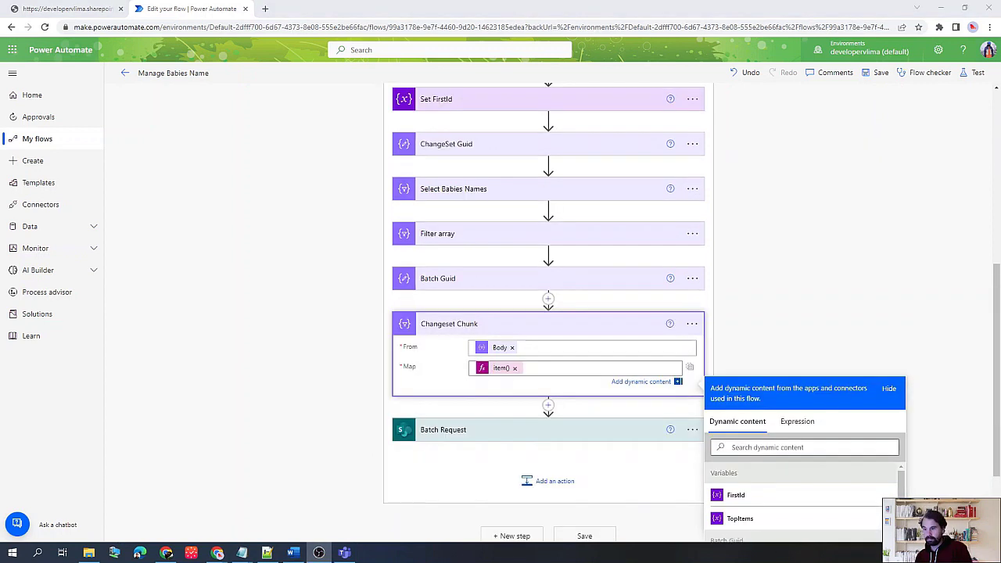
left_click(509, 432)
scroll(544, 312, "down", 2)
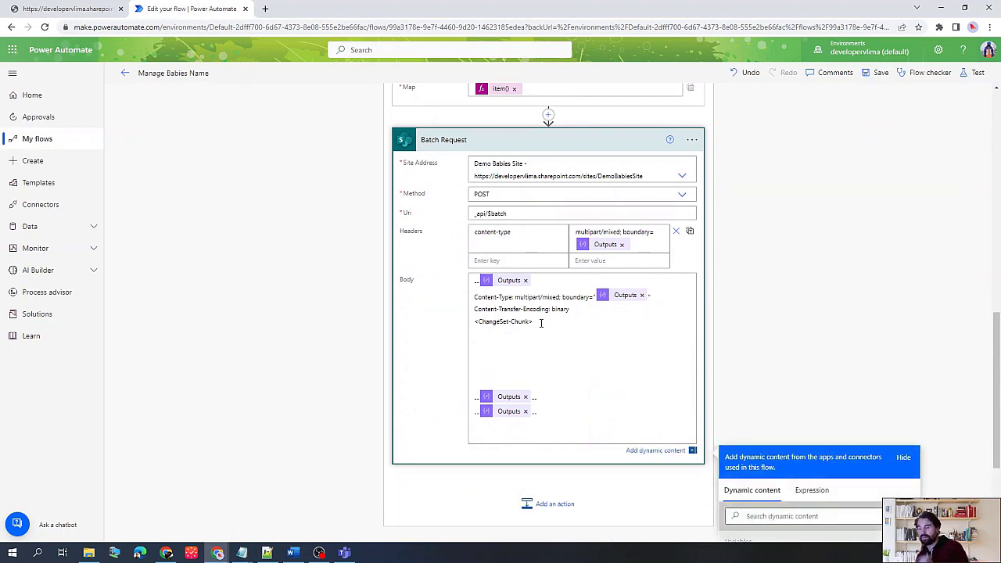
key("shift+Home")
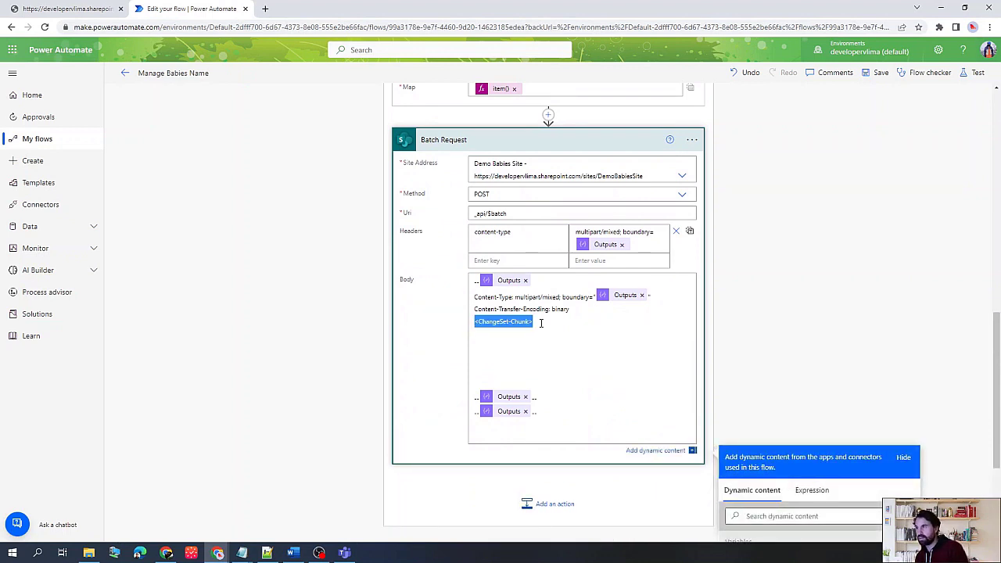
key("BackSpace")
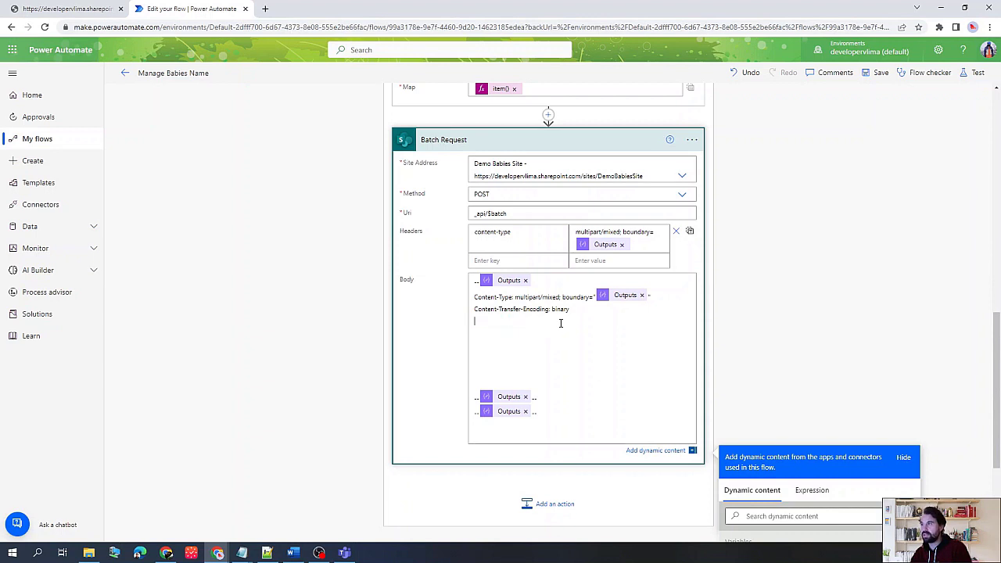
left_click(810, 490)
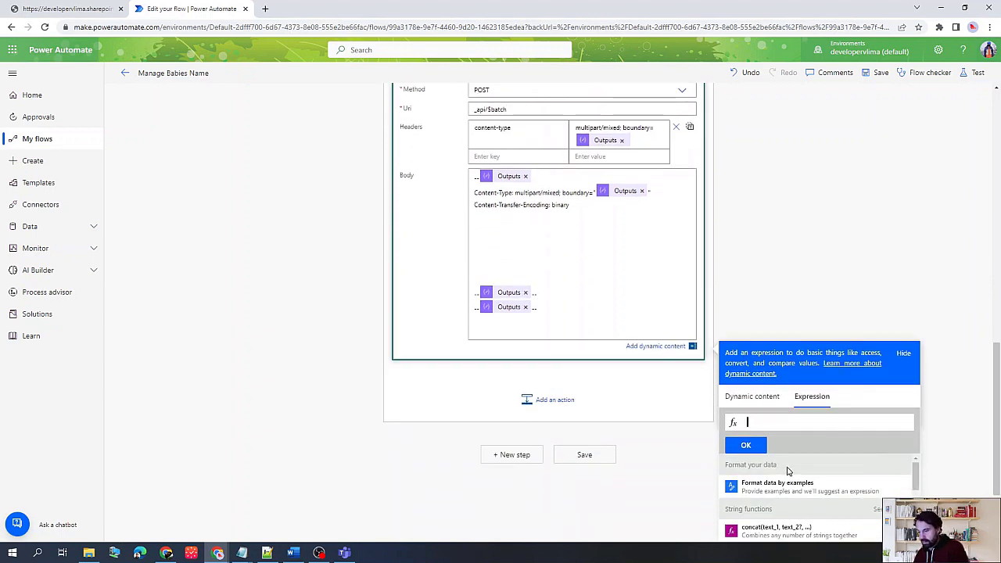
type("join(")
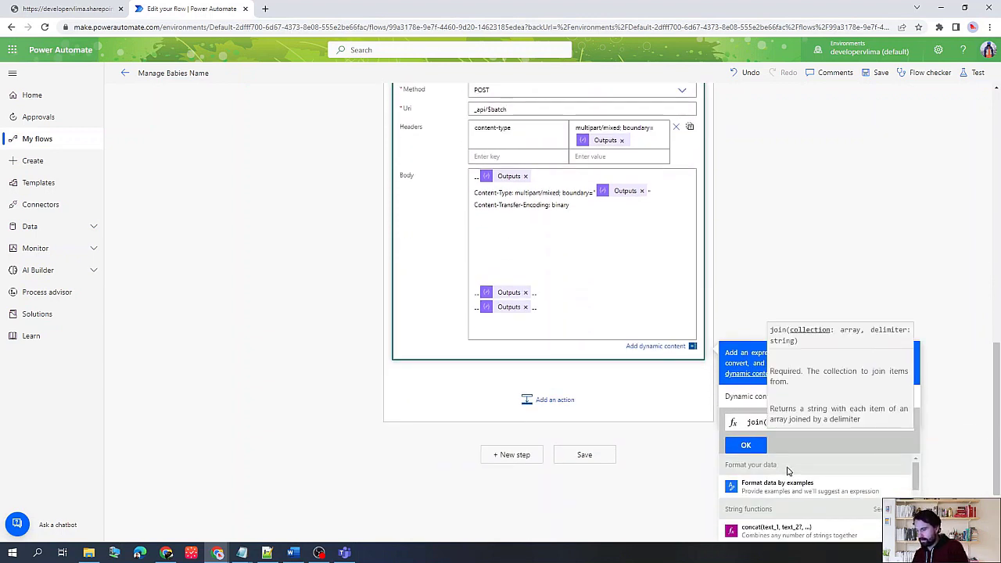
type("body(")
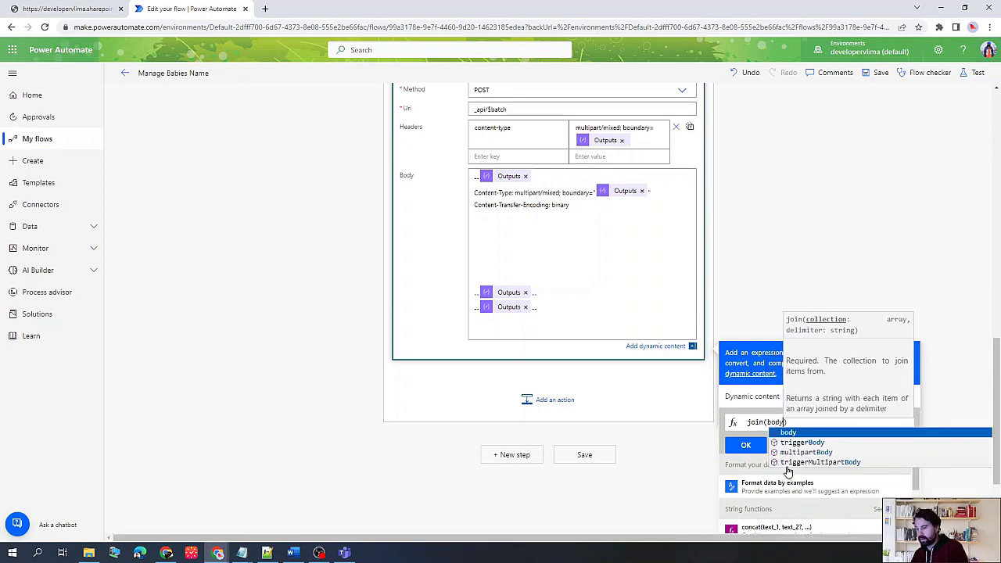
type("'chang")
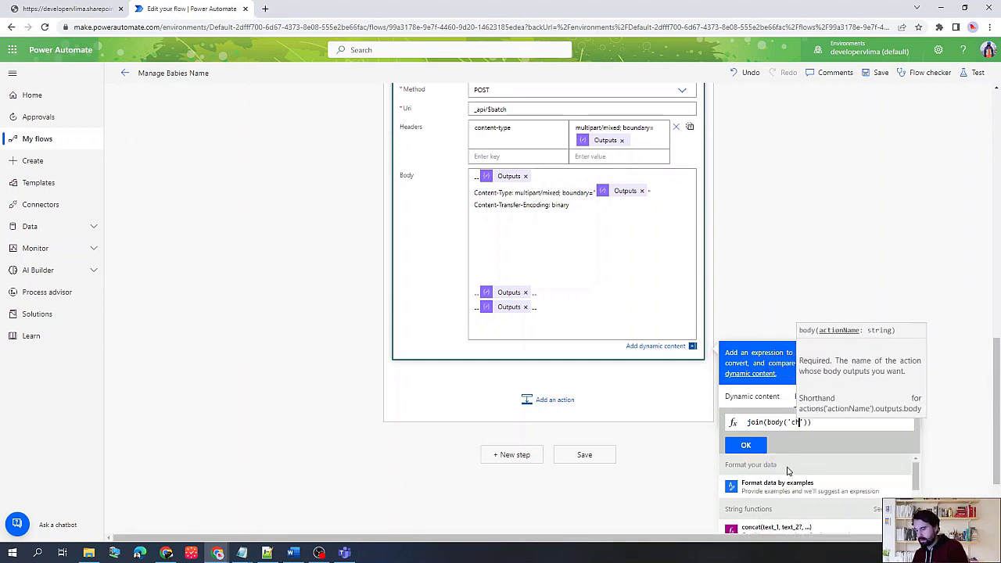
type("eset")
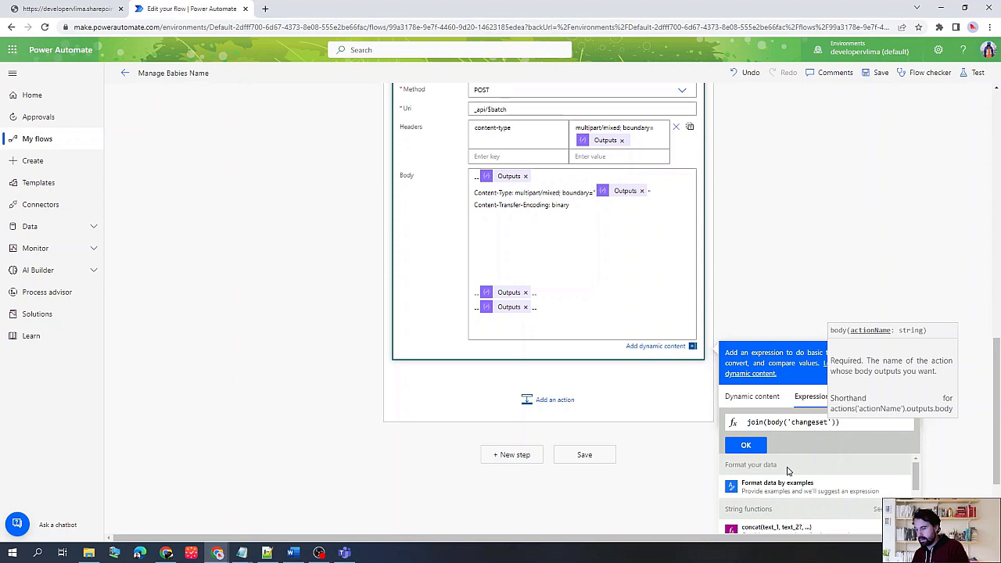
type("_Chn")
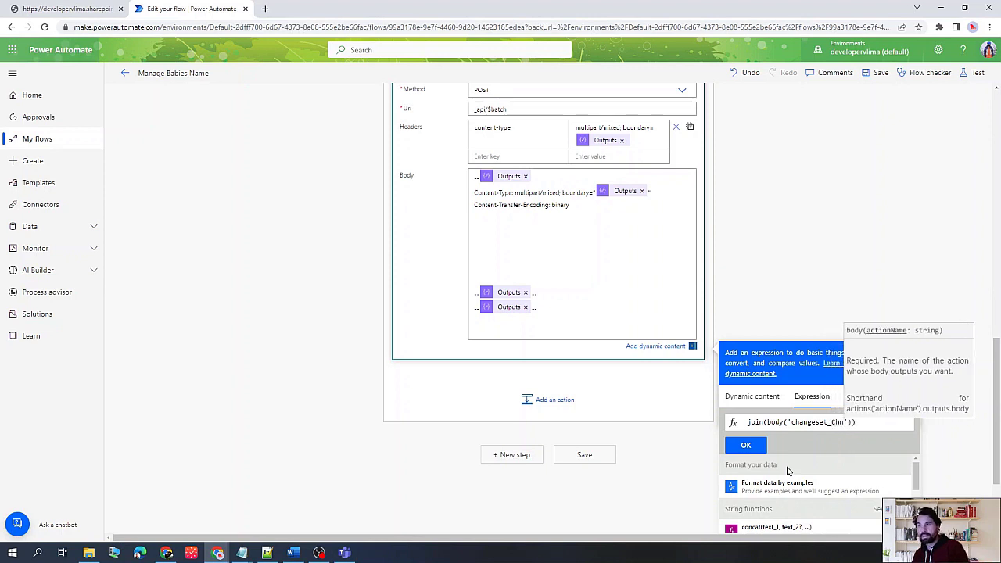
key("BackSpace")
type("unkn")
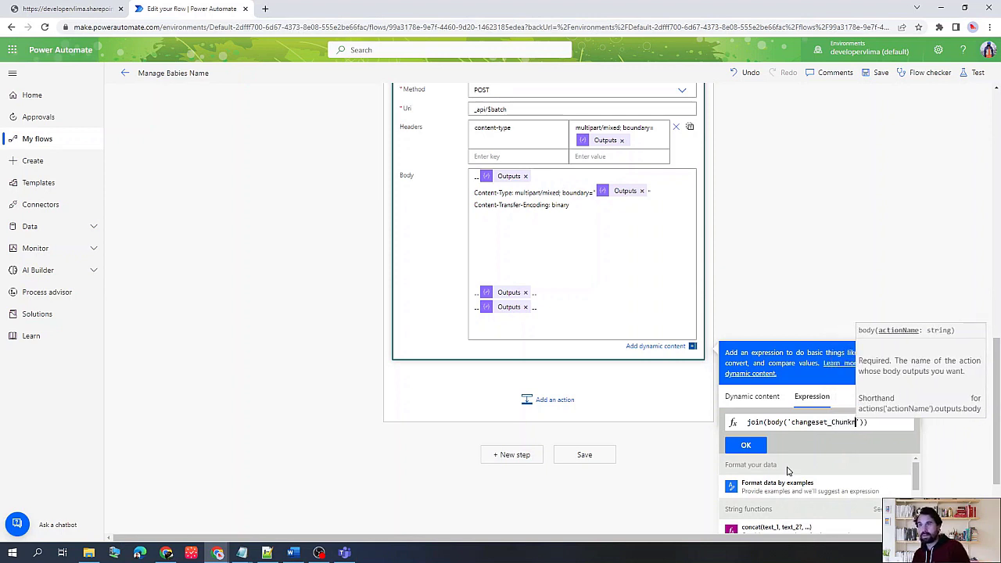
key("Right")
key("Right")
type(",''")
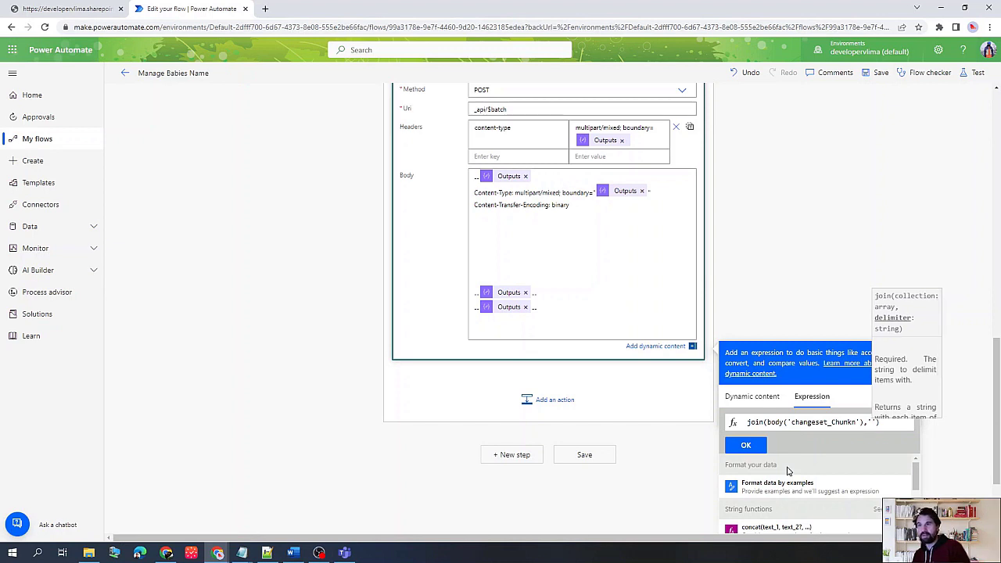
left_click(745, 444)
Step: Set the initial value of the TopItems variable to 1000 in the Initialize TopItems action
scroll(625, 226, "up", 5)
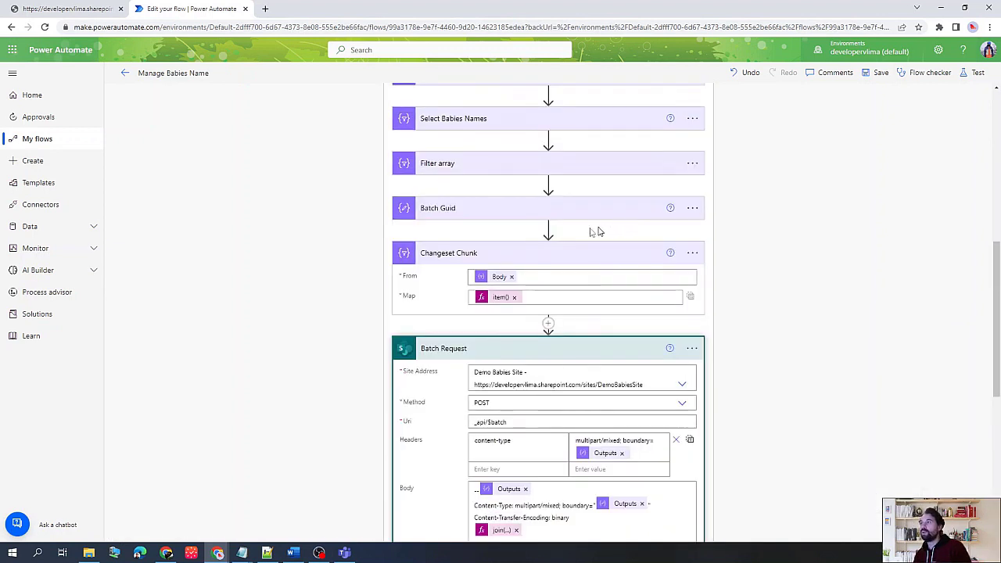
scroll(536, 232, "up", 10)
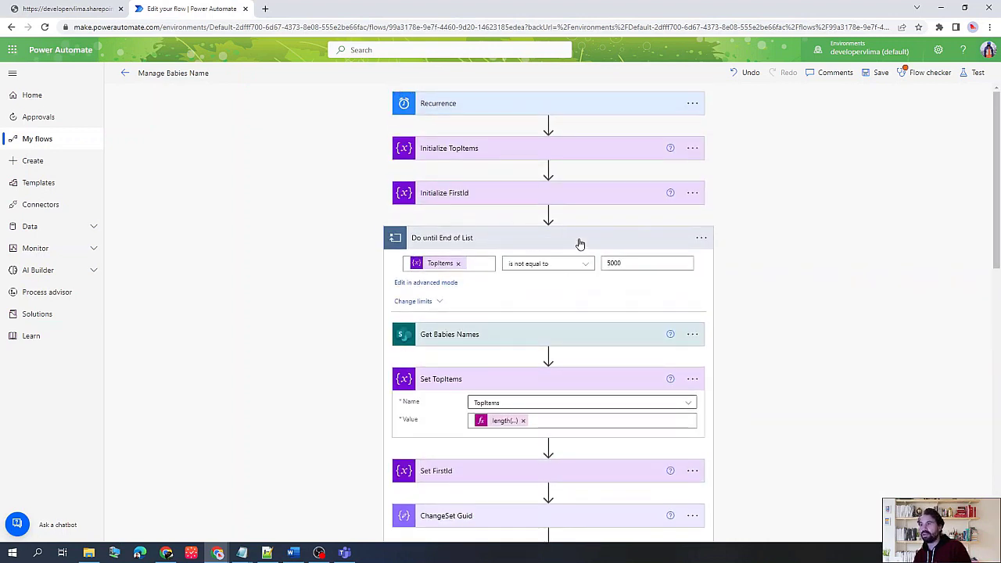
left_click(608, 263)
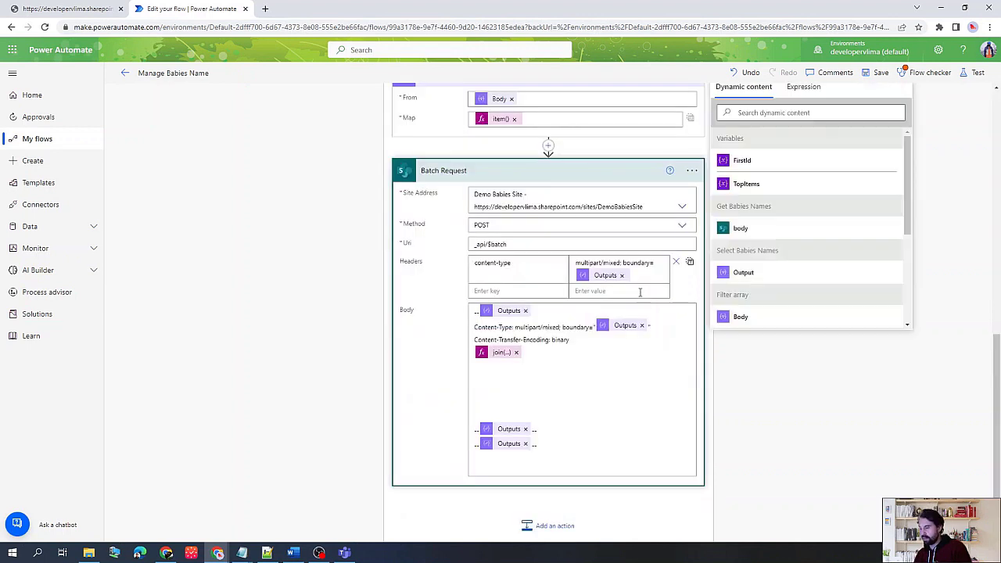
scroll(610, 196, "up", 5)
scroll(547, 195, "up", 5)
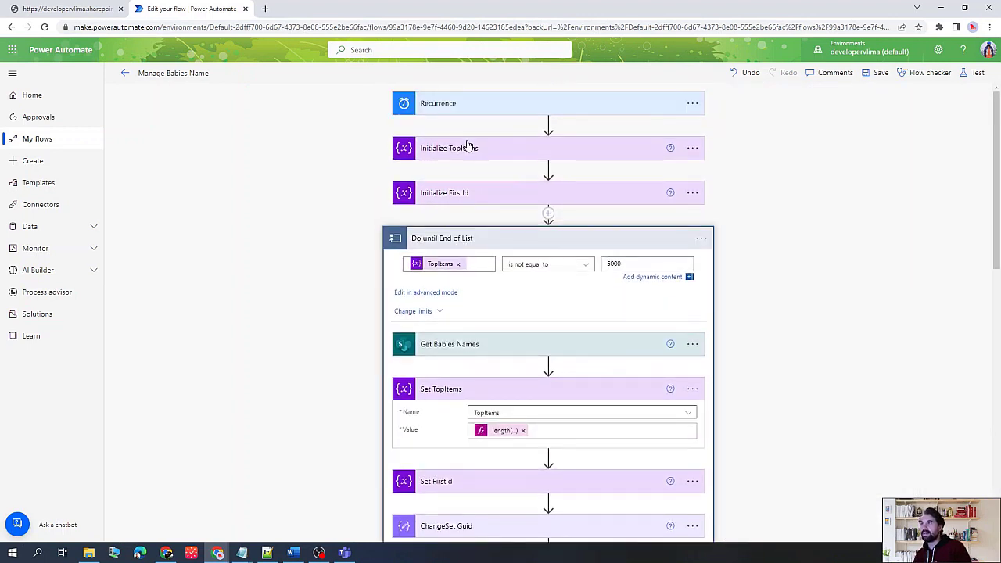
left_click(468, 148)
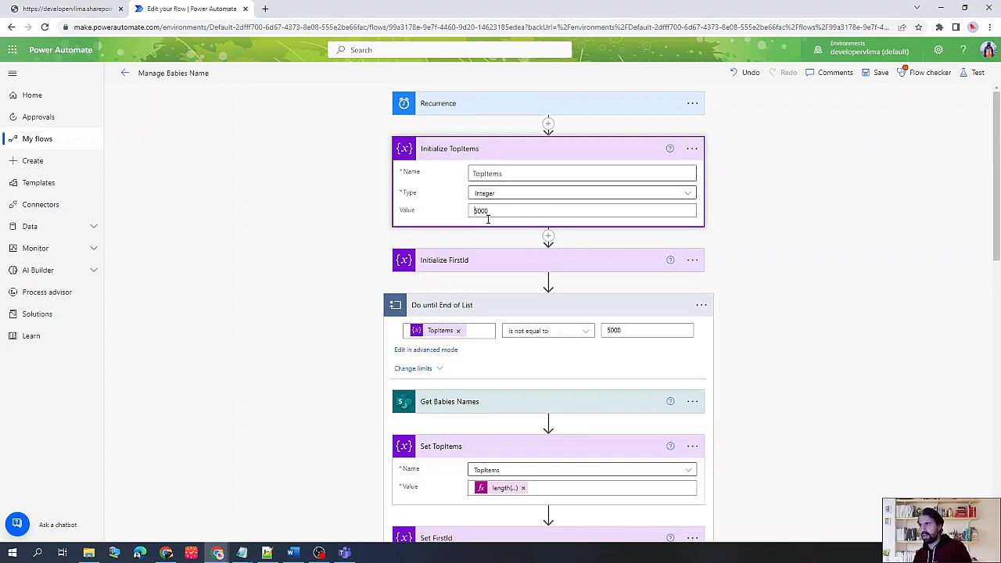
left_click(488, 218)
key("Delete")
type("1")
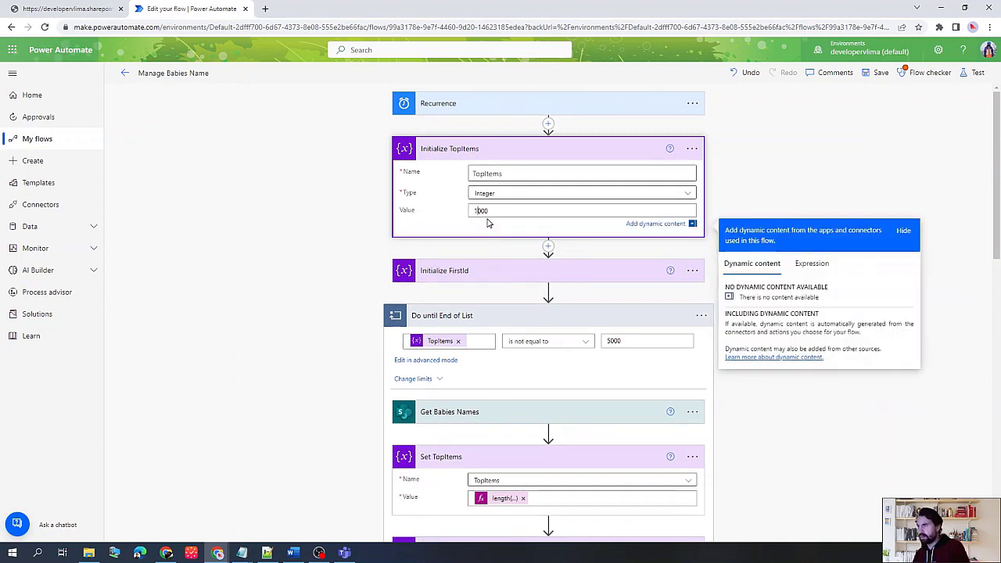
Step: Set the comparison value in the Do until End of List condition to 1000 and collapse the loop
left_click(609, 341)
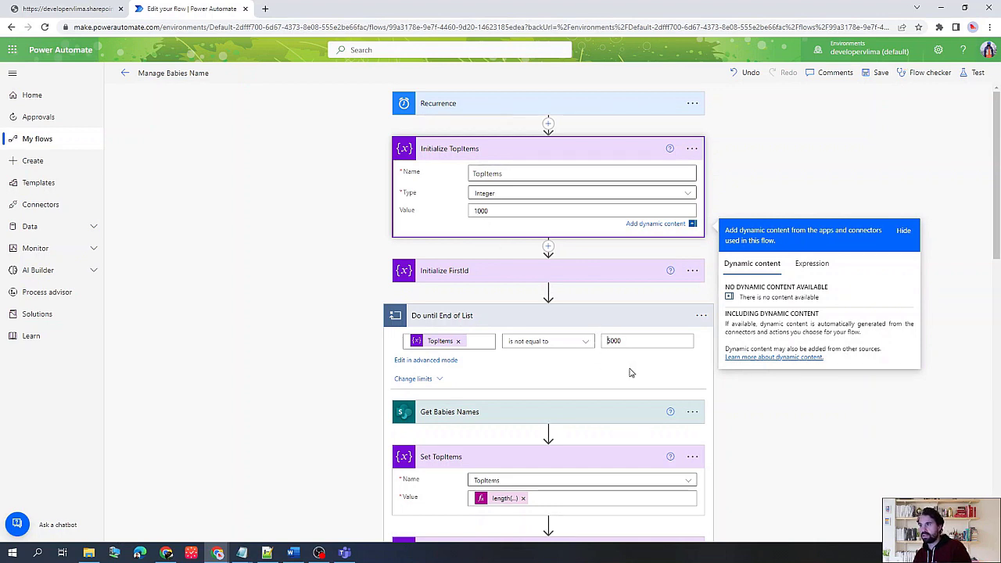
key("BackSpace")
type("1")
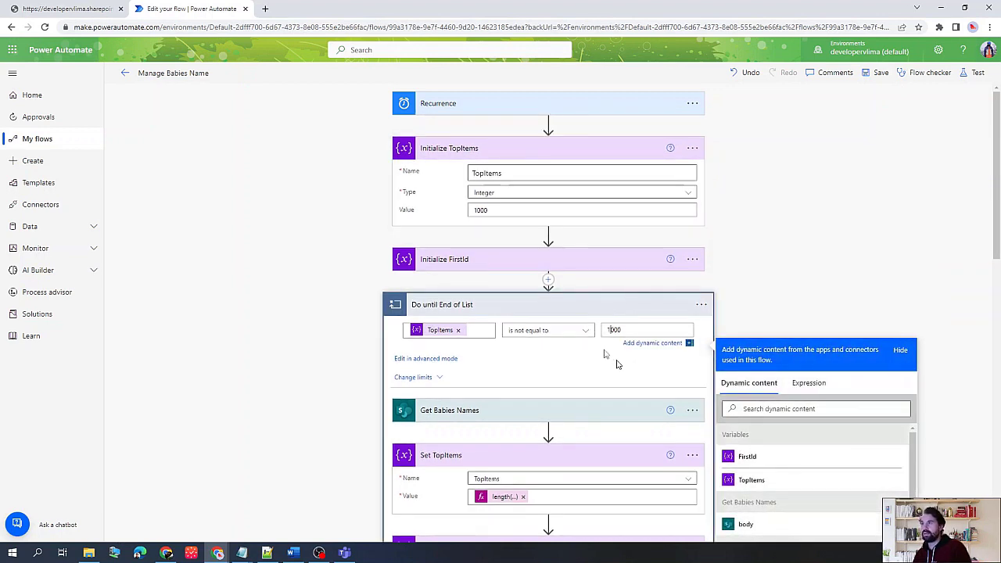
left_click(492, 307)
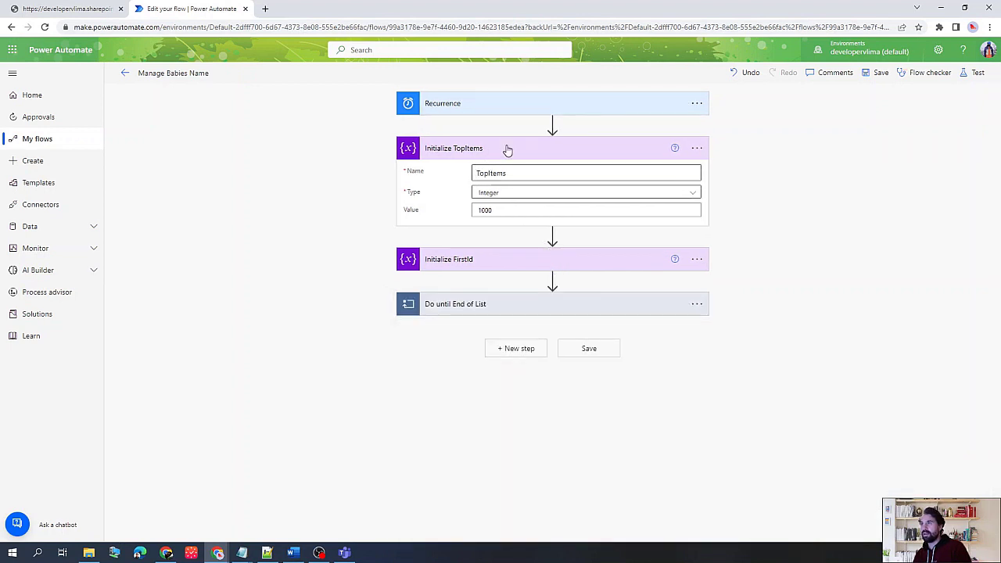
Step: Try to save the Manage Babies Name flow and close the flow checker
left_click(871, 72)
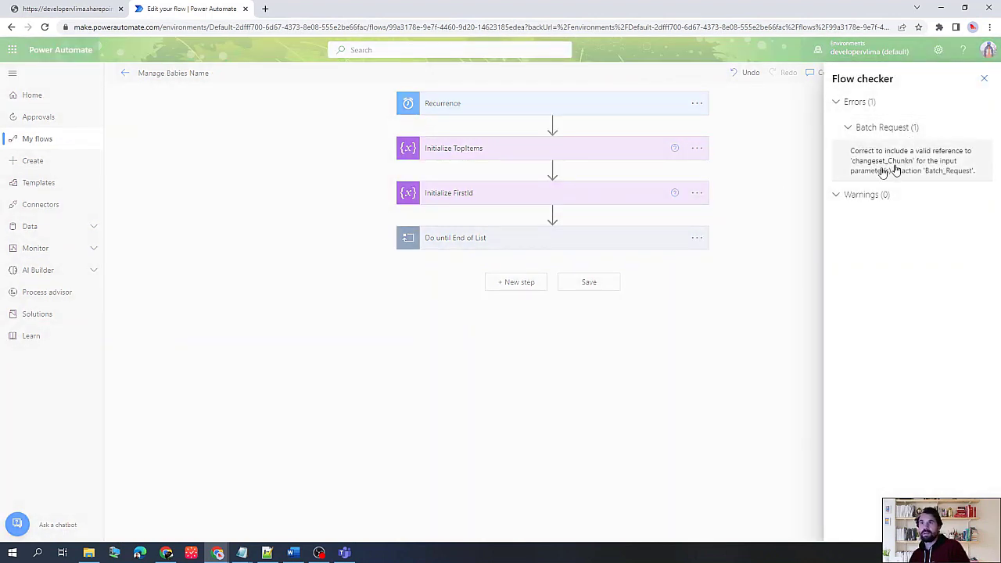
left_click(549, 240)
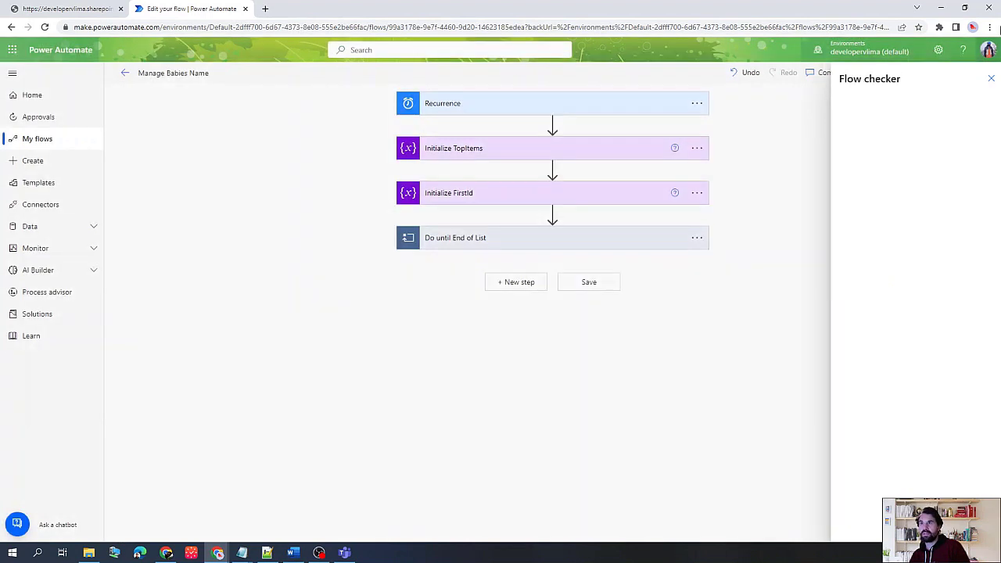
Step: Correct the join expression in the Batch Request body to join(body('changeset_Chunk'),'')
left_click(492, 239)
scroll(536, 319, "down", 15)
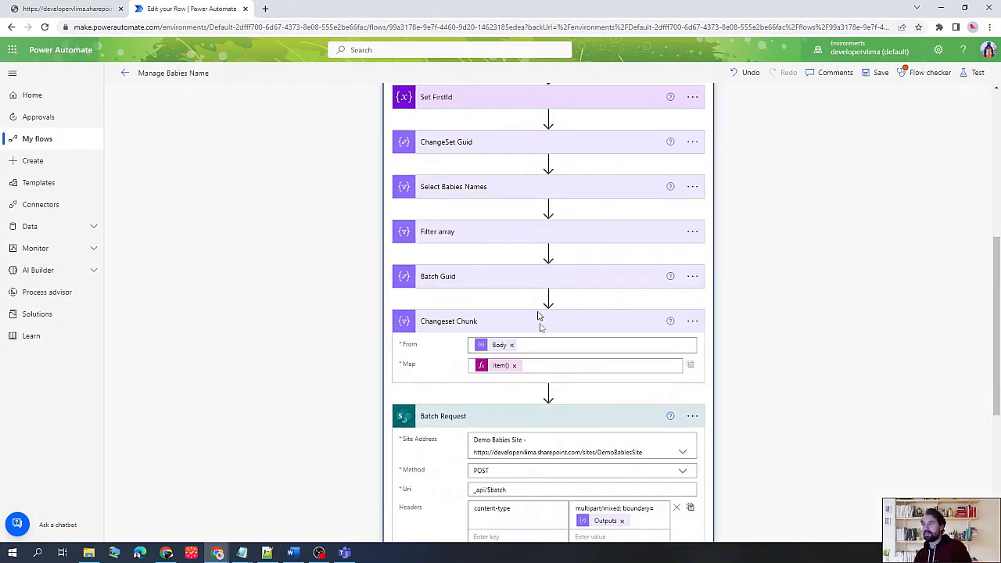
left_click(504, 305)
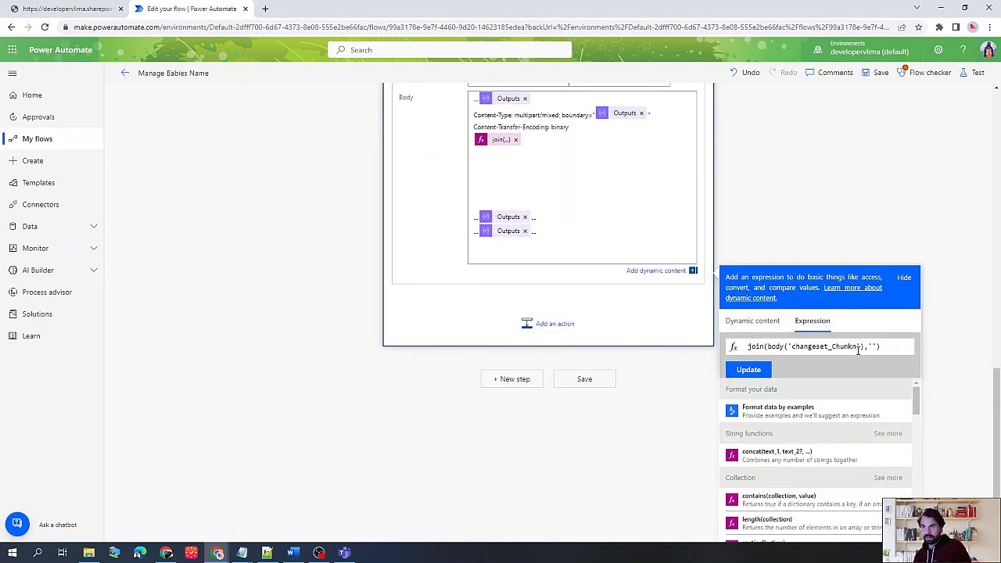
key("Escape")
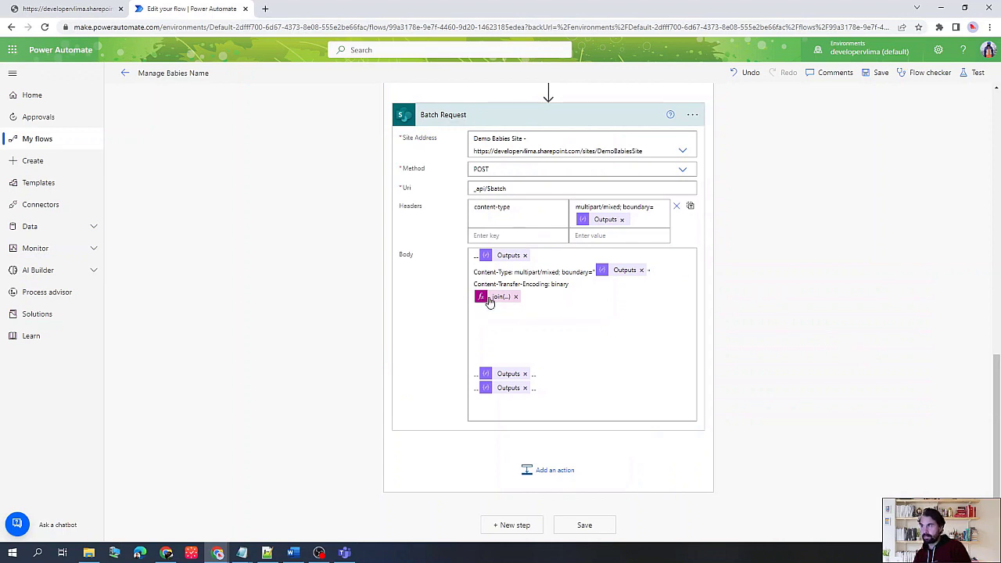
left_click_drag(488, 302, 653, 307)
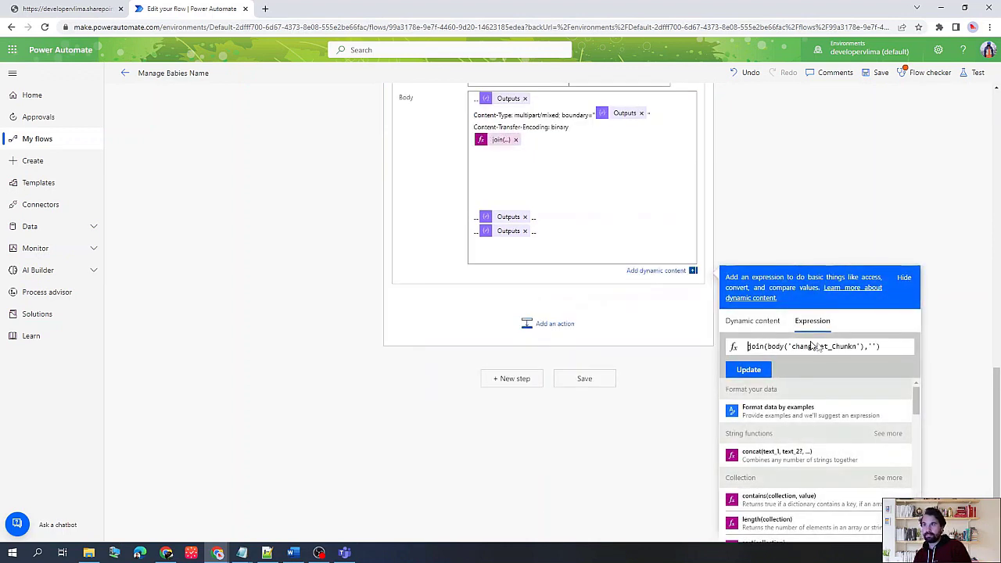
key("BackSpace")
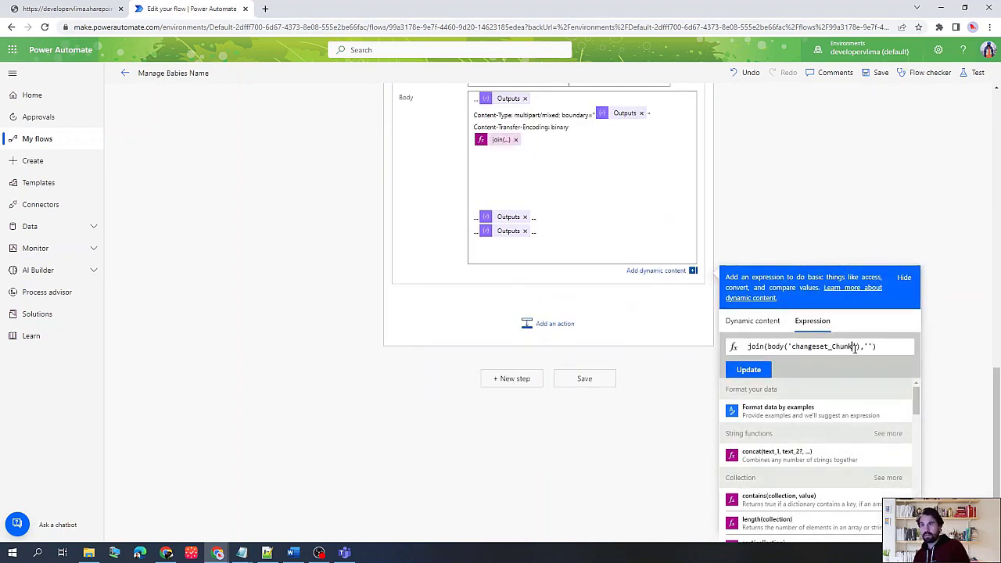
left_click(748, 370)
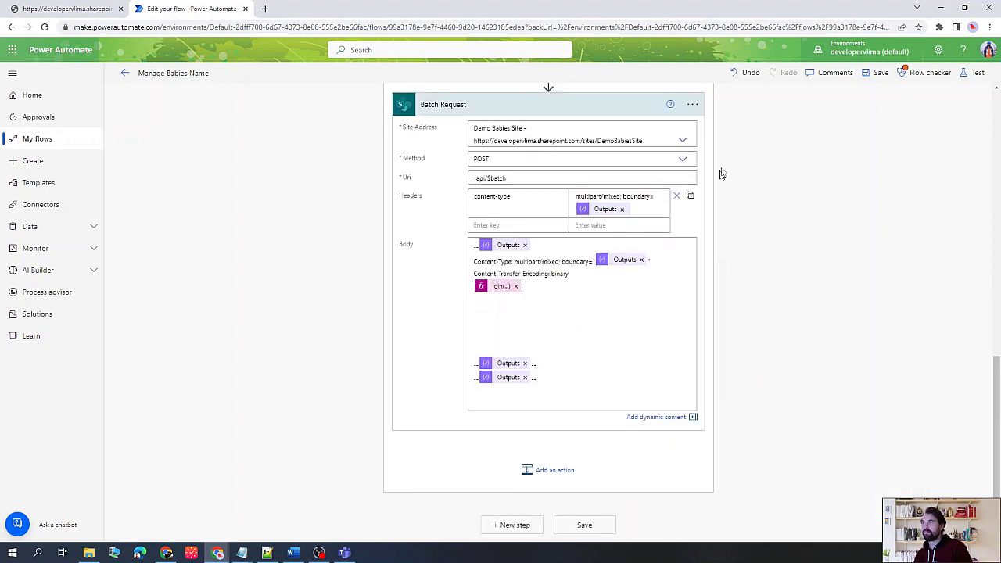
Step: Save the Manage Babies Name flow and run it as a manual test
left_click(881, 74)
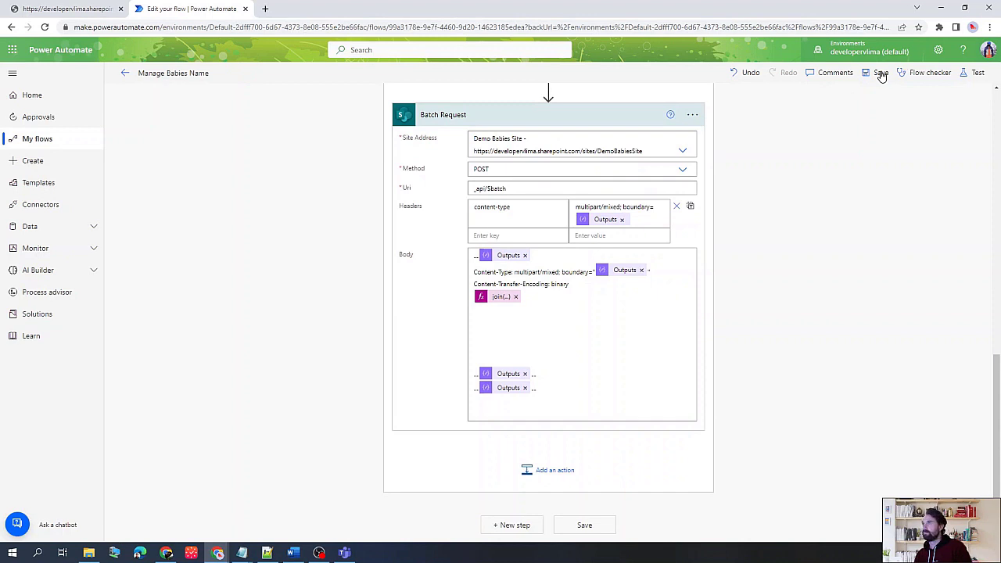
left_click(881, 73)
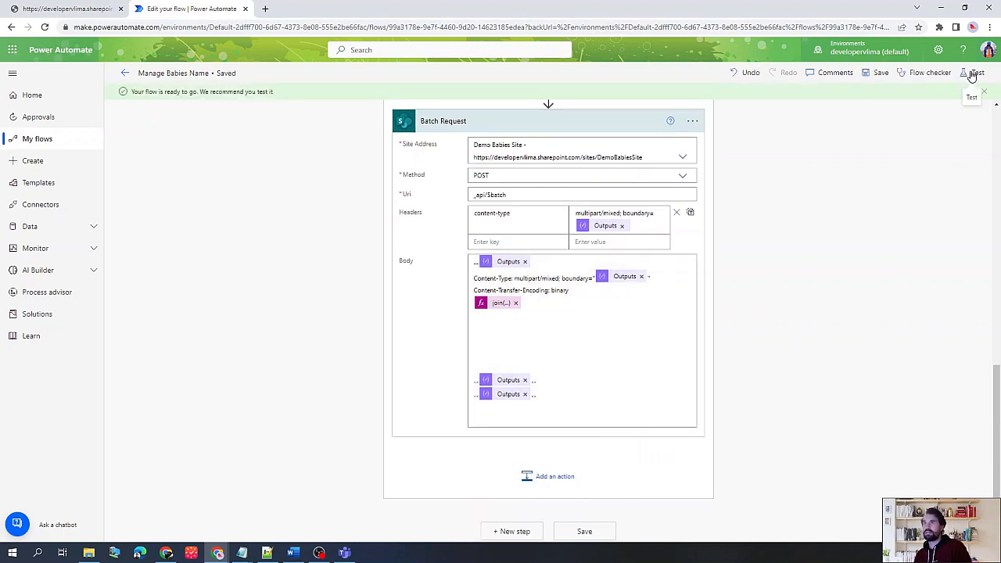
left_click(972, 73)
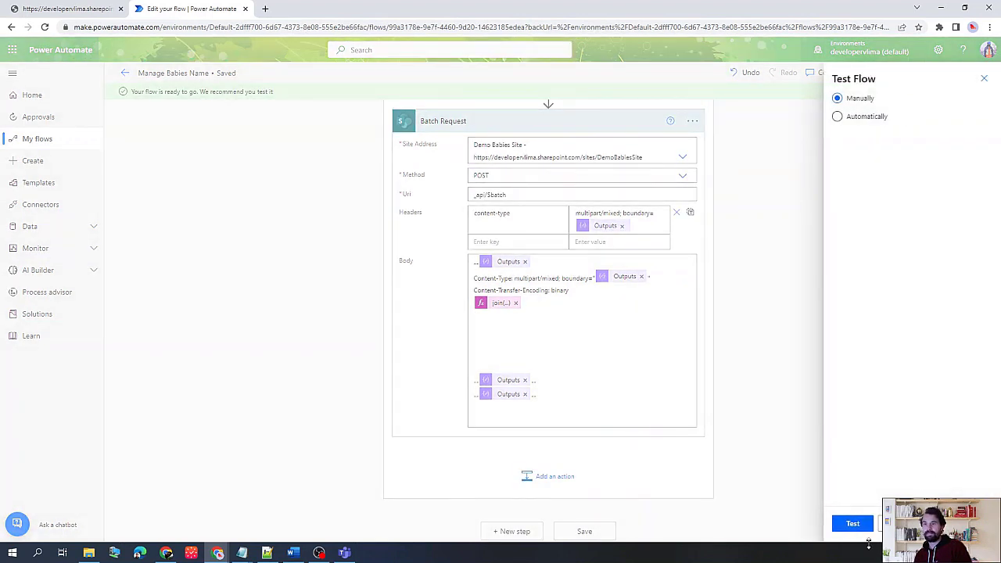
left_click(852, 523)
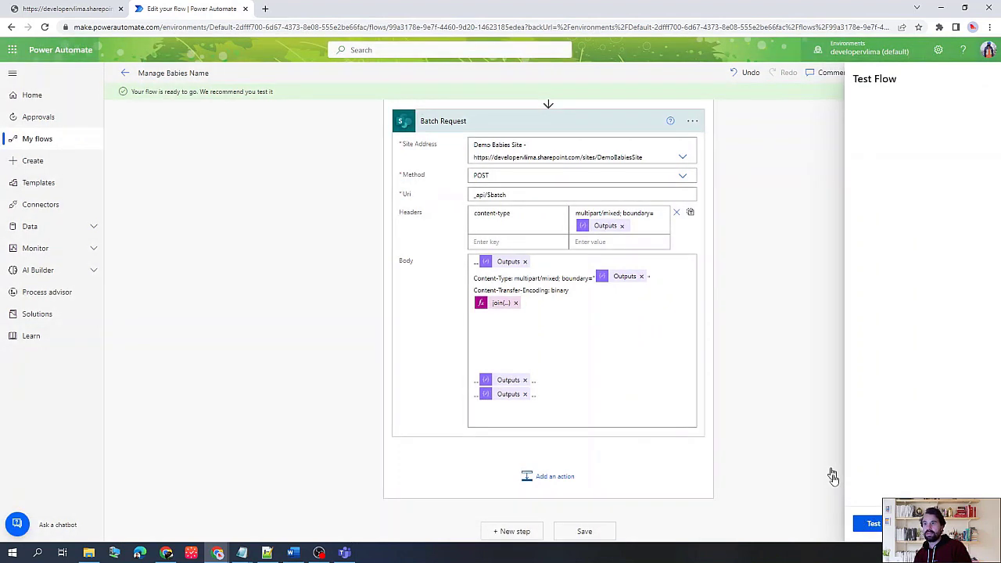
left_click(848, 523)
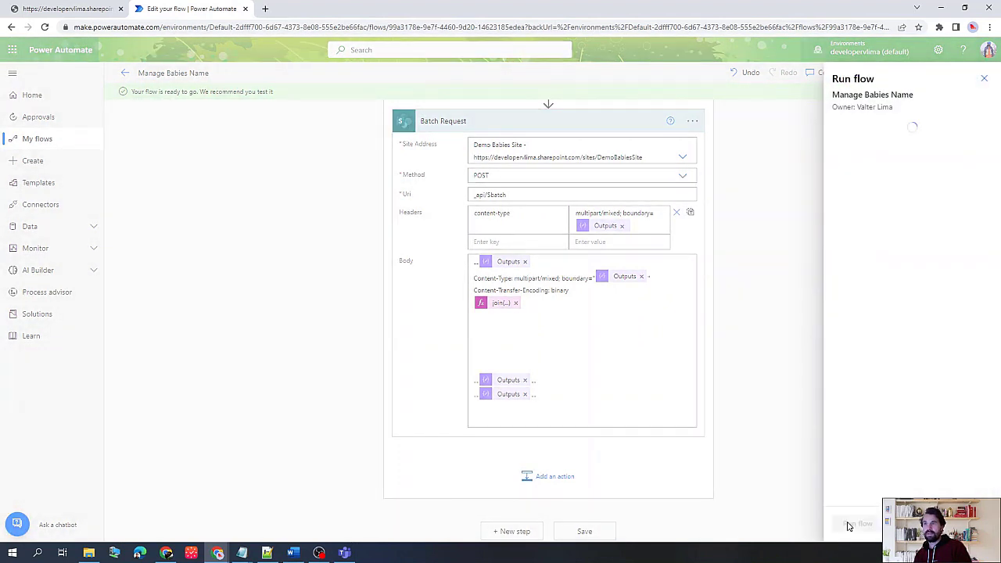
left_click(851, 524)
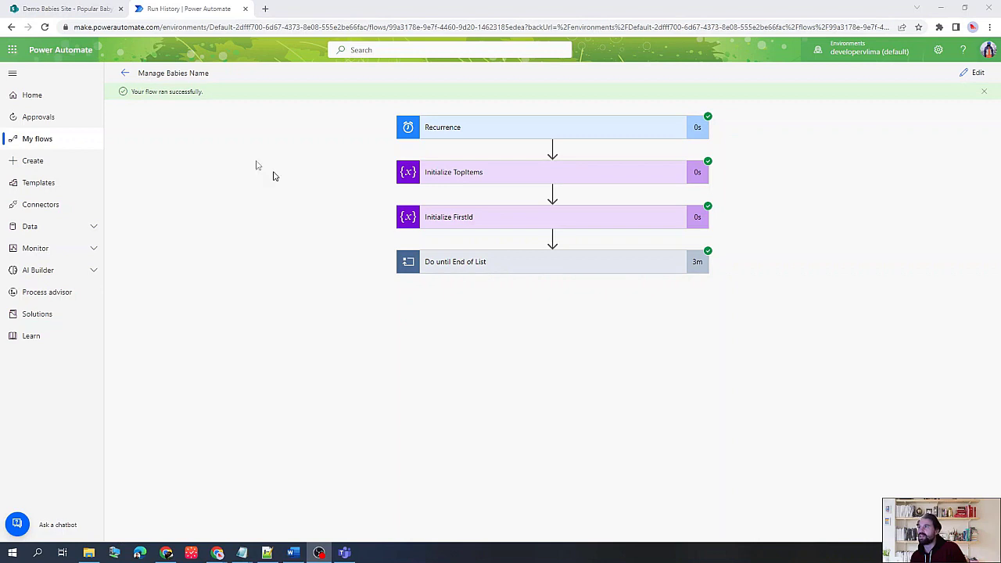
Step: Check the State values against Year of Birth in the SharePoint Popular Baby Names list filtered to rank 1
left_click(50, 7)
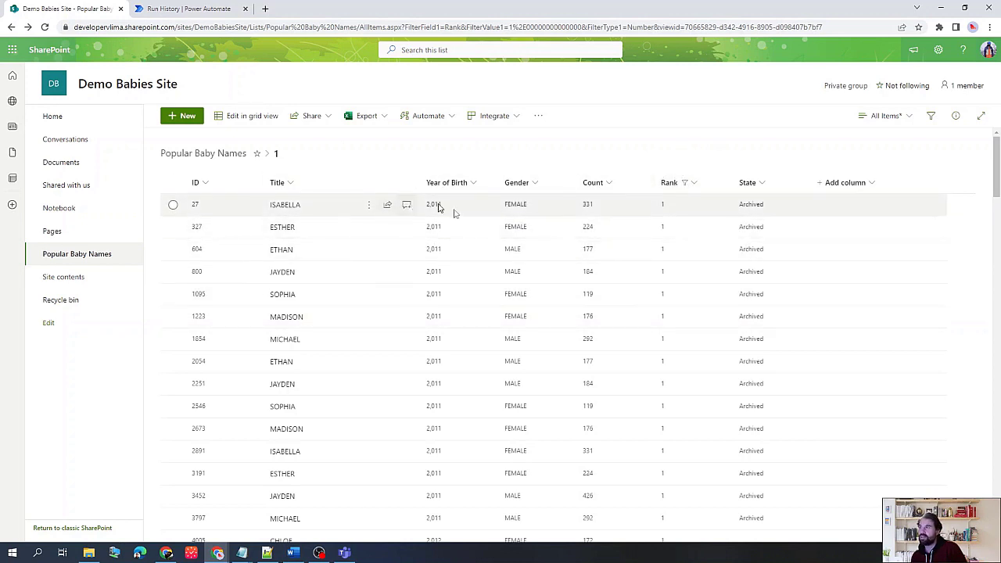
scroll(748, 205, "down", 6)
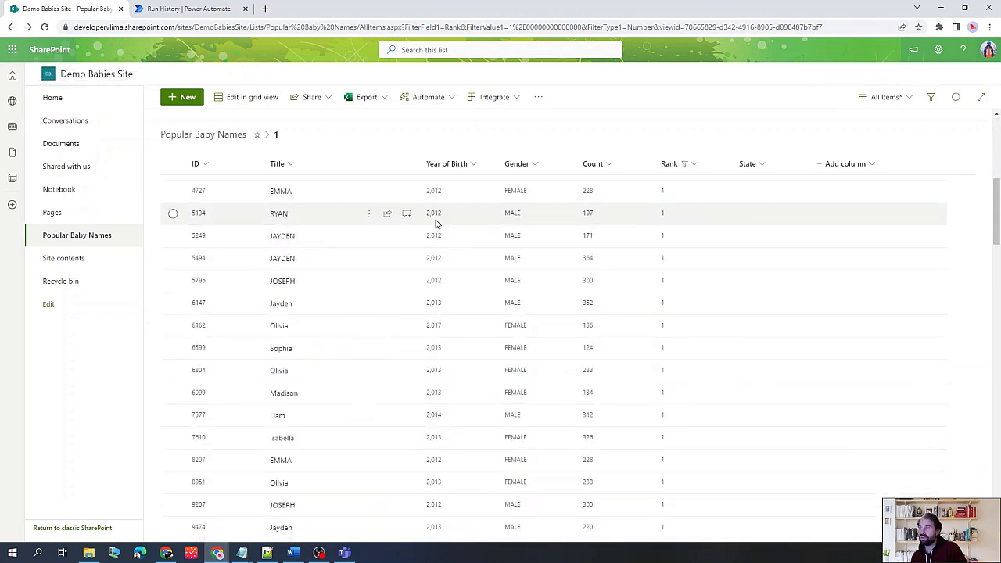
scroll(701, 301, "down", 1)
scroll(664, 297, "down", 3)
scroll(617, 234, "up", 5)
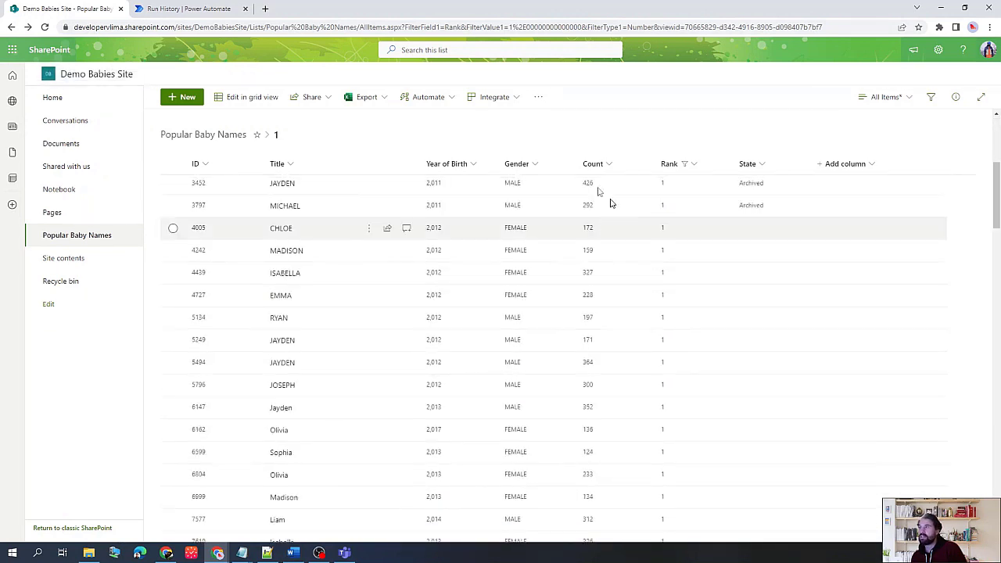
Step: Return to the flow's run in Power Automate and expand the Do until End of List loop to review its actions
left_click(191, 9)
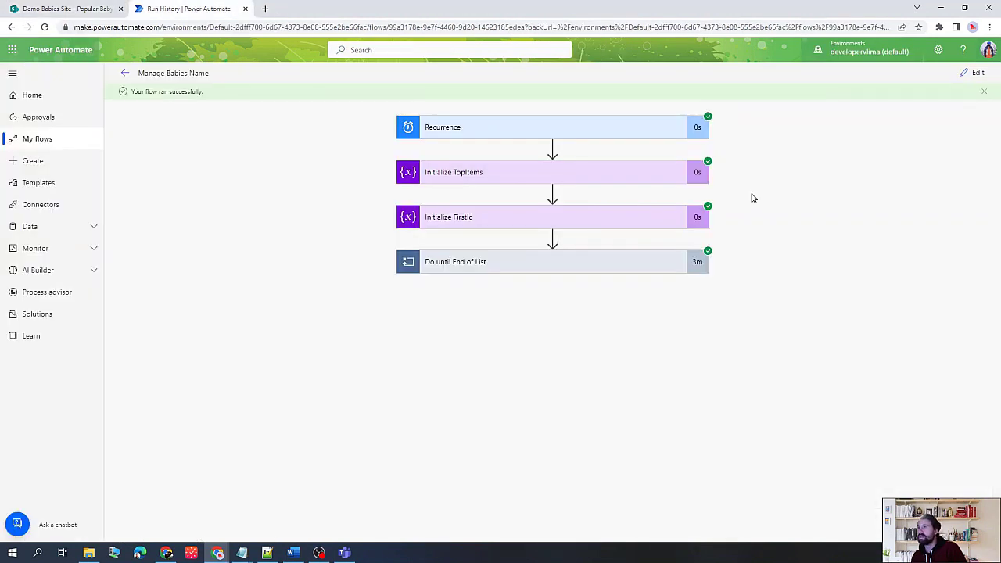
left_click(542, 271)
scroll(742, 266, "down", 2)
scroll(748, 265, "down", 1)
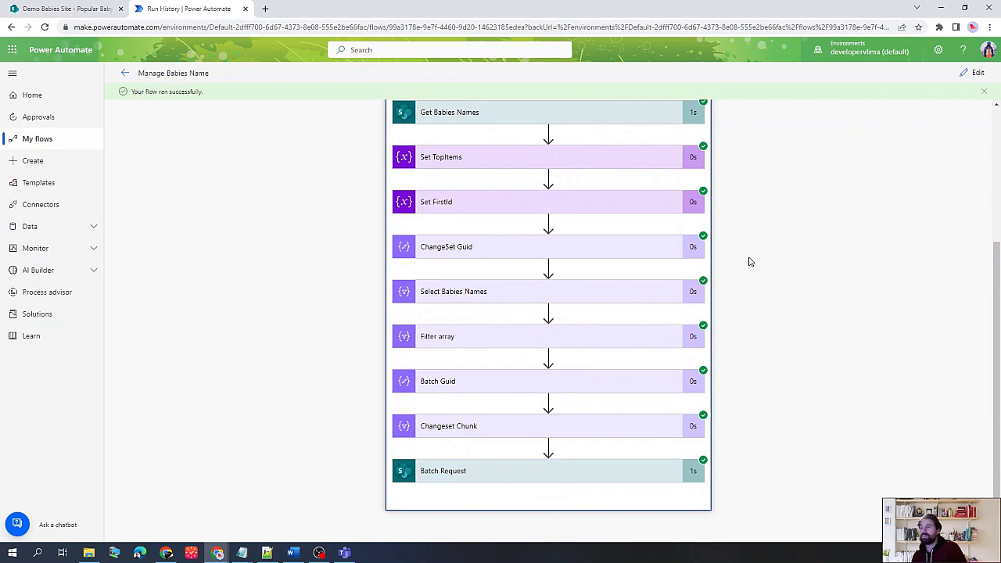